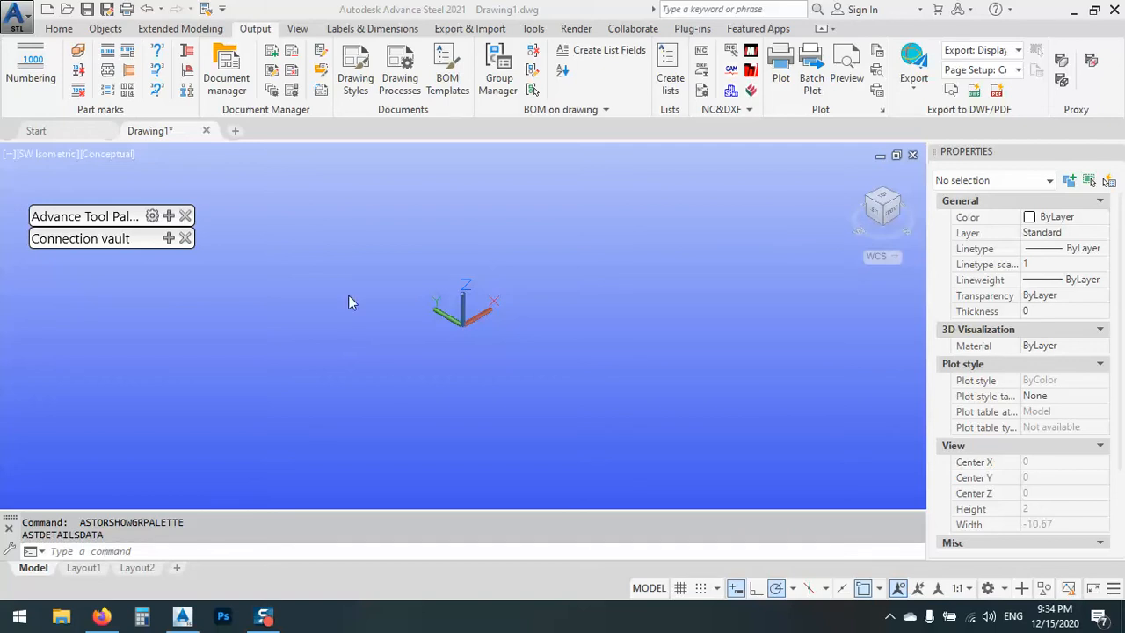
- Minimize Advance Steel and open the desktop folder Drawing style > version 2020 > 2020 in a maximized window
{"action": "left_click_drag", "start_coordinate": [90, 218], "coordinate": [79, 180]}
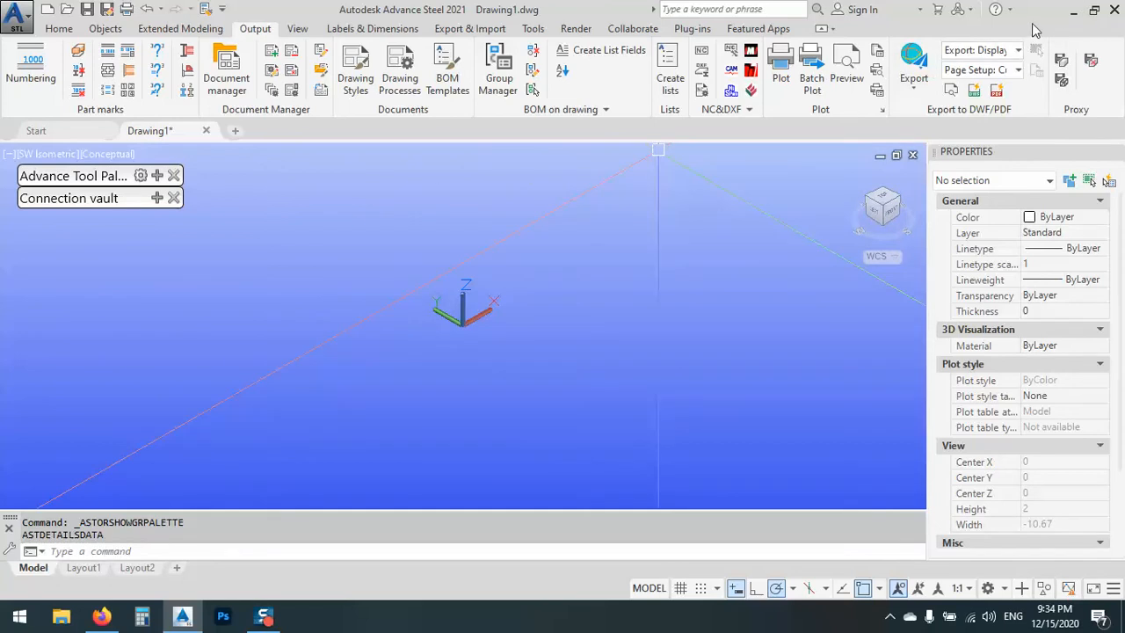
{"action": "left_click", "coordinate": [1074, 12]}
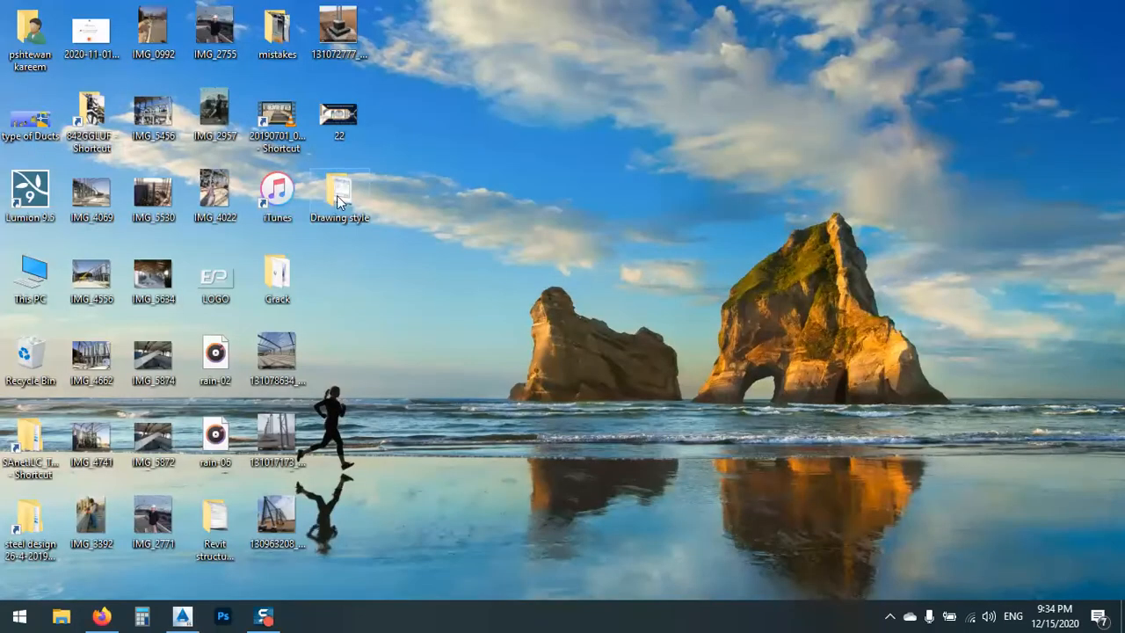
{"action": "double_click", "coordinate": [337, 195]}
{"action": "left_click_drag", "start_coordinate": [477, 80], "coordinate": [309, 47]}
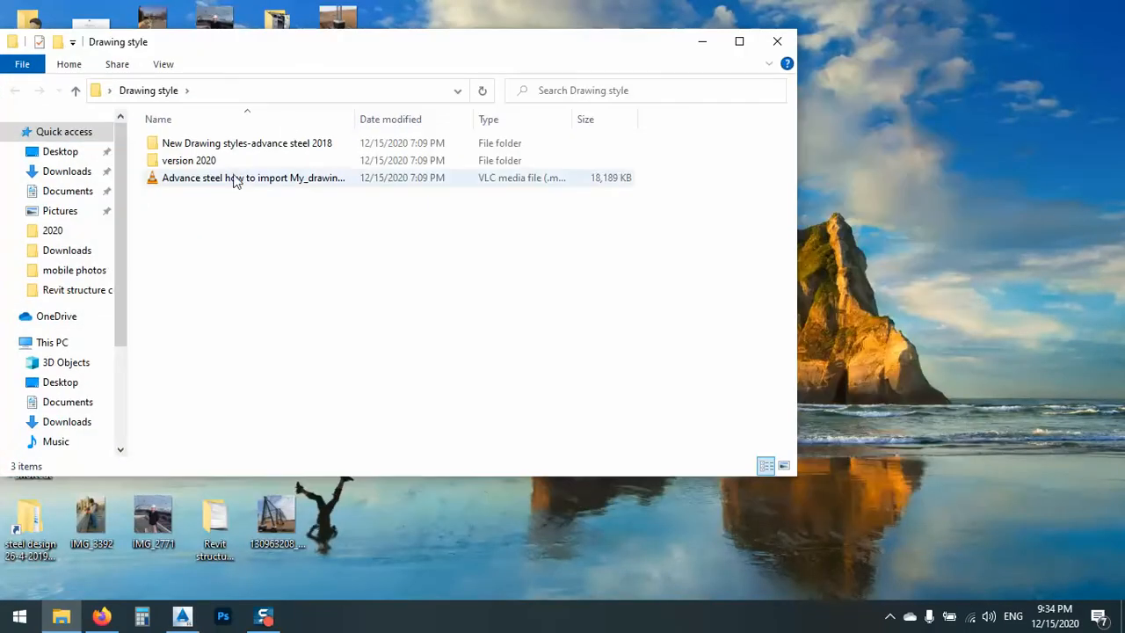
{"action": "double_click", "coordinate": [186, 161]}
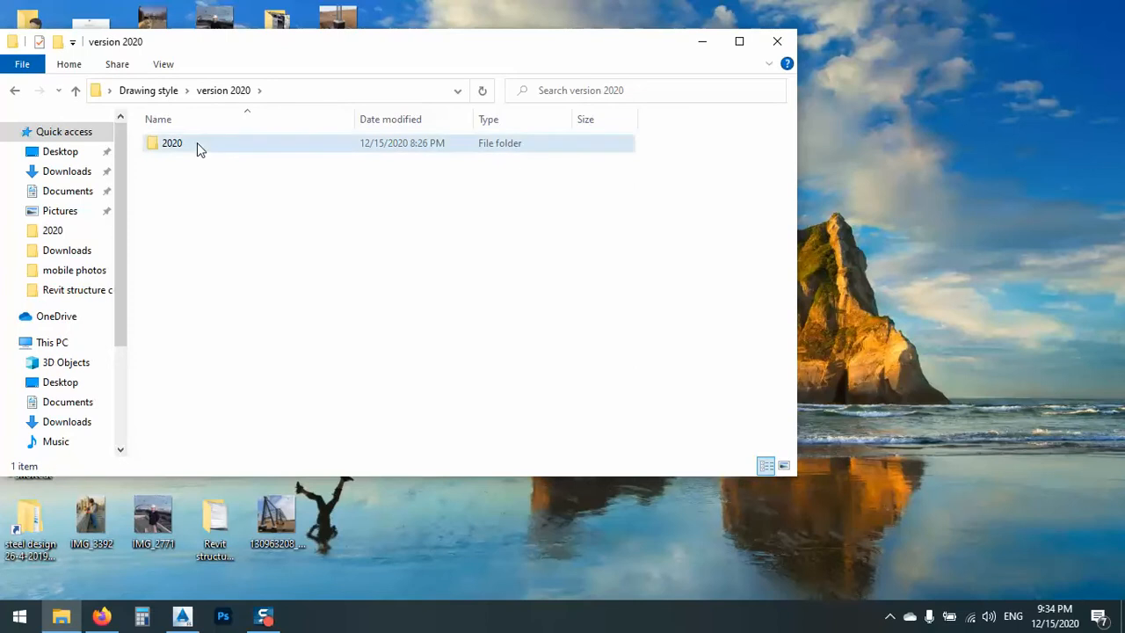
{"action": "double_click", "coordinate": [197, 145]}
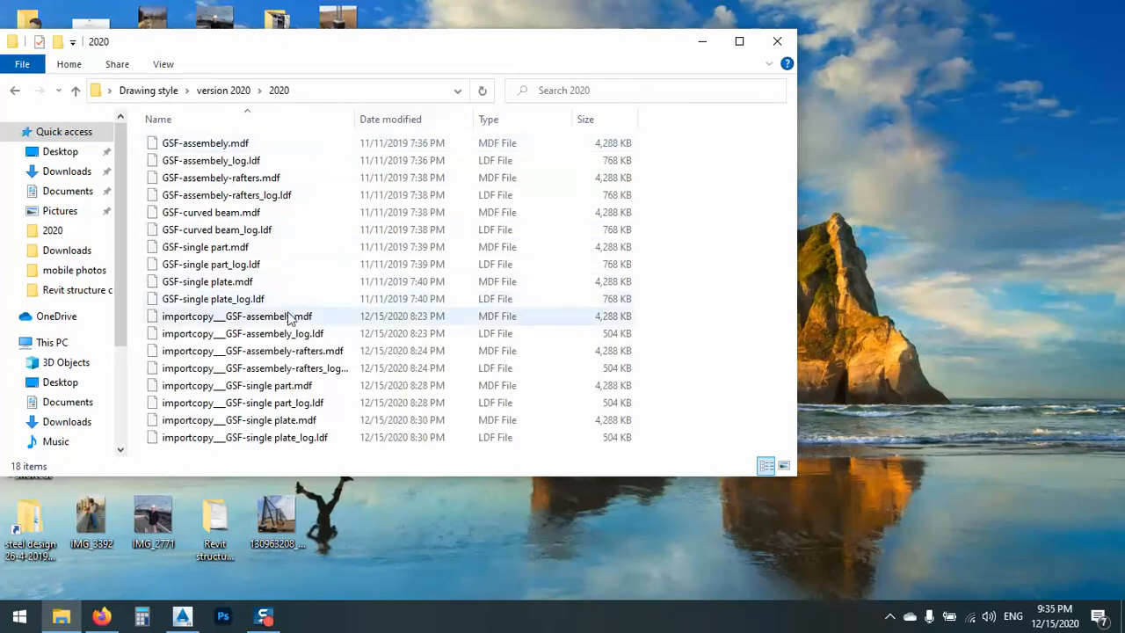
{"action": "left_click", "coordinate": [741, 41]}
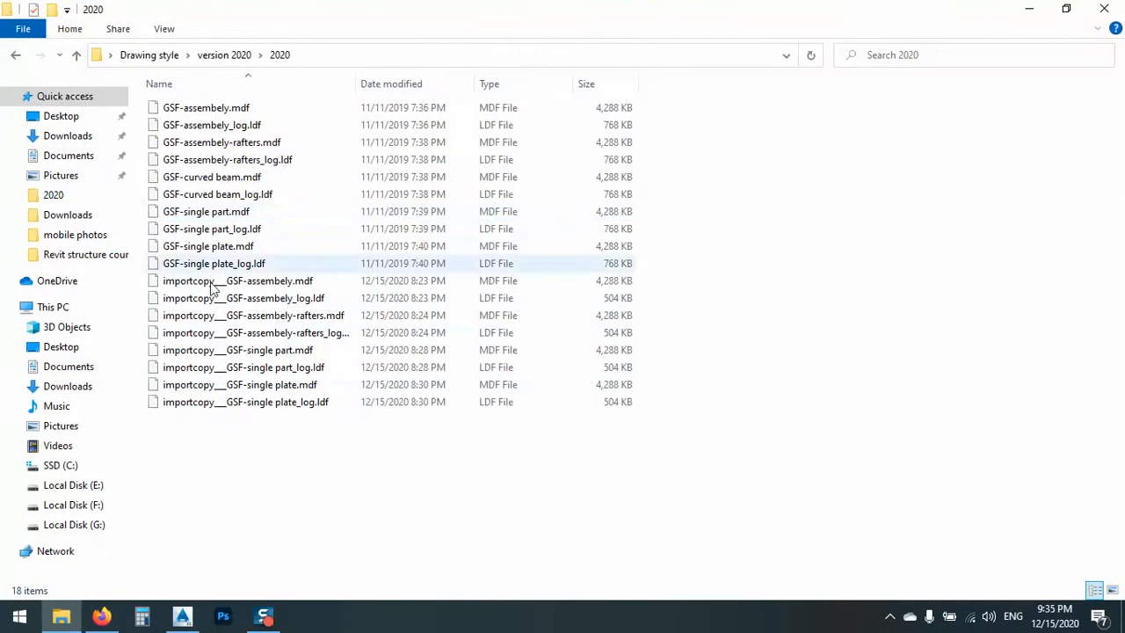
- Examine the importcopy MDF and LDF files in the 2020 folder
{"action": "left_click_drag", "start_coordinate": [242, 414], "coordinate": [227, 384]}
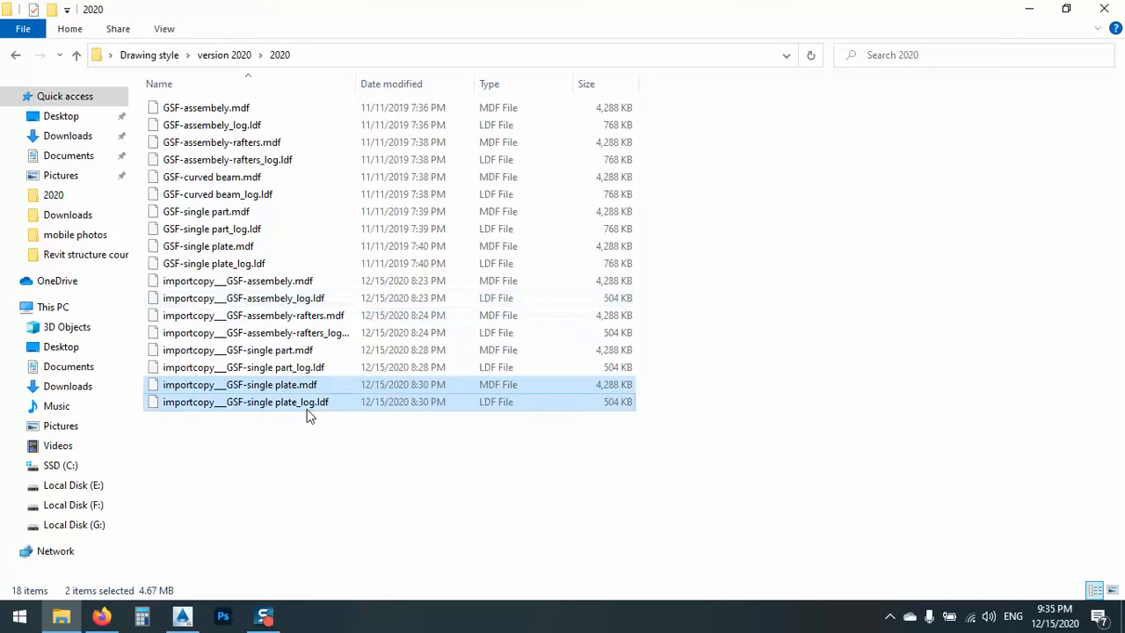
{"action": "left_click_drag", "start_coordinate": [359, 446], "coordinate": [178, 274]}
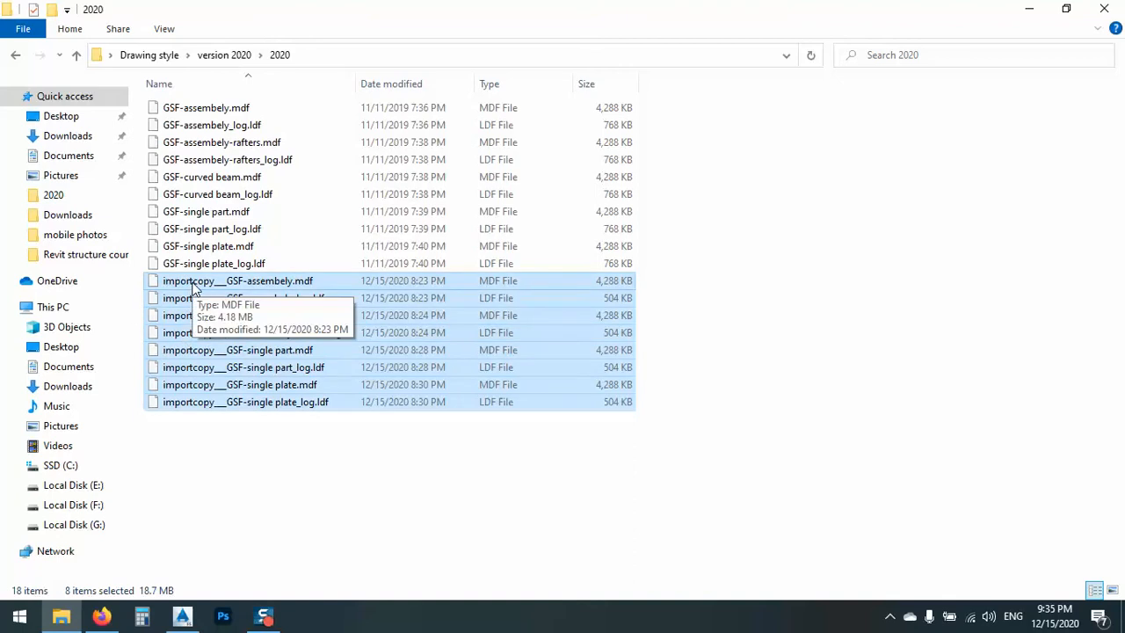
{"action": "left_click", "coordinate": [307, 450]}
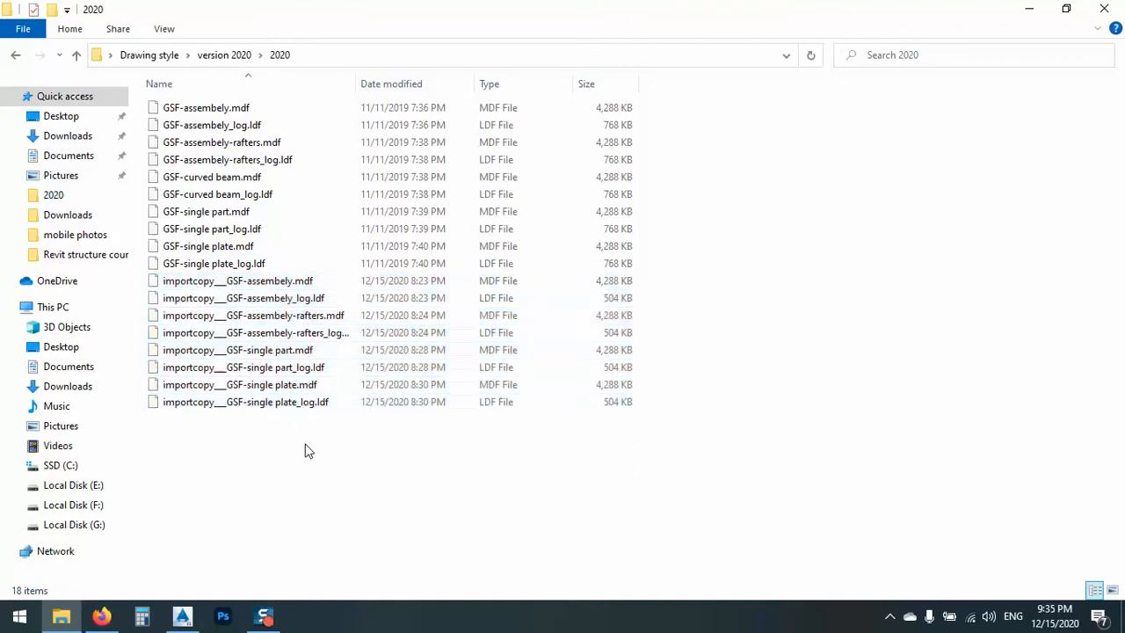
- Switch to Advance Steel and try to import drawing styles from GSF-assembely.mdf in the Drawing Style Manager
{"action": "left_click", "coordinate": [182, 616]}
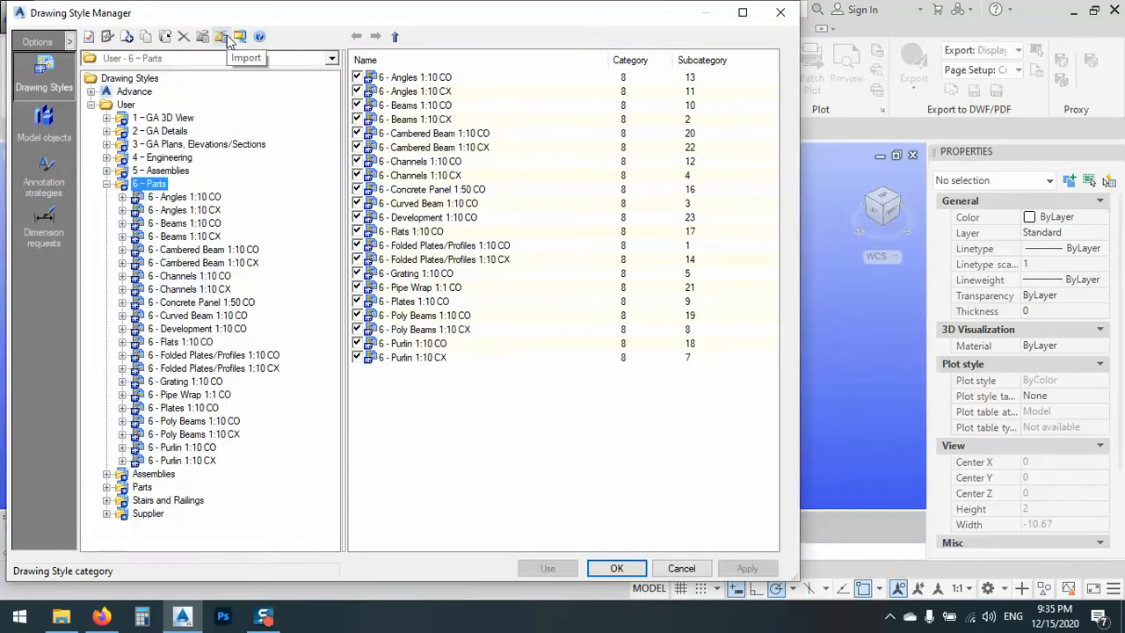
{"action": "left_click", "coordinate": [222, 38]}
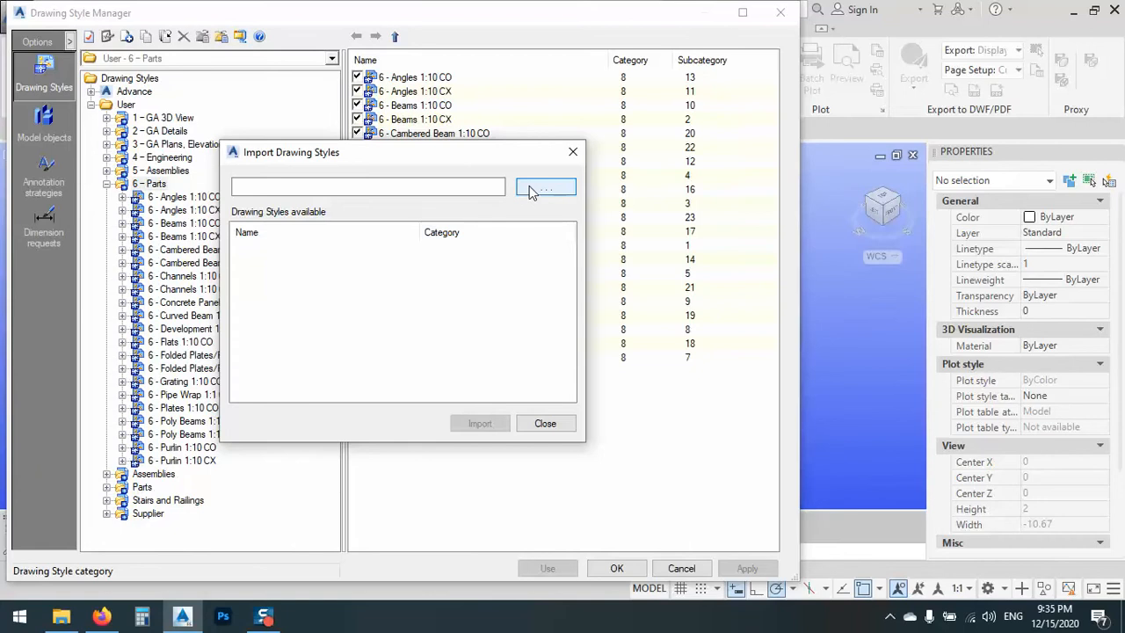
{"action": "mouse_move", "coordinate": [467, 165]}
{"action": "left_mouse_down"}
{"action": "mouse_move", "coordinate": [647, 151]}
{"action": "mouse_move", "coordinate": [602, 145]}
{"action": "left_mouse_up"}
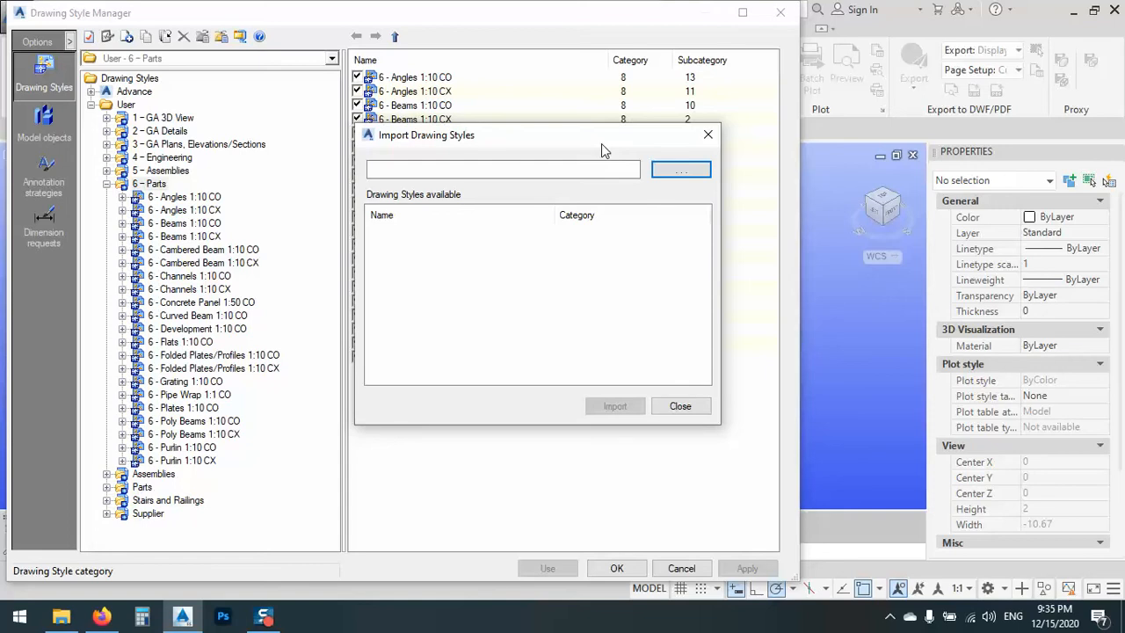
{"action": "left_click", "coordinate": [679, 171]}
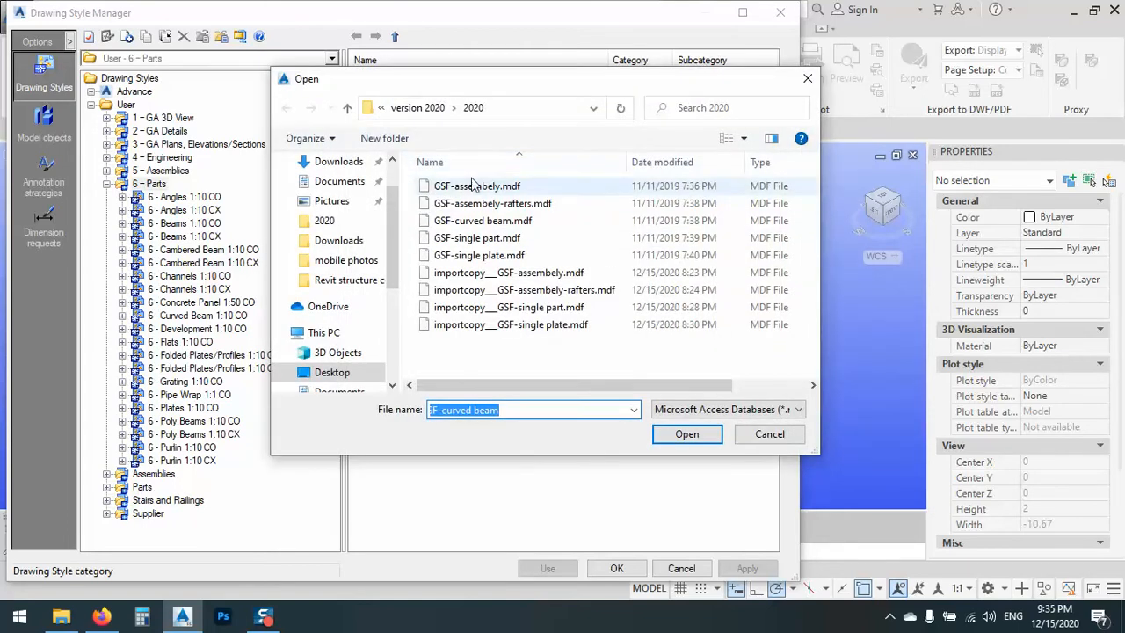
{"action": "left_click", "coordinate": [454, 188]}
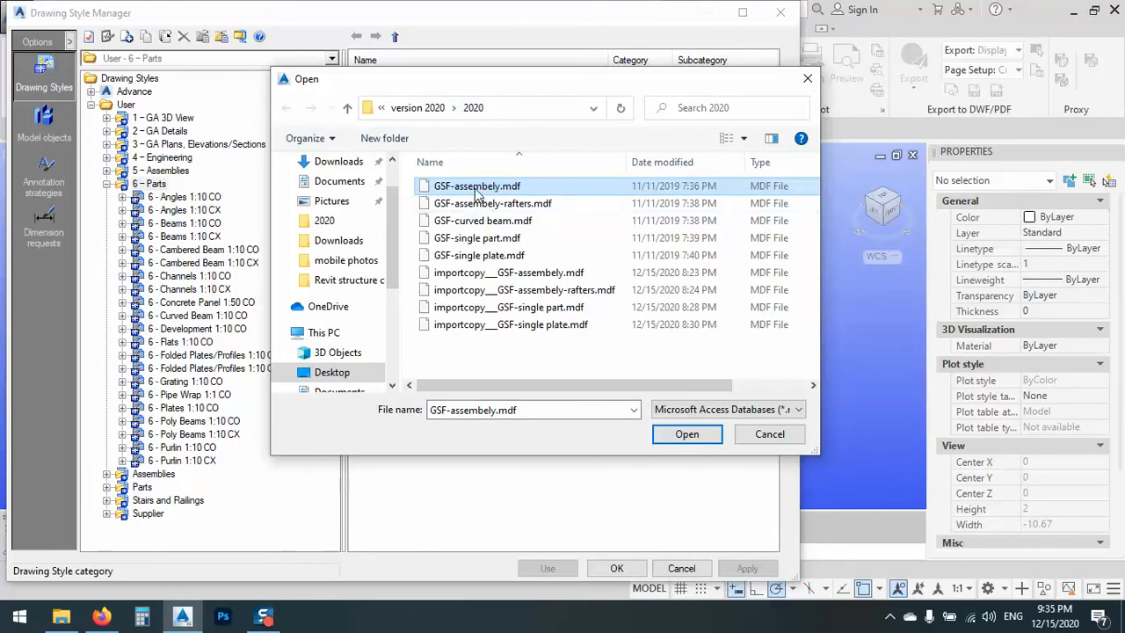
{"action": "double_click", "coordinate": [474, 189]}
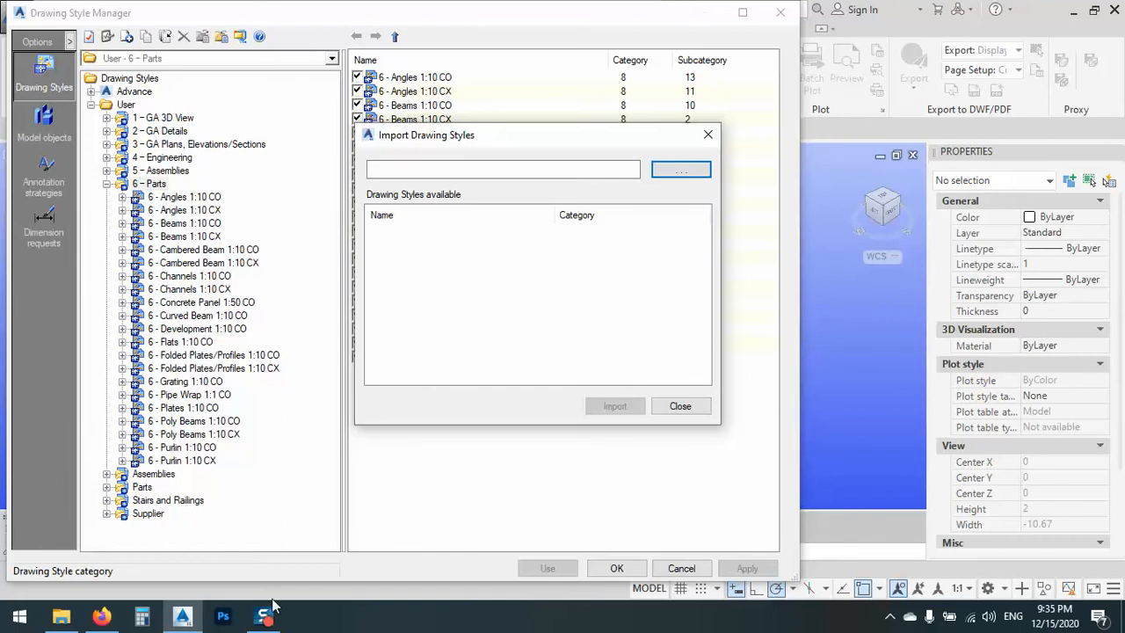
{"action": "mouse_move", "coordinate": [266, 617]}
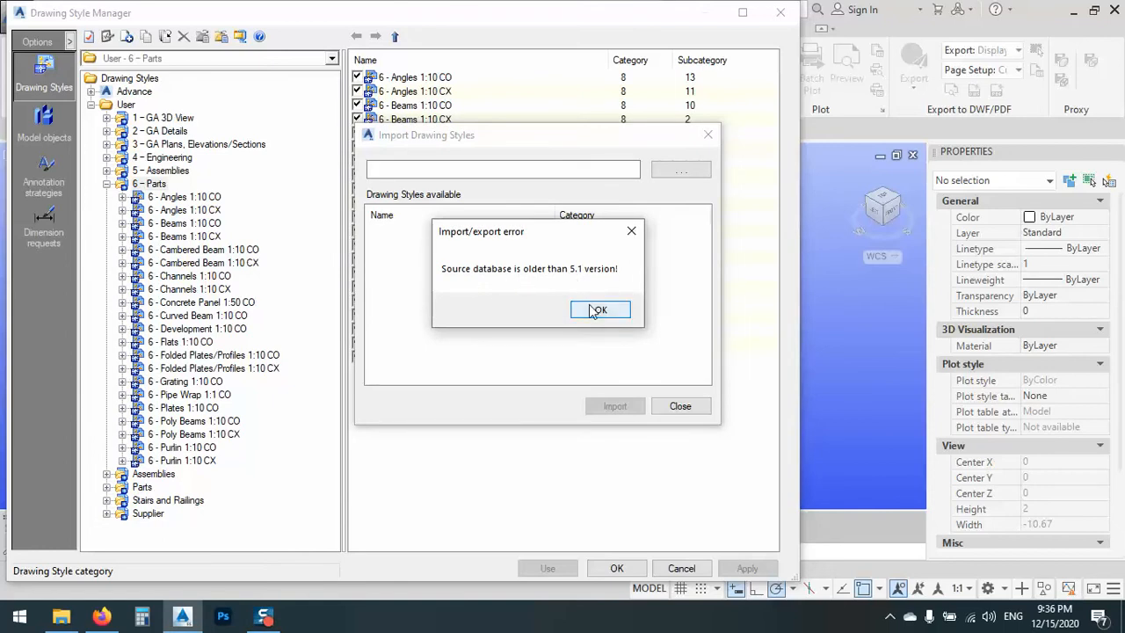
{"action": "left_click_drag", "start_coordinate": [497, 233], "coordinate": [455, 249]}
{"action": "left_click", "coordinate": [564, 327]}
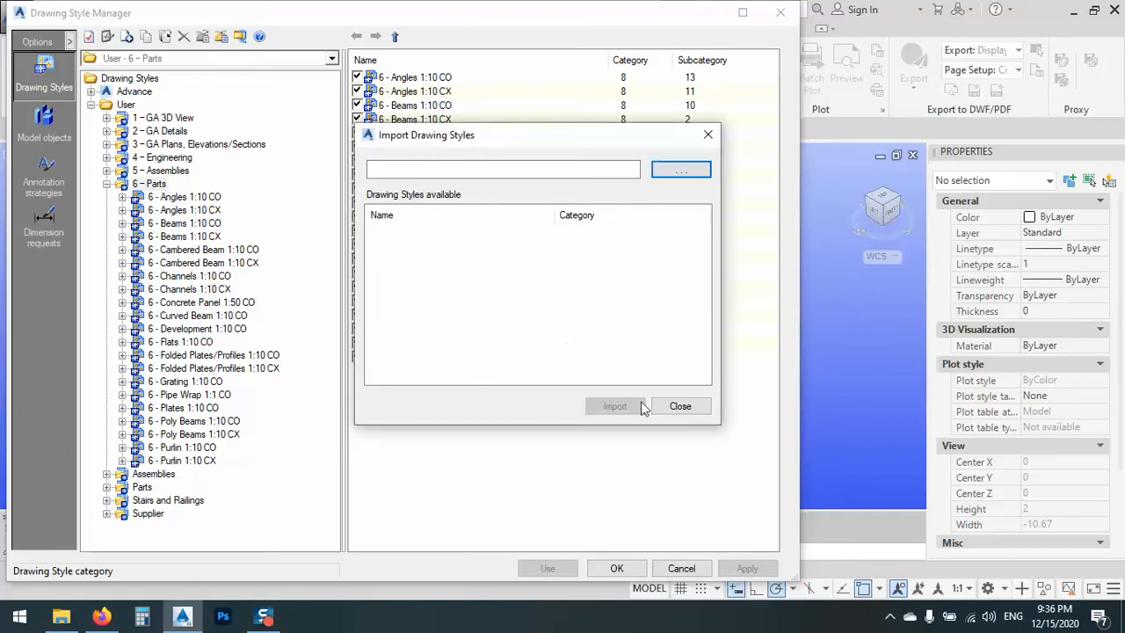
{"action": "left_click", "coordinate": [682, 407]}
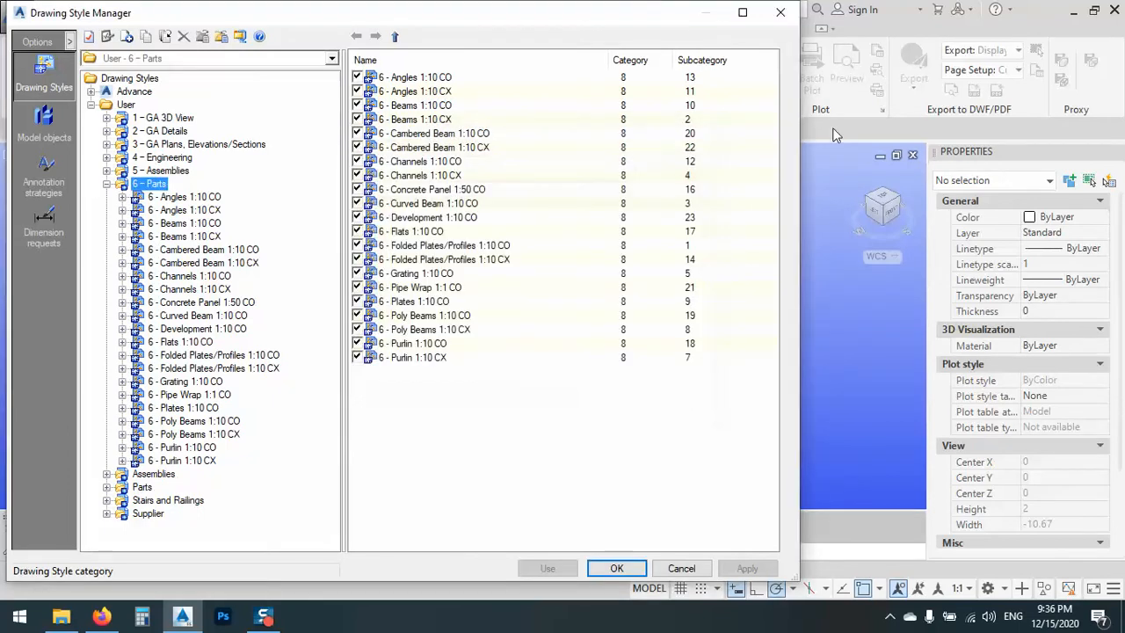
{"action": "left_click", "coordinate": [780, 13]}
- Return to the 2020 folder and delete the importcopy files, skipping those that are in use
{"action": "left_click", "coordinate": [1073, 12]}
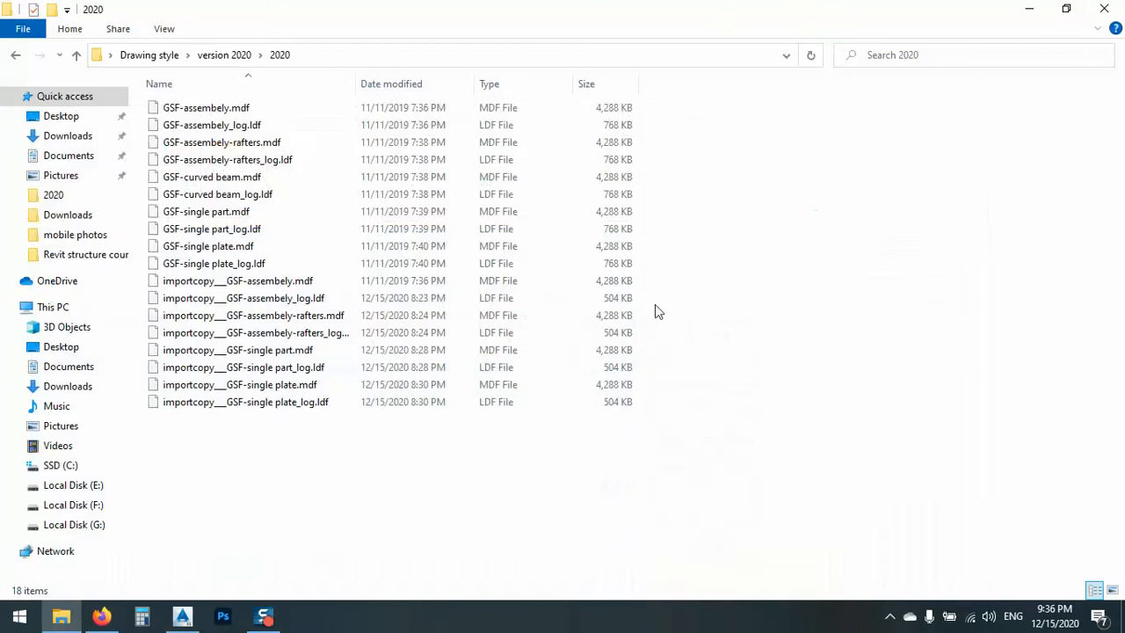
{"action": "left_click_drag", "start_coordinate": [338, 472], "coordinate": [188, 281]}
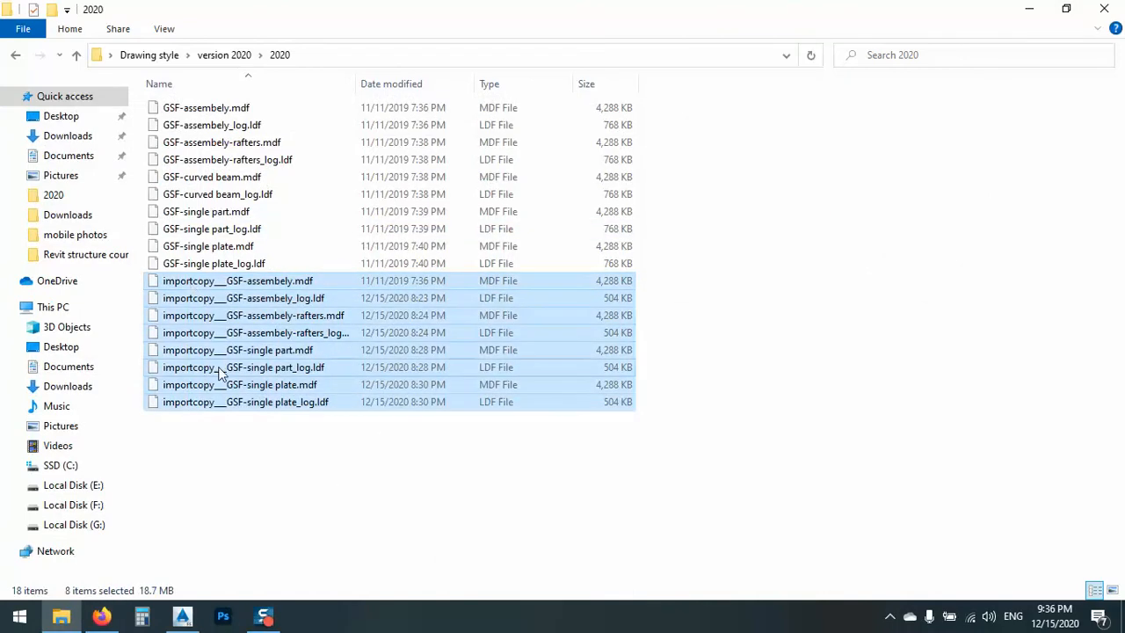
{"action": "key", "text": "Delete"}
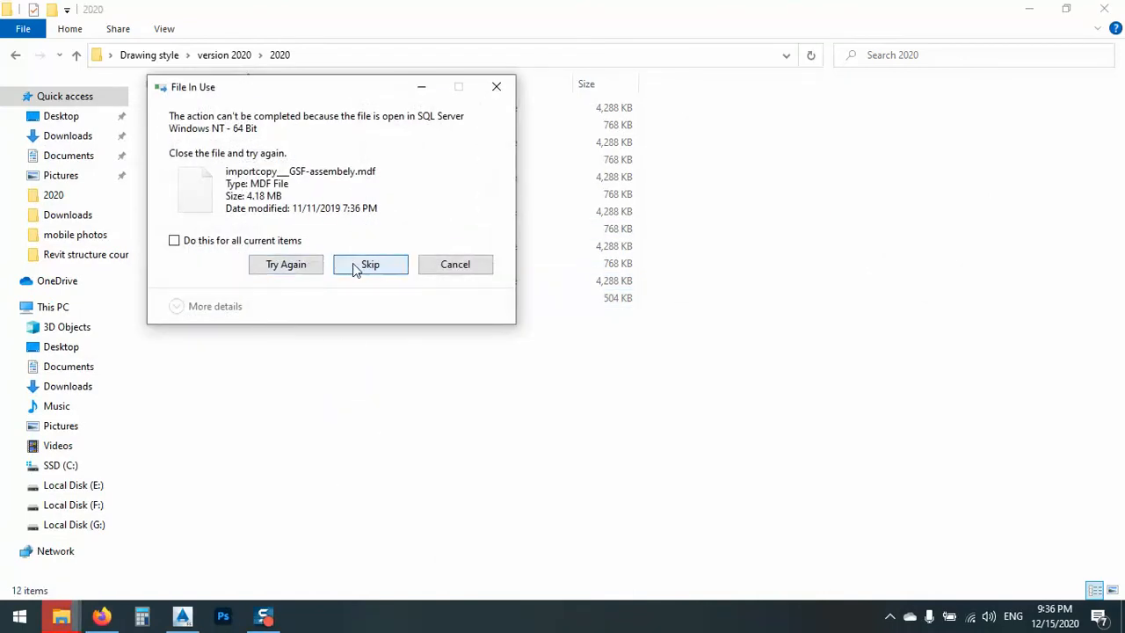
{"action": "left_click", "coordinate": [287, 264]}
{"action": "left_click", "coordinate": [381, 265]}
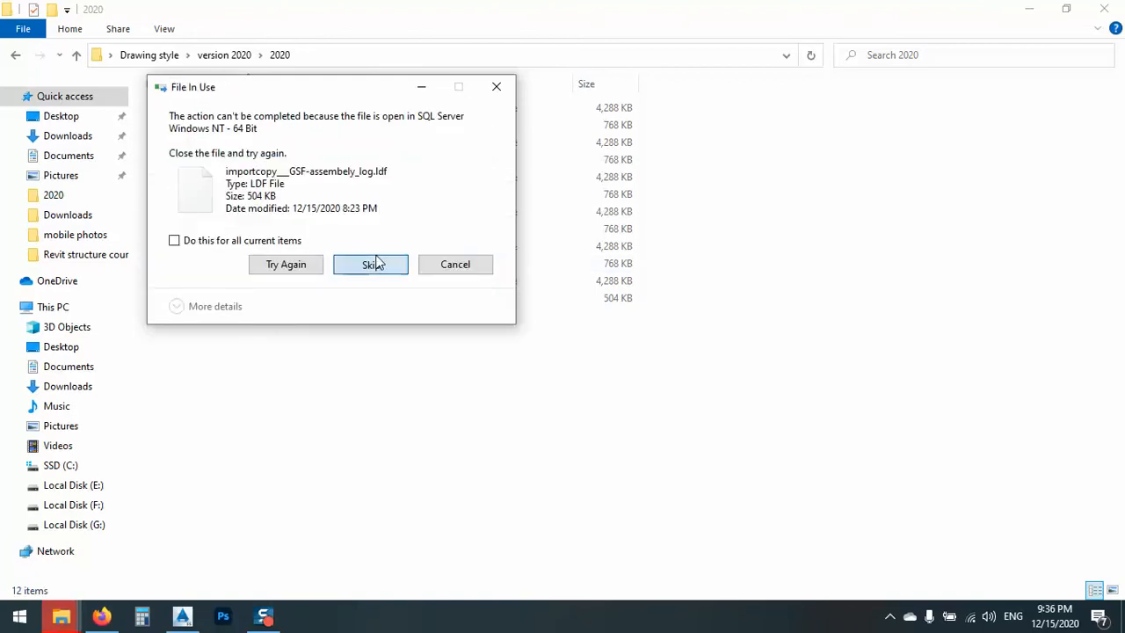
{"action": "left_click", "coordinate": [372, 264]}
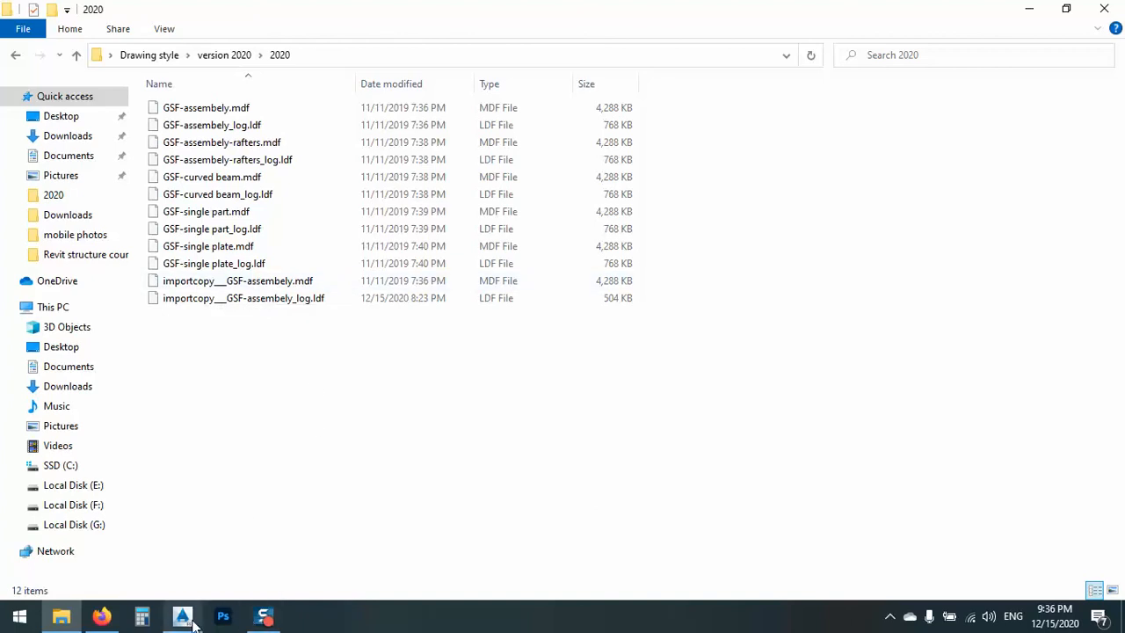
- Switch back to Advance Steel and browse for a source database to import in the Drawing Style Manager
{"action": "mouse_move", "coordinate": [193, 622]}
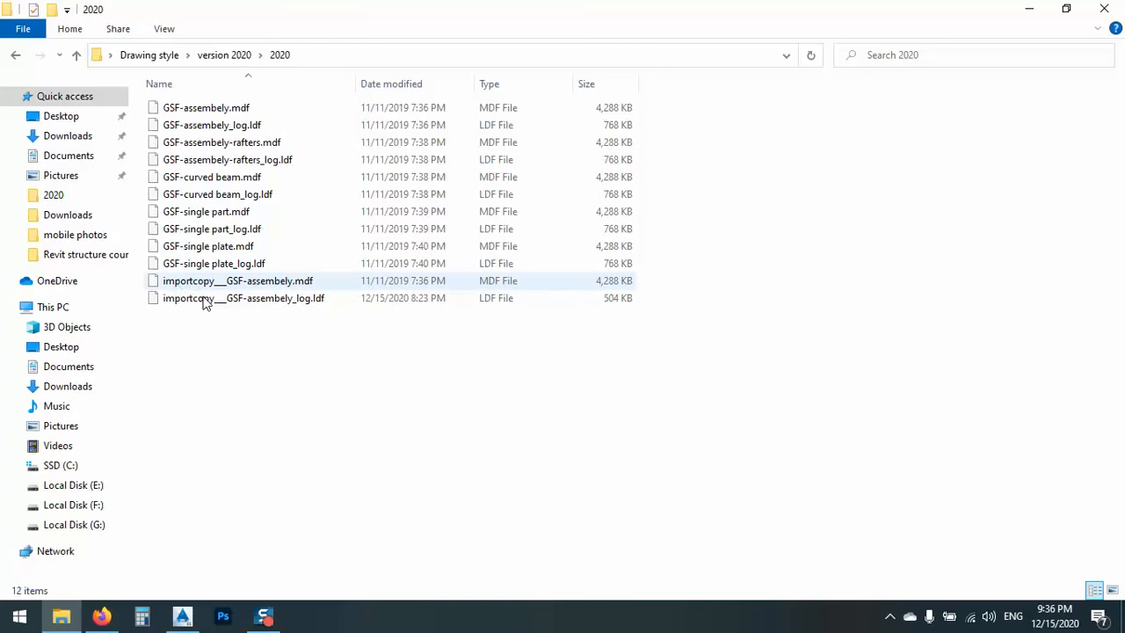
{"action": "left_click", "coordinate": [182, 616]}
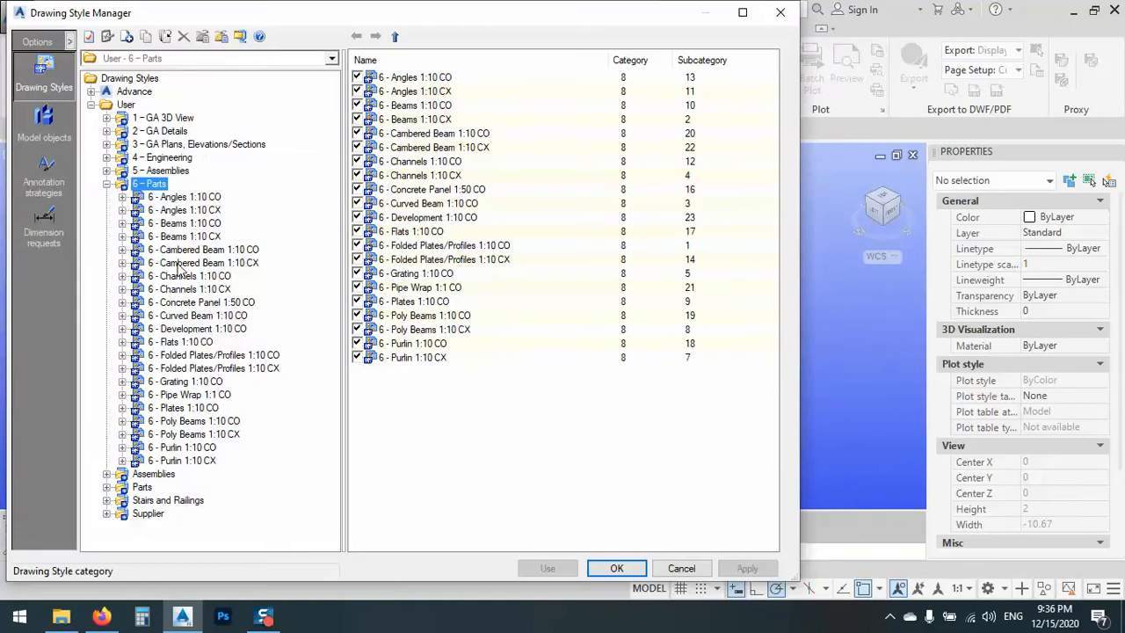
{"action": "left_click", "coordinate": [222, 39]}
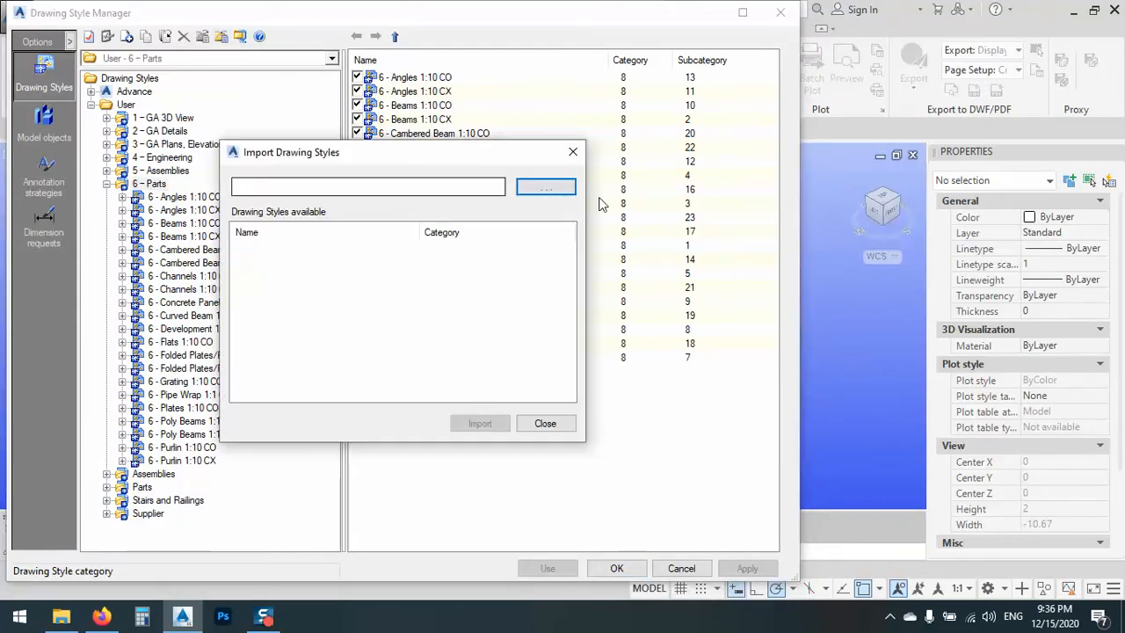
{"action": "left_click", "coordinate": [569, 188]}
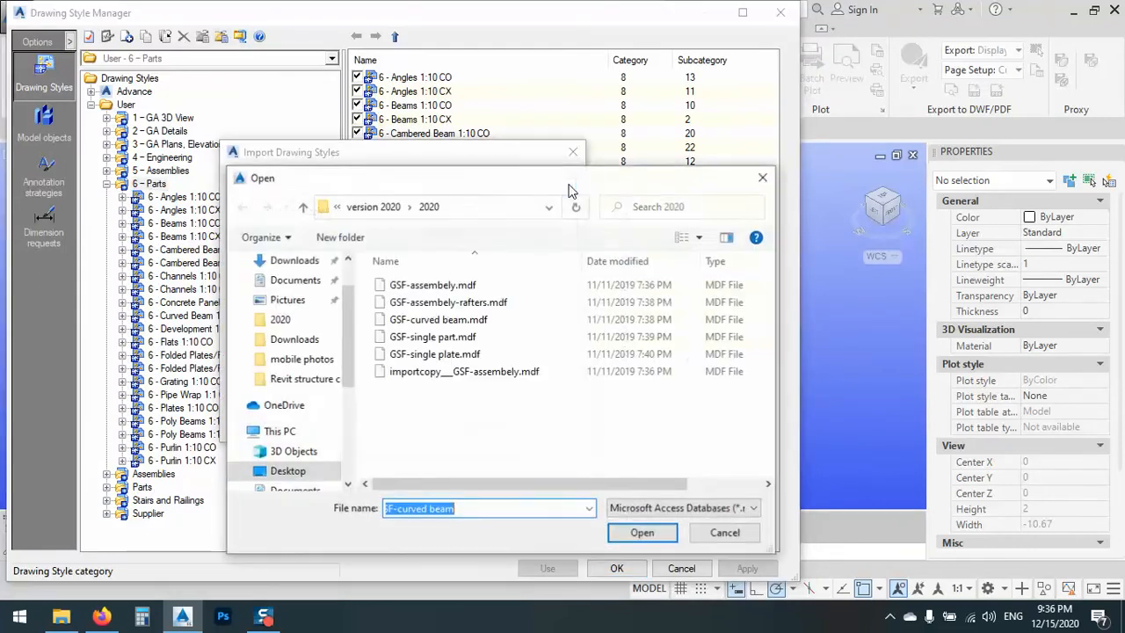
- Try to delete importcopy__GSF-assembely.mdf from within the file browser
{"action": "left_click", "coordinate": [428, 304]}
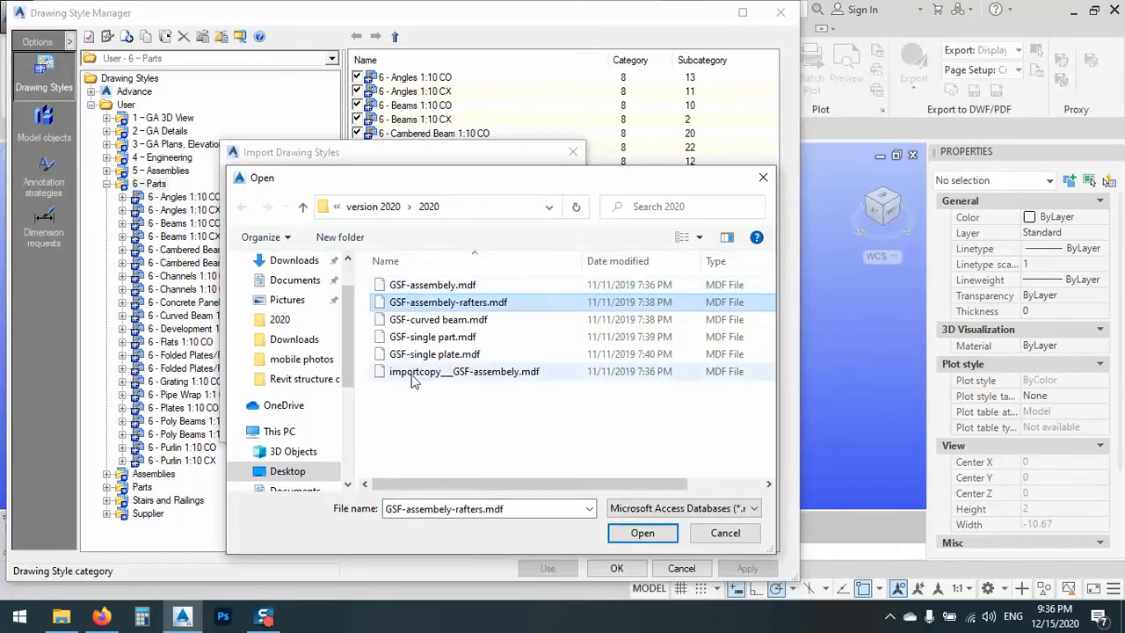
{"action": "left_click", "coordinate": [445, 372]}
{"action": "right_click", "coordinate": [446, 372]}
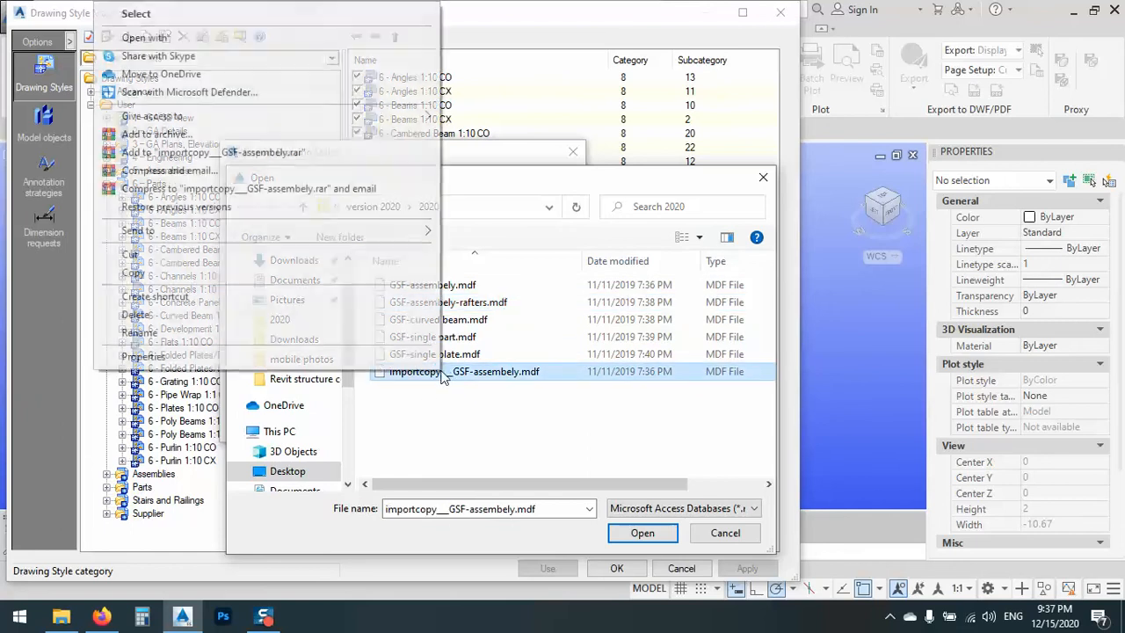
{"action": "left_click", "coordinate": [161, 315]}
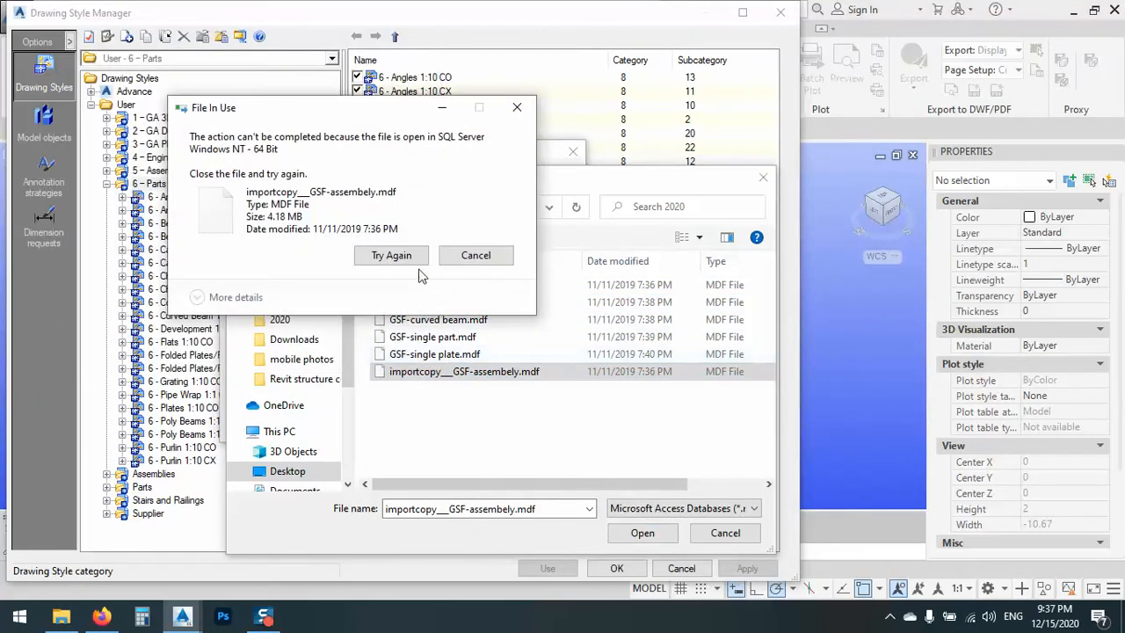
{"action": "left_click", "coordinate": [387, 255]}
{"action": "left_click", "coordinate": [478, 255]}
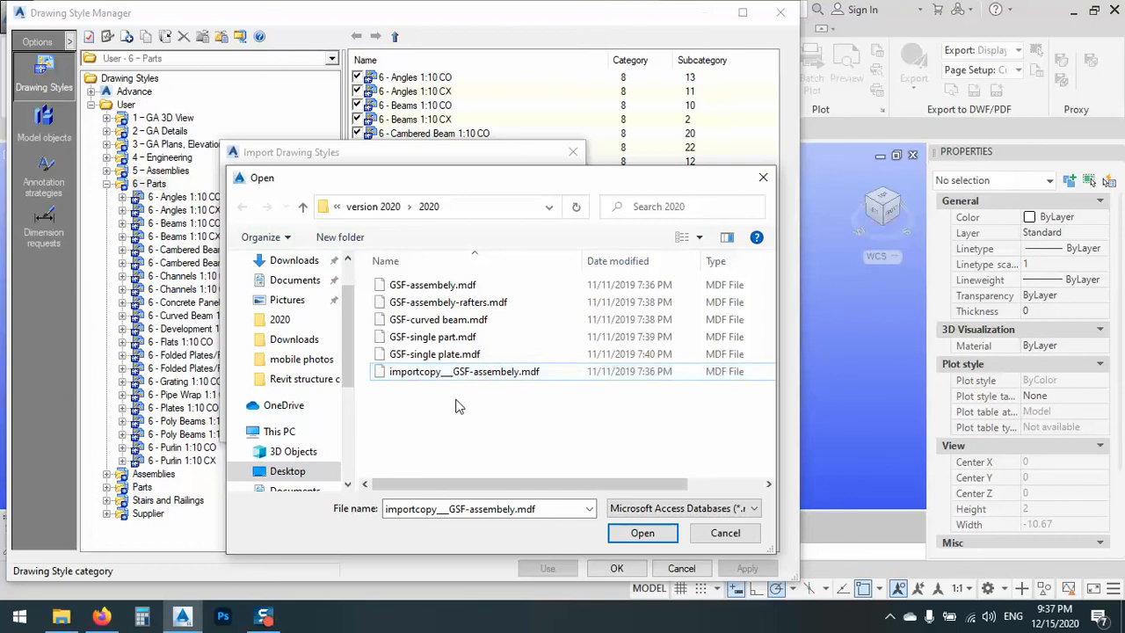
- Load GSF-assembely-rafters.mdf as the source database and import its GSF-assembely-rafters style into the 5 - Assemblies category
{"action": "left_click", "coordinate": [422, 303]}
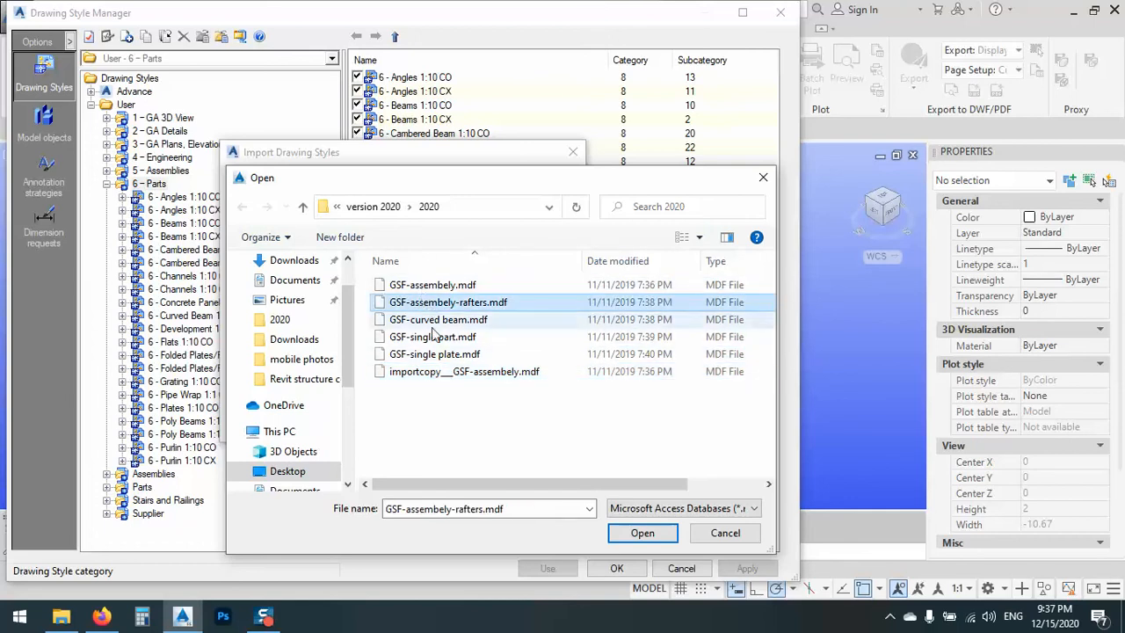
{"action": "left_click", "coordinate": [667, 538]}
{"action": "left_click", "coordinate": [313, 252]}
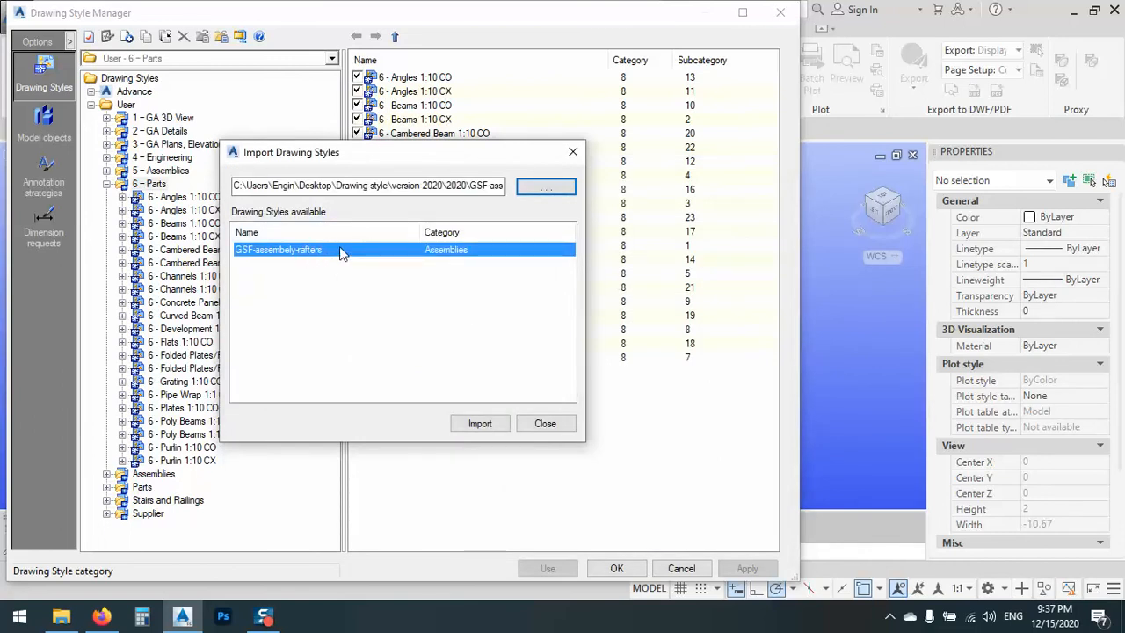
{"action": "left_click", "coordinate": [480, 423]}
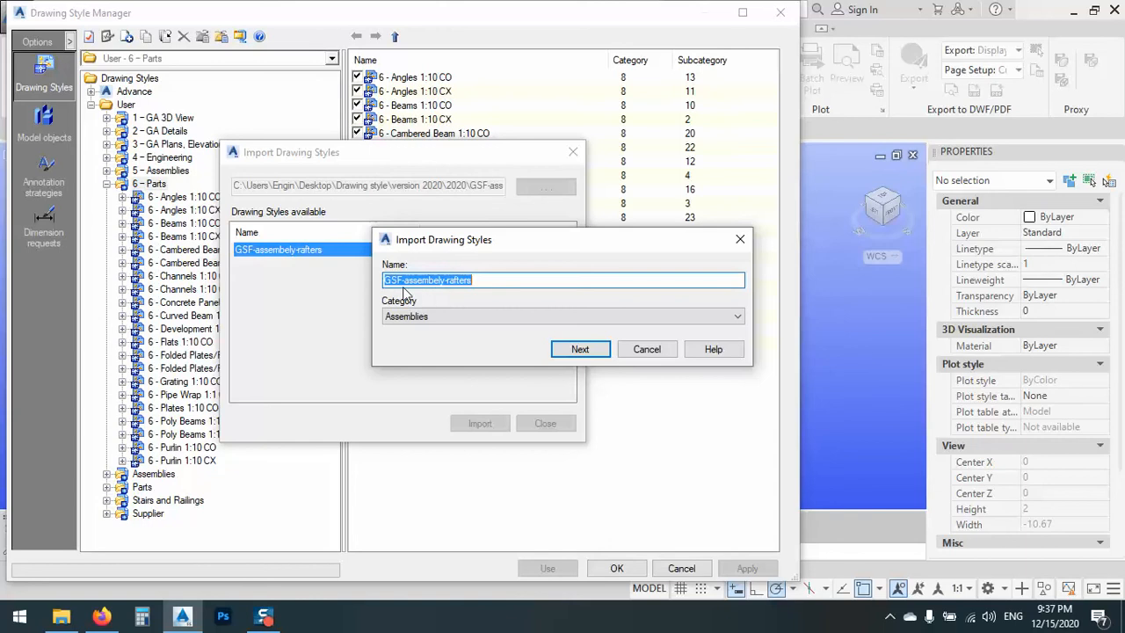
{"action": "left_click", "coordinate": [431, 317]}
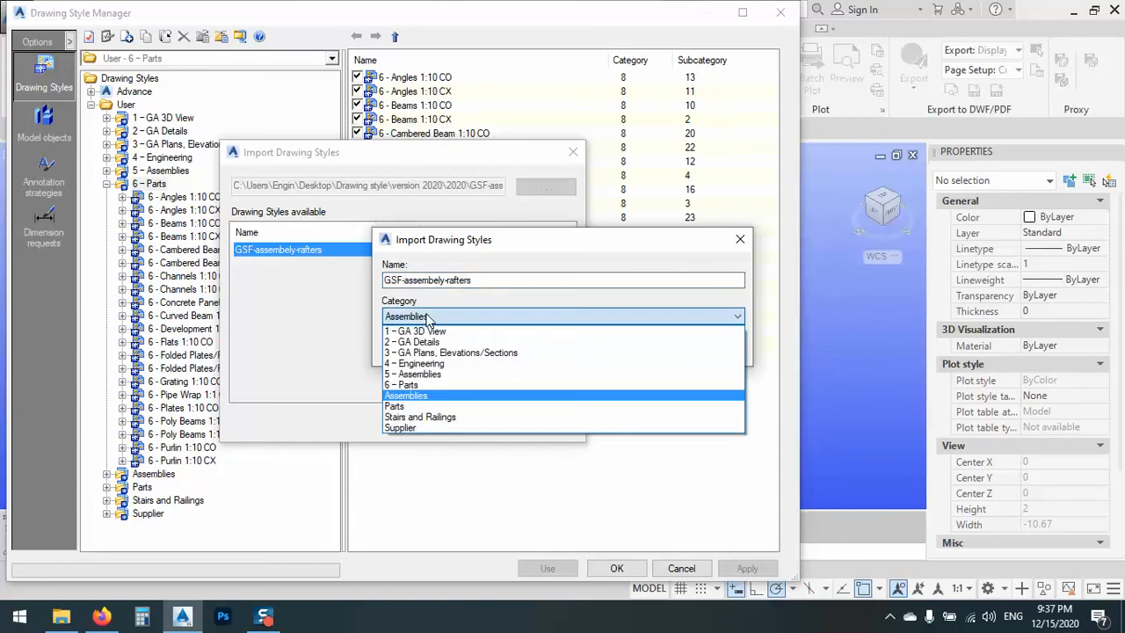
{"action": "left_click", "coordinate": [411, 375]}
{"action": "left_click", "coordinate": [582, 349]}
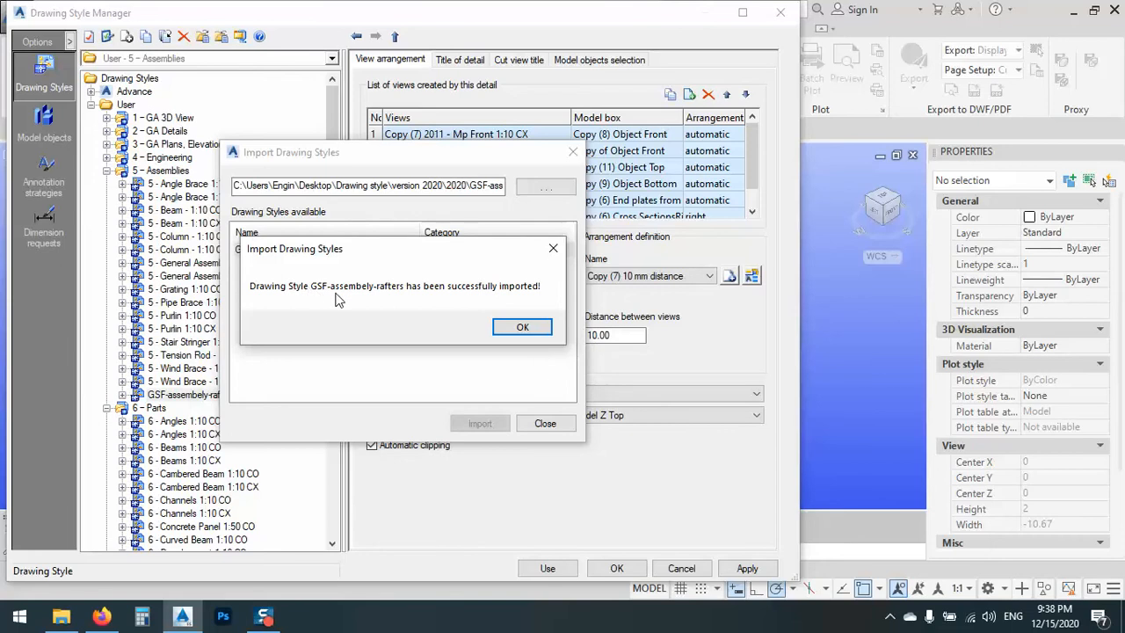
{"action": "left_click", "coordinate": [518, 326]}
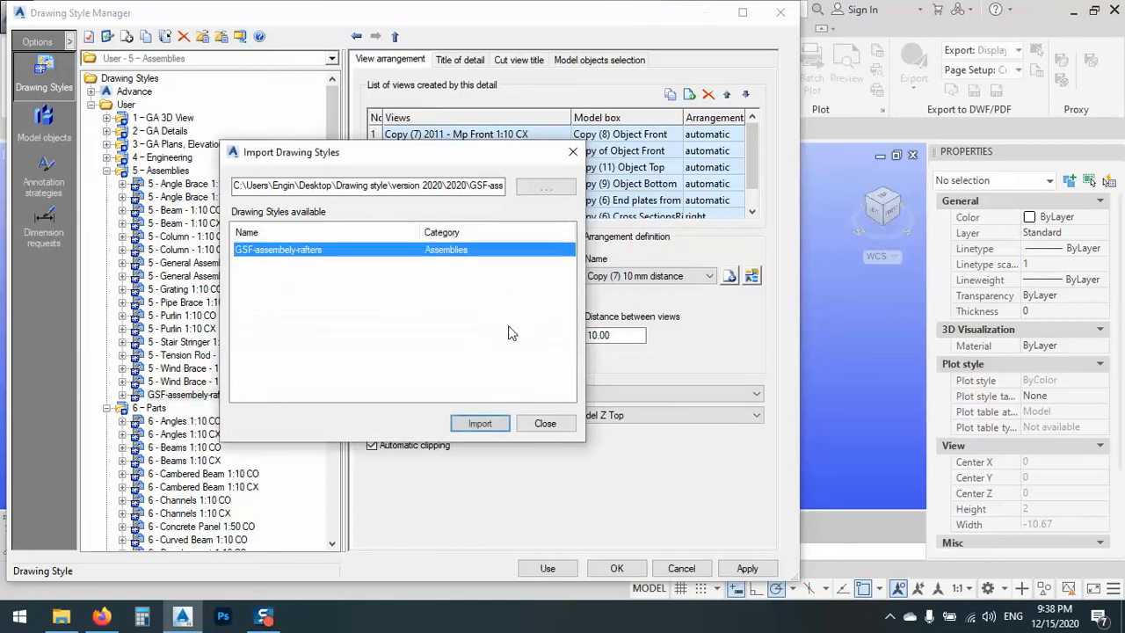
{"action": "left_click", "coordinate": [544, 424]}
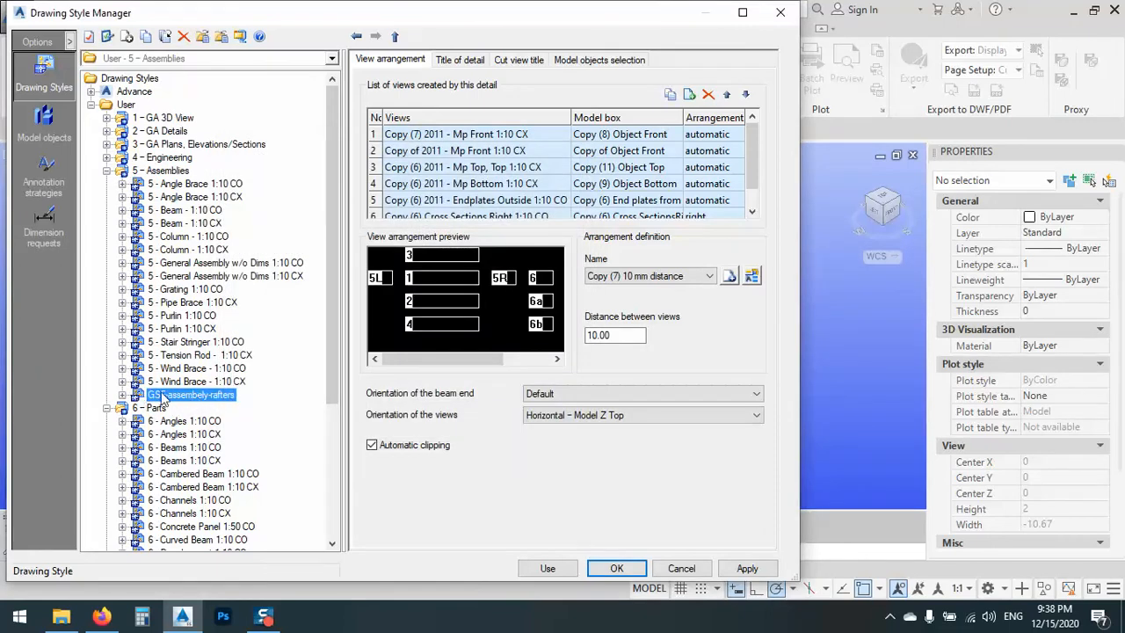
- Import the GSF-Sigle part drawing style from GSF-single part.mdf into the 6 - Parts category
{"action": "left_click", "coordinate": [221, 38]}
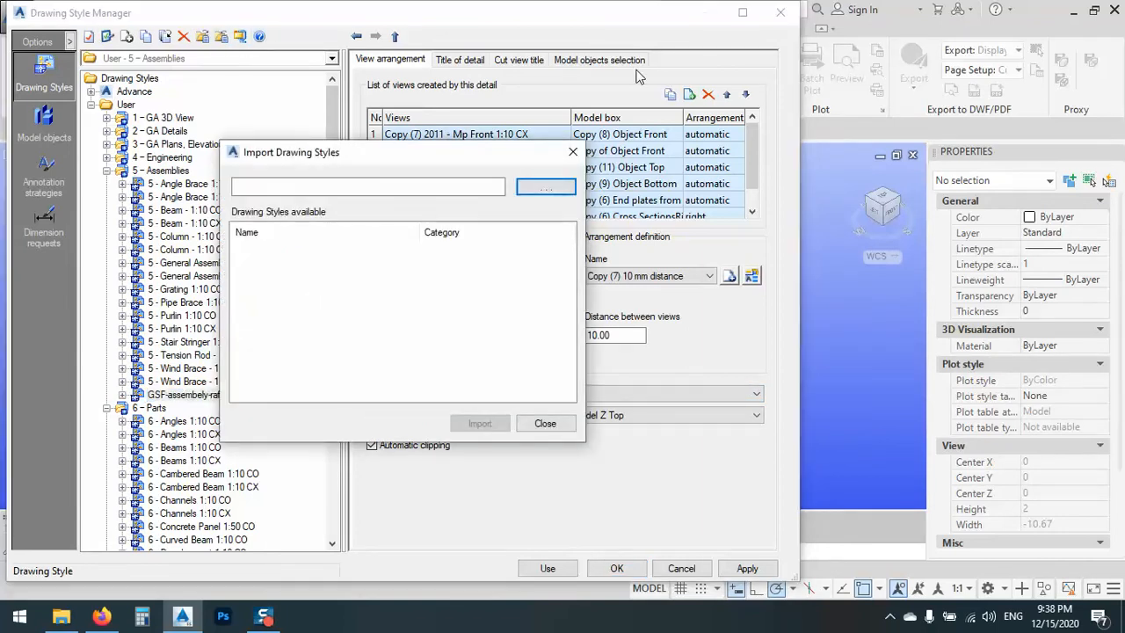
{"action": "left_click", "coordinate": [549, 188]}
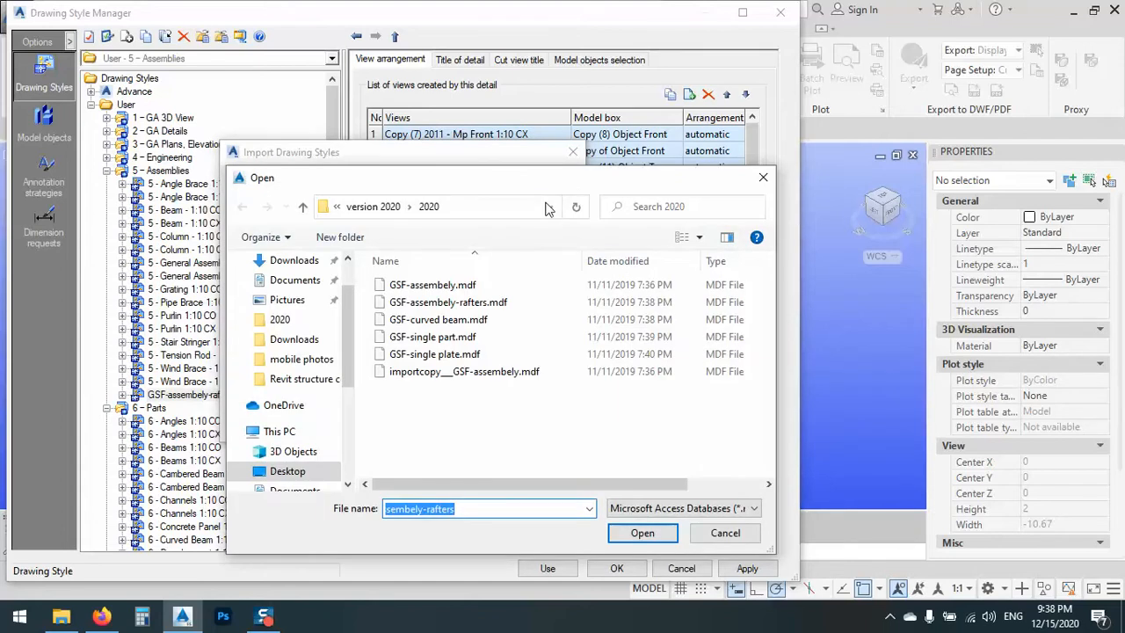
{"action": "left_click", "coordinate": [431, 342]}
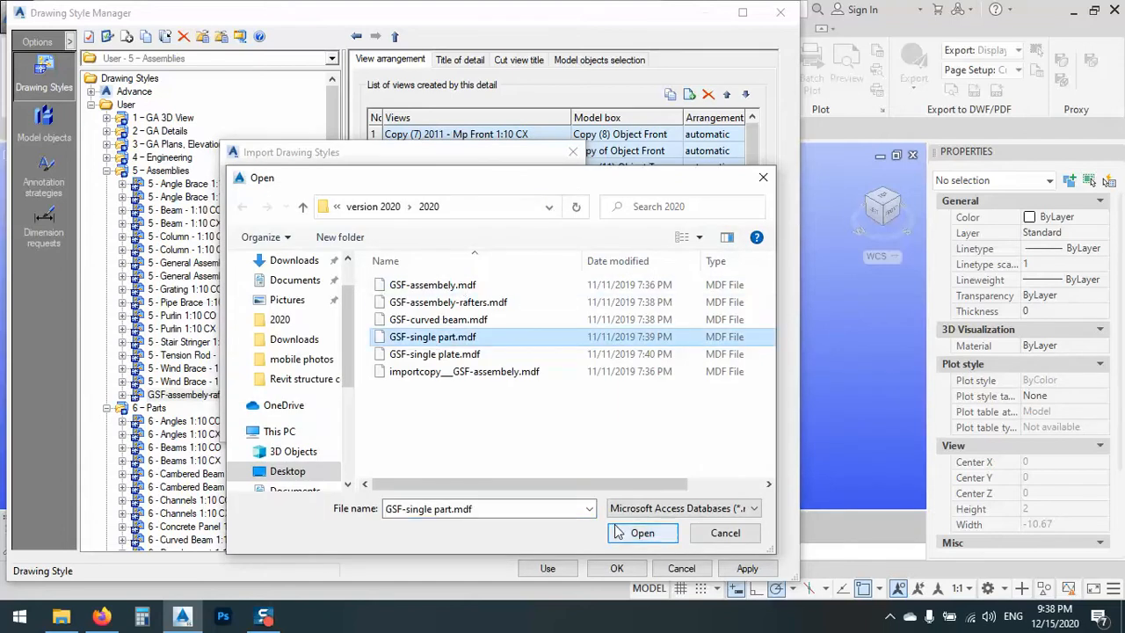
{"action": "left_click", "coordinate": [642, 532]}
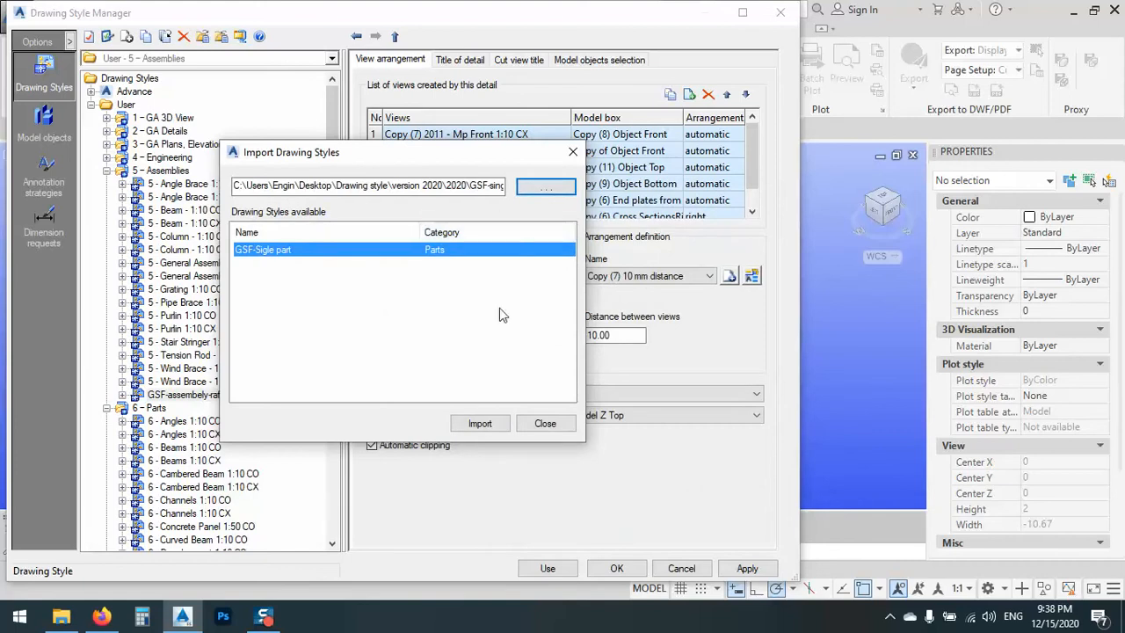
{"action": "left_click", "coordinate": [475, 425]}
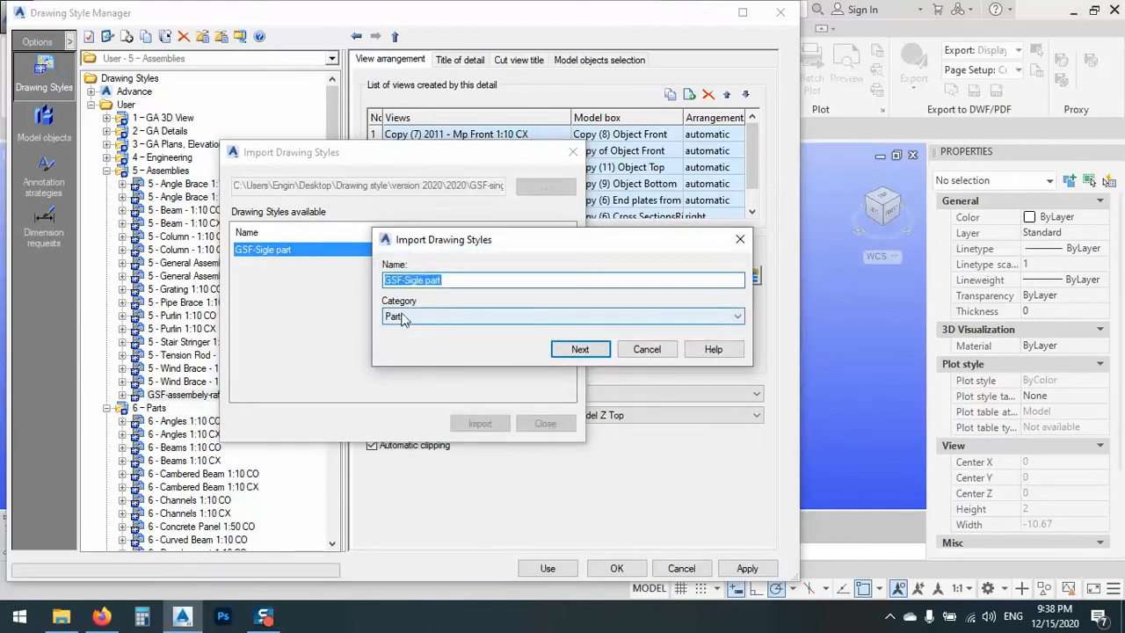
{"action": "left_click", "coordinate": [406, 320]}
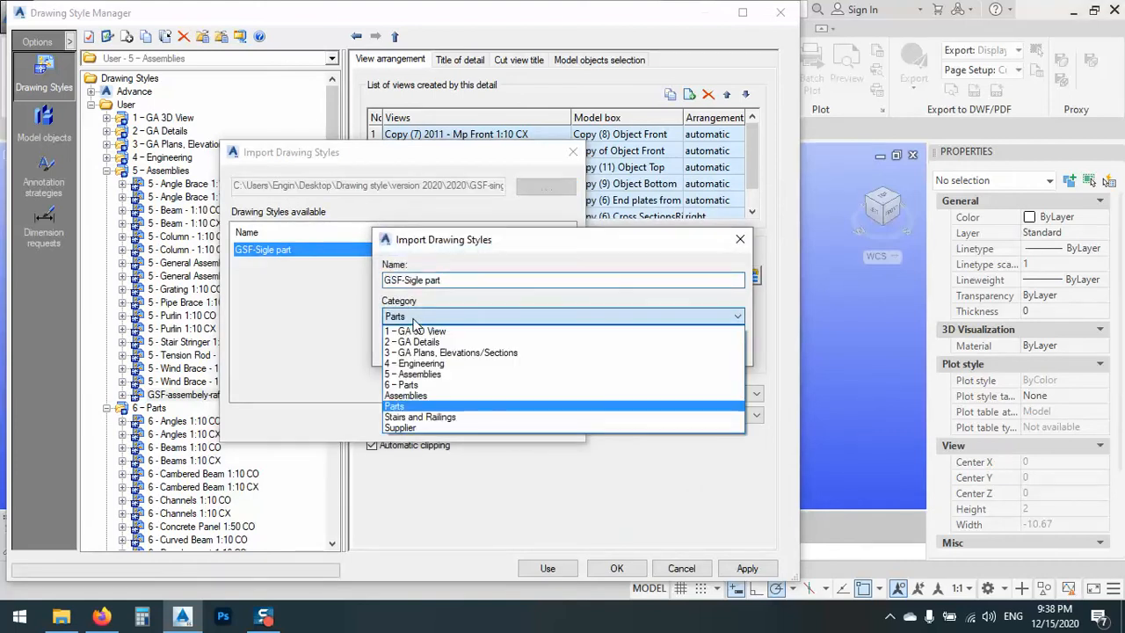
{"action": "left_click", "coordinate": [398, 388]}
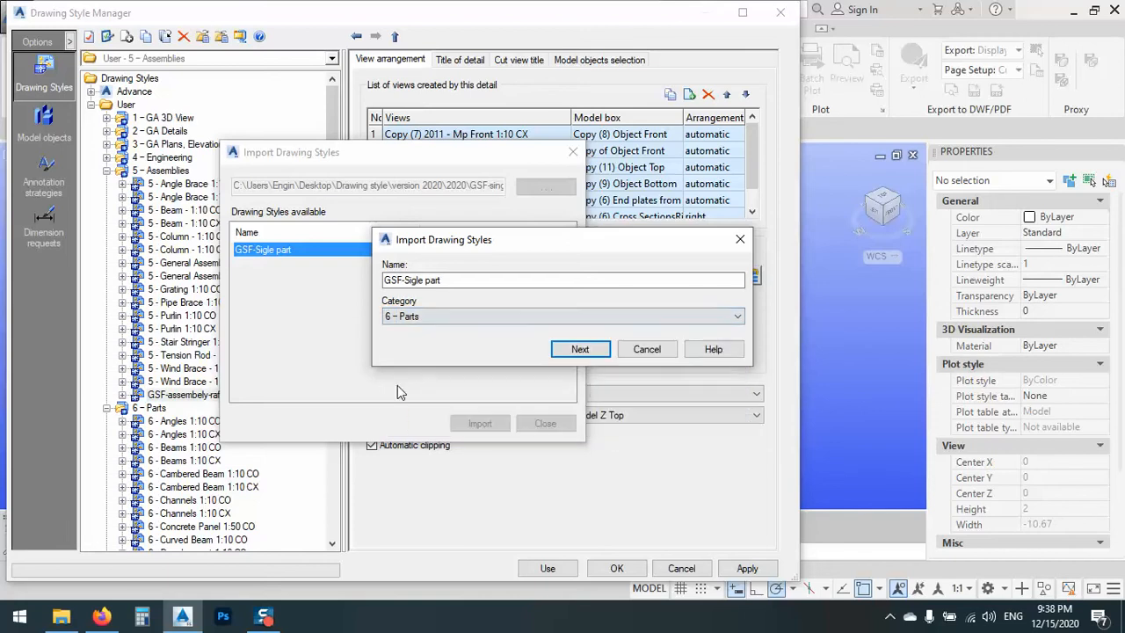
{"action": "left_click", "coordinate": [578, 351]}
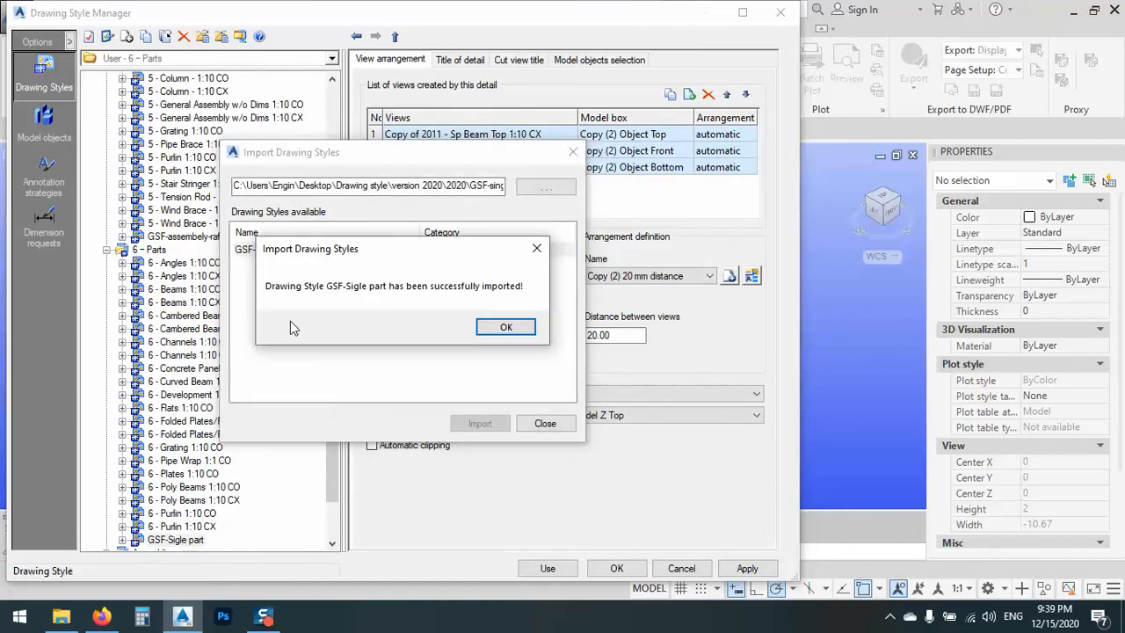
{"action": "left_click", "coordinate": [505, 328]}
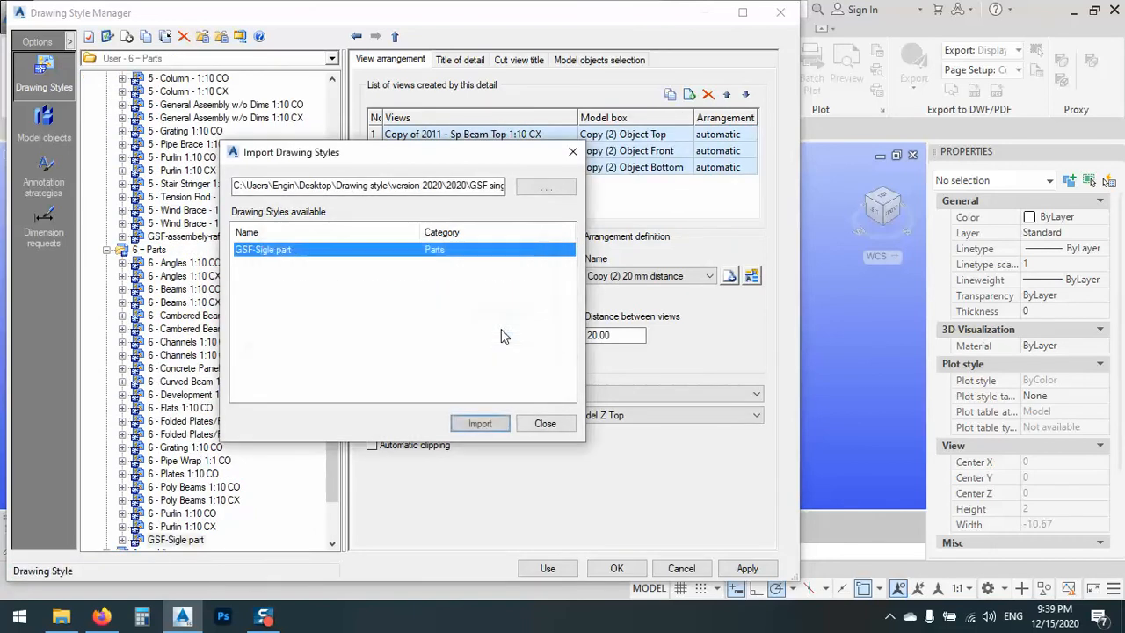
- Import the GSF-Single Plate-new drawing style from GSF-single plate.mdf into the 6 - Parts category and close the import dialog
{"action": "left_click", "coordinate": [545, 187]}
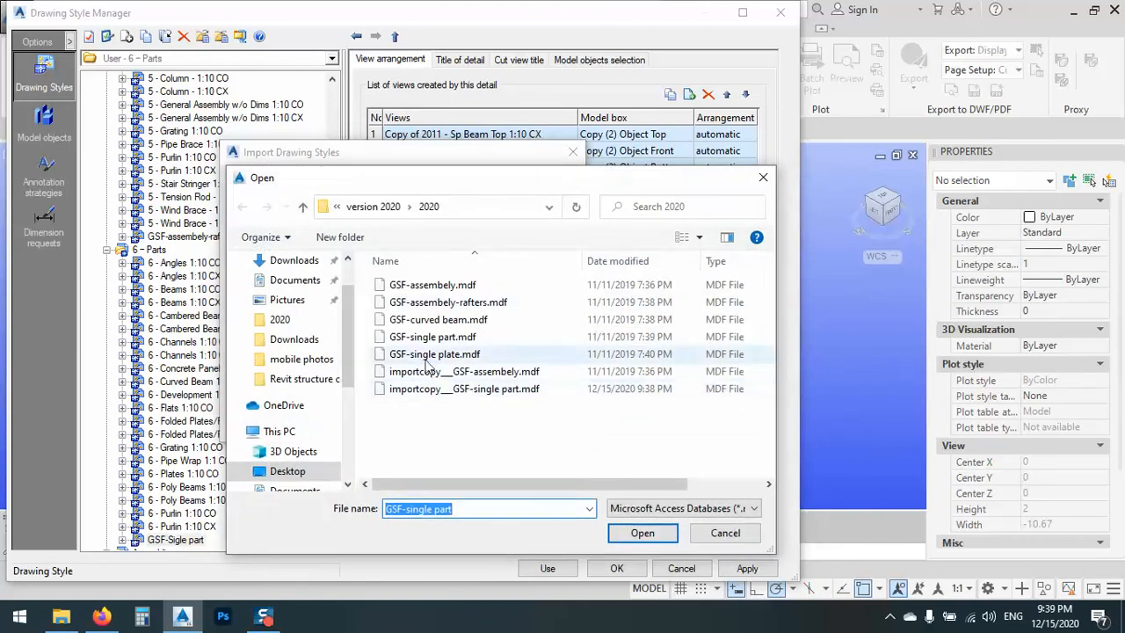
{"action": "double_click", "coordinate": [417, 354]}
{"action": "left_click", "coordinate": [387, 250]}
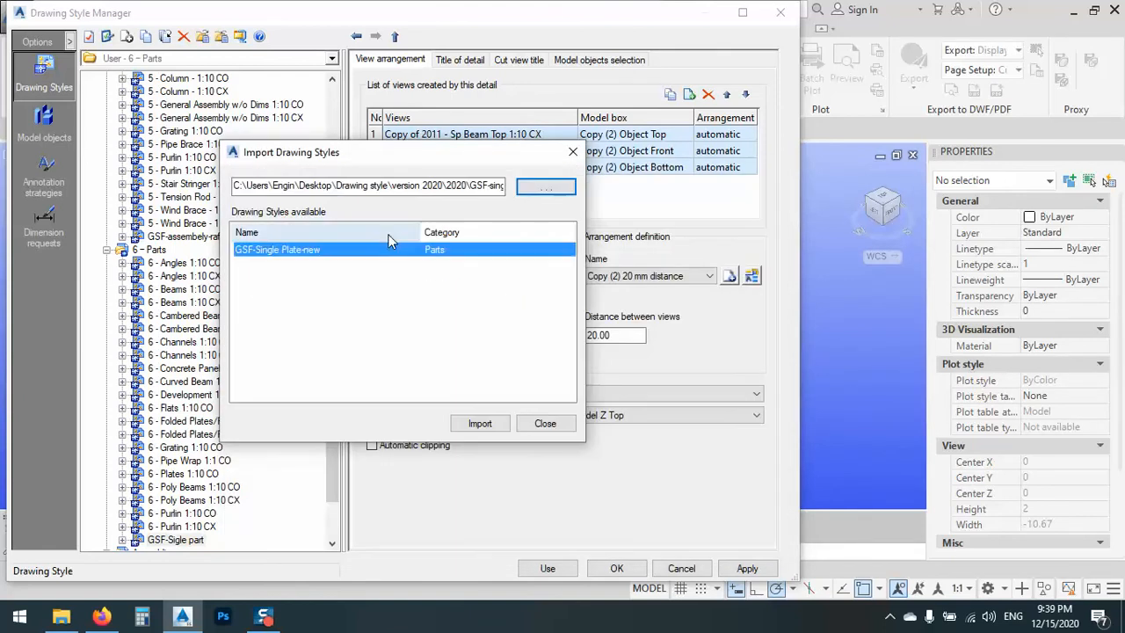
{"action": "left_click", "coordinate": [477, 423]}
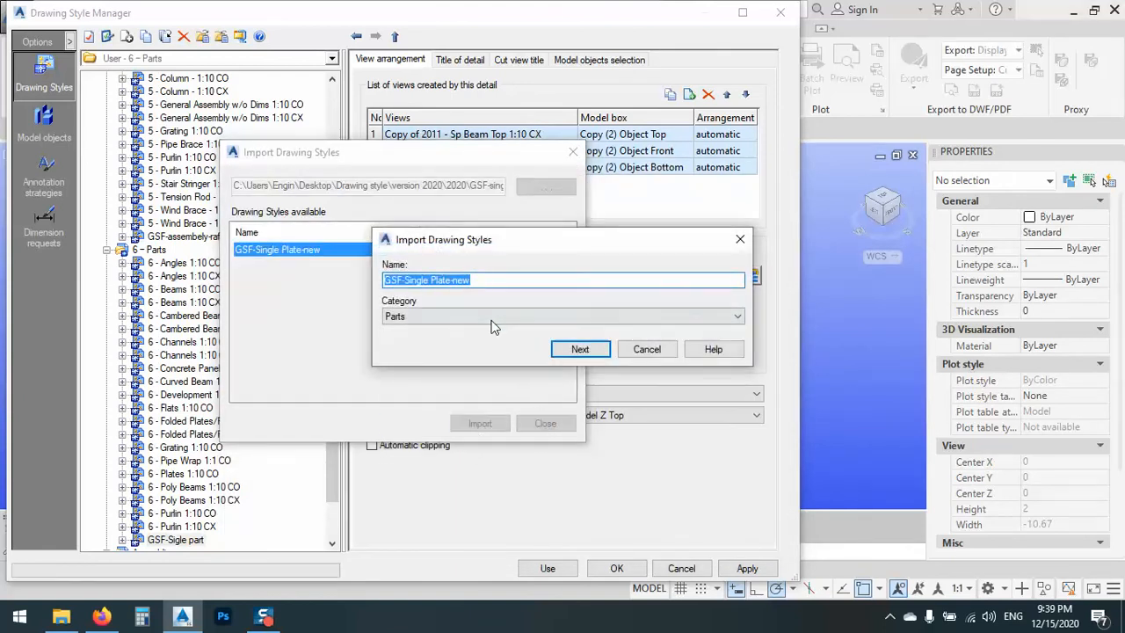
{"action": "left_click", "coordinate": [493, 319]}
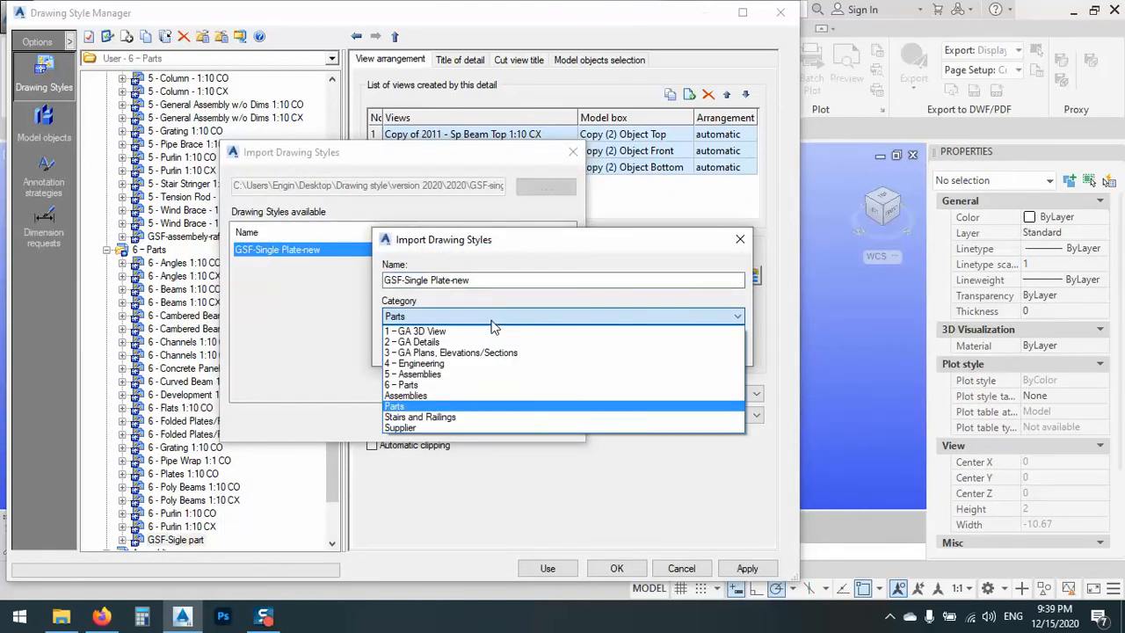
{"action": "left_click", "coordinate": [407, 386]}
{"action": "left_click", "coordinate": [569, 348]}
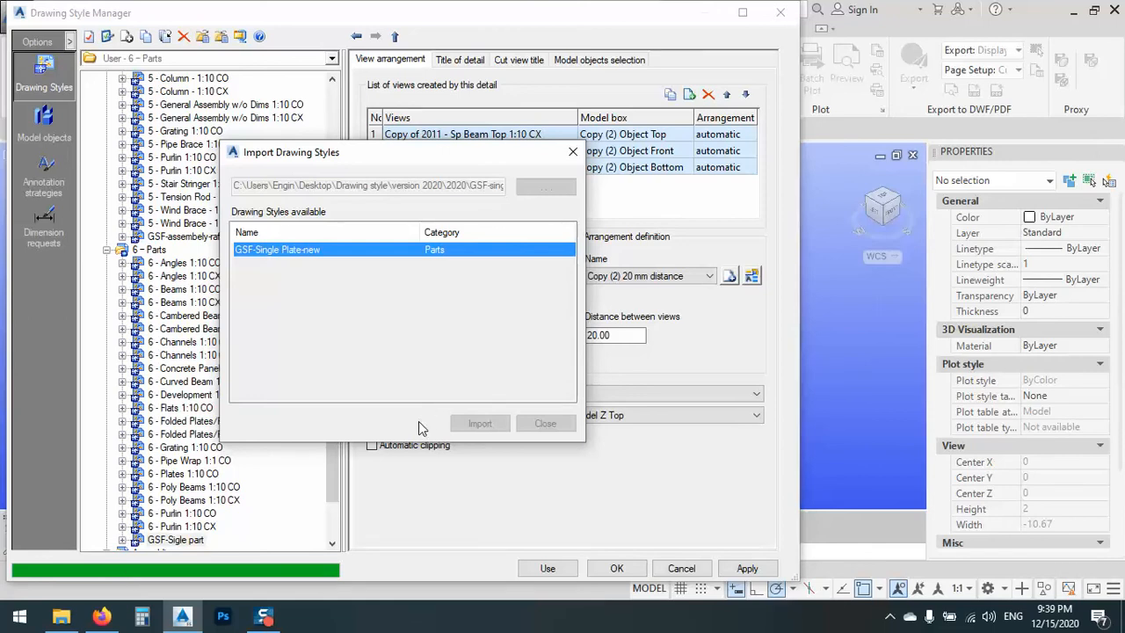
{"action": "left_click", "coordinate": [517, 326]}
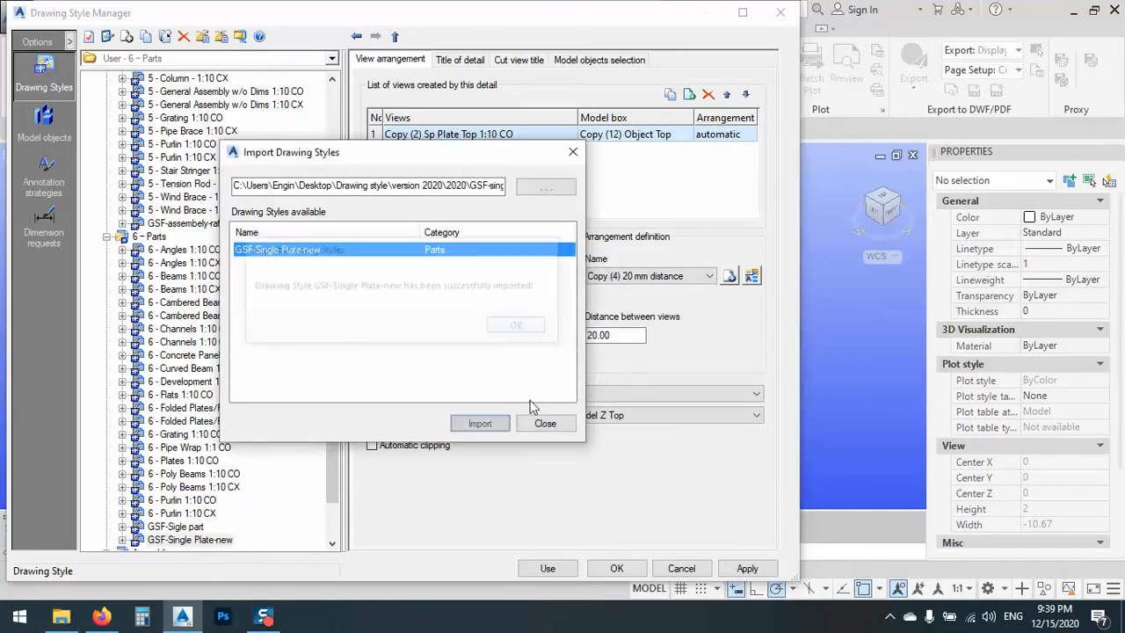
{"action": "left_click", "coordinate": [545, 422]}
- Switch to File Explorer and try to delete importcopy__GSF-assembely.mdf from the 2020 folder
{"action": "left_click", "coordinate": [61, 616]}
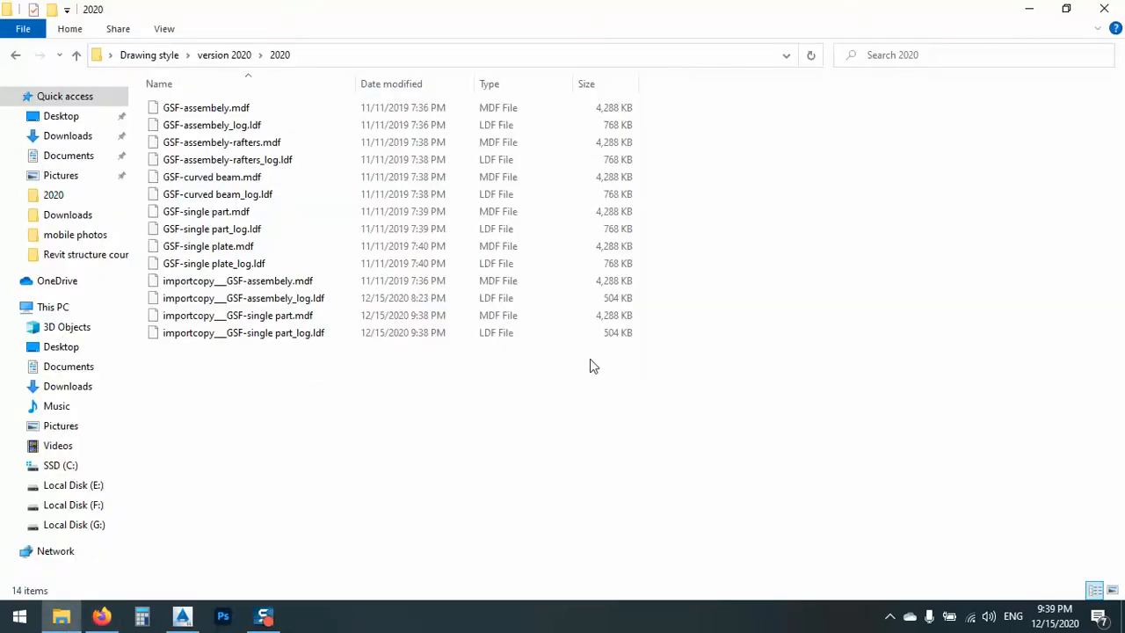
{"action": "left_click", "coordinate": [201, 280]}
{"action": "right_click", "coordinate": [201, 280]}
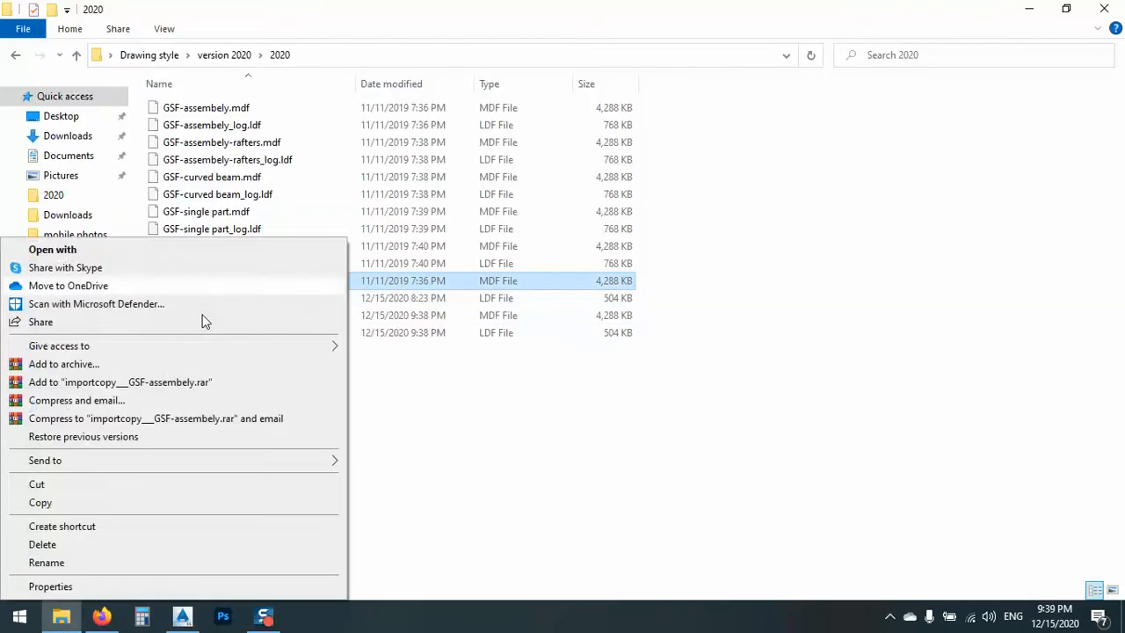
{"action": "left_click", "coordinate": [42, 544]}
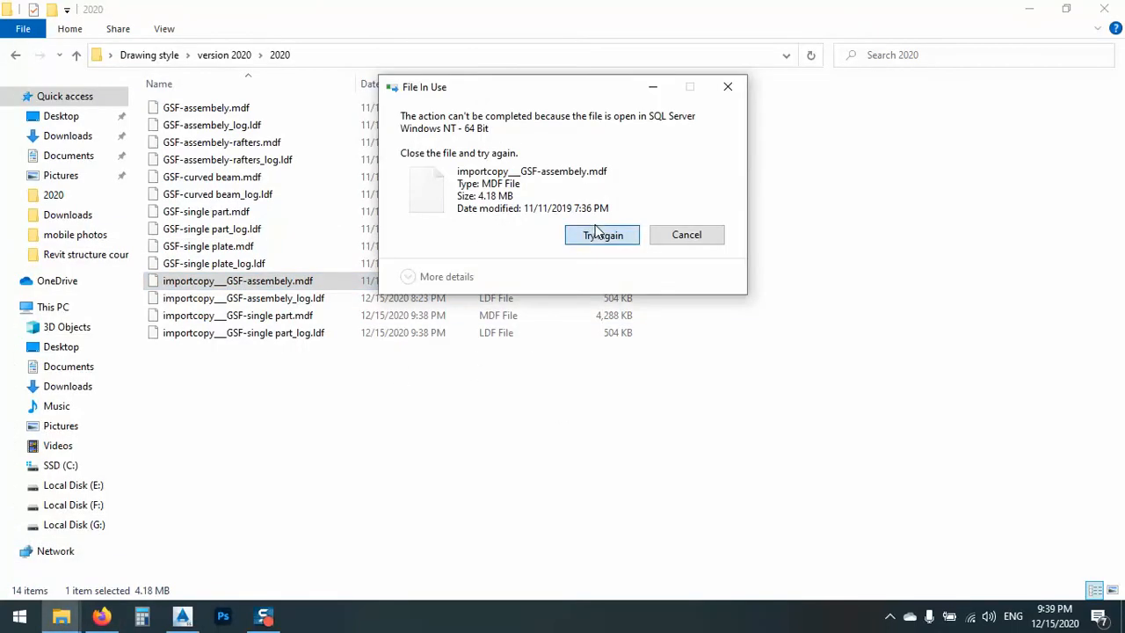
{"action": "left_click", "coordinate": [601, 234]}
{"action": "left_click", "coordinate": [698, 233]}
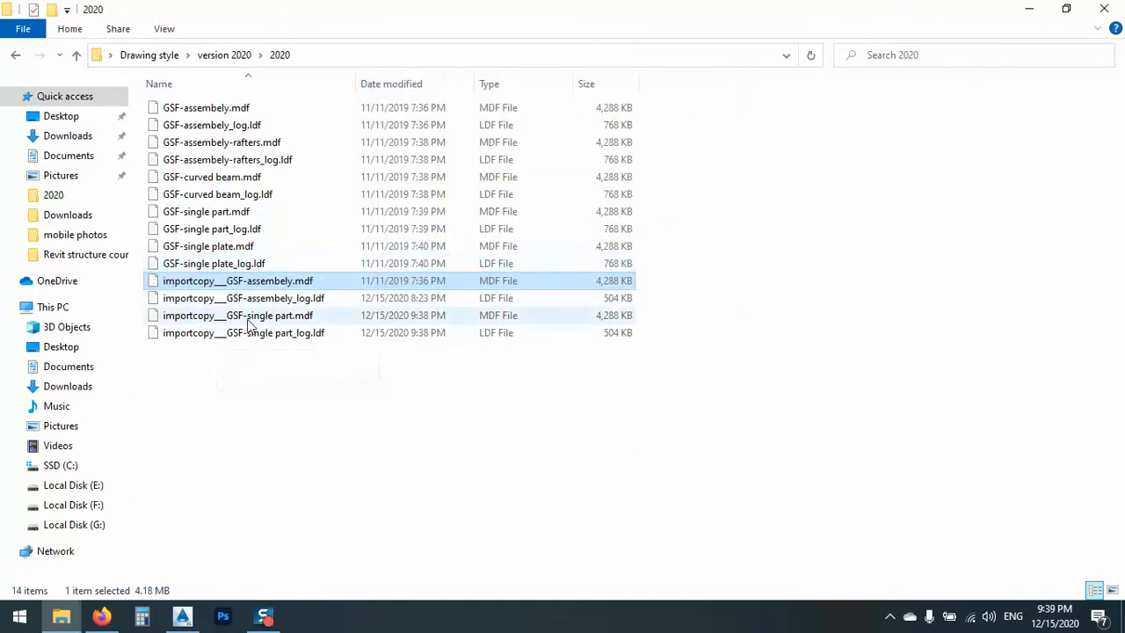
- Switch back to Advance Steel, import the GSF-curved Beam style from GSF-curved beam.mdf into the 5 - Assemblies category, and apply the changes
{"action": "left_click", "coordinate": [182, 615]}
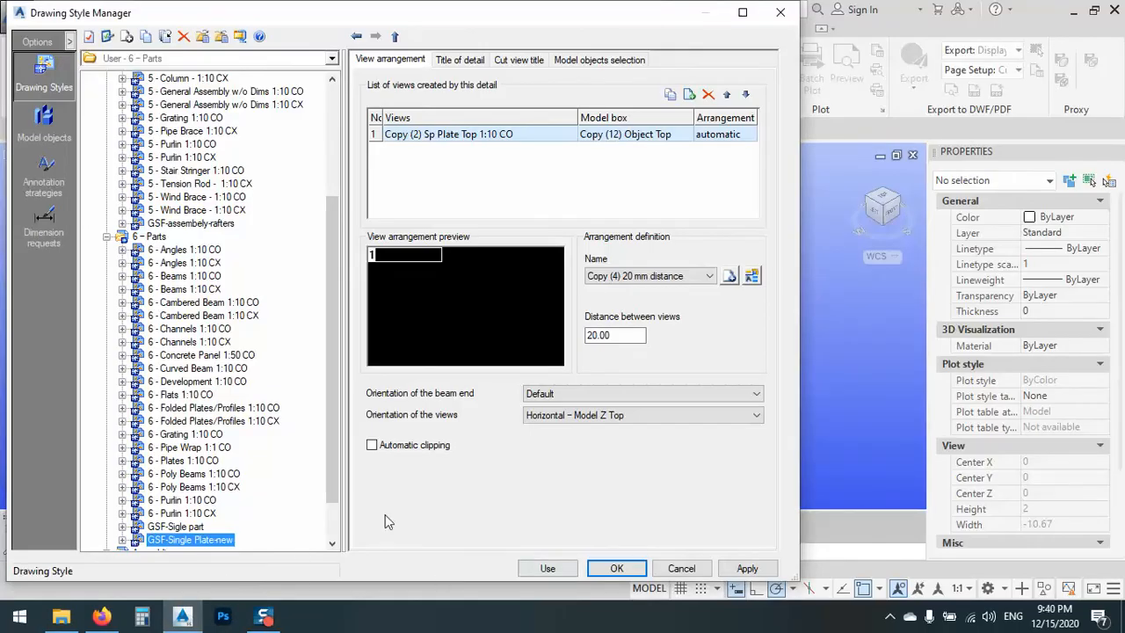
{"action": "left_click", "coordinate": [220, 36]}
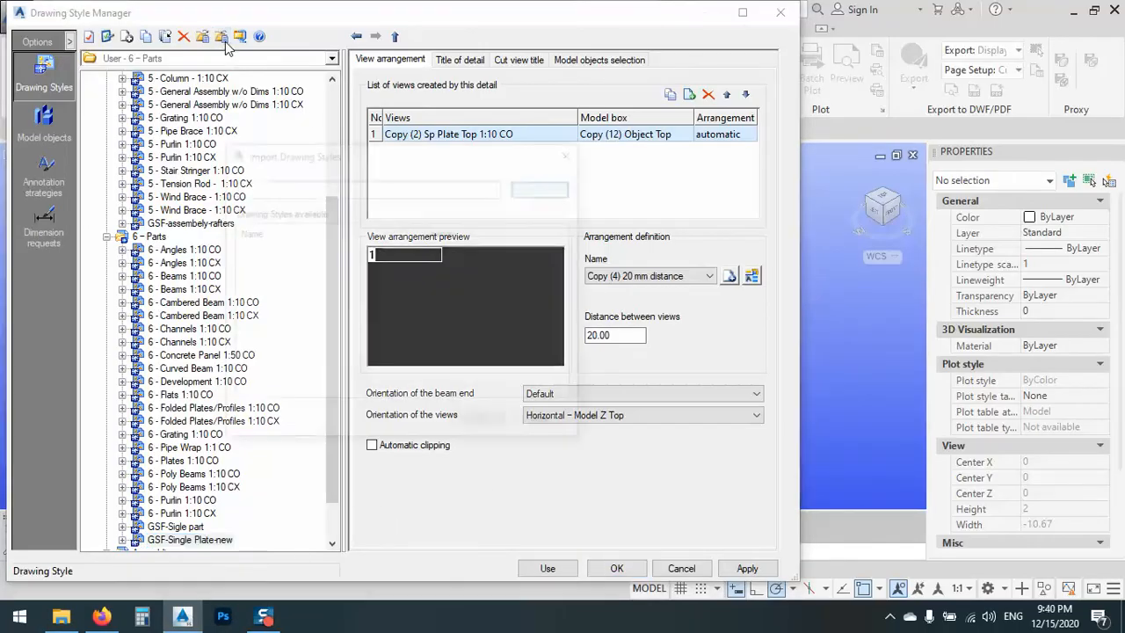
{"action": "left_click", "coordinate": [544, 187]}
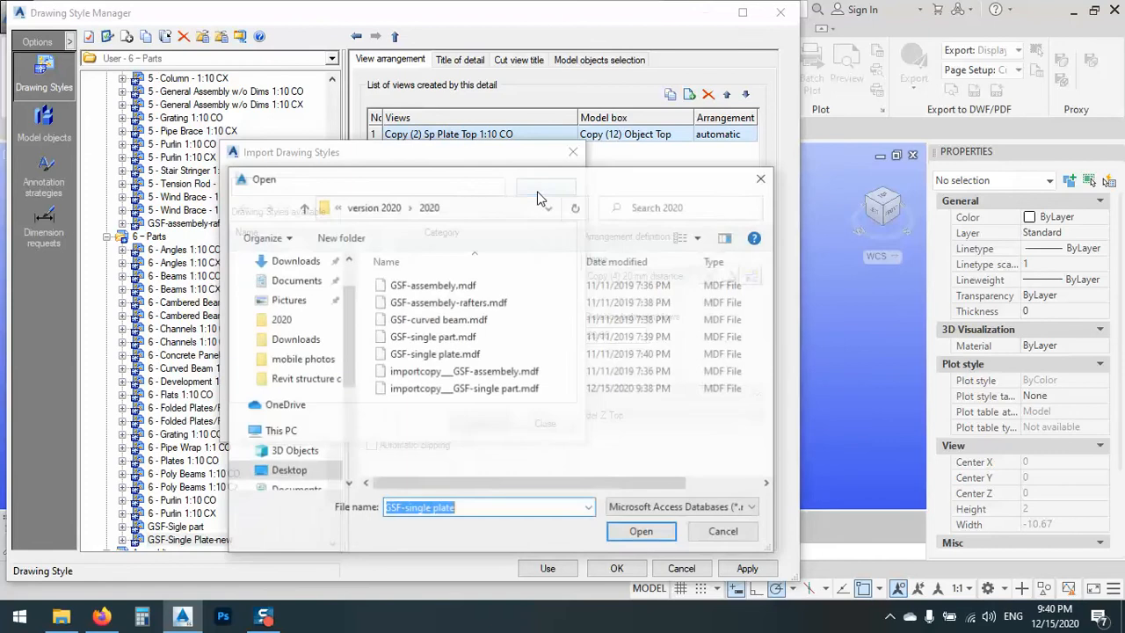
{"action": "left_click", "coordinate": [408, 322]}
{"action": "double_click", "coordinate": [408, 322]}
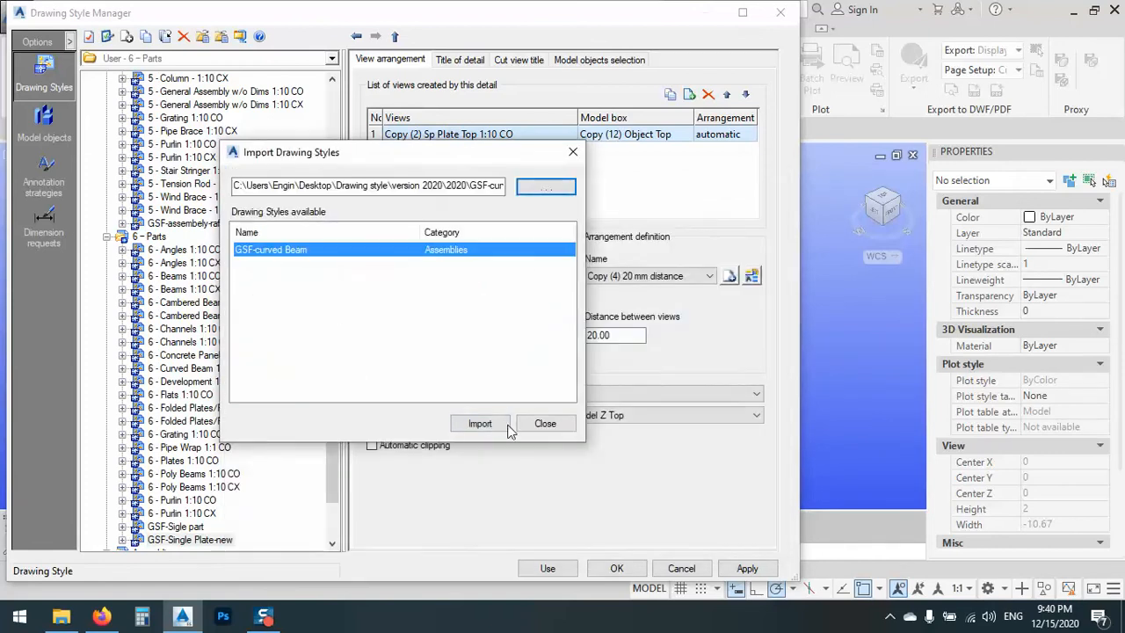
{"action": "left_click", "coordinate": [480, 424]}
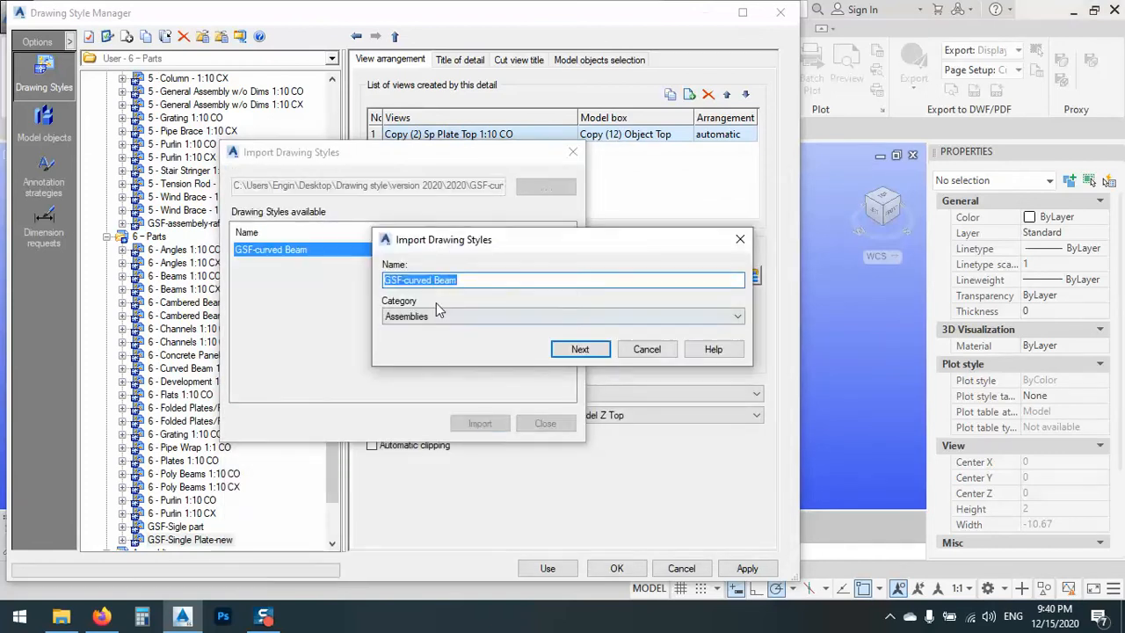
{"action": "left_click", "coordinate": [477, 318]}
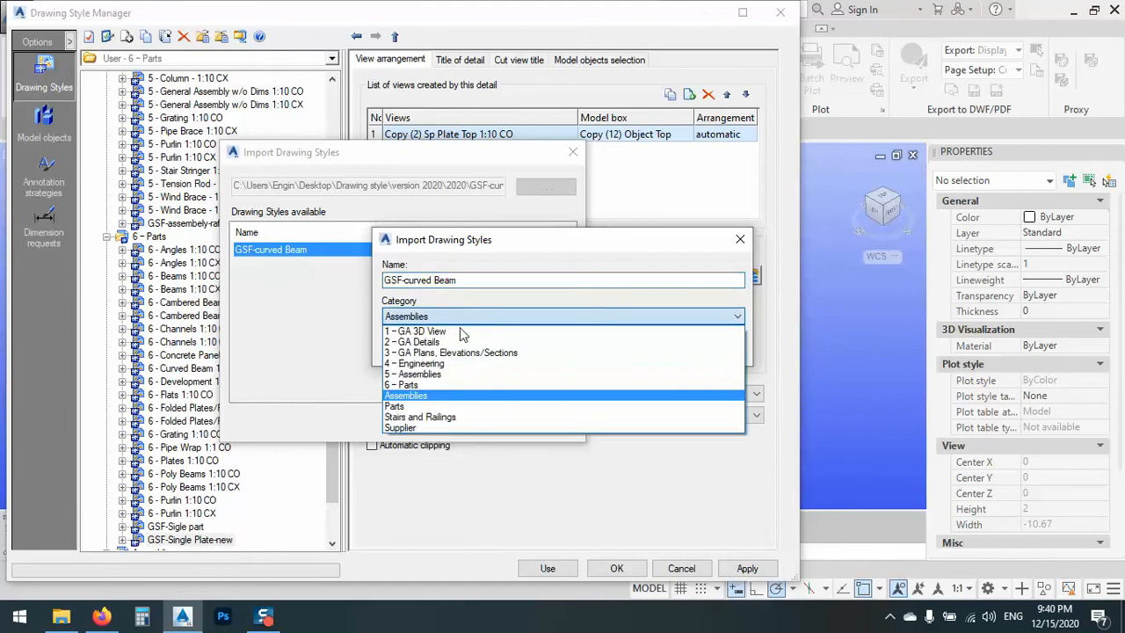
{"action": "left_click", "coordinate": [432, 374]}
{"action": "left_click", "coordinate": [575, 350]}
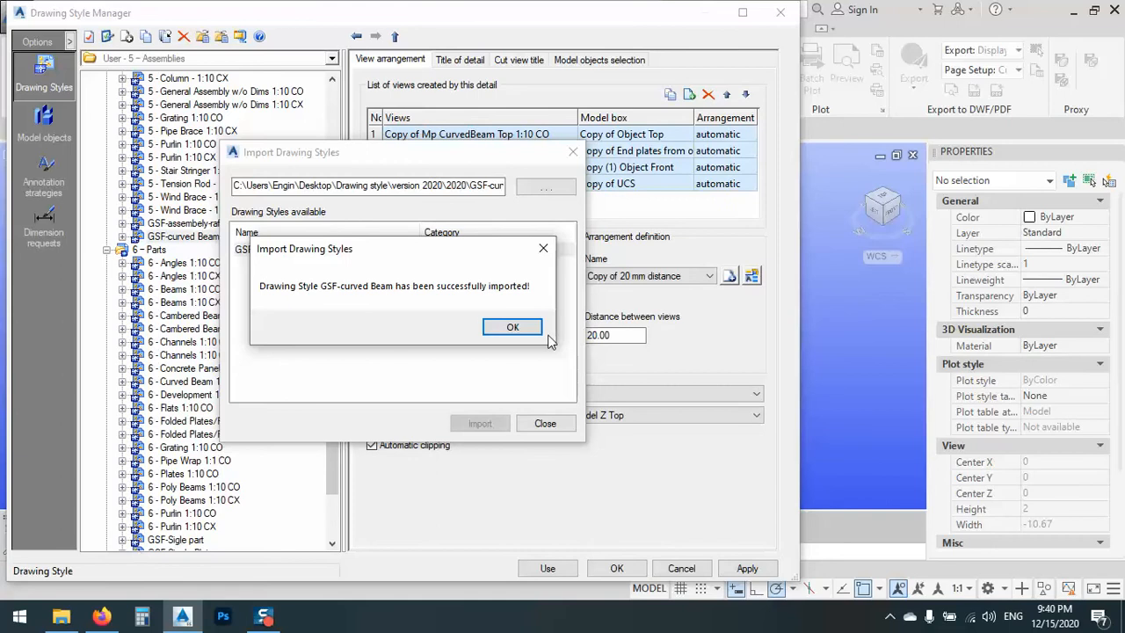
{"action": "left_click", "coordinate": [519, 327]}
{"action": "left_click", "coordinate": [542, 423]}
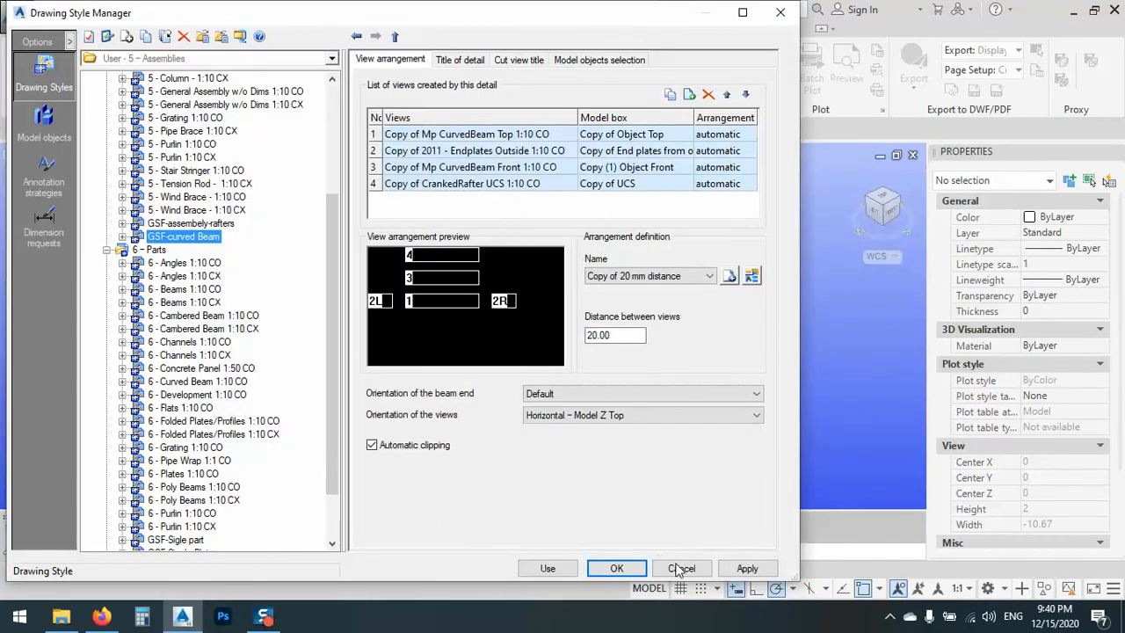
{"action": "left_click", "coordinate": [745, 570]}
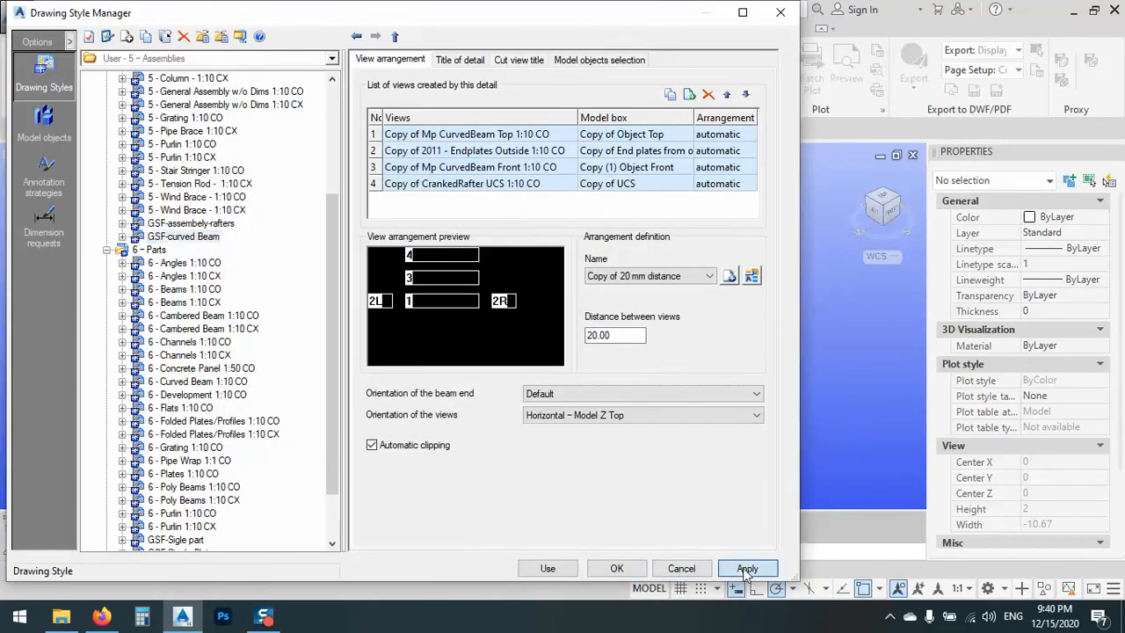
- Close the Drawing Style Manager, quit Advance Steel without saving Drawing1.dwg, and relaunch it
{"action": "left_click", "coordinate": [679, 568]}
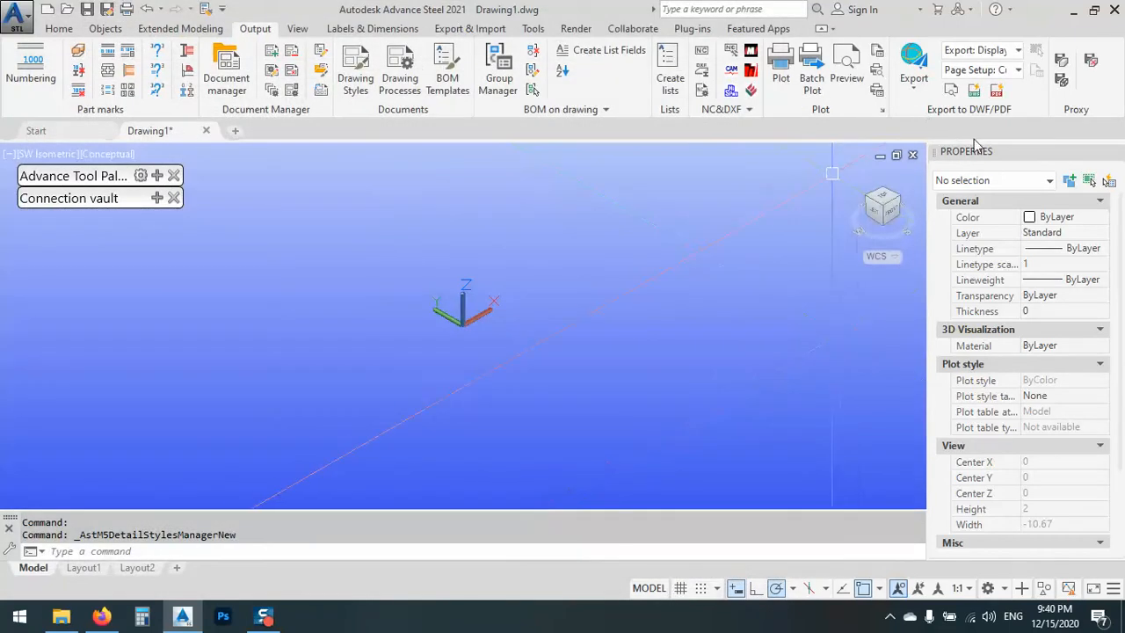
{"action": "left_click", "coordinate": [1112, 16]}
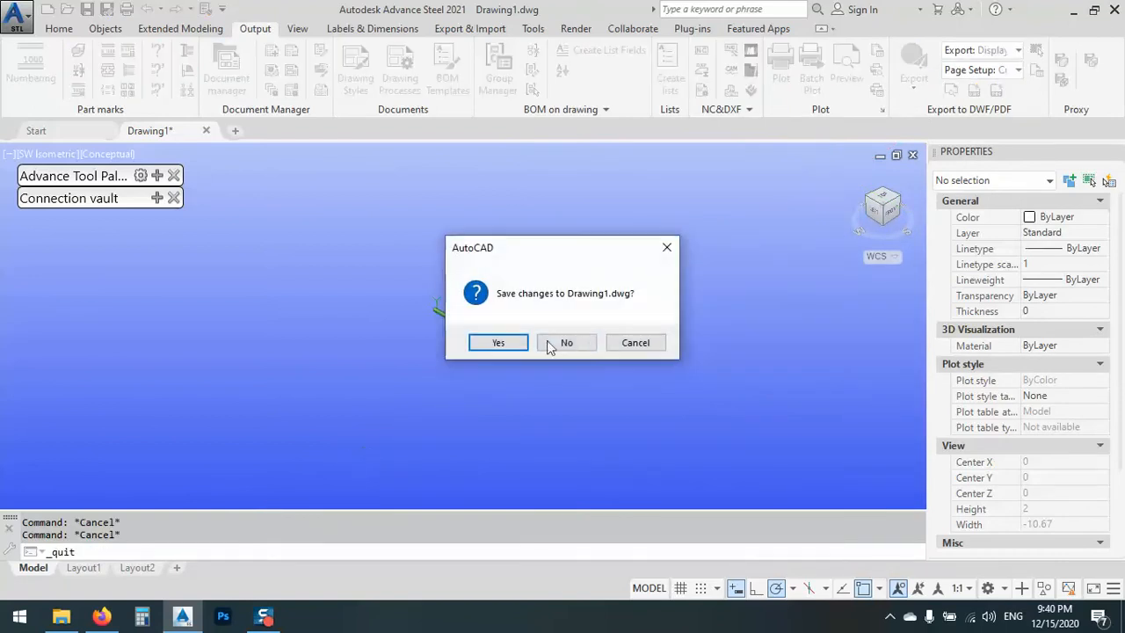
{"action": "left_click", "coordinate": [564, 341]}
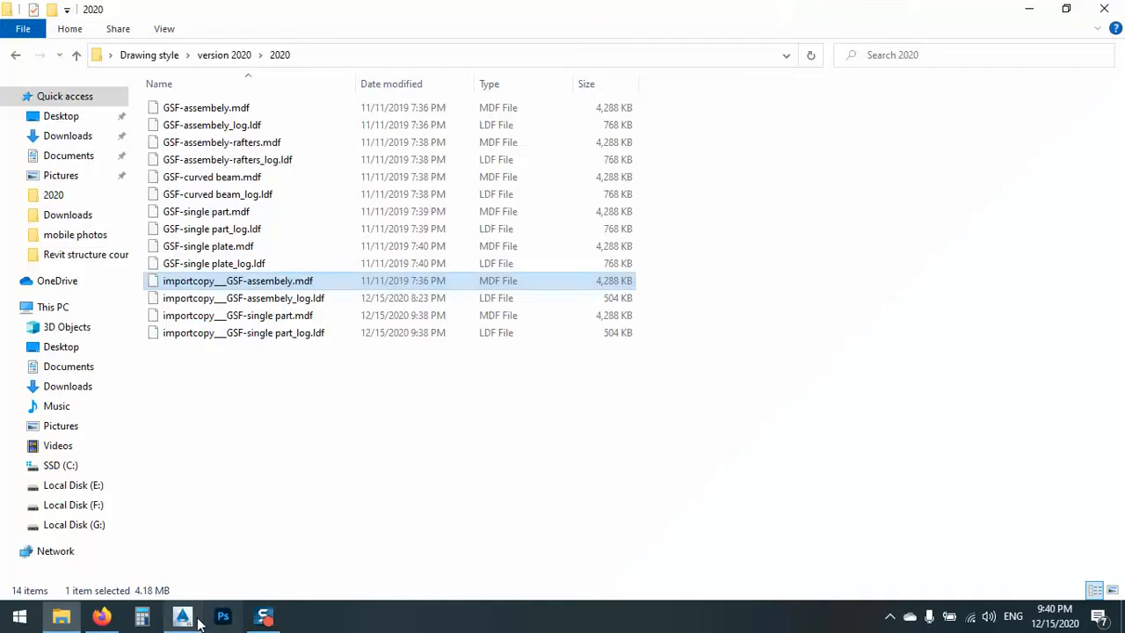
{"action": "left_click", "coordinate": [188, 616]}
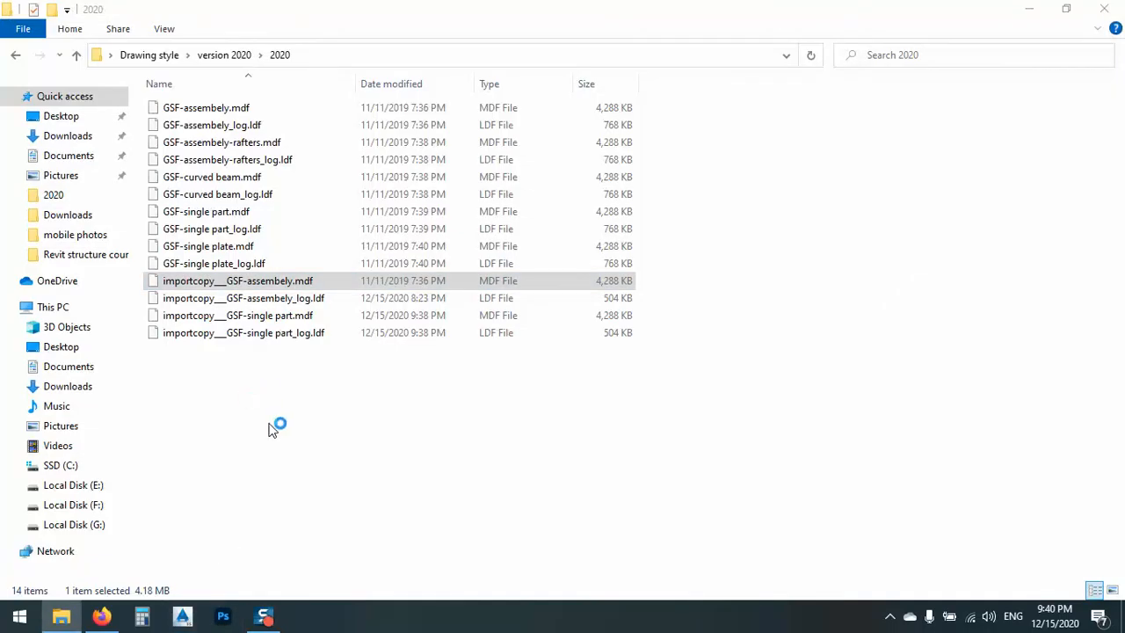
- Delete the importcopy__GSF-single part files from the 2020 folder, try to delete the importcopy__GSF-assembely files too, and refresh the folder
{"action": "left_click_drag", "start_coordinate": [268, 407], "coordinate": [184, 282]}
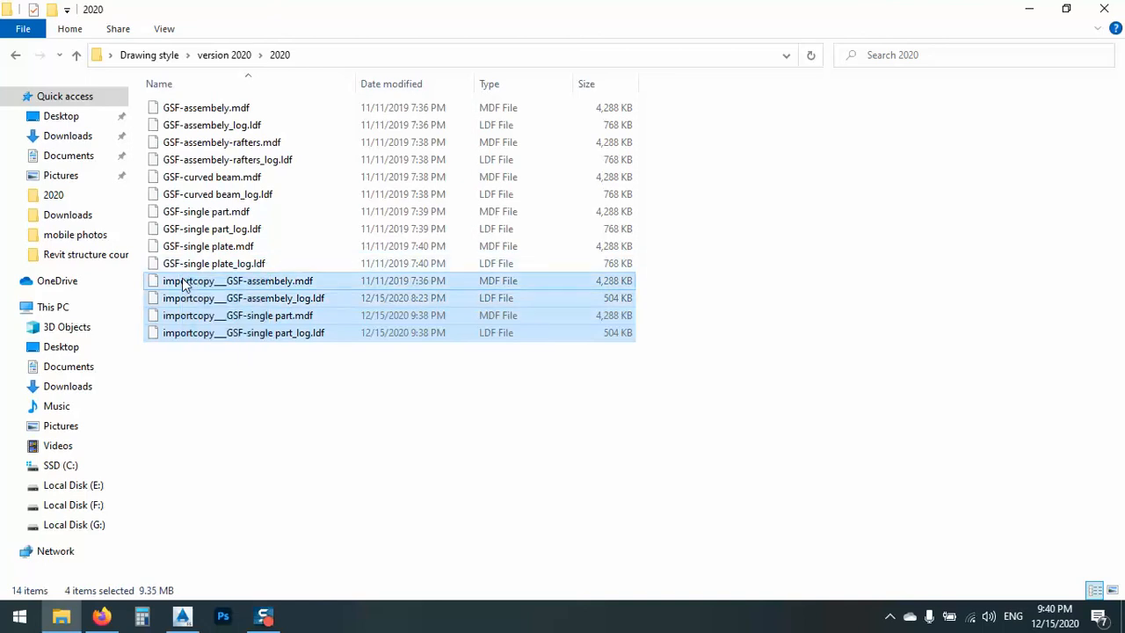
{"action": "key", "text": "Delete"}
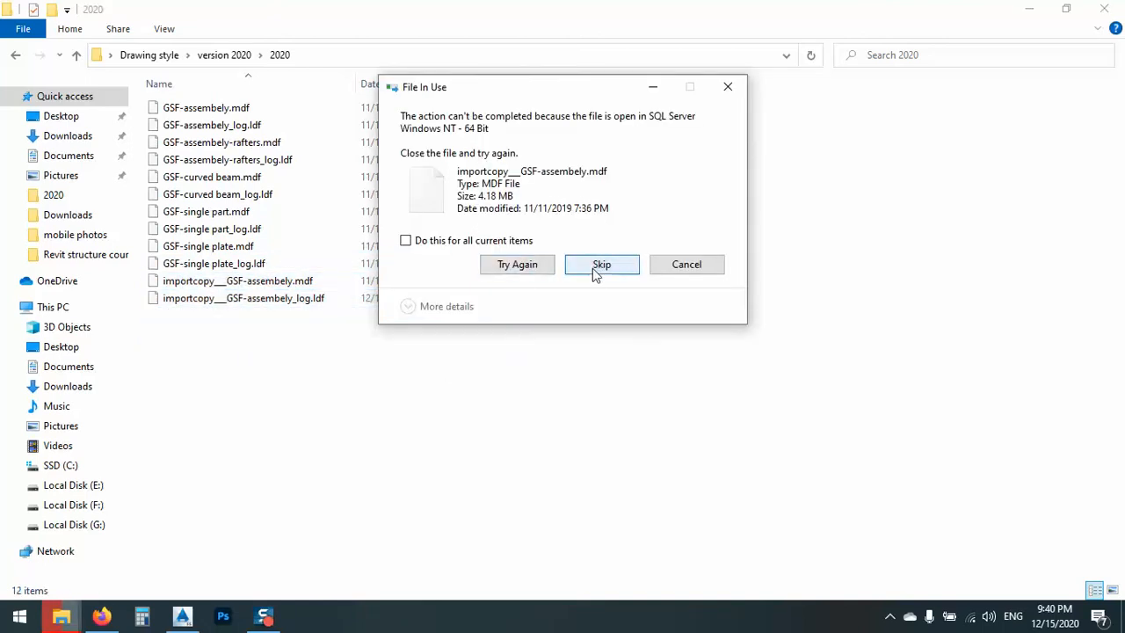
{"action": "left_click", "coordinate": [684, 268]}
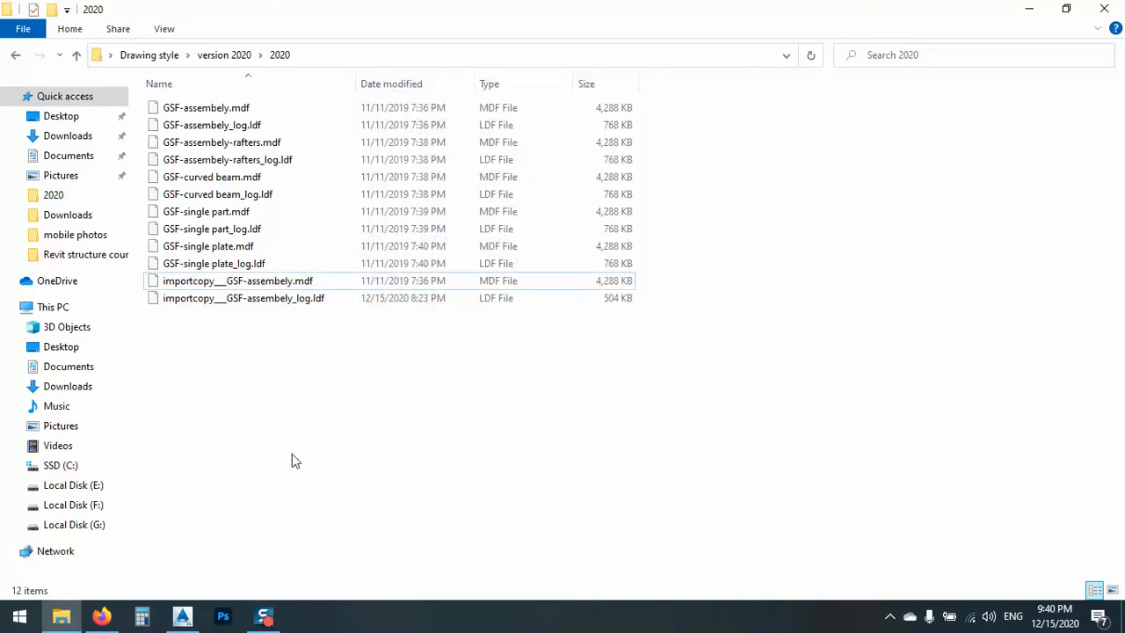
{"action": "right_click", "coordinate": [270, 410]}
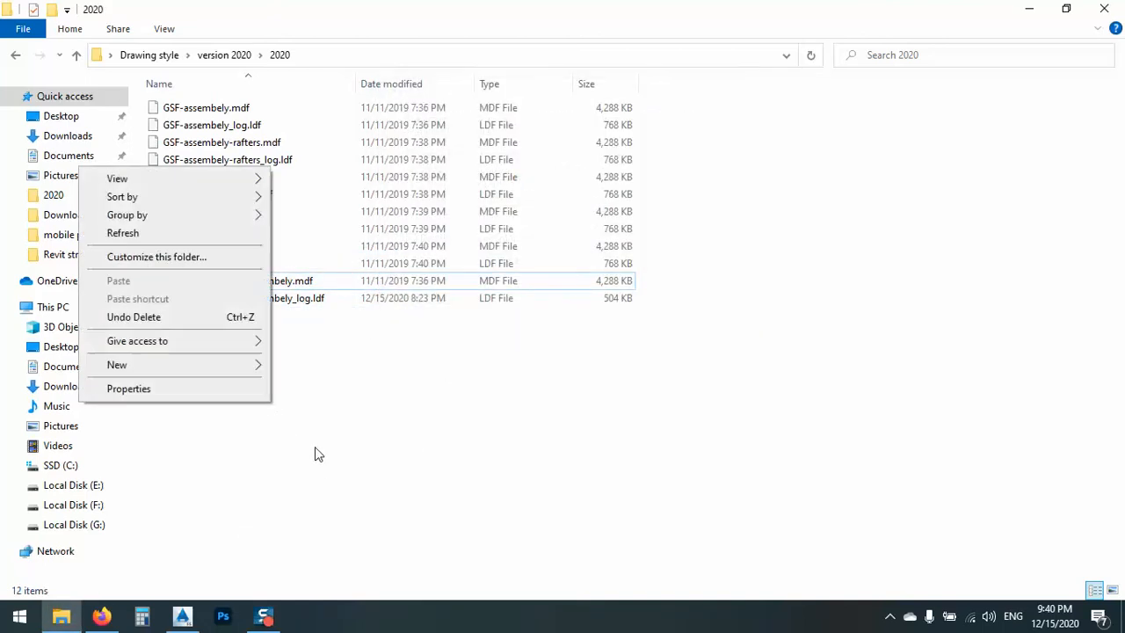
{"action": "left_click", "coordinate": [128, 232]}
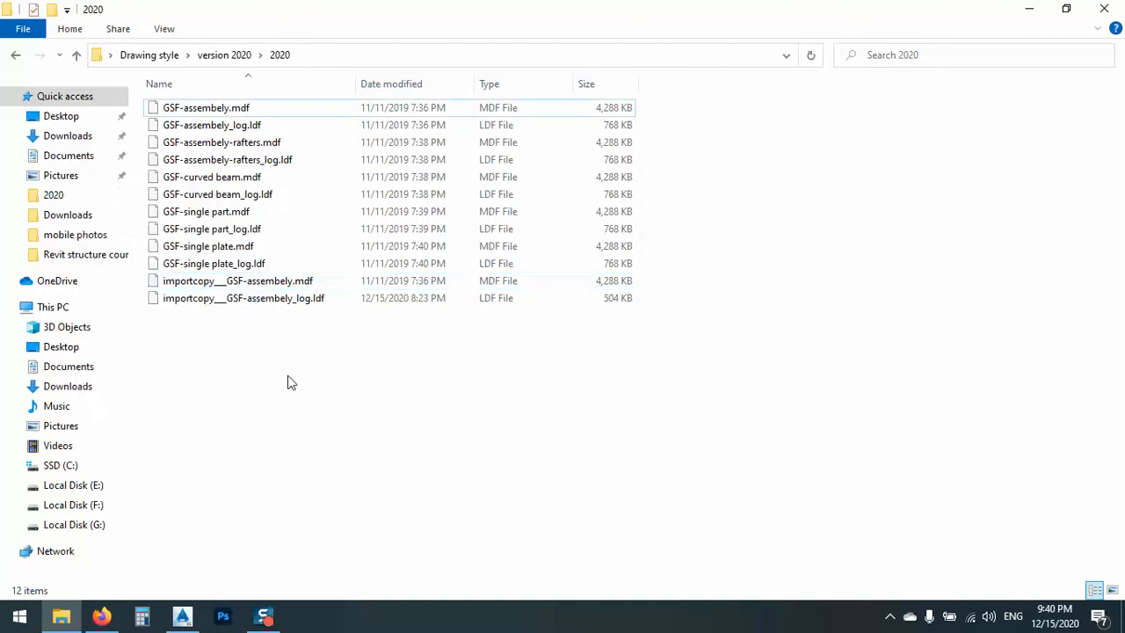
- Copy GSF-assembely.mdf and GSF-assembely_log.ldf into a new subfolder inside the 2020 folder, keeping the default name New folder
{"action": "left_click", "coordinate": [188, 111]}
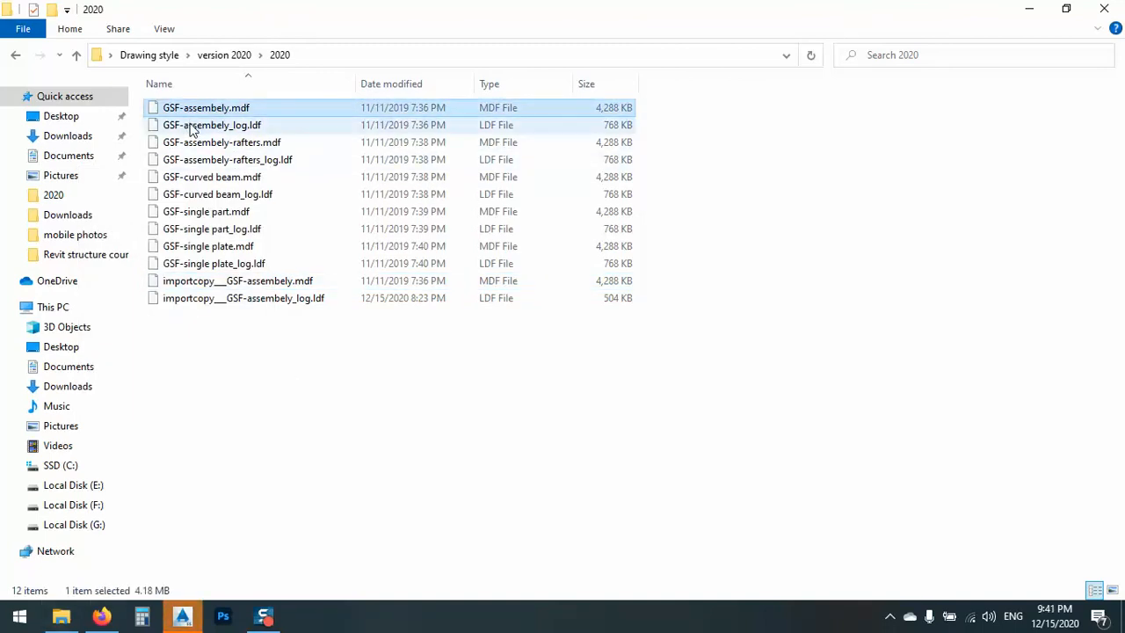
{"action": "left_click", "coordinate": [191, 128], "text": "ctrl"}
{"action": "right_click", "coordinate": [191, 128]}
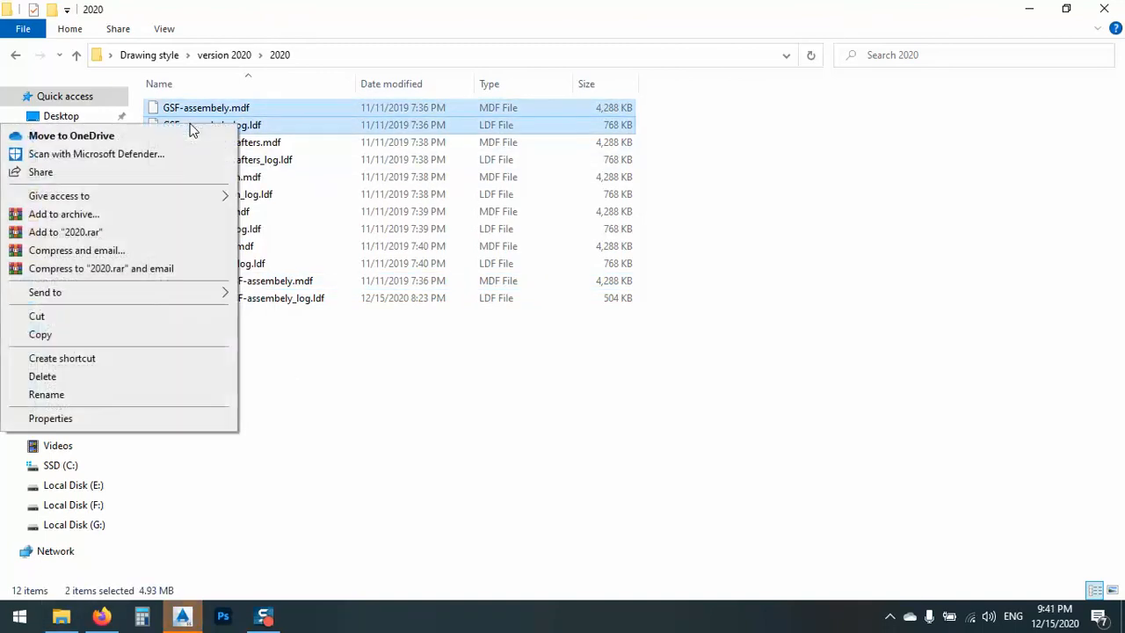
{"action": "left_click", "coordinate": [46, 340]}
{"action": "right_click", "coordinate": [246, 434]}
{"action": "mouse_move", "coordinate": [217, 402]}
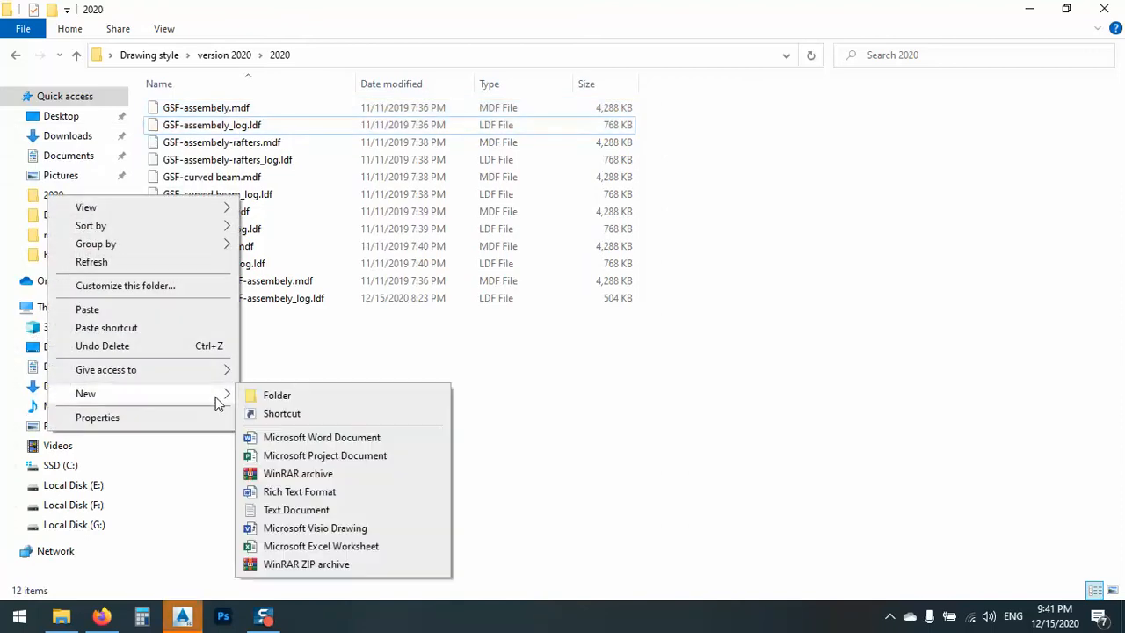
{"action": "left_click", "coordinate": [299, 393]}
{"action": "right_click", "coordinate": [216, 401]}
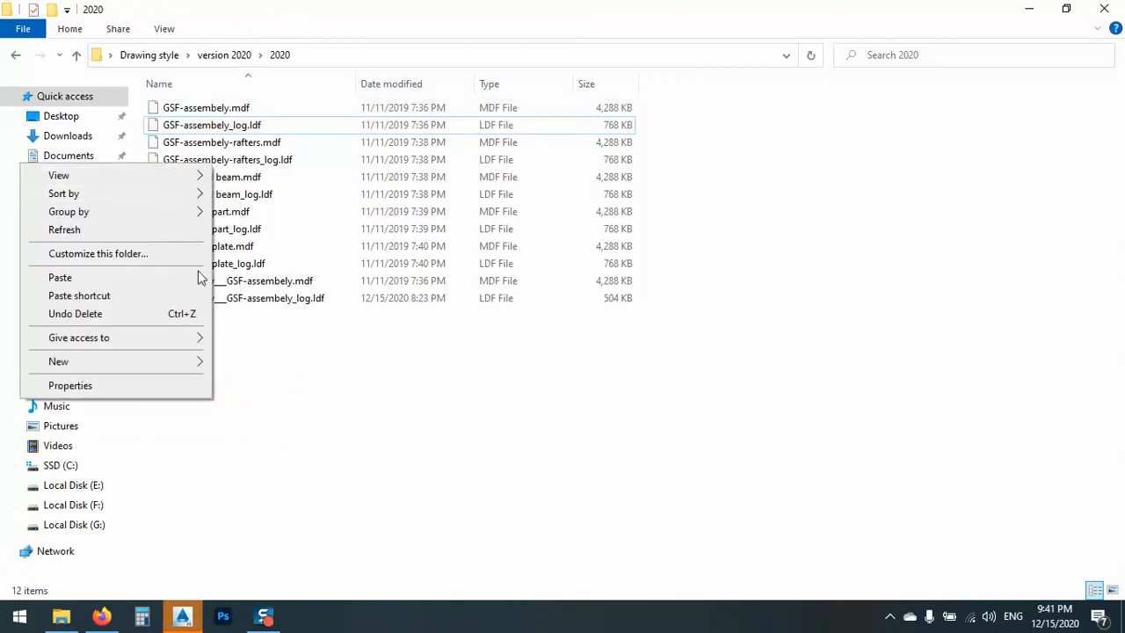
{"action": "mouse_move", "coordinate": [183, 365]}
{"action": "left_click", "coordinate": [259, 363]}
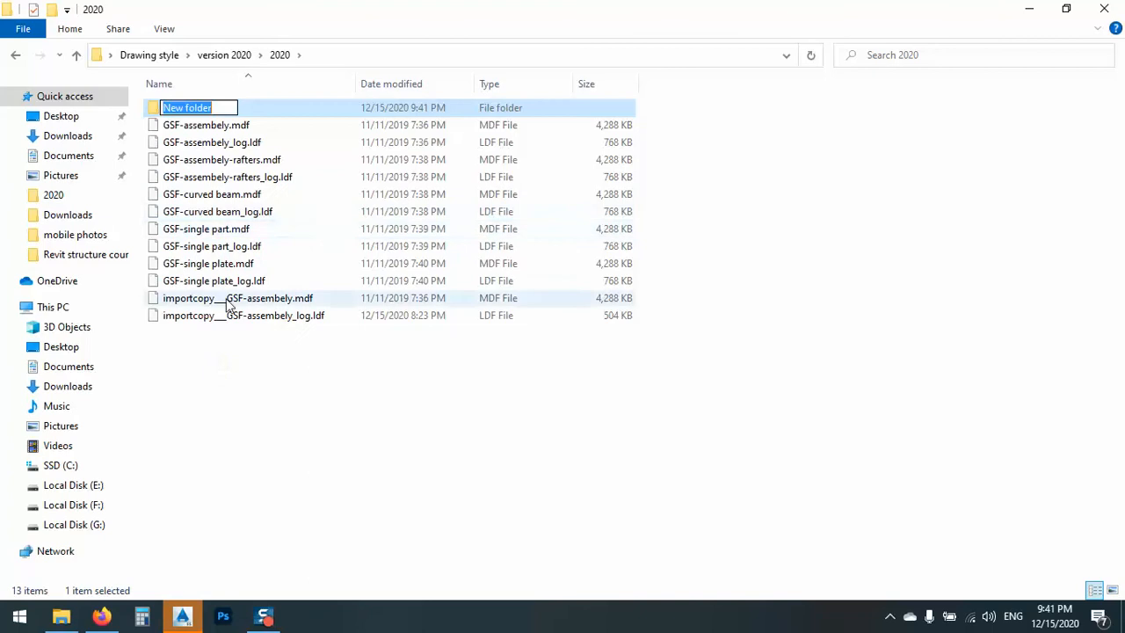
{"action": "double_click", "coordinate": [153, 108]}
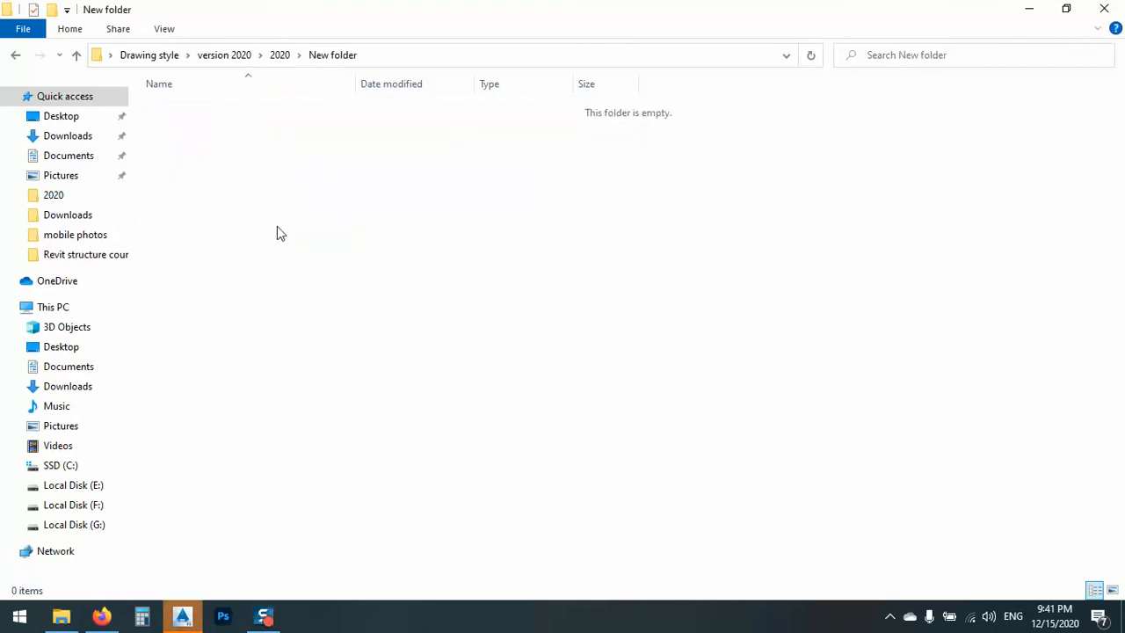
{"action": "key", "text": "ctrl+v"}
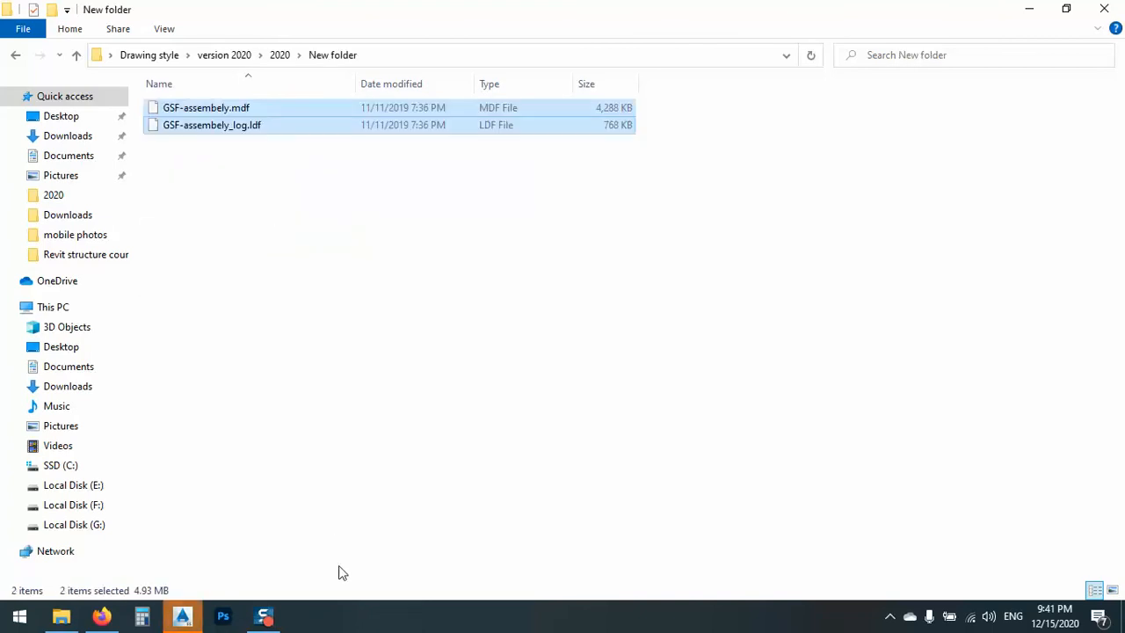
- Switch to Advance Steel, start a new drawing, and open the Drawing Style Manager at the User styles
{"action": "left_click", "coordinate": [183, 616]}
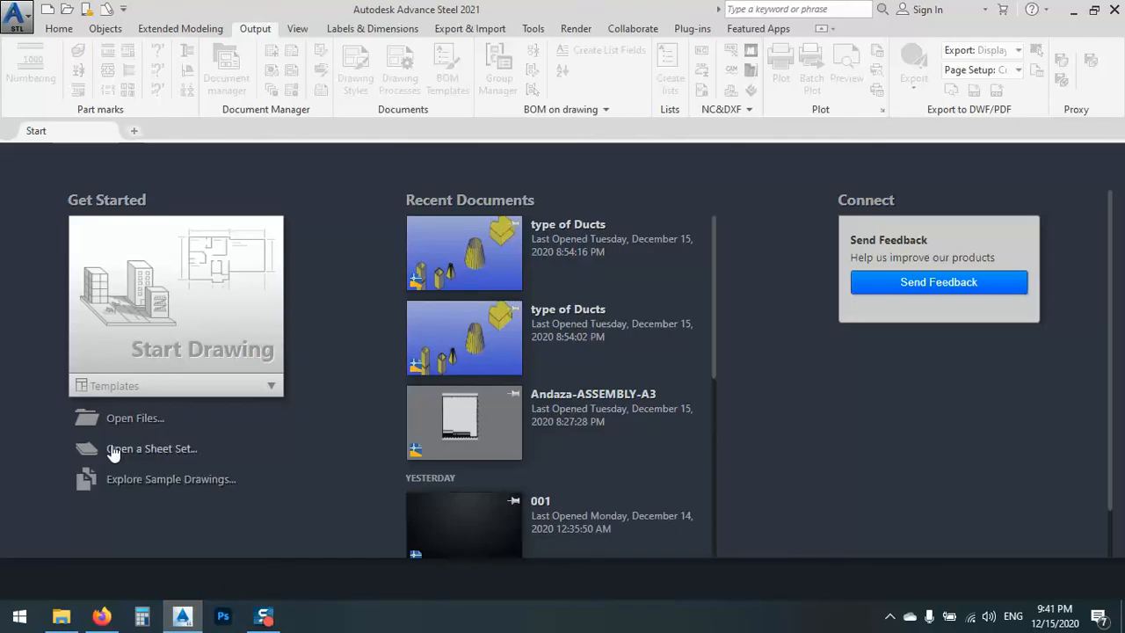
{"action": "left_click", "coordinate": [241, 292]}
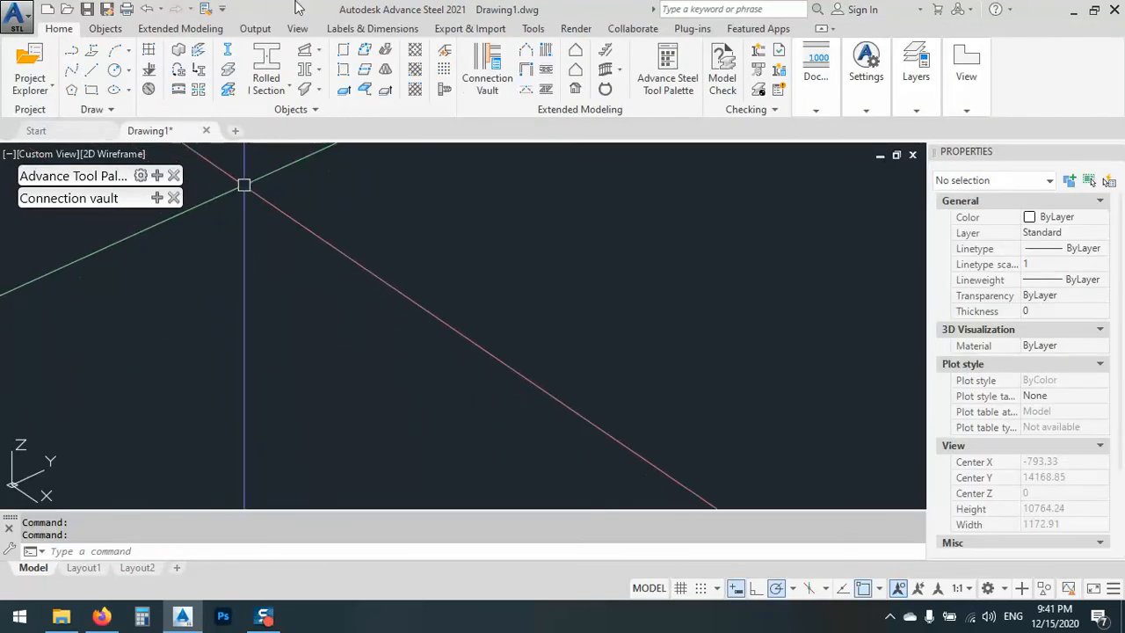
{"action": "left_click", "coordinate": [254, 28]}
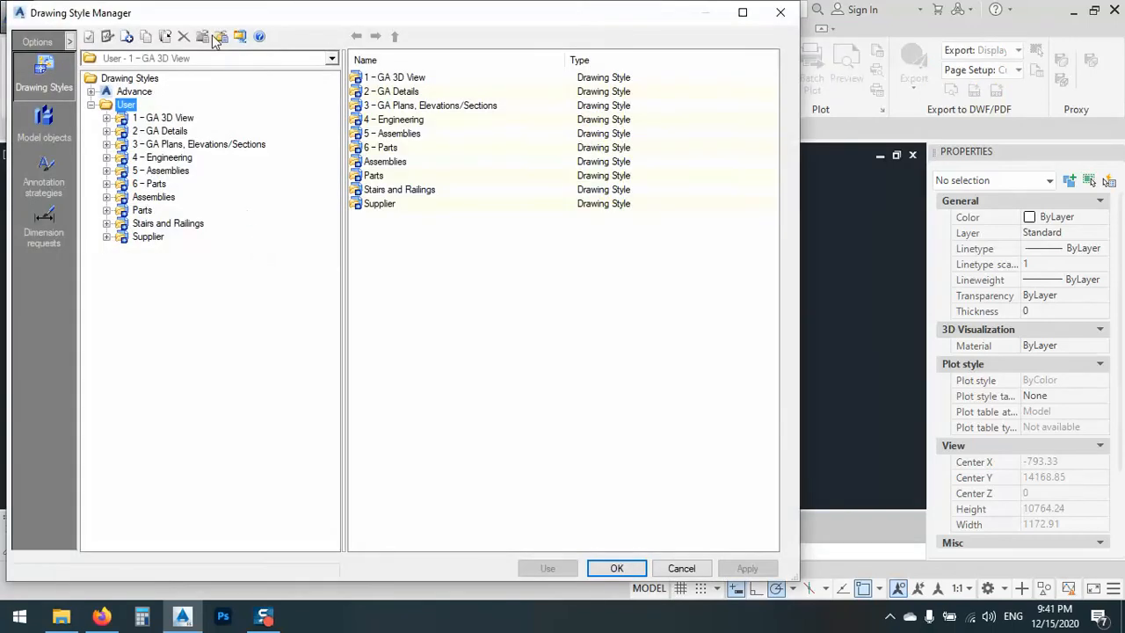
- Import the GSF-assembely drawing style from the copied MDF in New folder into the 5 - Assemblies category, then apply and close the manager
{"action": "left_click", "coordinate": [219, 37]}
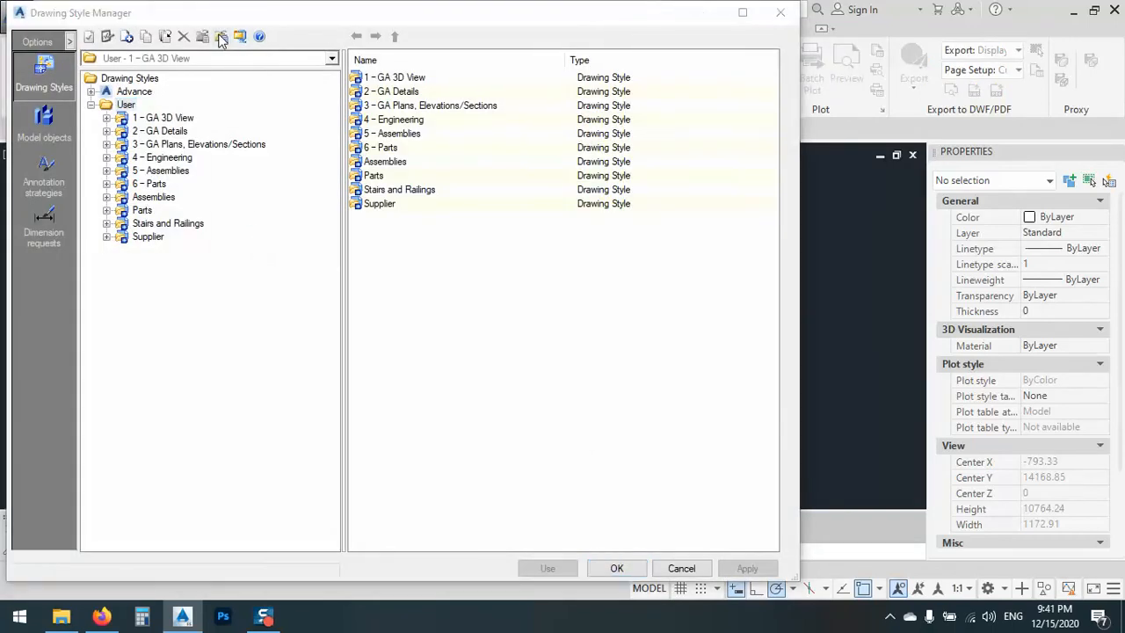
{"action": "left_click", "coordinate": [545, 188]}
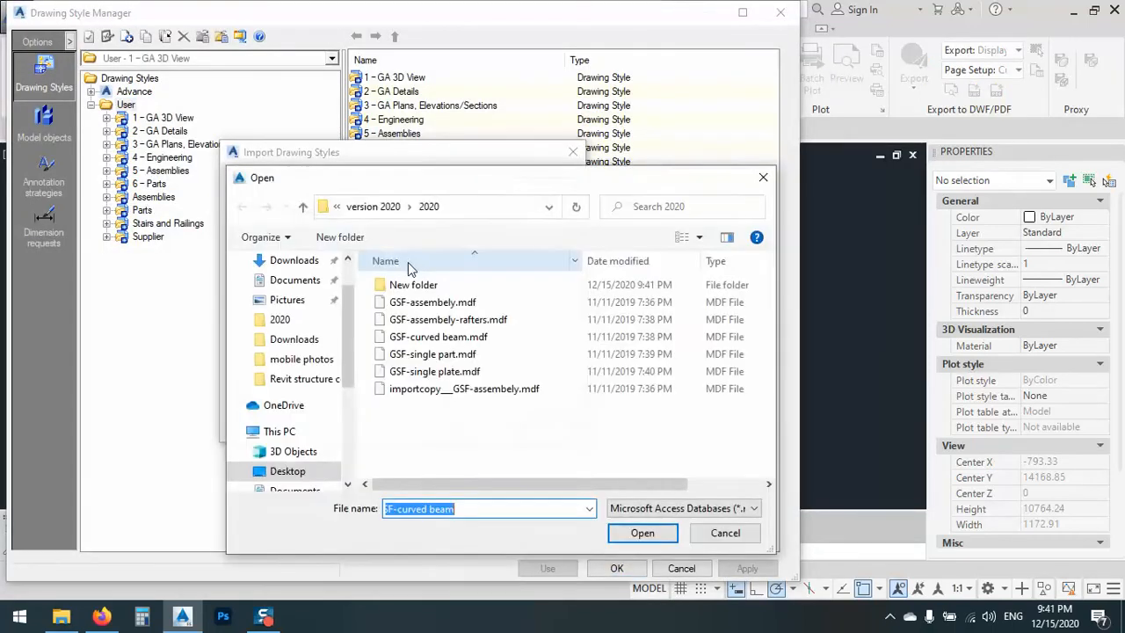
{"action": "double_click", "coordinate": [409, 285]}
{"action": "double_click", "coordinate": [409, 290]}
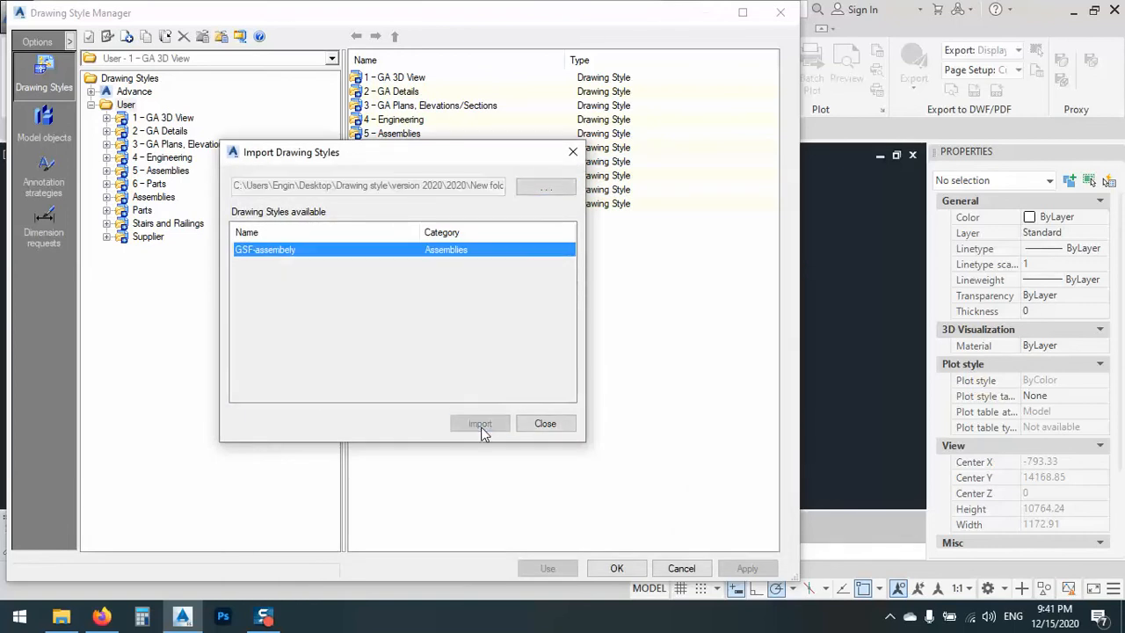
{"action": "left_click", "coordinate": [473, 426]}
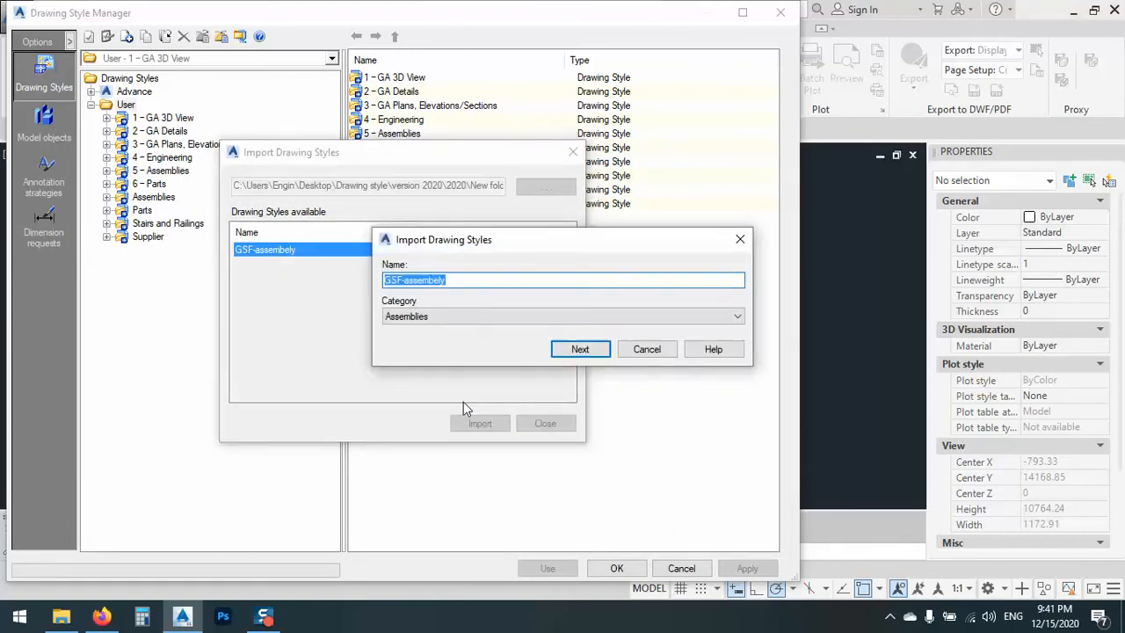
{"action": "left_click", "coordinate": [439, 319]}
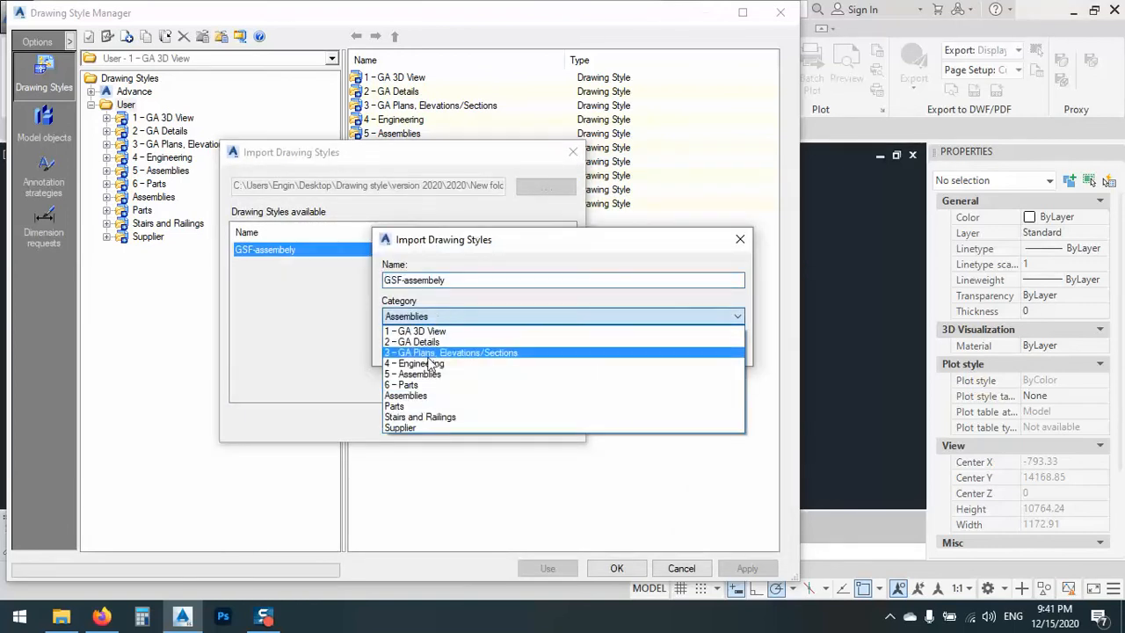
{"action": "left_click", "coordinate": [407, 374]}
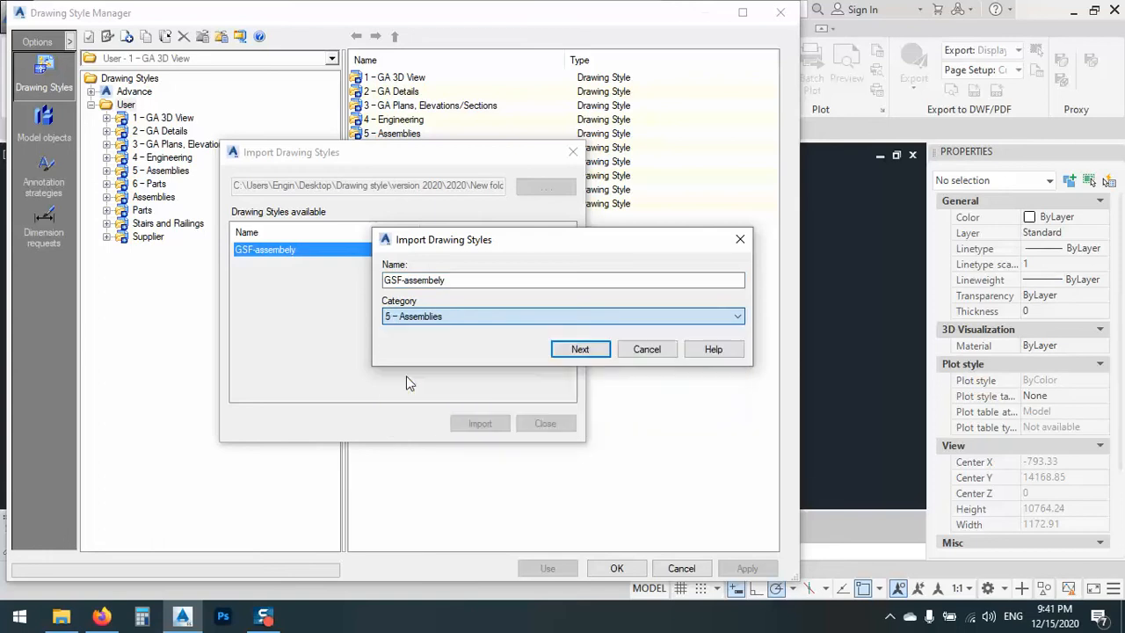
{"action": "left_click", "coordinate": [581, 349]}
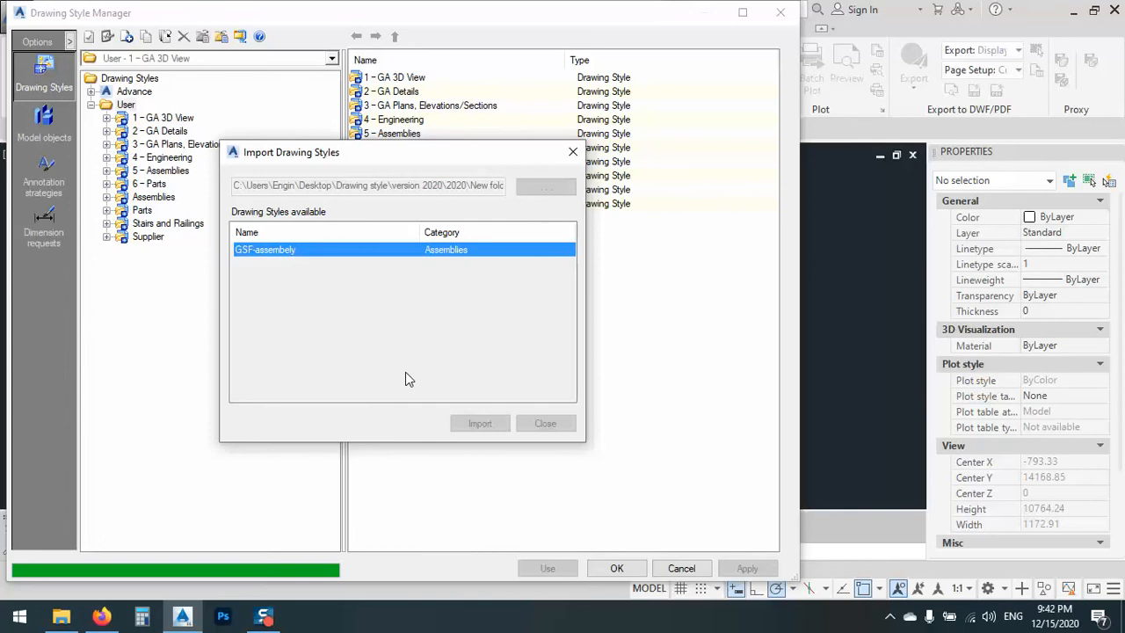
{"action": "left_click", "coordinate": [507, 326]}
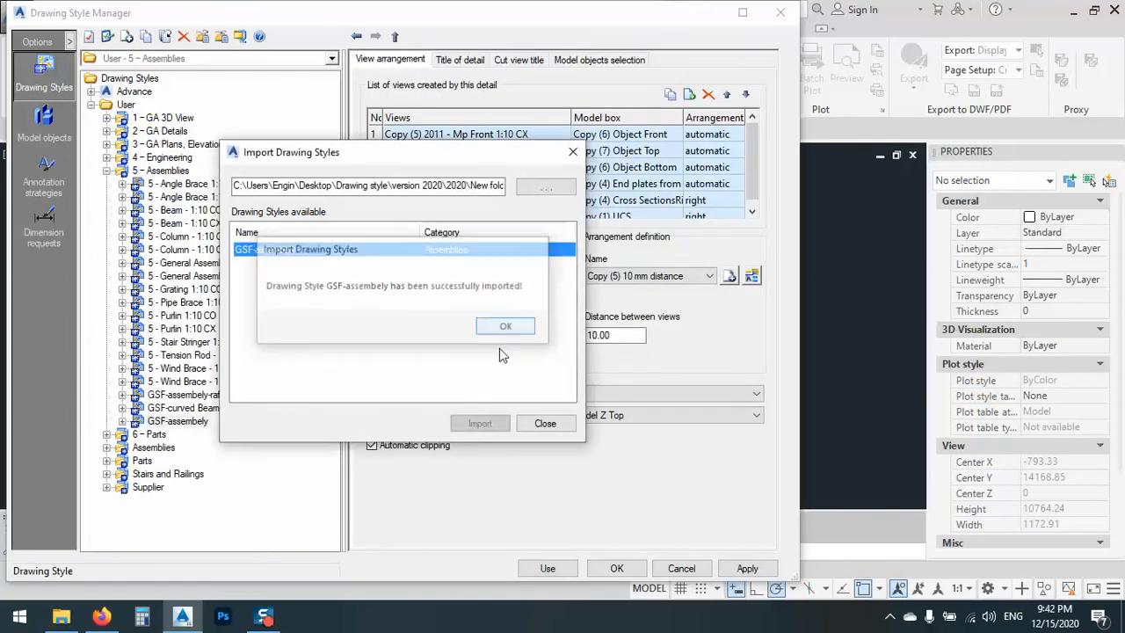
{"action": "left_click", "coordinate": [545, 423]}
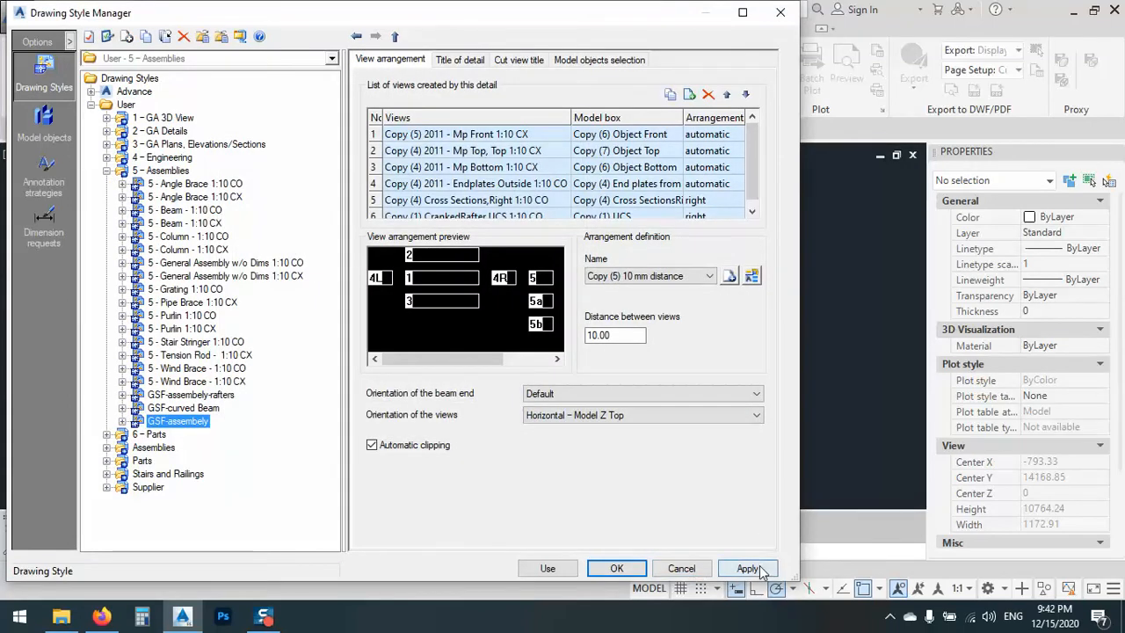
{"action": "left_click", "coordinate": [606, 571]}
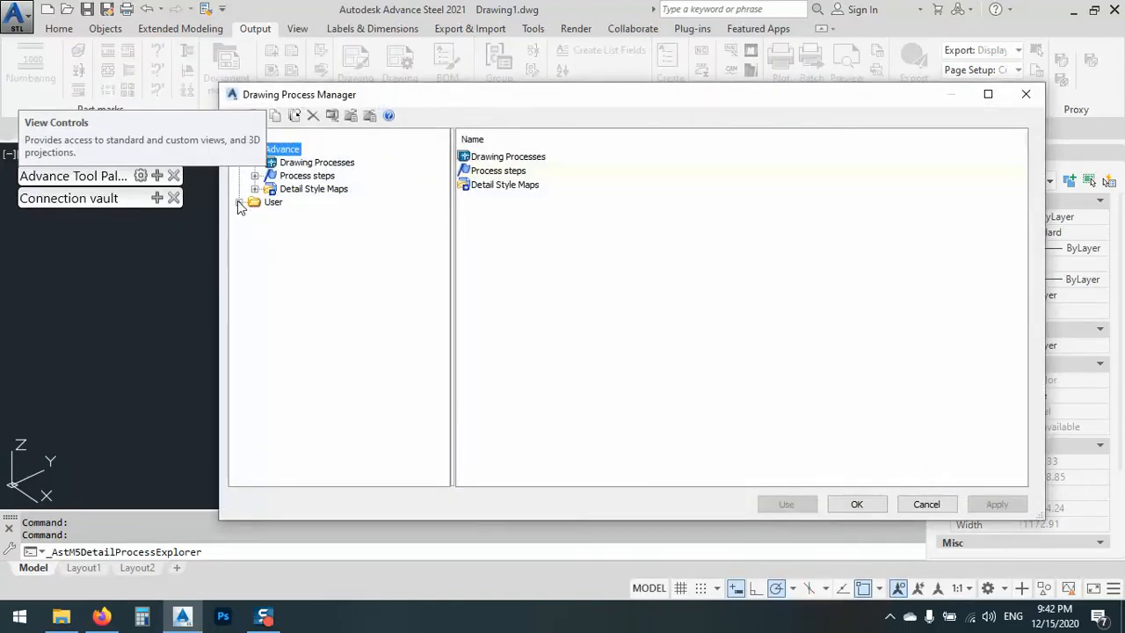
- Open the definition of the user drawing process Assemblies A3 - Single with Parts in the Drawing Process Manager
{"action": "left_click", "coordinate": [238, 202]}
{"action": "left_click", "coordinate": [254, 215]}
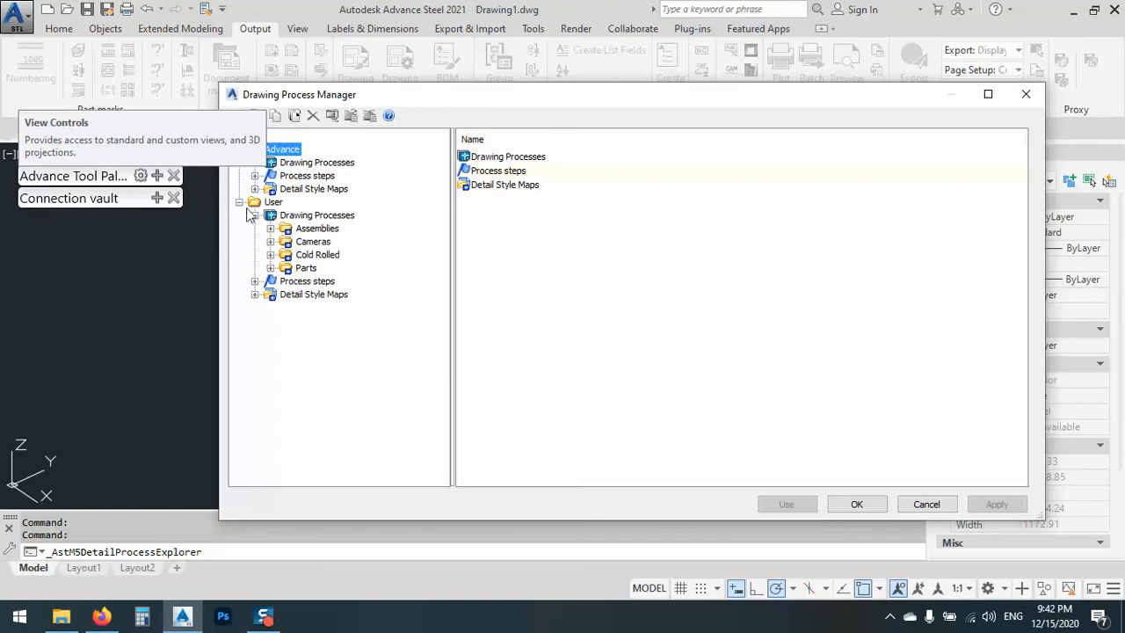
{"action": "double_click", "coordinate": [318, 229]}
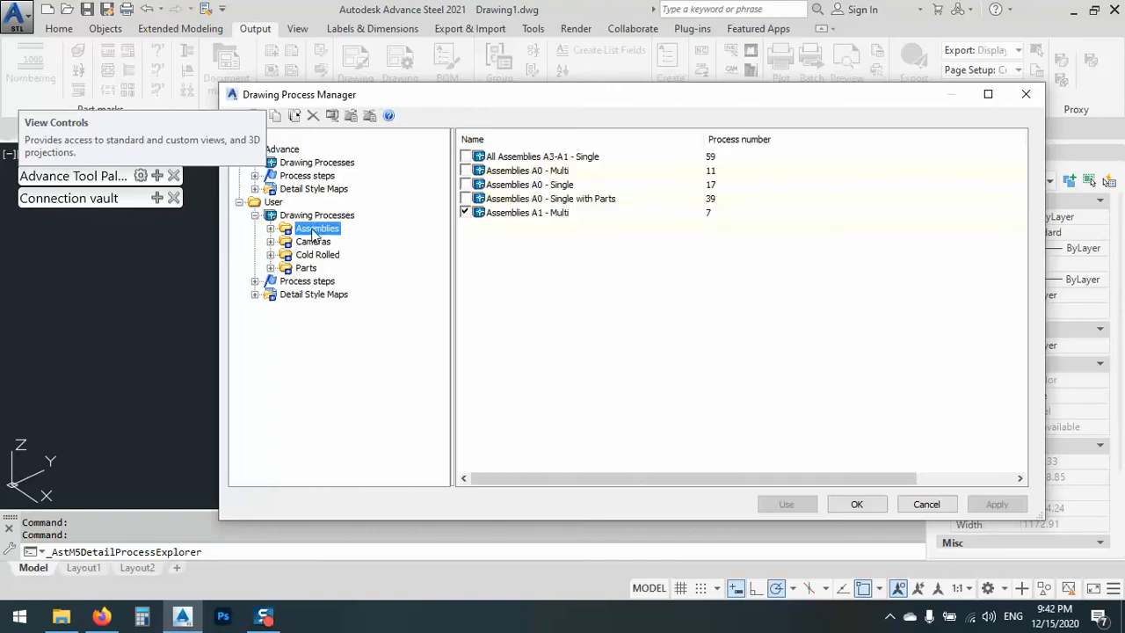
{"action": "left_click", "coordinate": [372, 400]}
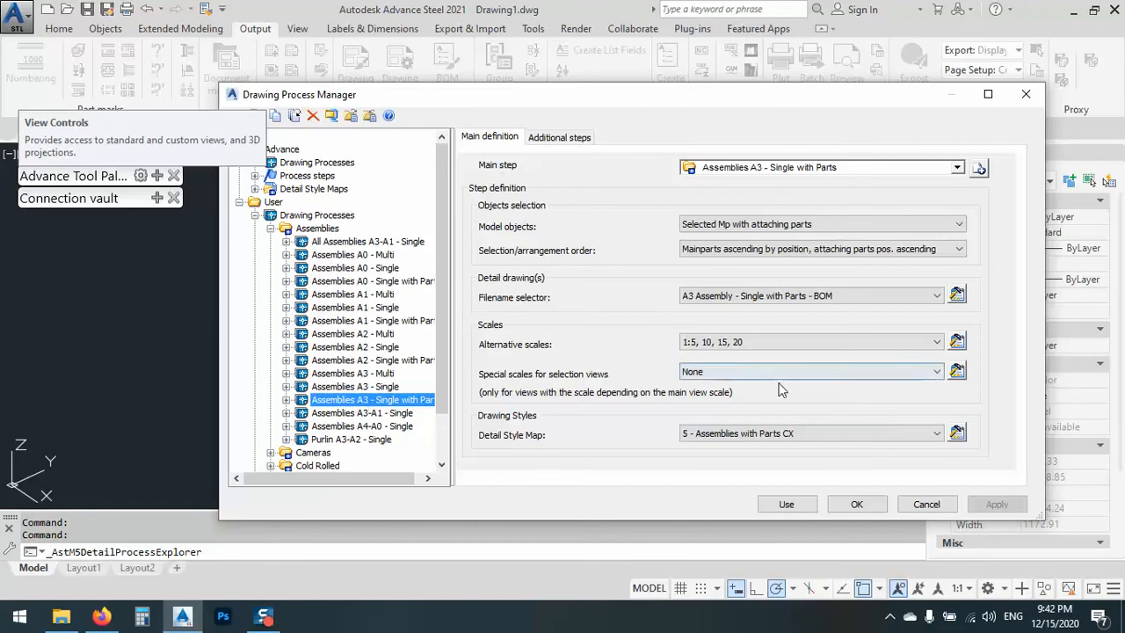
- Create a new detail style map named EP, starting with 5 - Assemblies with Parts CX, and apply it
{"action": "left_click", "coordinate": [957, 433]}
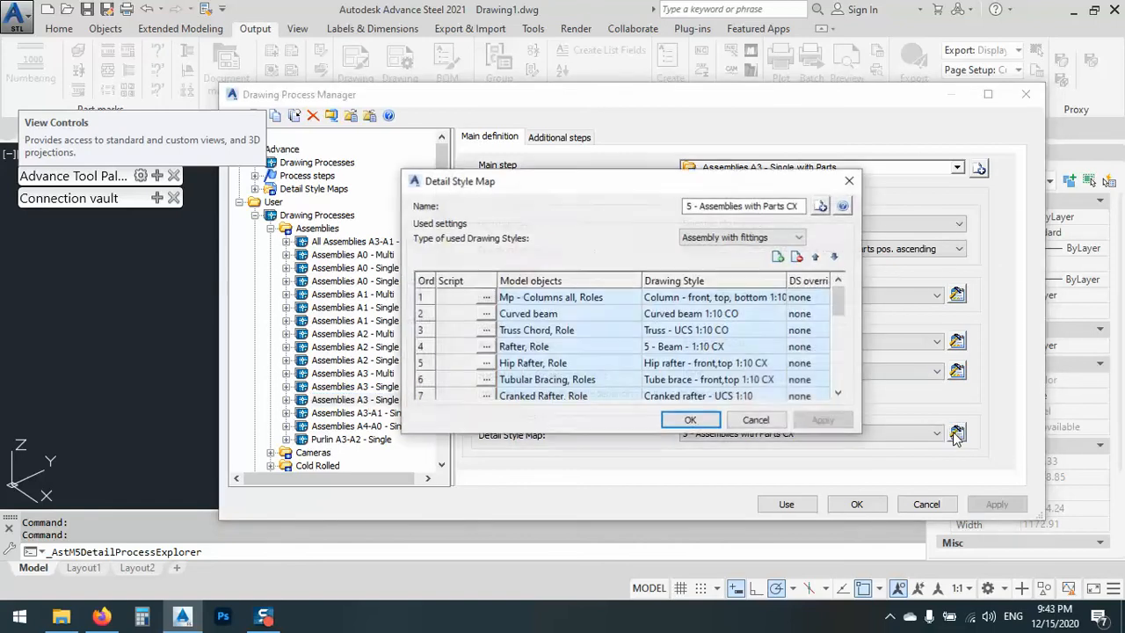
{"action": "left_click", "coordinate": [759, 236]}
{"action": "left_click", "coordinate": [758, 236]}
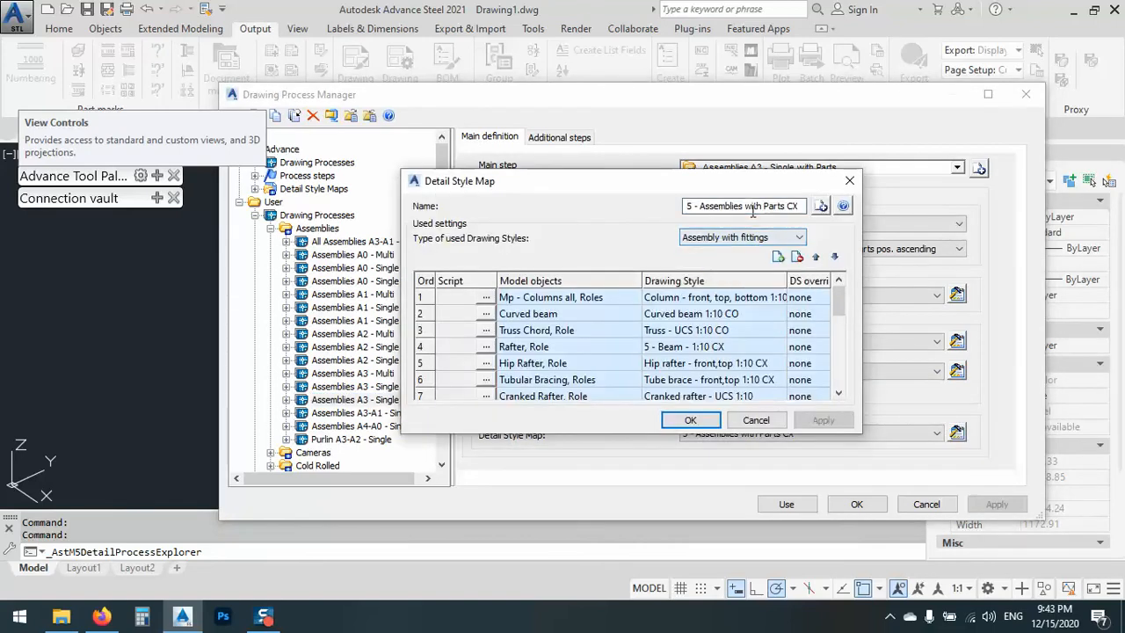
{"action": "left_click", "coordinate": [752, 205]}
{"action": "left_click", "coordinate": [820, 206]}
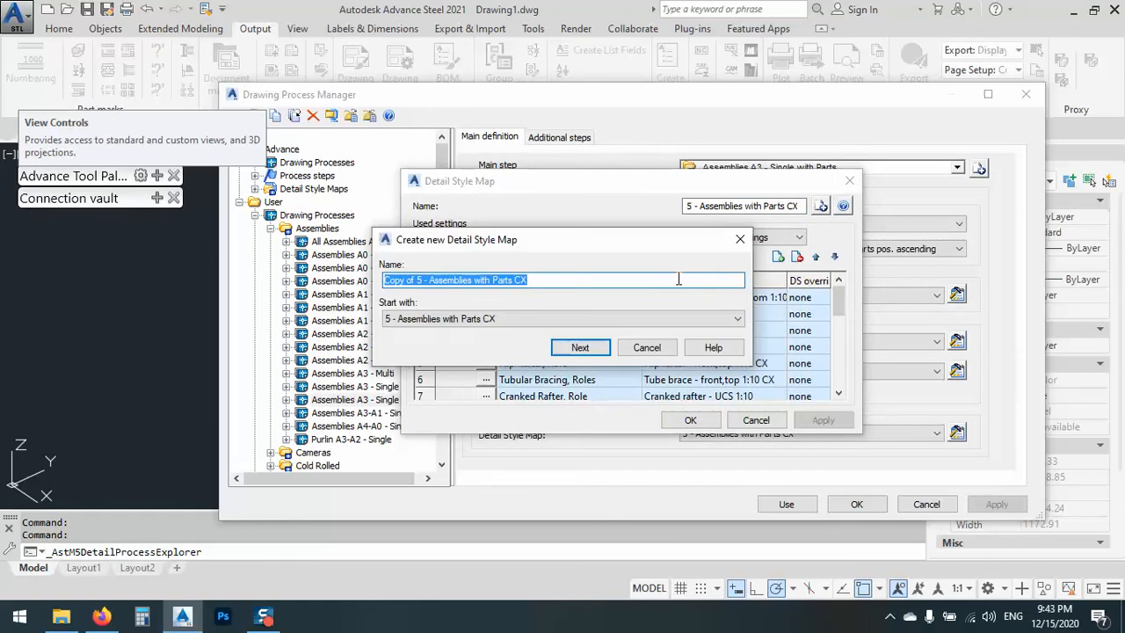
{"action": "type", "text": "EP"}
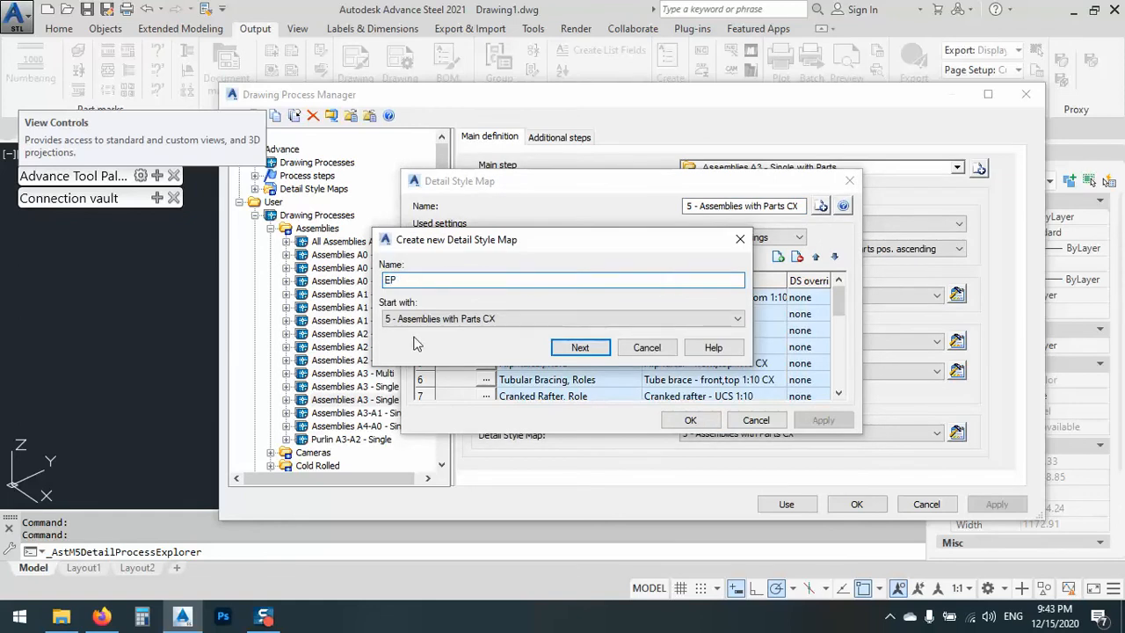
{"action": "left_click", "coordinate": [585, 347]}
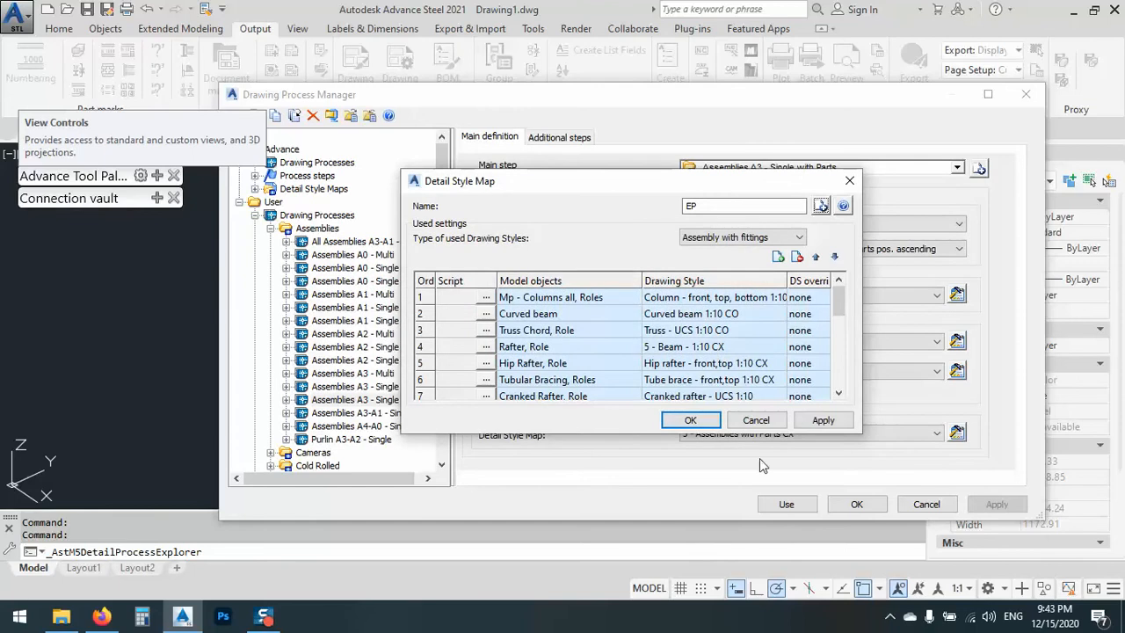
{"action": "left_click", "coordinate": [806, 423]}
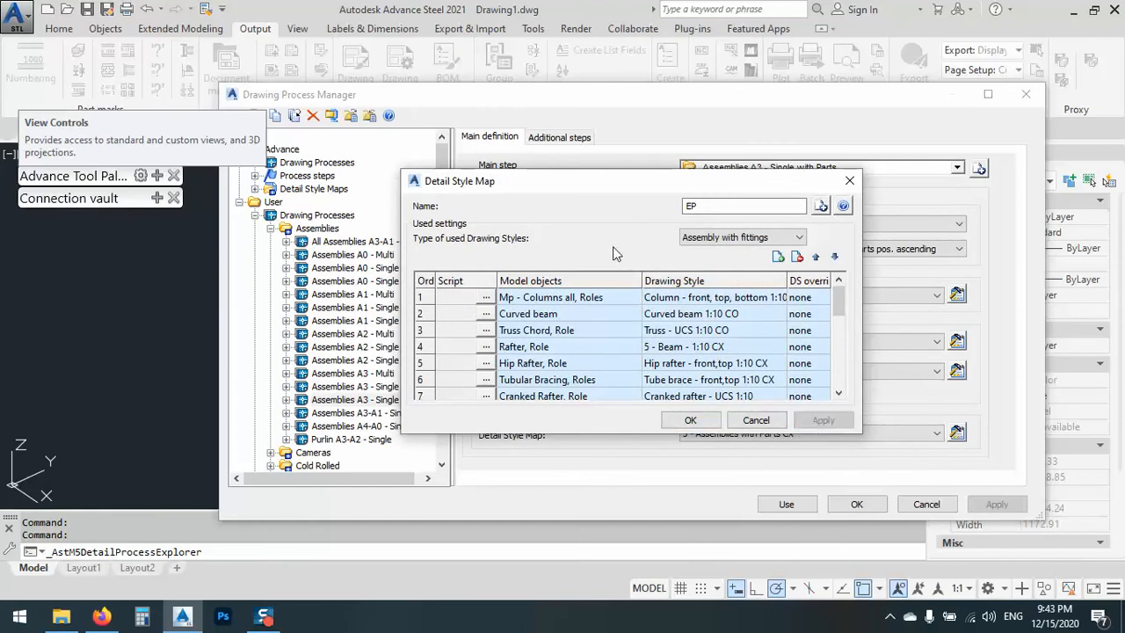
- Enlarge the Detail Style Map window and assign the GSF-Single Plate-new style from 6 – Parts to the Add. Plates row
{"action": "left_click_drag", "start_coordinate": [536, 185], "coordinate": [321, 53]}
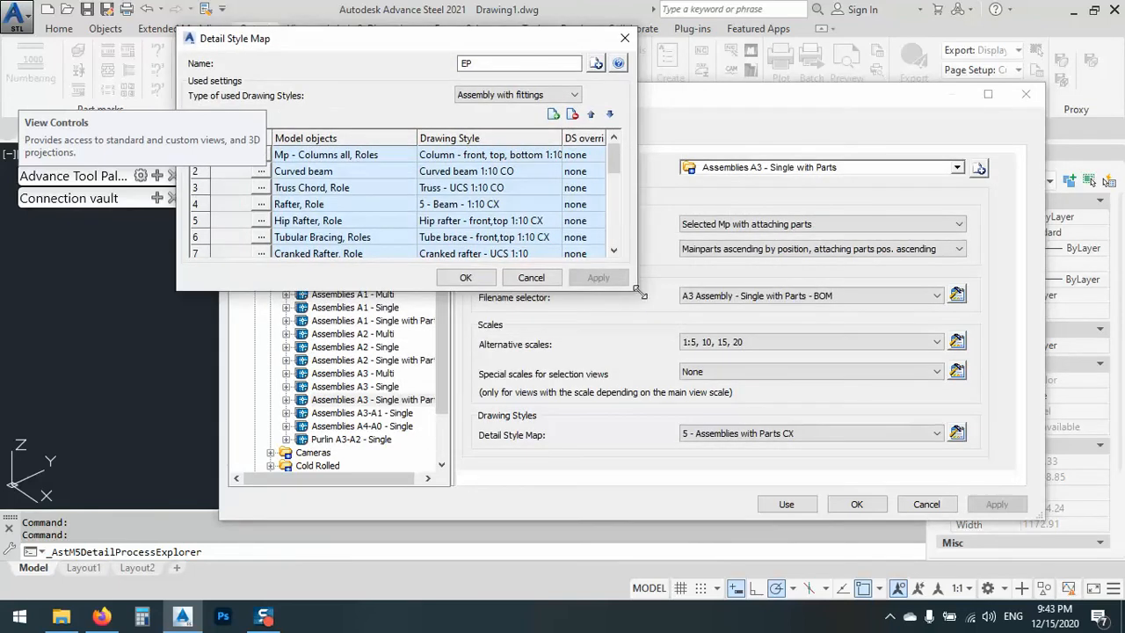
{"action": "left_click_drag", "start_coordinate": [633, 291], "coordinate": [927, 511]}
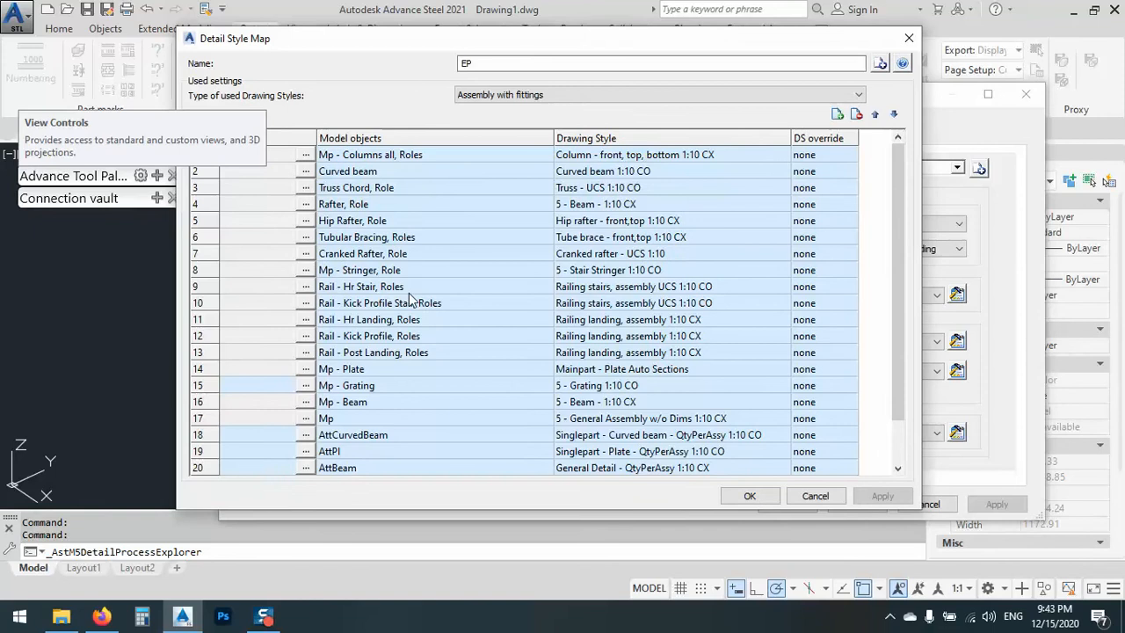
{"action": "scroll", "coordinate": [522, 356], "scroll_direction": "down", "scroll_amount": 1}
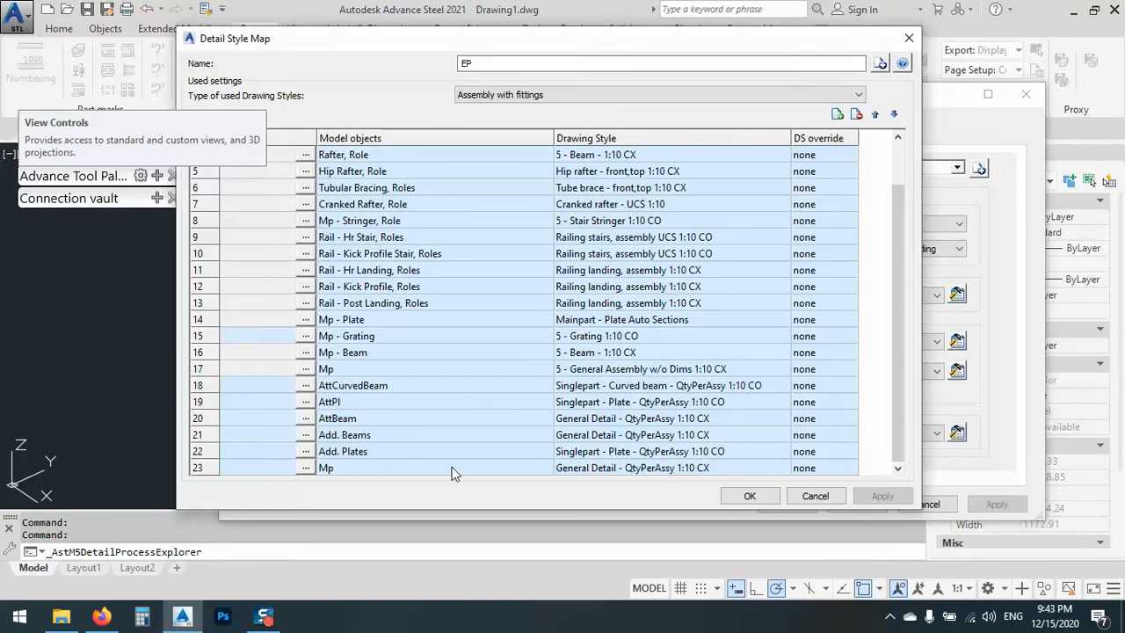
{"action": "left_click", "coordinate": [758, 454]}
{"action": "left_click", "coordinate": [785, 451]}
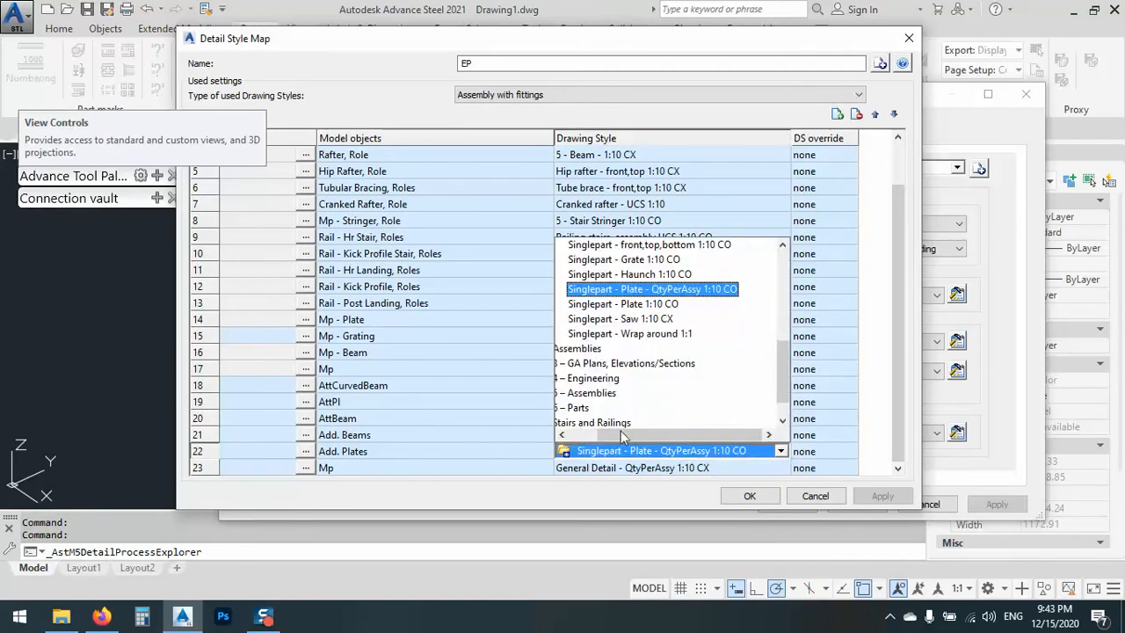
{"action": "left_click_drag", "start_coordinate": [622, 435], "coordinate": [604, 437]}
{"action": "left_click", "coordinate": [563, 416]}
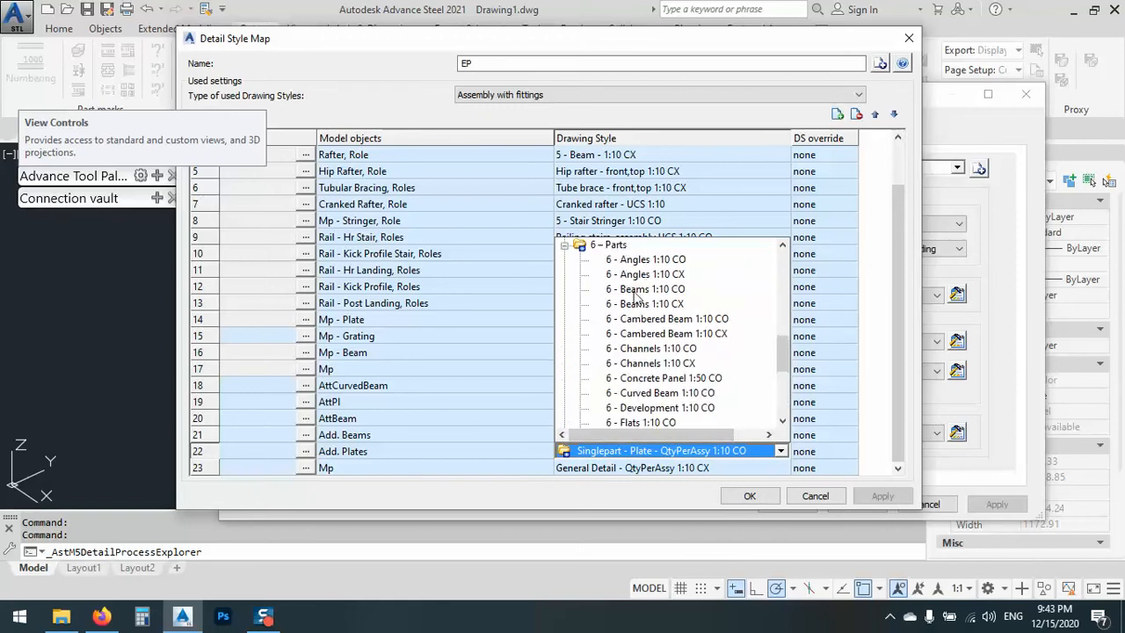
{"action": "scroll", "coordinate": [636, 296], "scroll_direction": "down", "scroll_amount": 4}
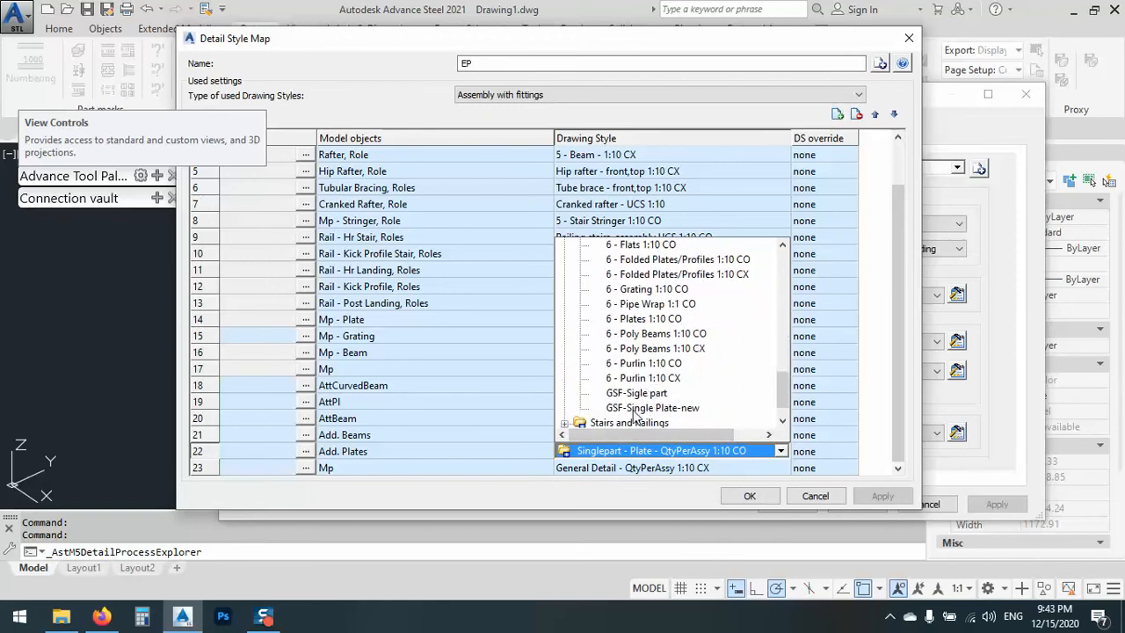
{"action": "left_click", "coordinate": [636, 408]}
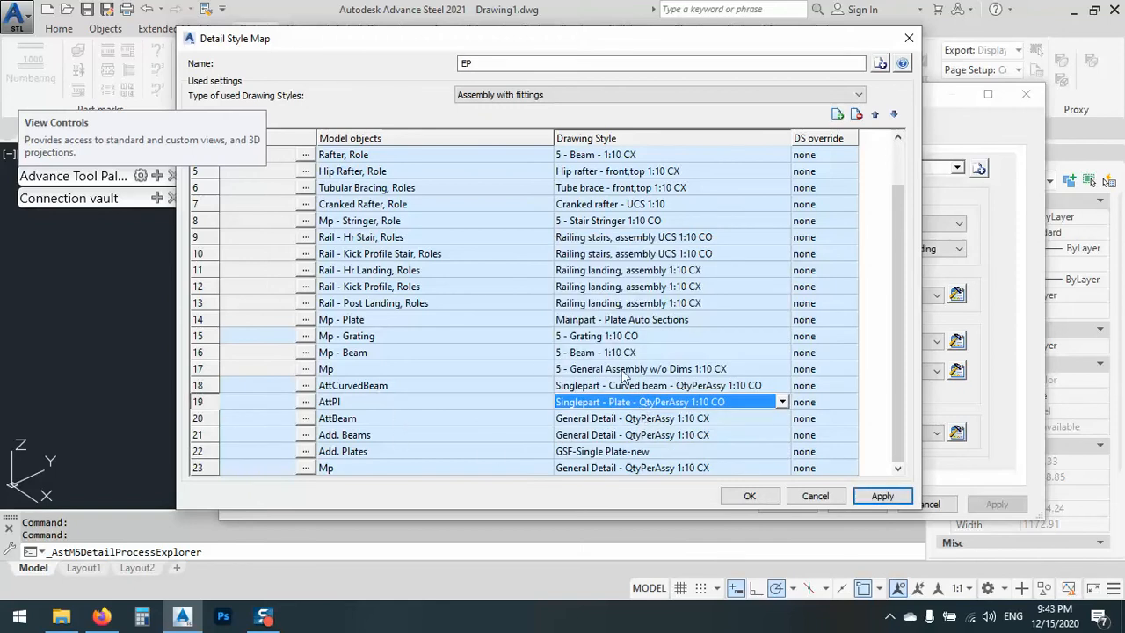
- Assign the GSF-assembely drawing style from 5 – Assemblies to the Mp model objects in row 17
{"action": "left_click", "coordinate": [781, 370]}
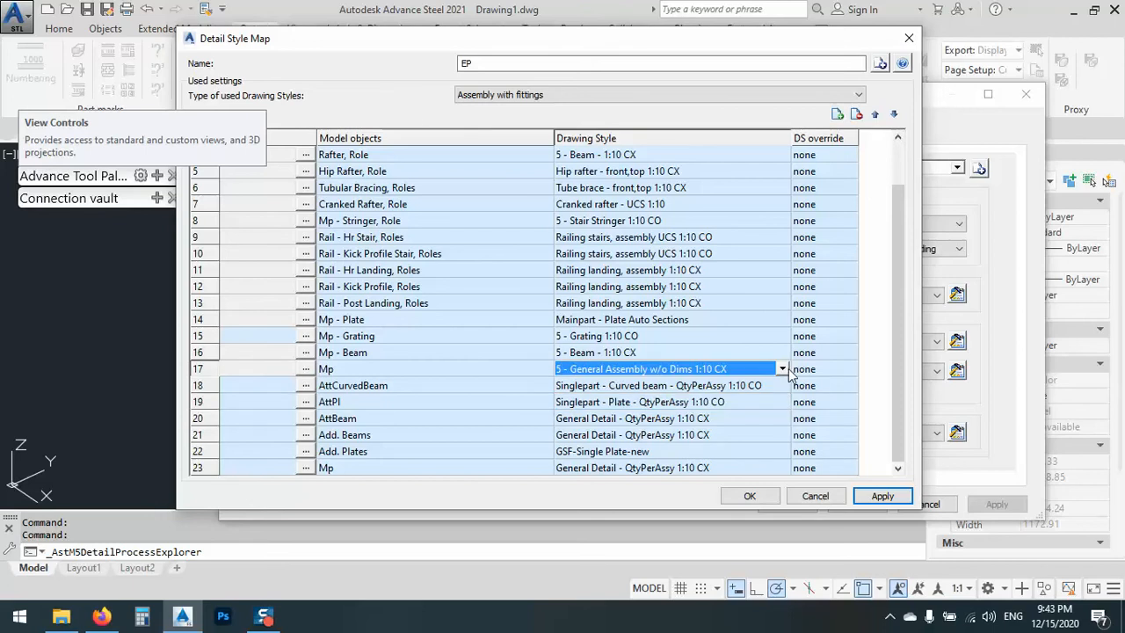
{"action": "left_click", "coordinate": [781, 369]}
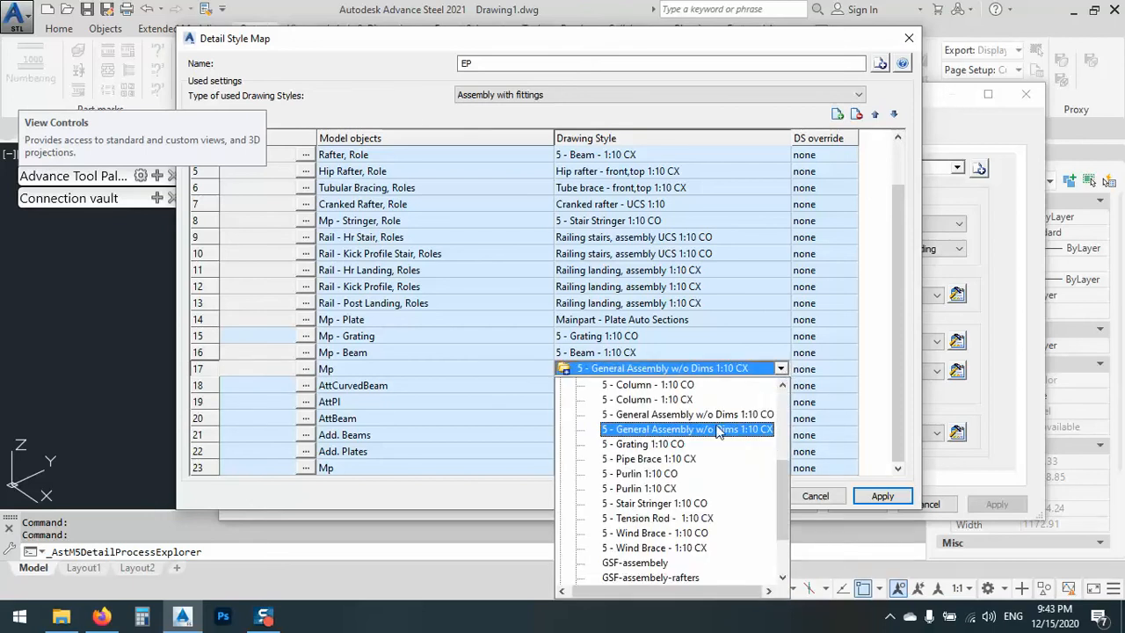
{"action": "scroll", "coordinate": [693, 449], "scroll_direction": "up", "scroll_amount": 4}
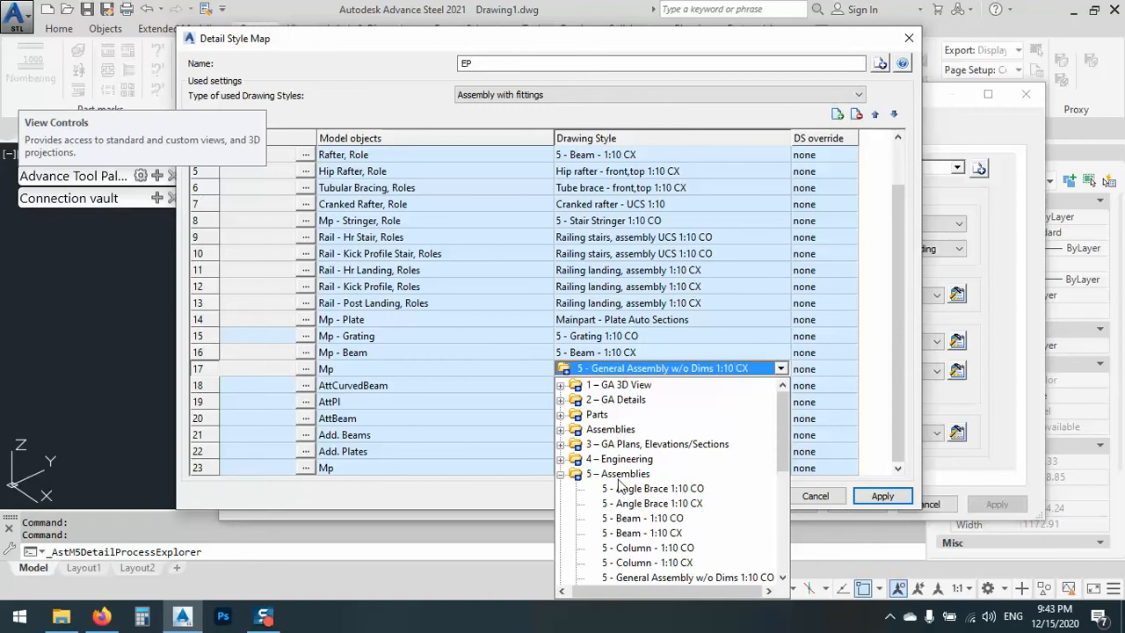
{"action": "scroll", "coordinate": [615, 421], "scroll_direction": "down", "scroll_amount": 3}
{"action": "scroll", "coordinate": [624, 489], "scroll_direction": "down", "scroll_amount": 2}
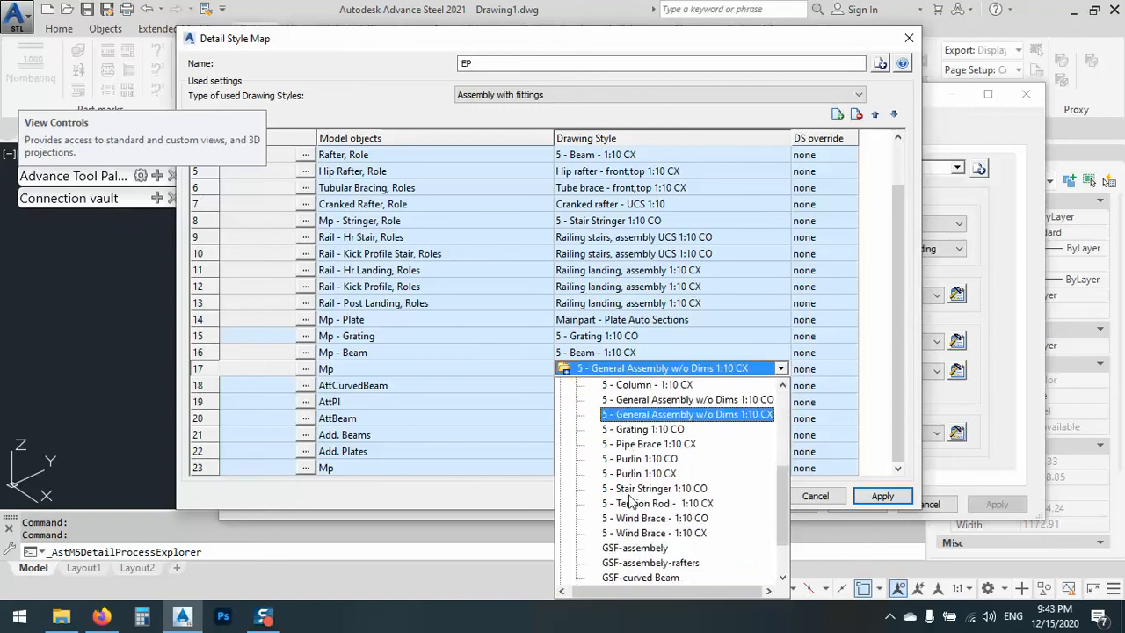
{"action": "left_click", "coordinate": [634, 504]}
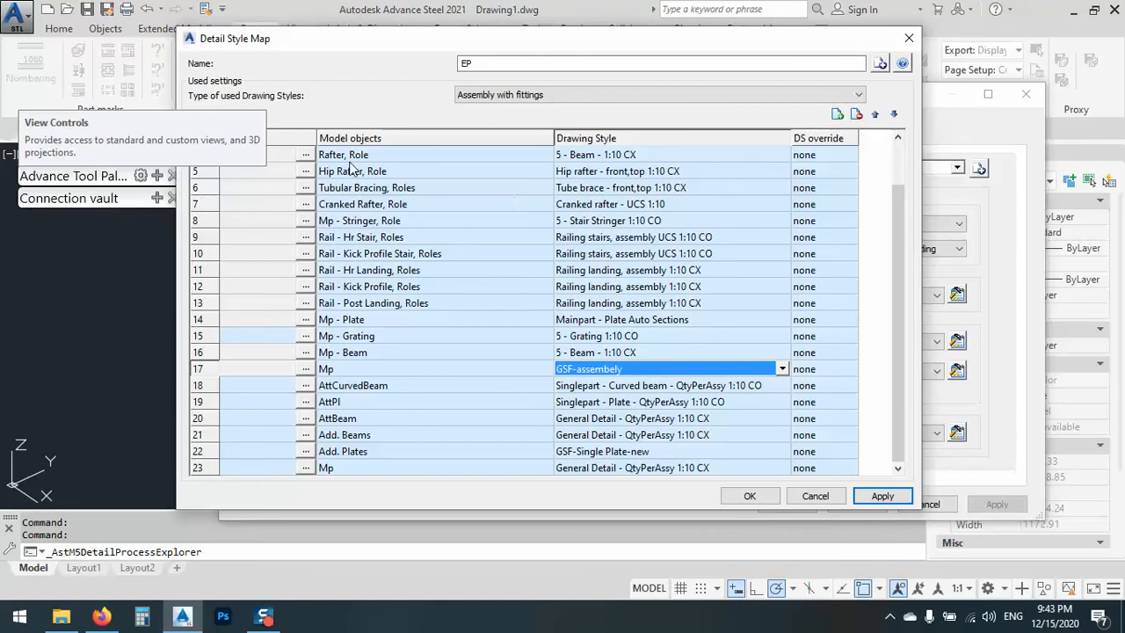
- Assign the GSF-assembely-rafters drawing style from 5 – Assemblies to the Rafter, Role row
{"action": "left_click", "coordinate": [697, 159]}
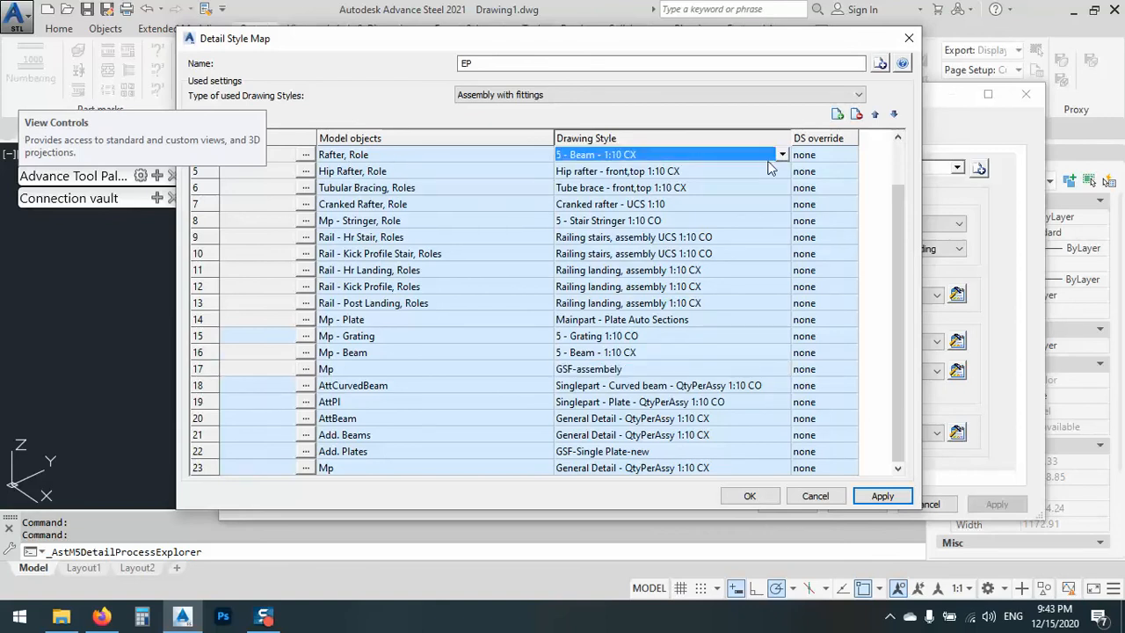
{"action": "left_click", "coordinate": [779, 155]}
{"action": "scroll", "coordinate": [718, 198], "scroll_direction": "up", "scroll_amount": 2}
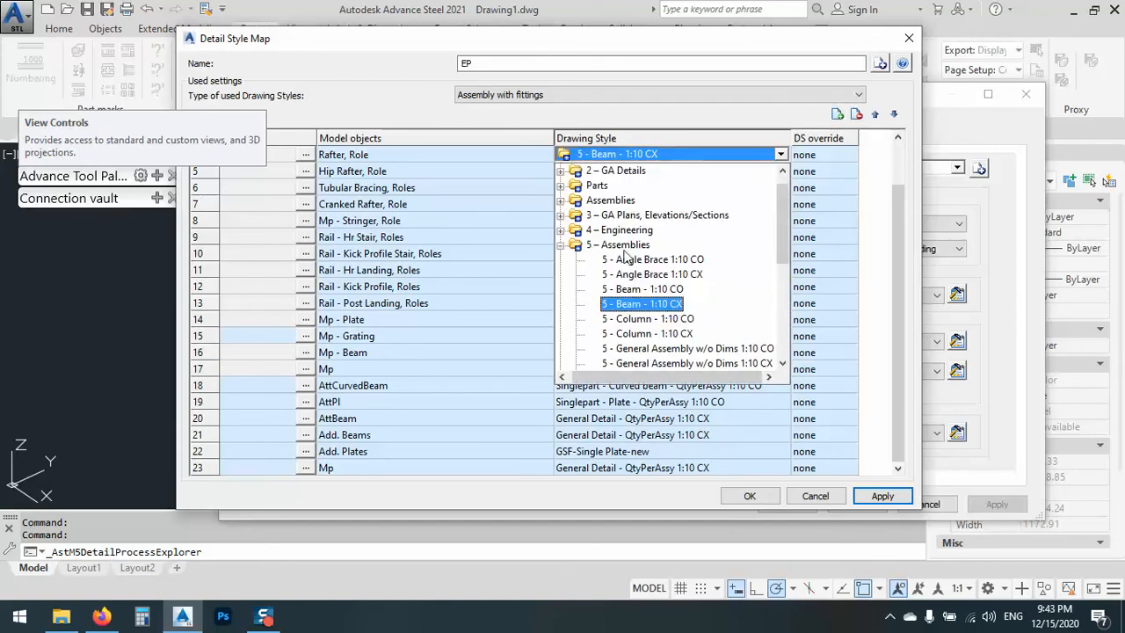
{"action": "scroll", "coordinate": [640, 307], "scroll_direction": "down", "scroll_amount": 4}
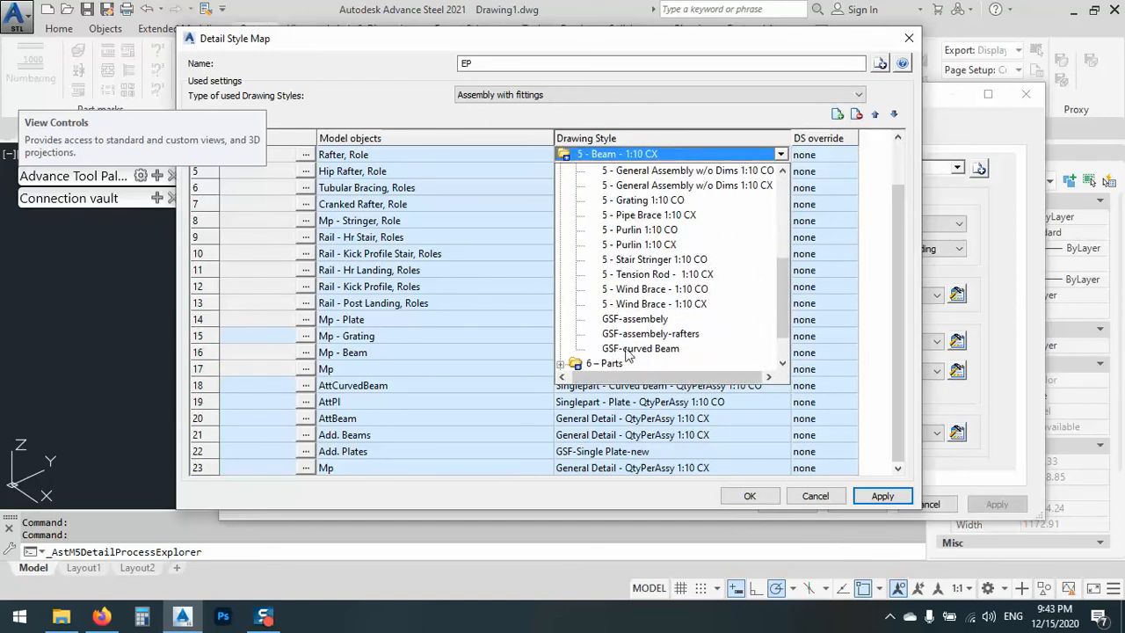
{"action": "double_click", "coordinate": [626, 339]}
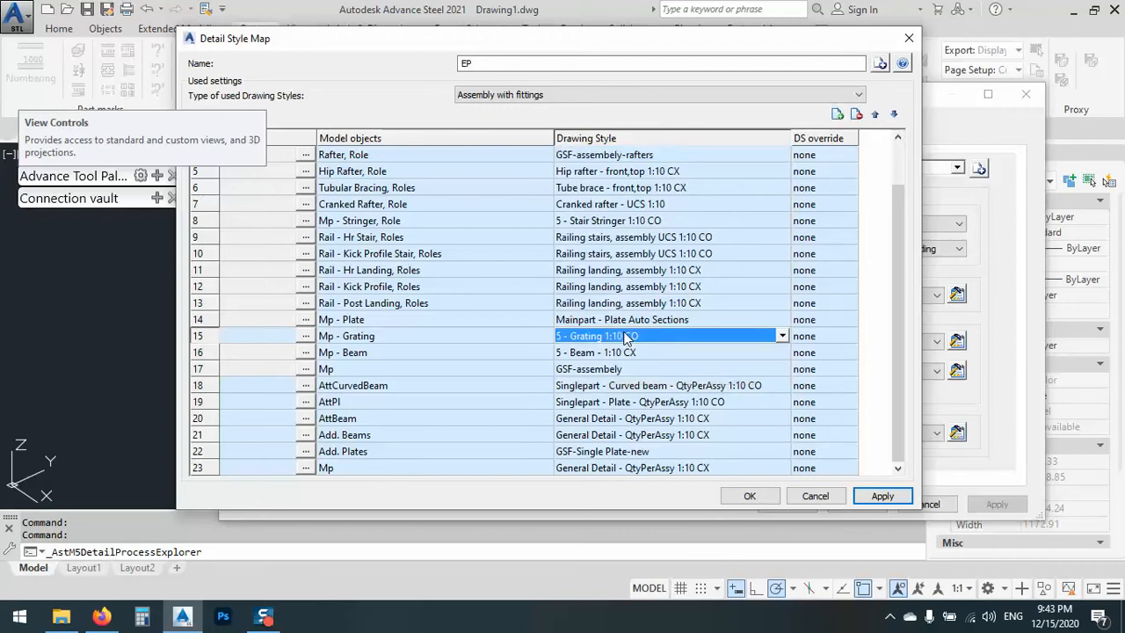
- Assign the GSF-assembely drawing style from 5 – Assemblies to the Cranked Rafter, Role row
{"action": "left_click", "coordinate": [587, 206]}
{"action": "left_click", "coordinate": [781, 205]}
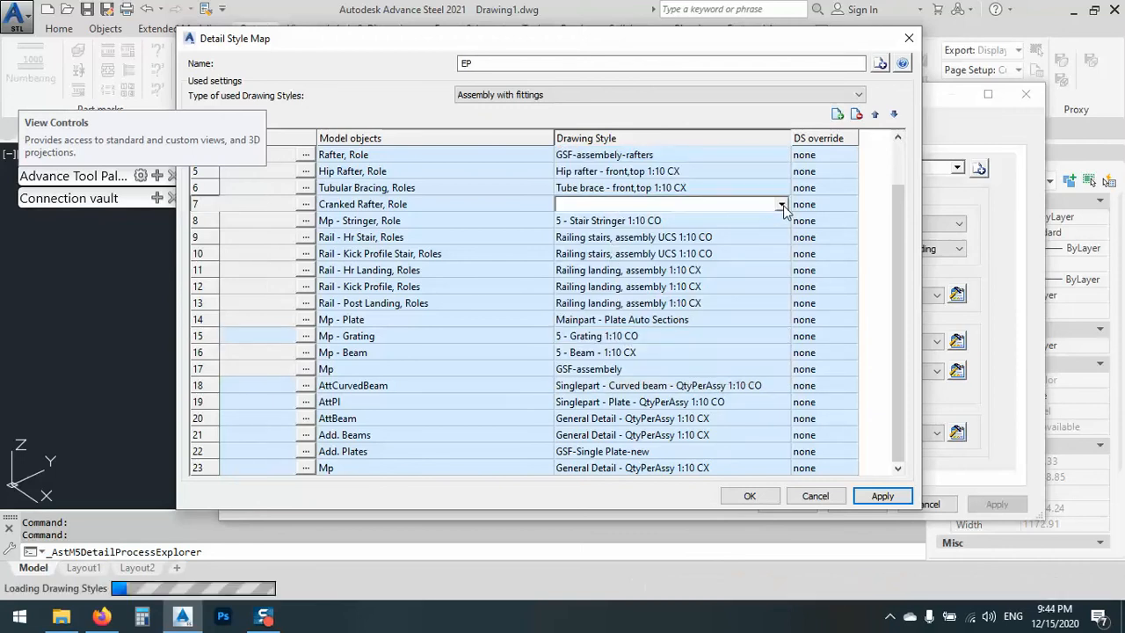
{"action": "scroll", "coordinate": [655, 360], "scroll_direction": "down", "scroll_amount": 2}
{"action": "scroll", "coordinate": [654, 360], "scroll_direction": "down", "scroll_amount": 3}
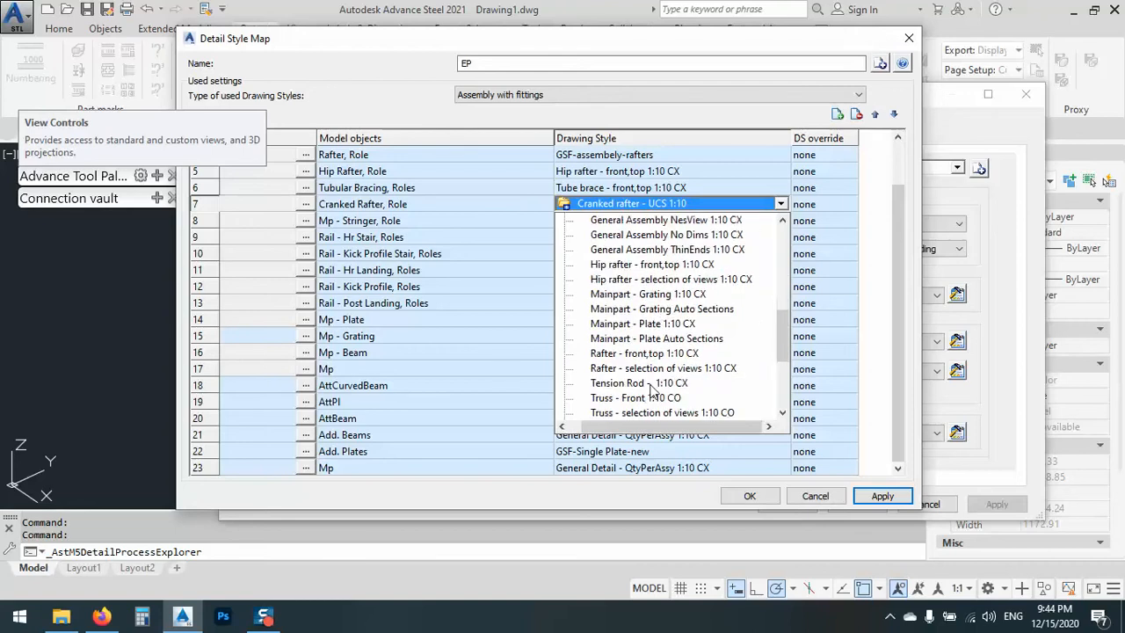
{"action": "scroll", "coordinate": [633, 413], "scroll_direction": "up", "scroll_amount": 4}
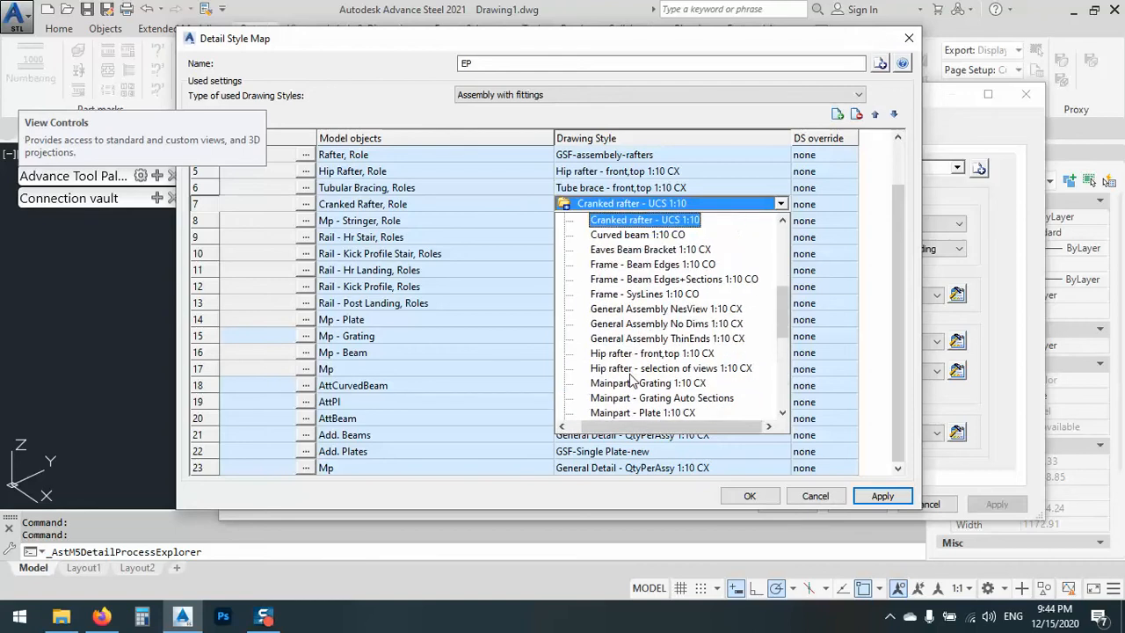
{"action": "scroll", "coordinate": [628, 324], "scroll_direction": "up", "scroll_amount": 3}
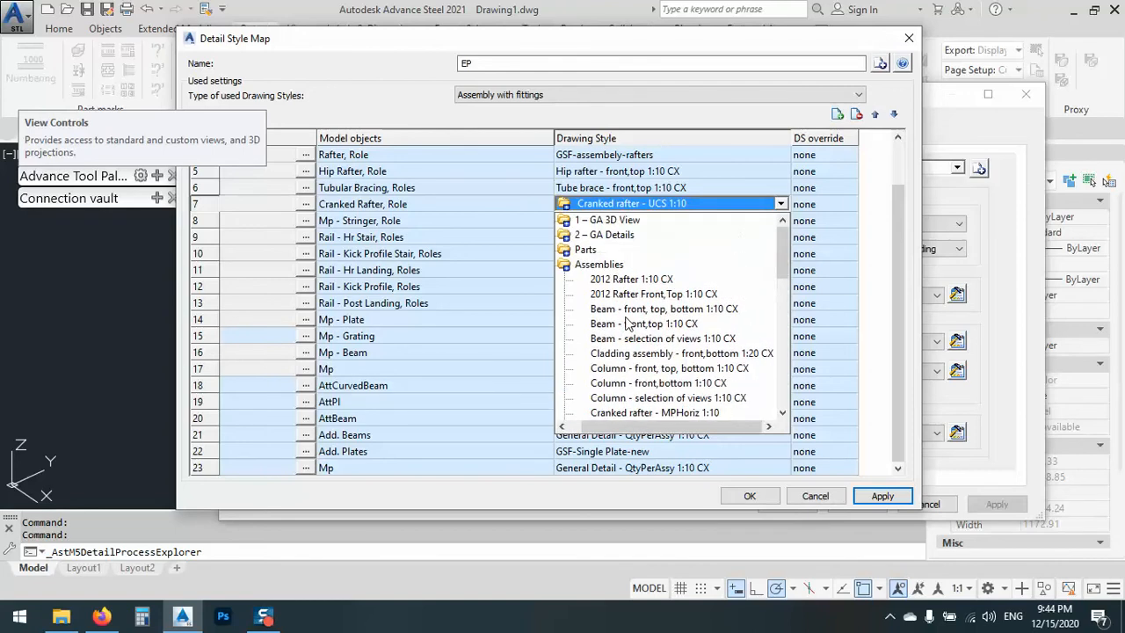
{"action": "scroll", "coordinate": [615, 280], "scroll_direction": "down", "scroll_amount": 1}
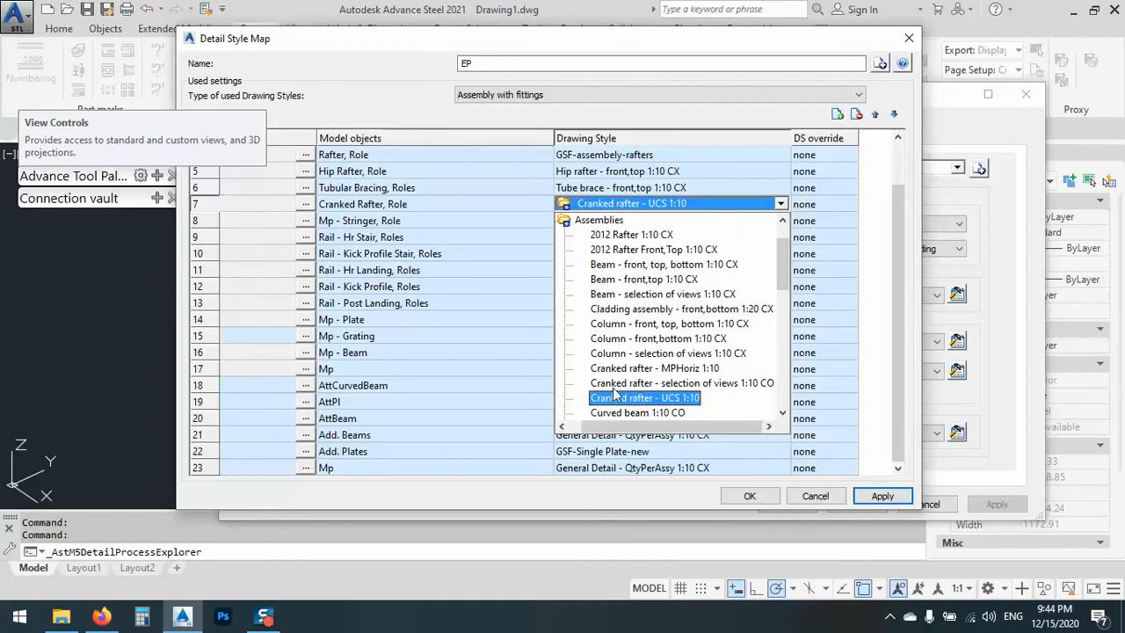
{"action": "scroll", "coordinate": [681, 365], "scroll_direction": "down", "scroll_amount": 7}
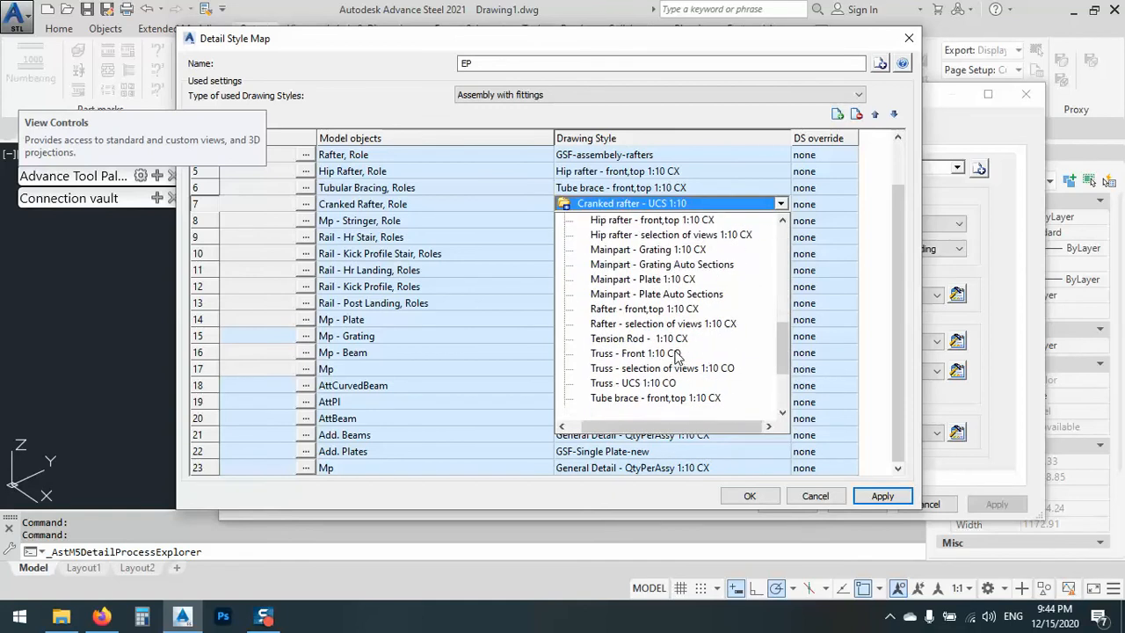
{"action": "scroll", "coordinate": [676, 354], "scroll_direction": "down", "scroll_amount": 2}
{"action": "scroll", "coordinate": [621, 362], "scroll_direction": "up", "scroll_amount": 10}
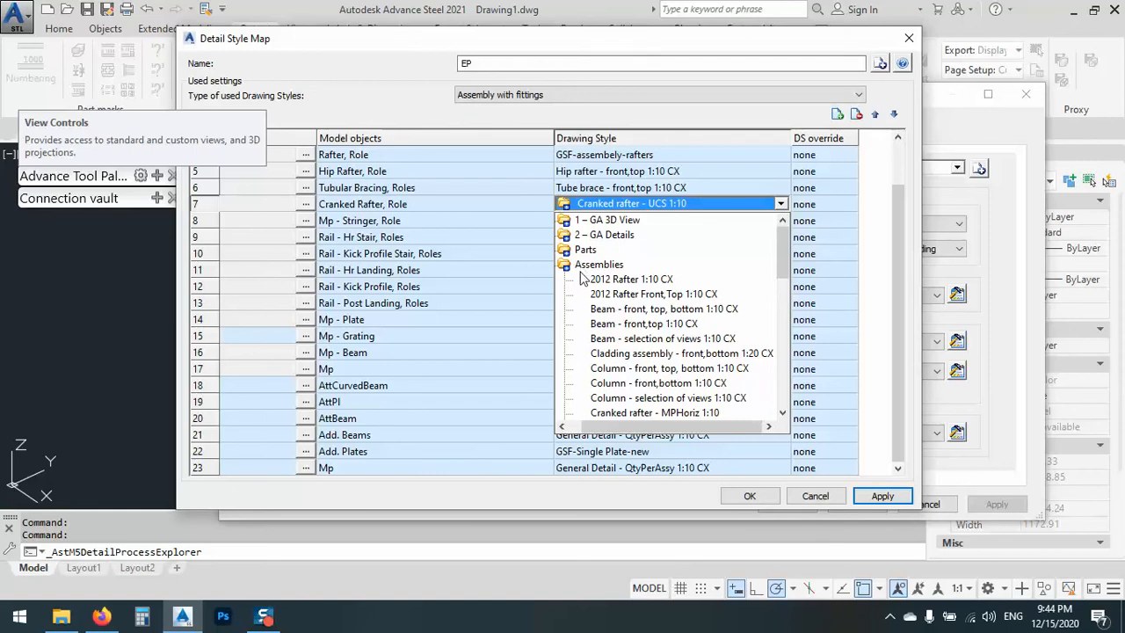
{"action": "scroll", "coordinate": [581, 290], "scroll_direction": "down", "scroll_amount": 1}
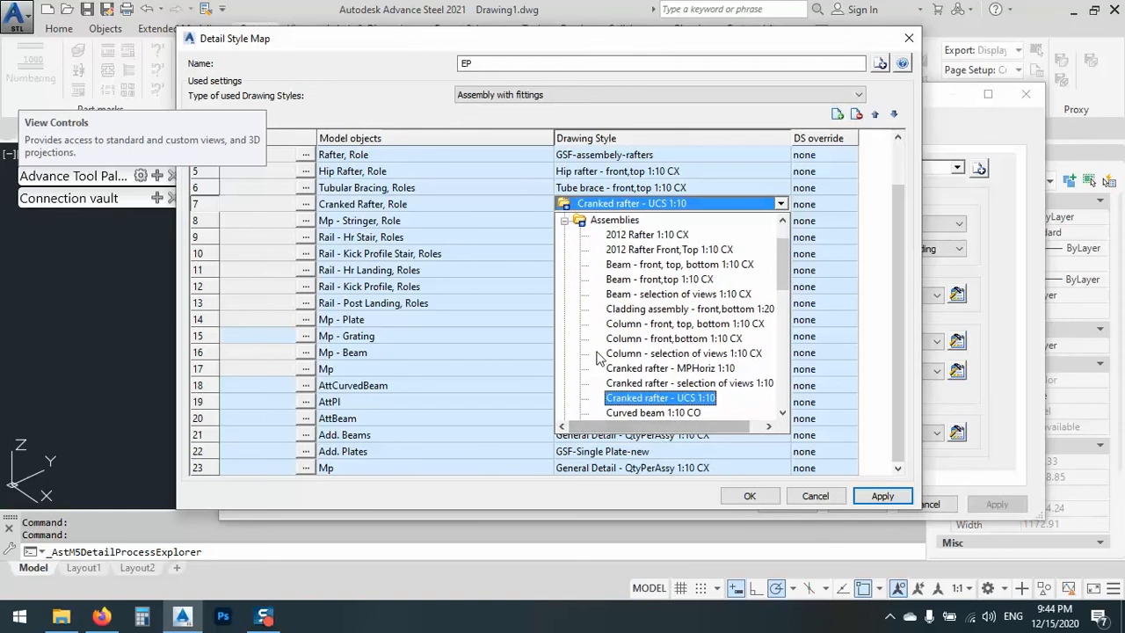
{"action": "scroll", "coordinate": [597, 356], "scroll_direction": "down", "scroll_amount": 10}
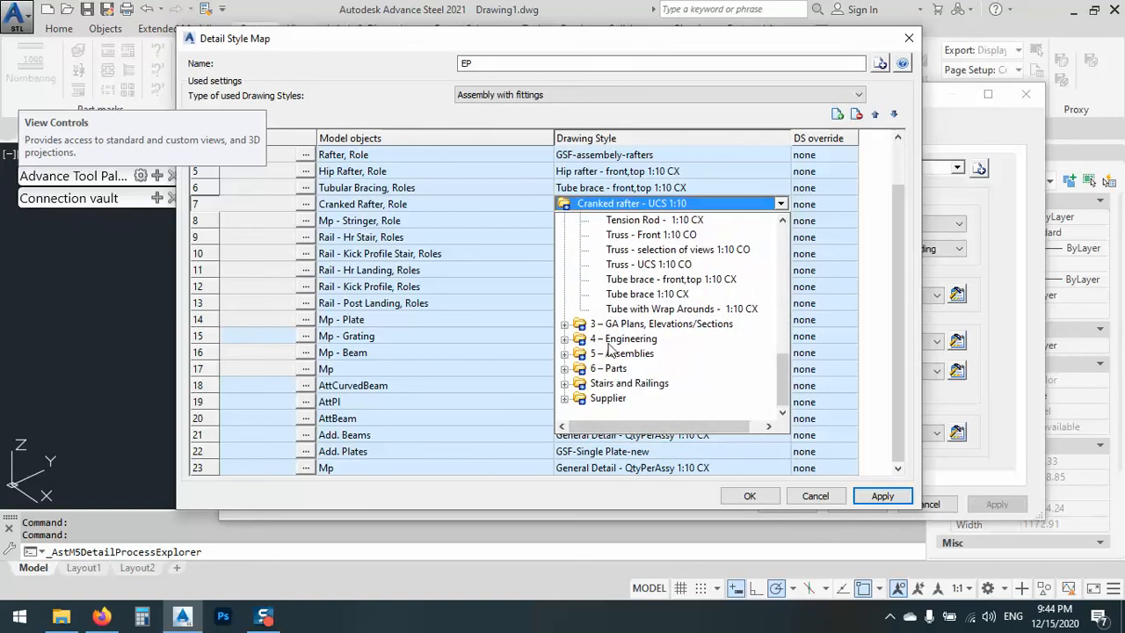
{"action": "left_click", "coordinate": [621, 353]}
{"action": "scroll", "coordinate": [655, 343], "scroll_direction": "down", "scroll_amount": 3}
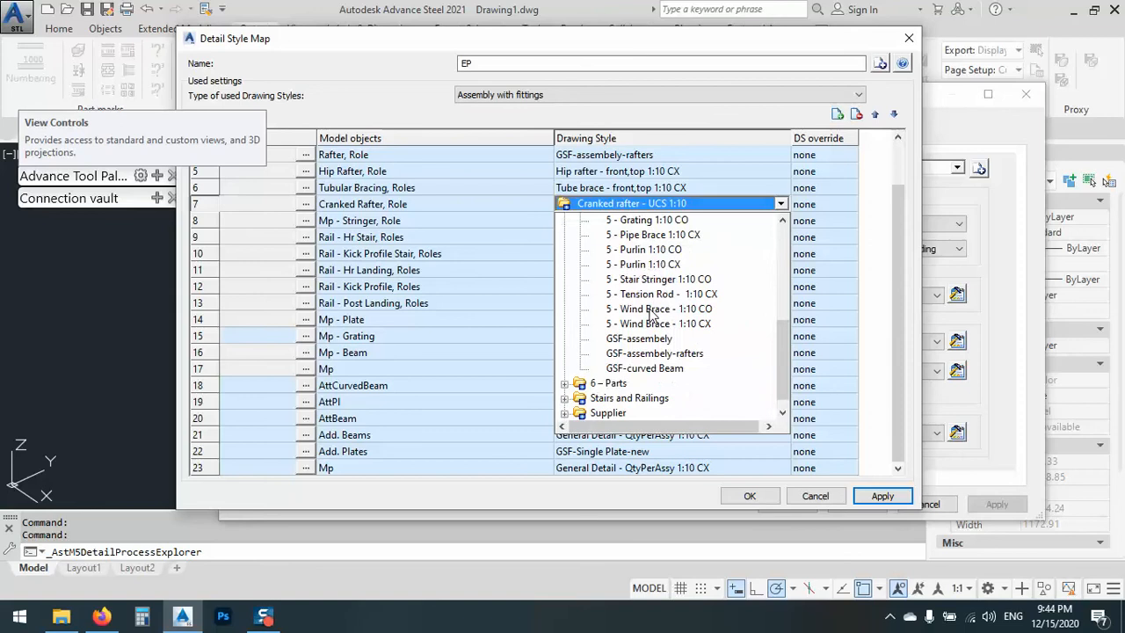
{"action": "left_click", "coordinate": [634, 343]}
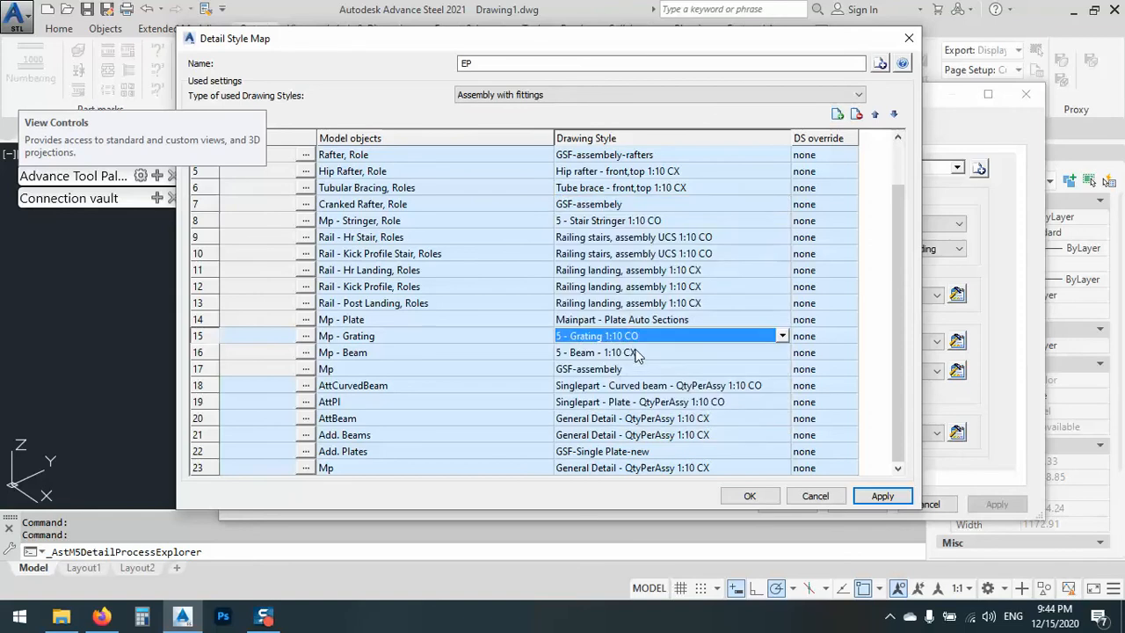
- Assign the GSF-assembely drawing style from 5 – Assemblies to the Mp - Beam row
{"action": "left_click", "coordinate": [632, 357]}
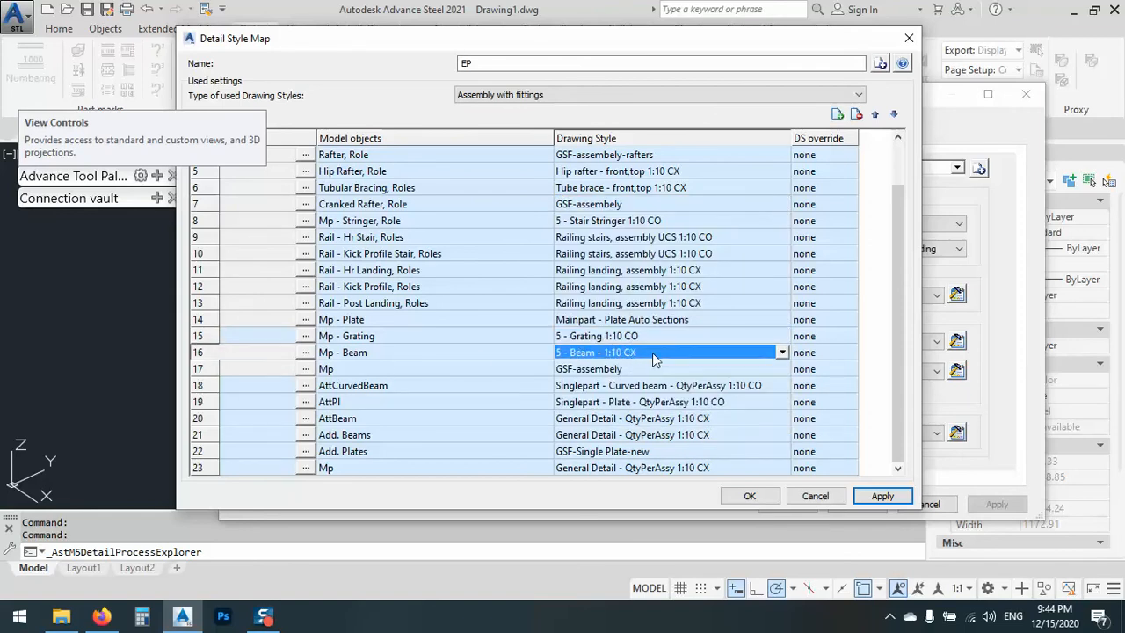
{"action": "left_click", "coordinate": [781, 352]}
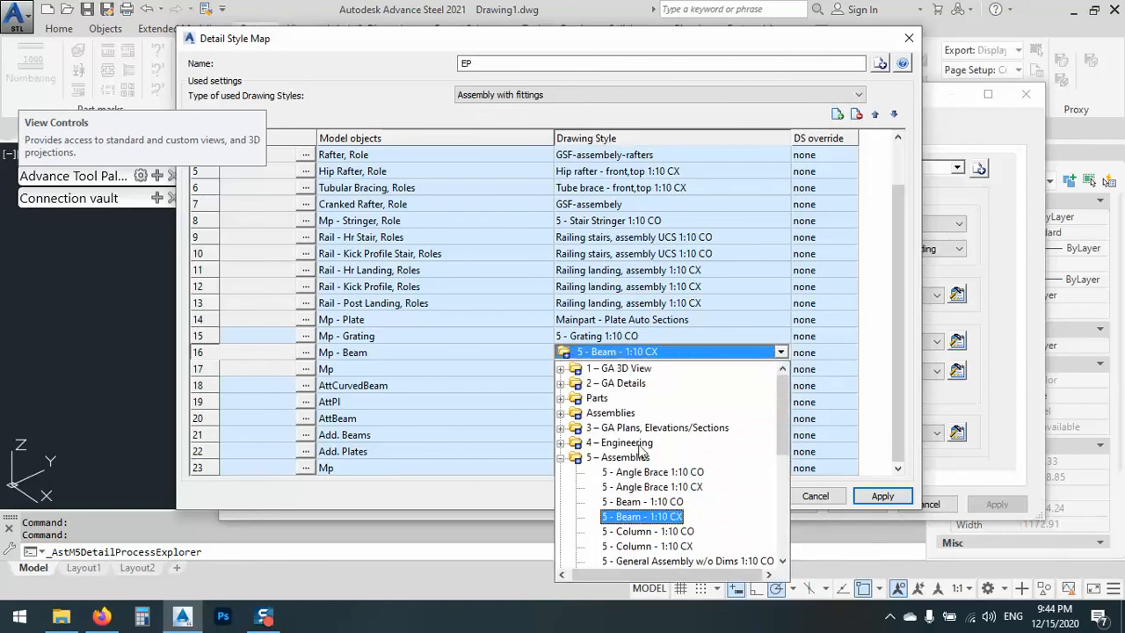
{"action": "scroll", "coordinate": [637, 464], "scroll_direction": "down", "scroll_amount": 4}
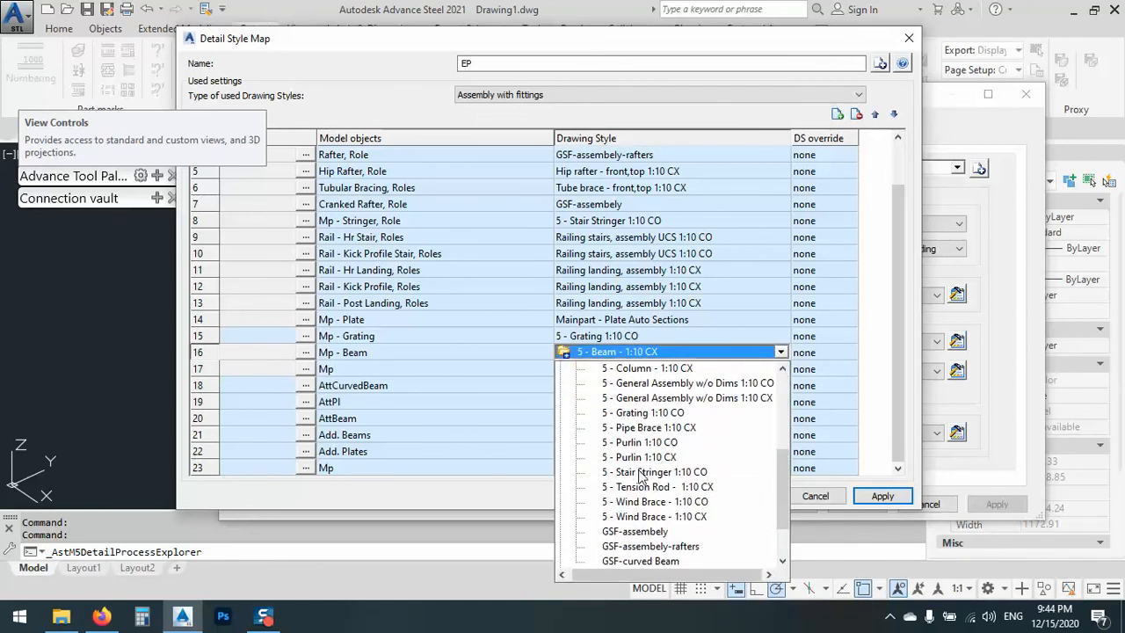
{"action": "left_click", "coordinate": [634, 532]}
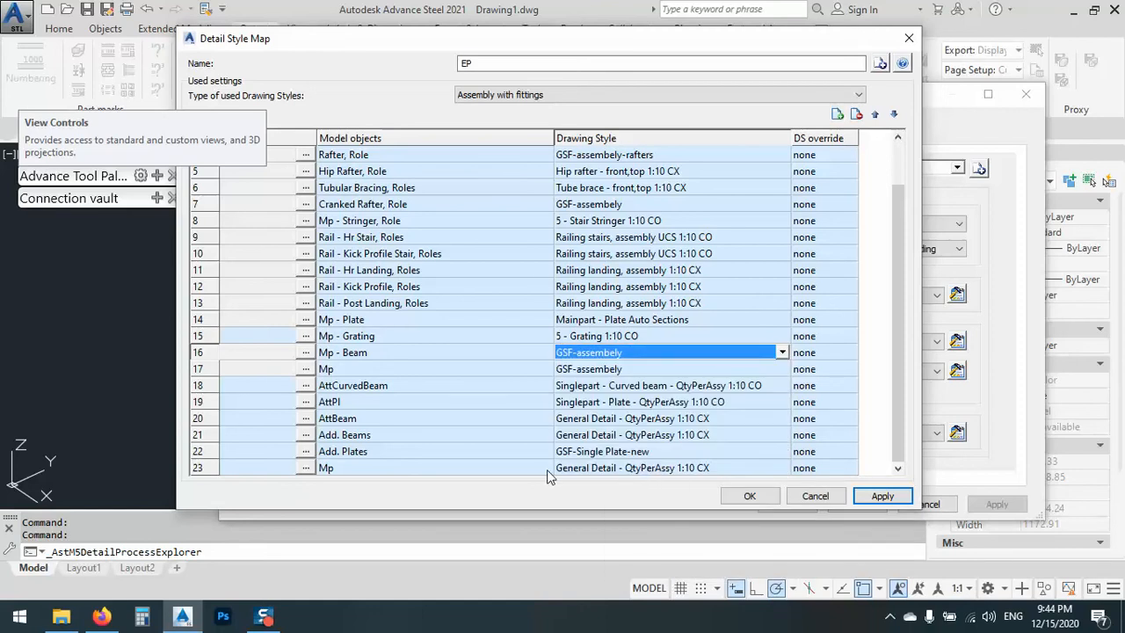
- Assign the GSF-Sigle part drawing style from 6 – Parts to the Mp model objects in row 23 and save the EP map
{"action": "left_click", "coordinate": [624, 467]}
{"action": "left_click", "coordinate": [700, 470]}
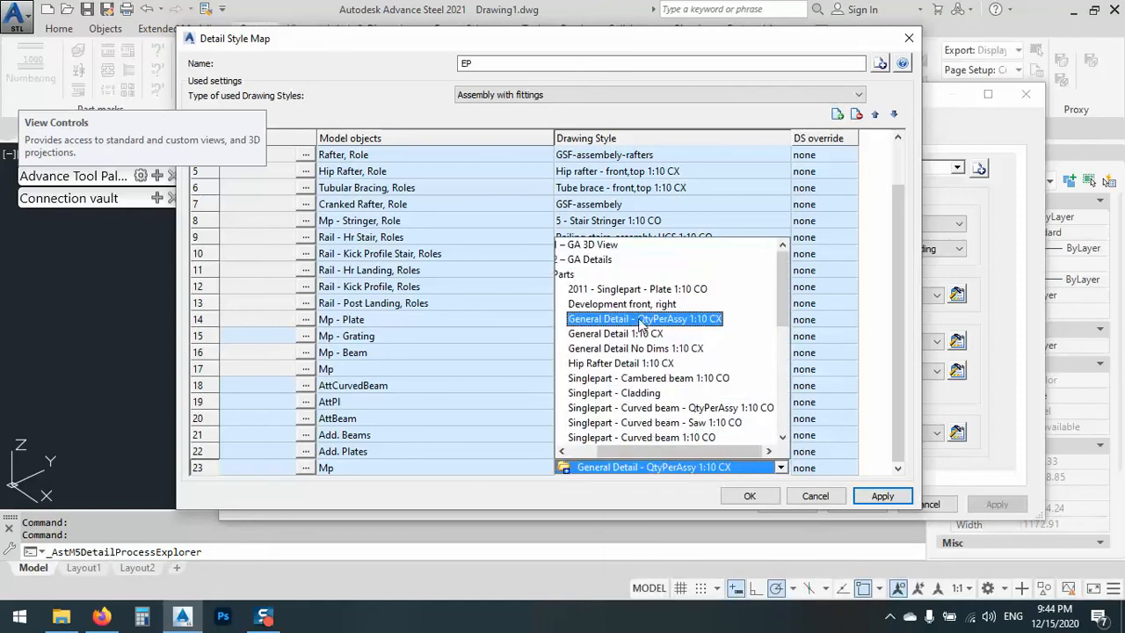
{"action": "left_click_drag", "start_coordinate": [651, 452], "coordinate": [621, 452]}
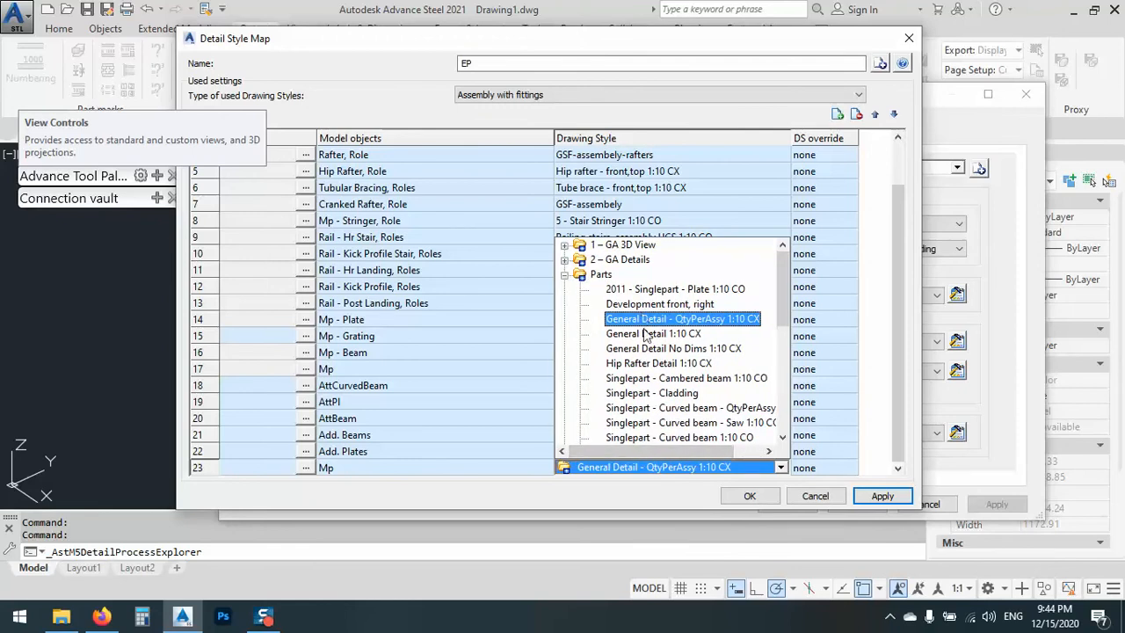
{"action": "scroll", "coordinate": [648, 352], "scroll_direction": "down", "scroll_amount": 4}
{"action": "scroll", "coordinate": [636, 413], "scroll_direction": "down", "scroll_amount": 2}
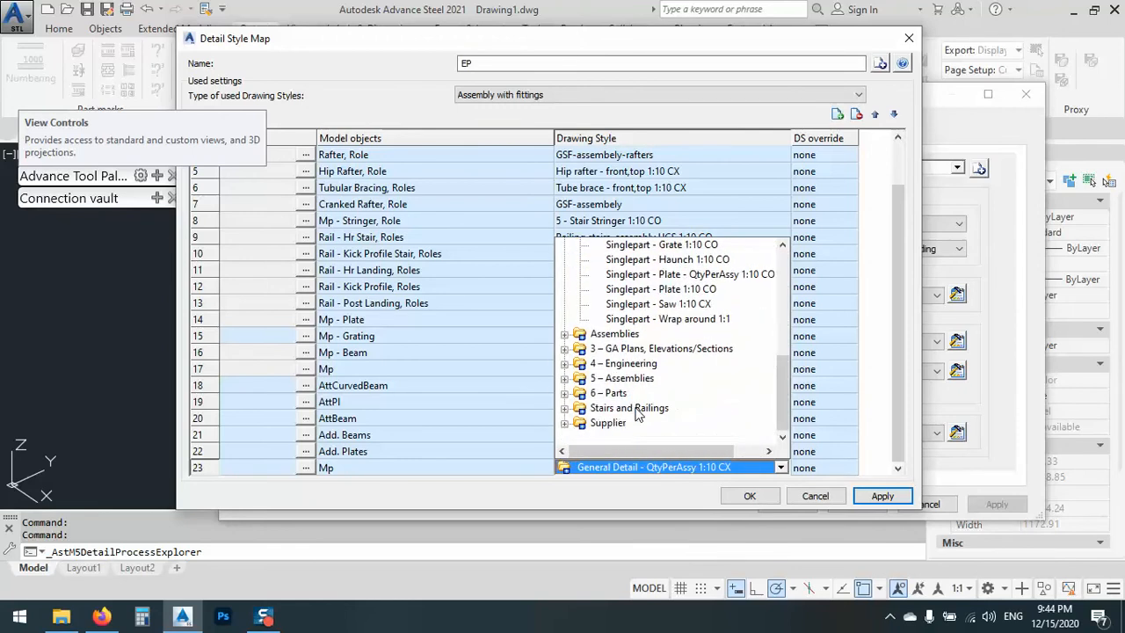
{"action": "left_click", "coordinate": [613, 392]}
{"action": "scroll", "coordinate": [653, 404], "scroll_direction": "down", "scroll_amount": 4}
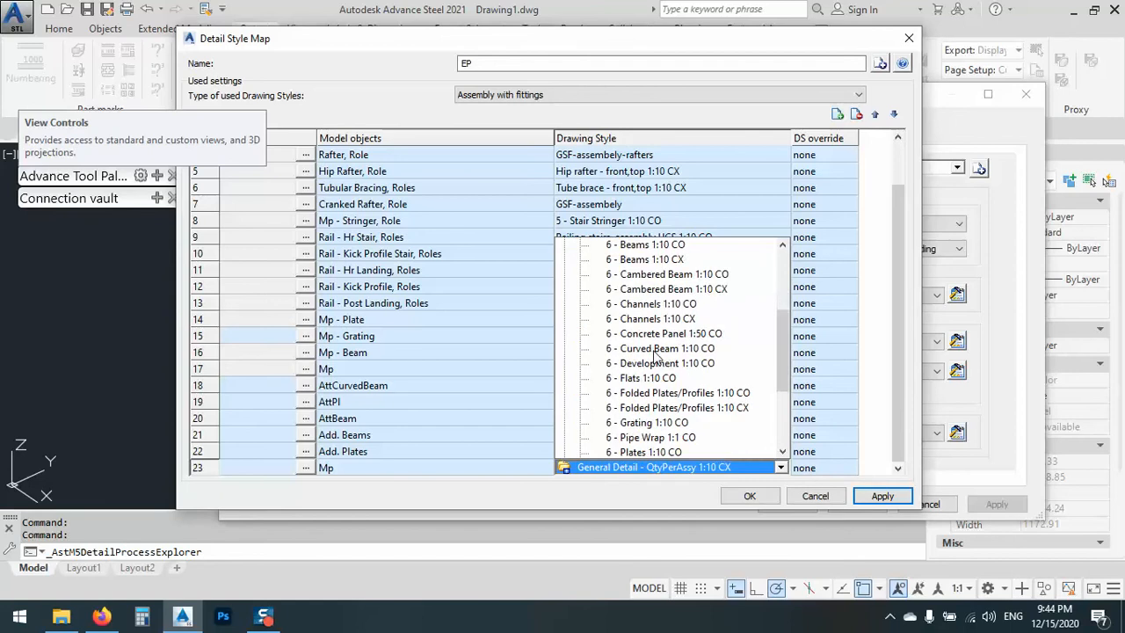
{"action": "scroll", "coordinate": [653, 436], "scroll_direction": "down", "scroll_amount": 1}
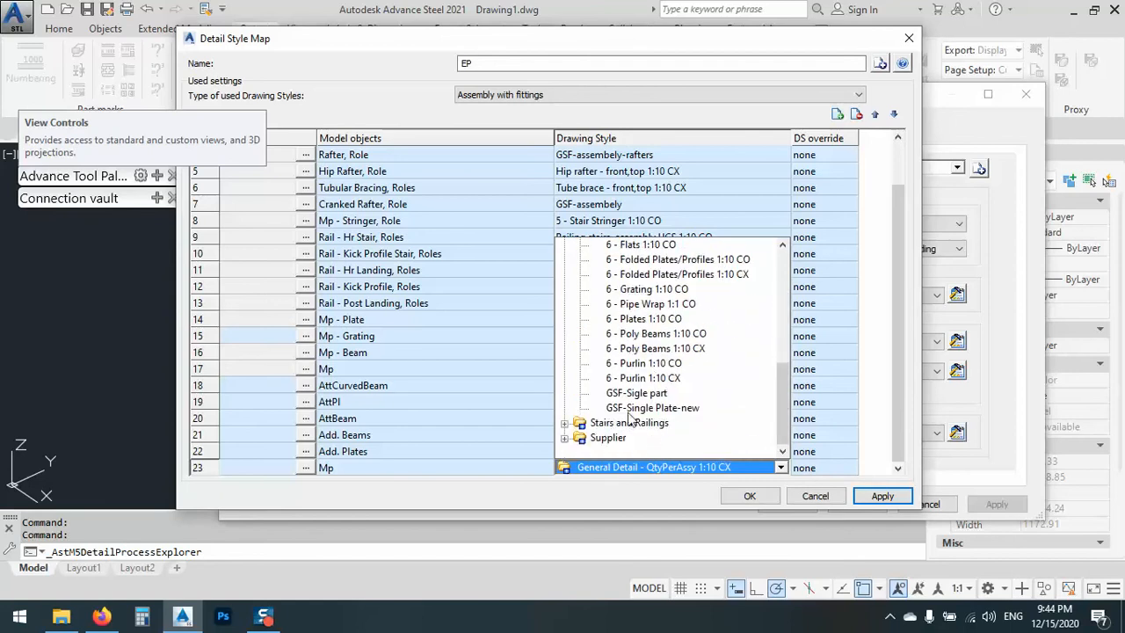
{"action": "left_click", "coordinate": [635, 394]}
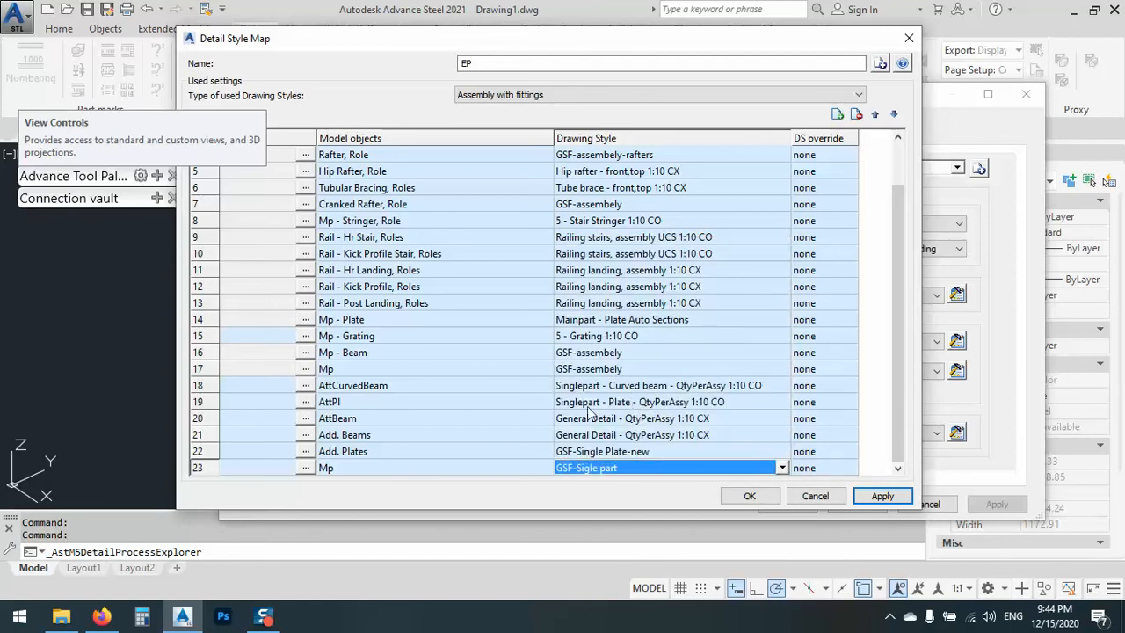
{"action": "left_click", "coordinate": [870, 496]}
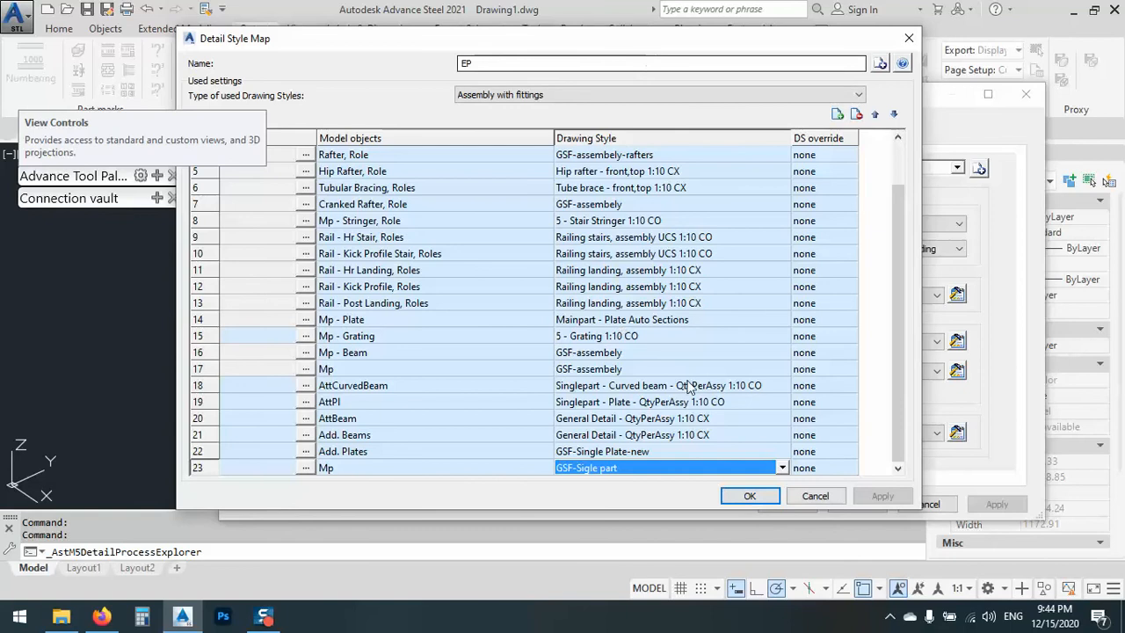
{"action": "left_click", "coordinate": [732, 492]}
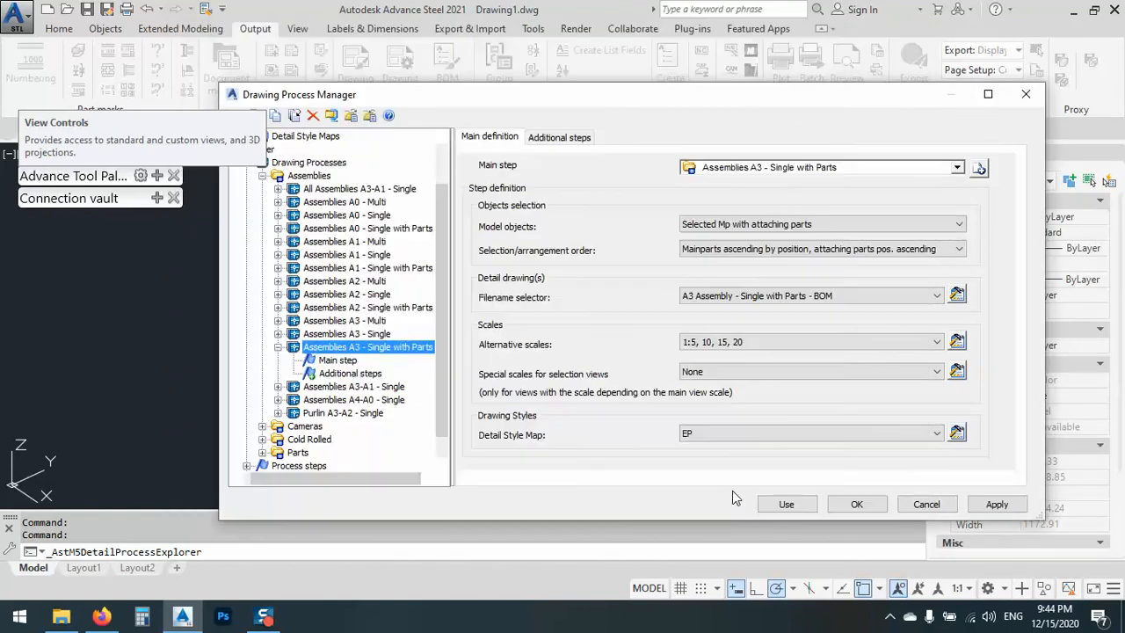
- Check the prototype file set for A3 Assembly - Single with Parts - BOM in the filename selector, without changing it
{"action": "left_click", "coordinate": [957, 295]}
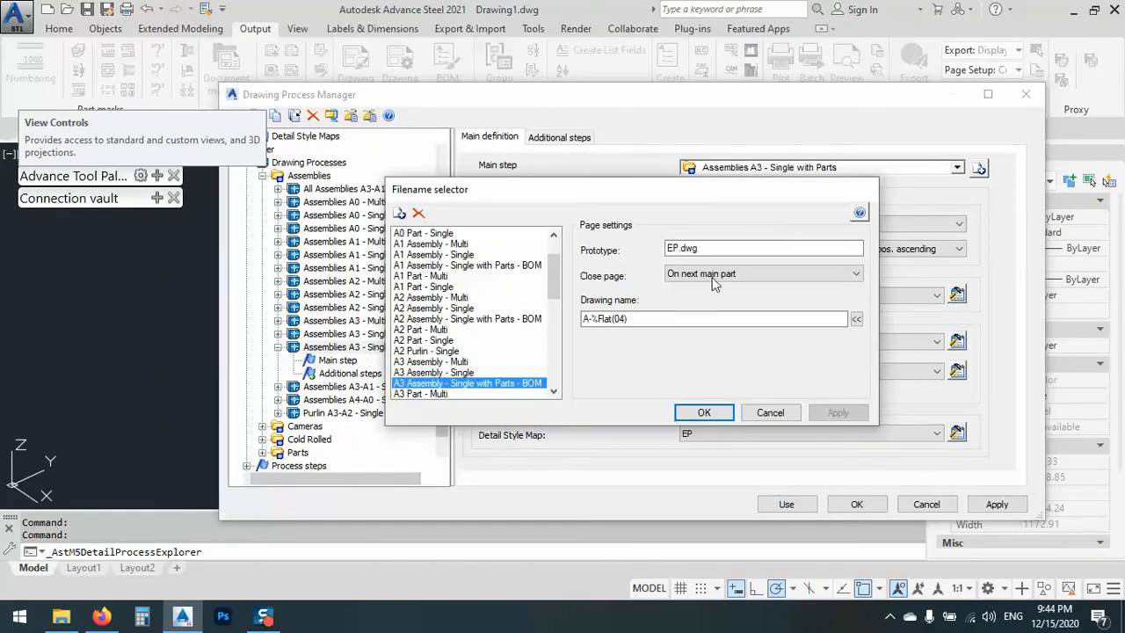
{"action": "left_click", "coordinate": [677, 250]}
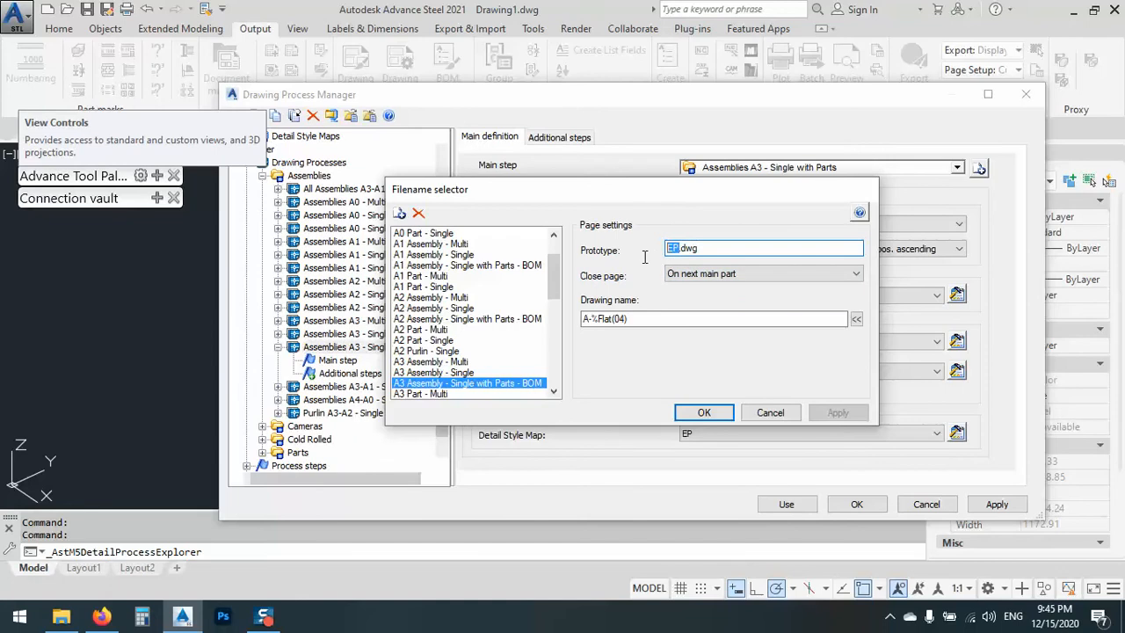
{"action": "left_click", "coordinate": [751, 413]}
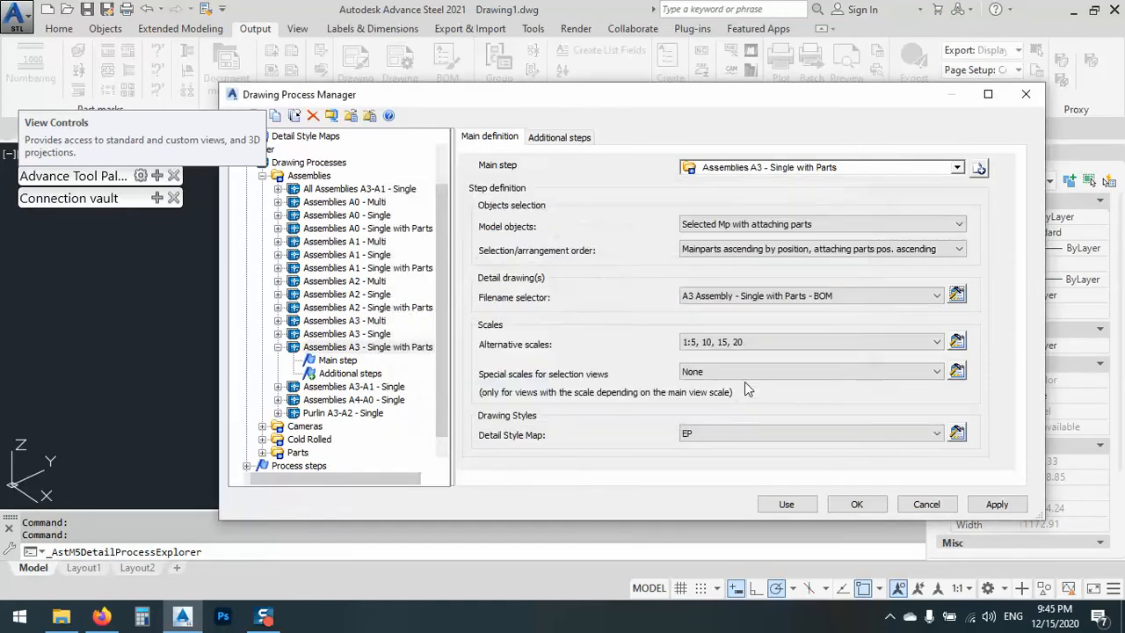
- Switch to File Explorer and open C:\ProgramData\Autodesk\Advance Steel 2021\AUS\Shared\Support\Prototypes
{"action": "left_click", "coordinate": [61, 615]}
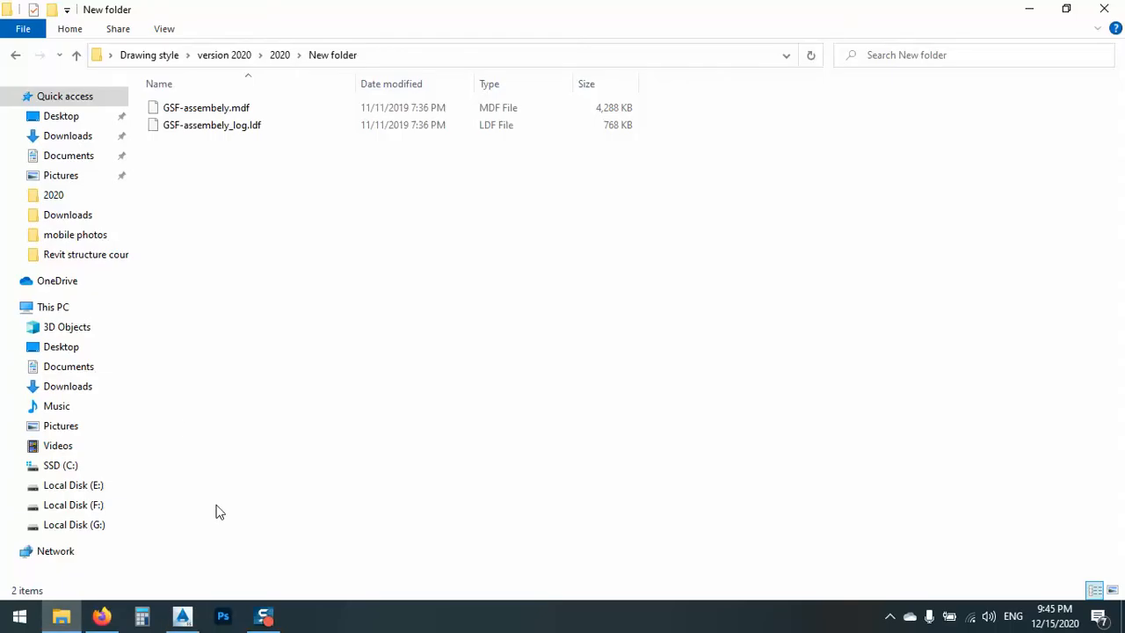
{"action": "left_click", "coordinate": [61, 466]}
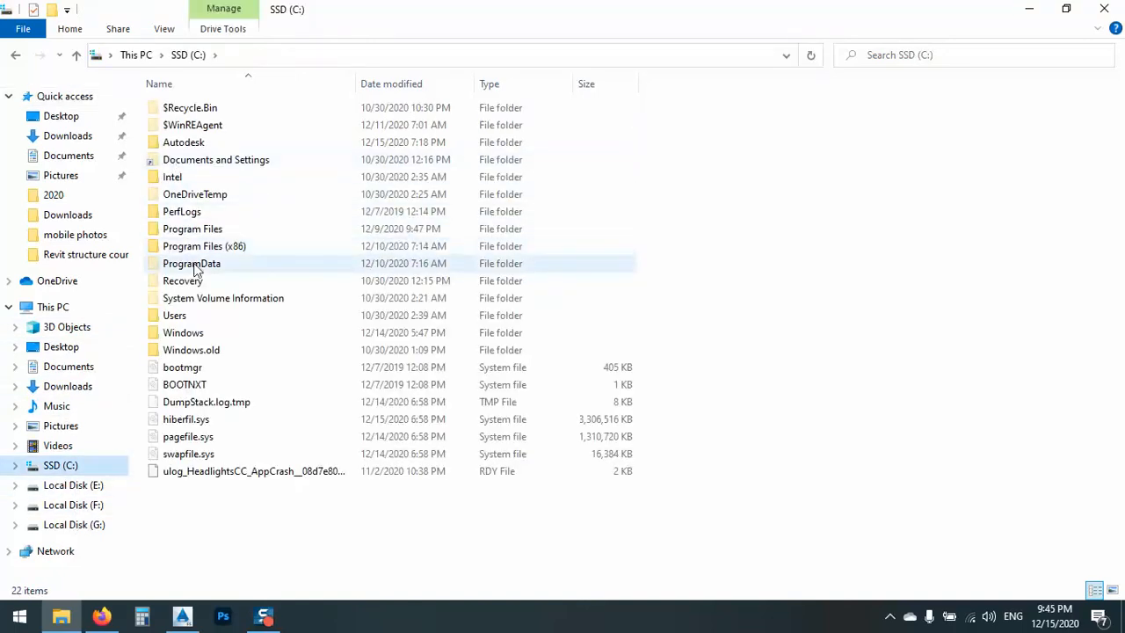
{"action": "double_click", "coordinate": [195, 266]}
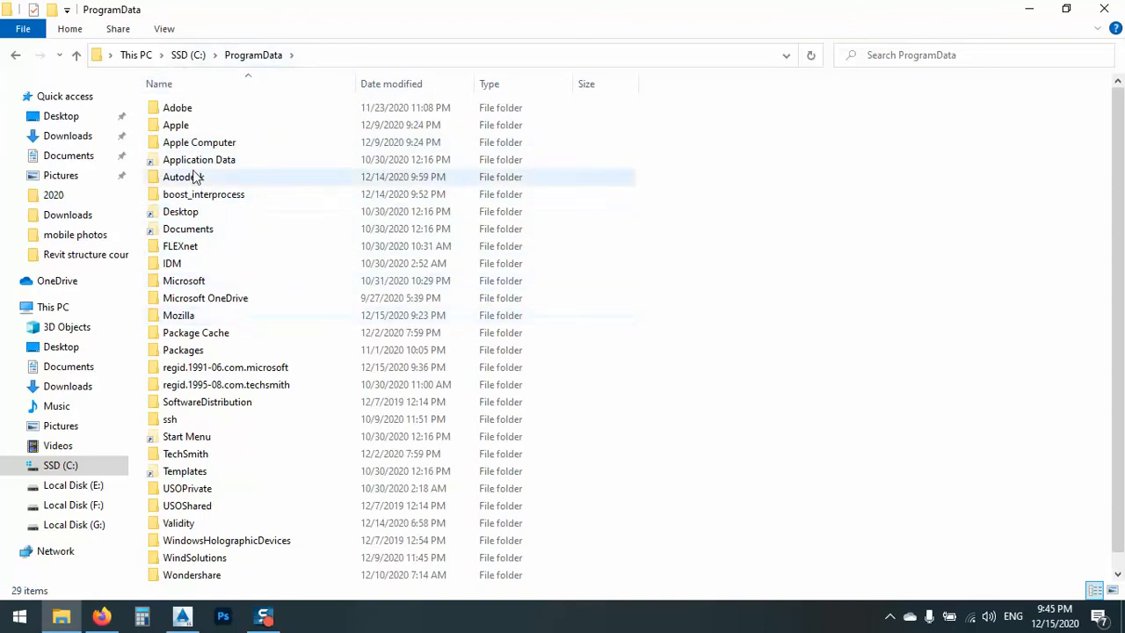
{"action": "left_click", "coordinate": [191, 182]}
{"action": "double_click", "coordinate": [191, 182]}
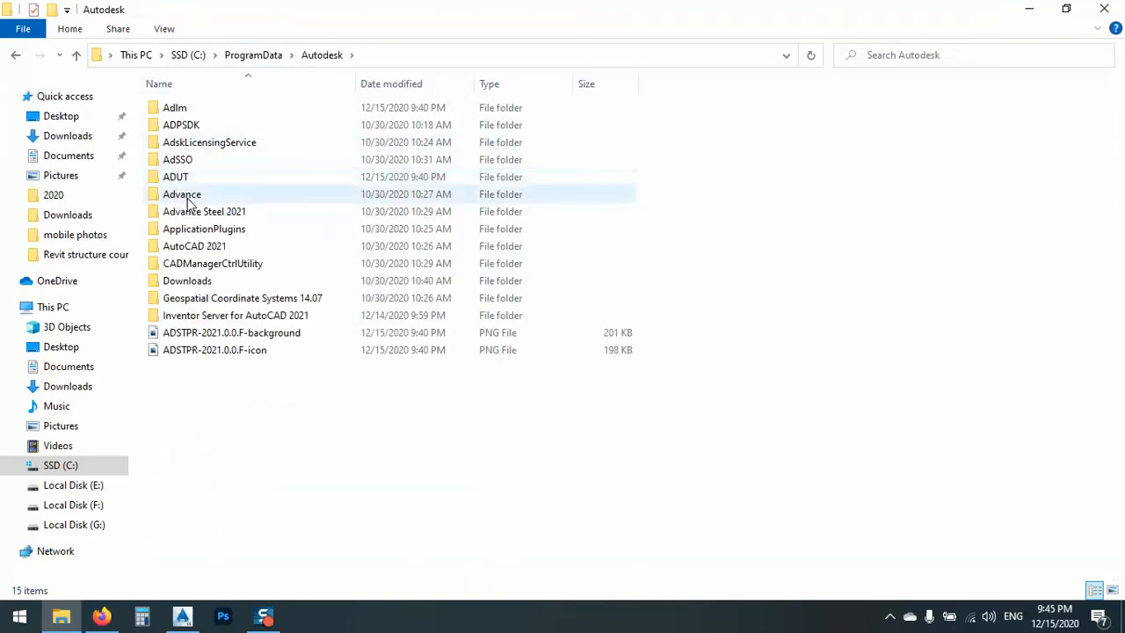
{"action": "left_click", "coordinate": [192, 215]}
{"action": "double_click", "coordinate": [192, 216]}
{"action": "double_click", "coordinate": [173, 110]}
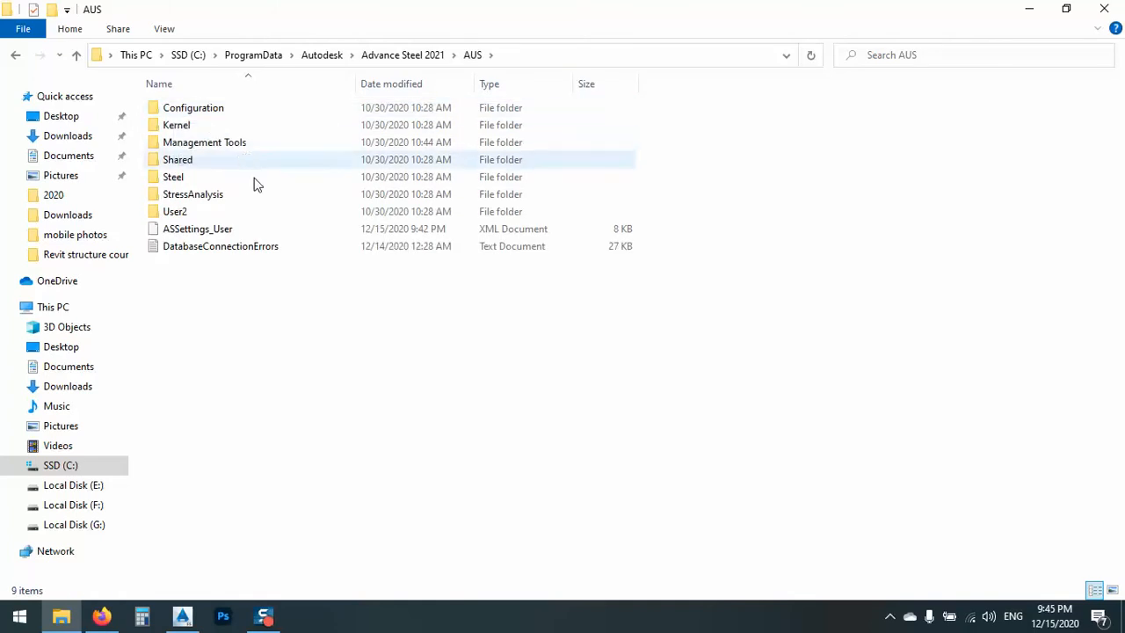
{"action": "double_click", "coordinate": [181, 160]}
{"action": "double_click", "coordinate": [191, 146]}
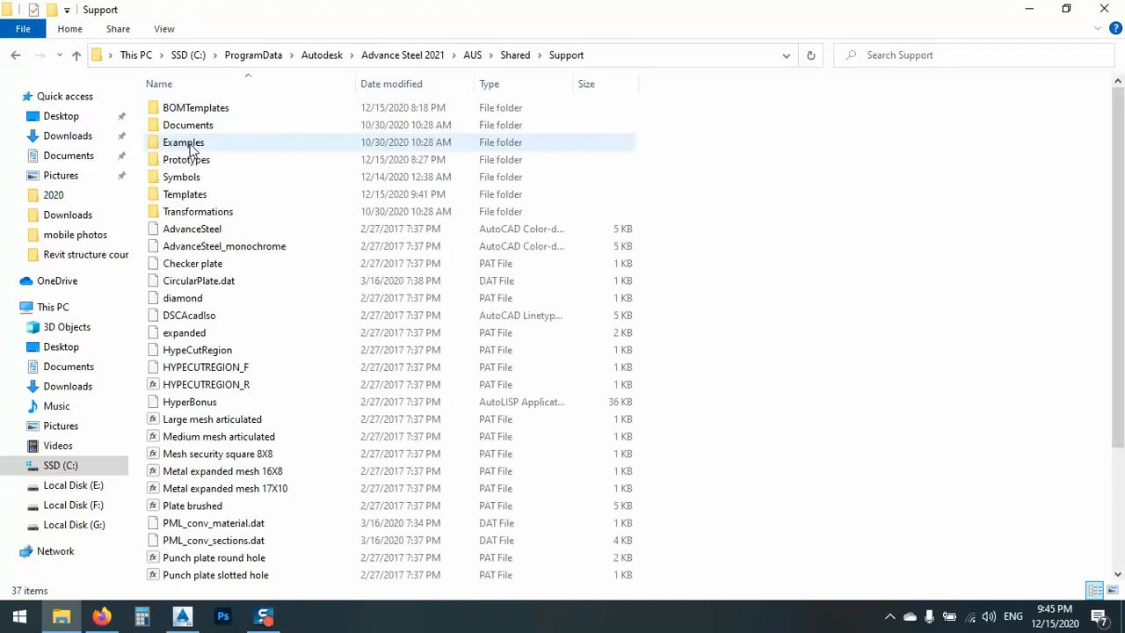
{"action": "left_click", "coordinate": [196, 163]}
{"action": "double_click", "coordinate": [195, 164]}
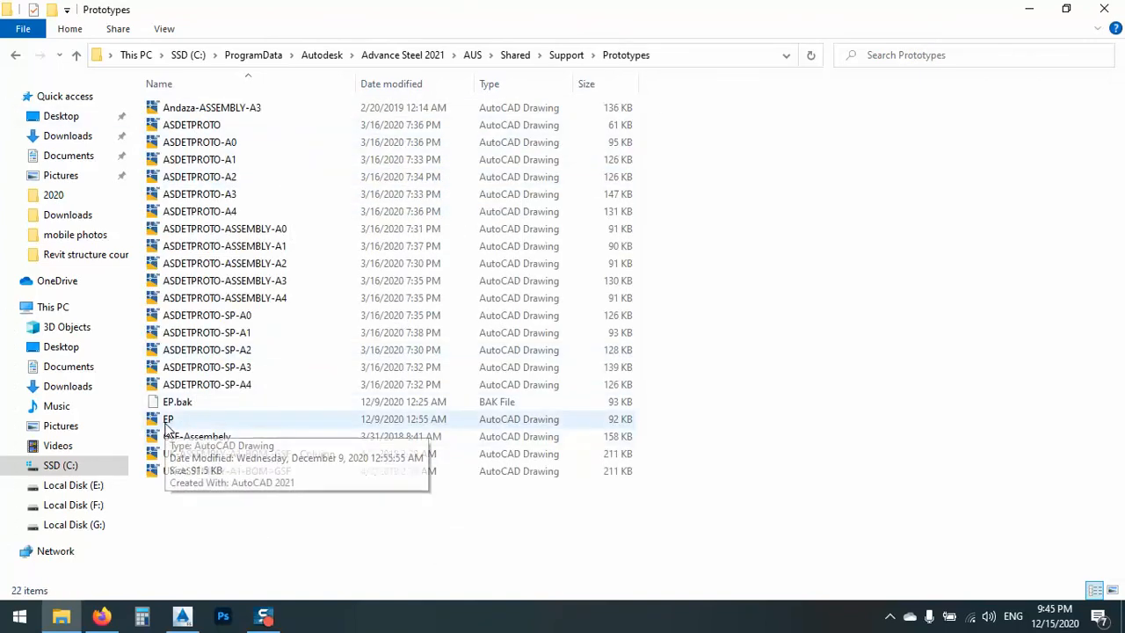
- Review the prototype drawings in the folder, return to Advance Steel and accept the Drawing Process Manager settings
{"action": "left_click", "coordinate": [217, 112]}
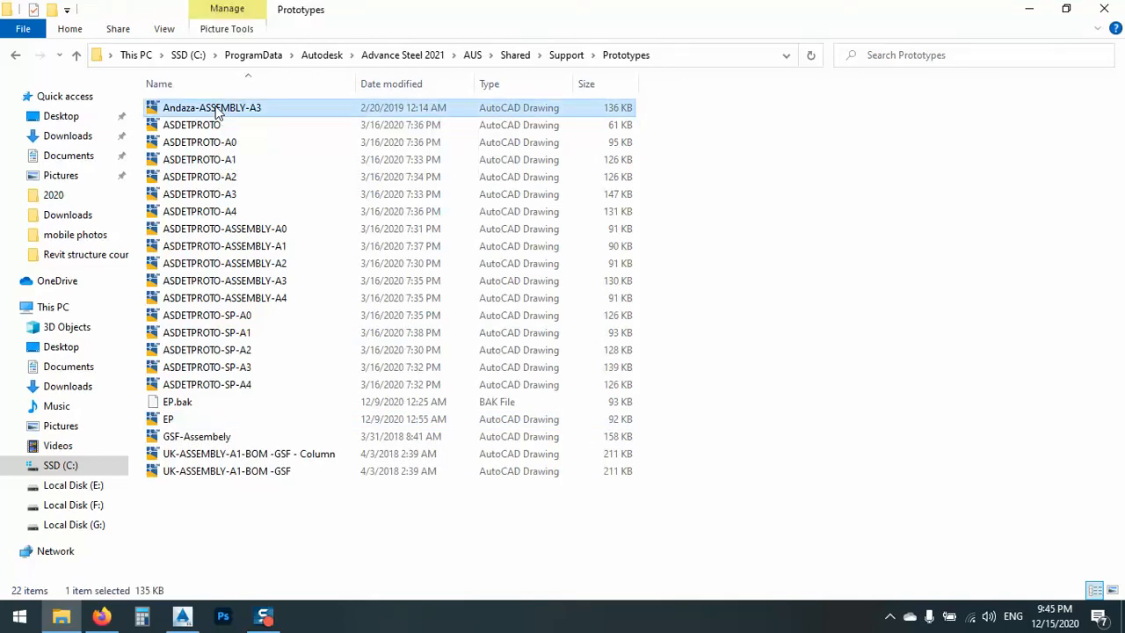
{"action": "left_click", "coordinate": [249, 499]}
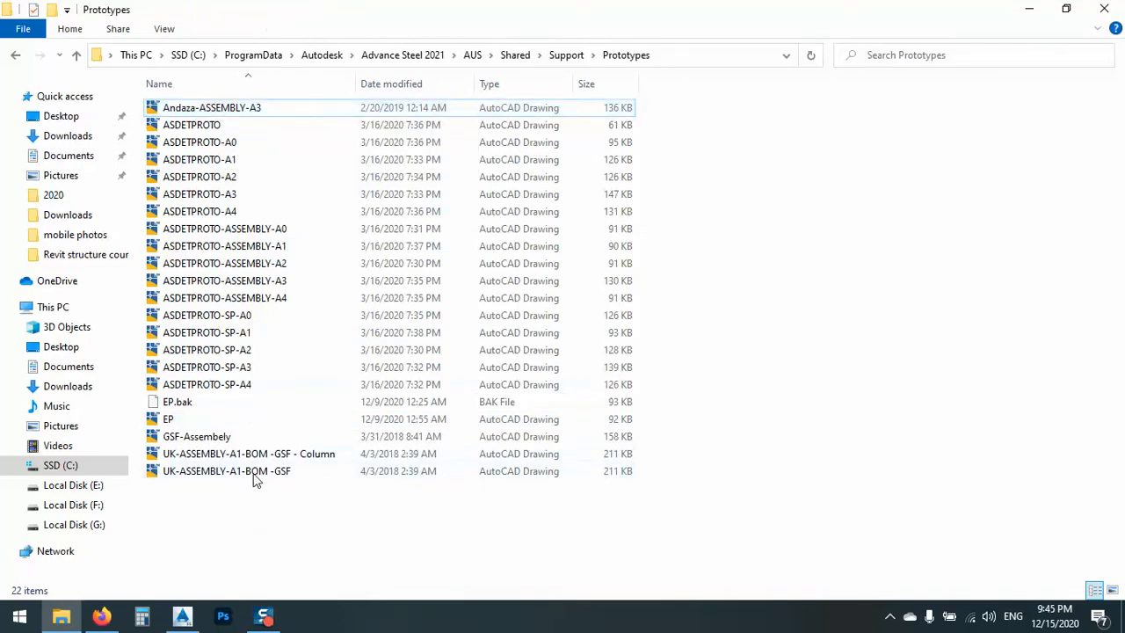
{"action": "left_click", "coordinate": [1029, 9]}
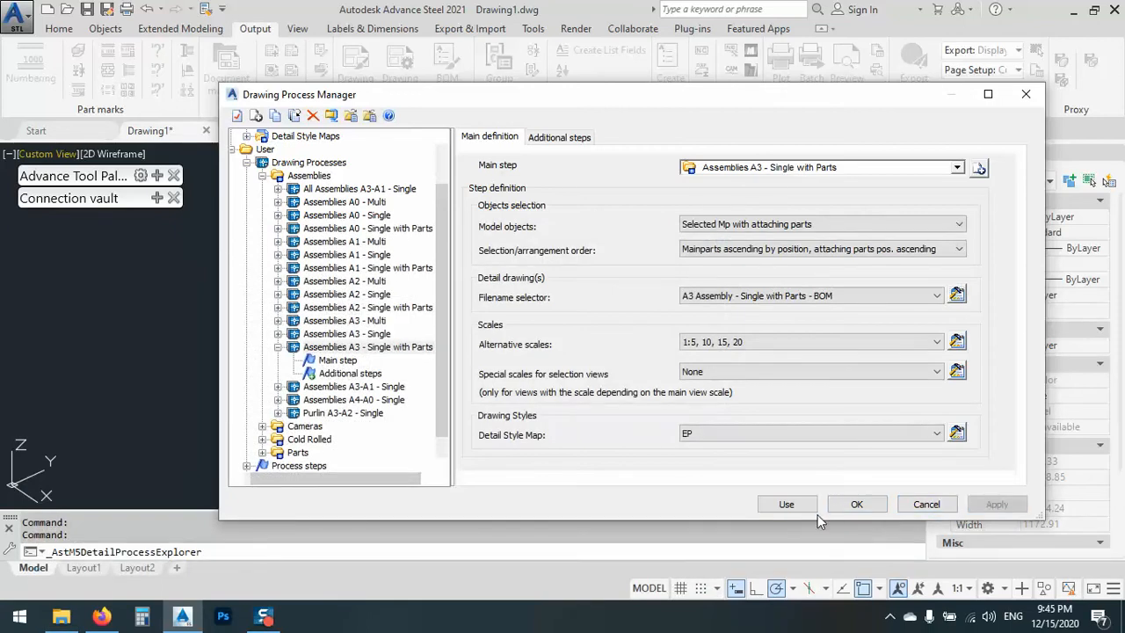
{"action": "left_click", "coordinate": [856, 503]}
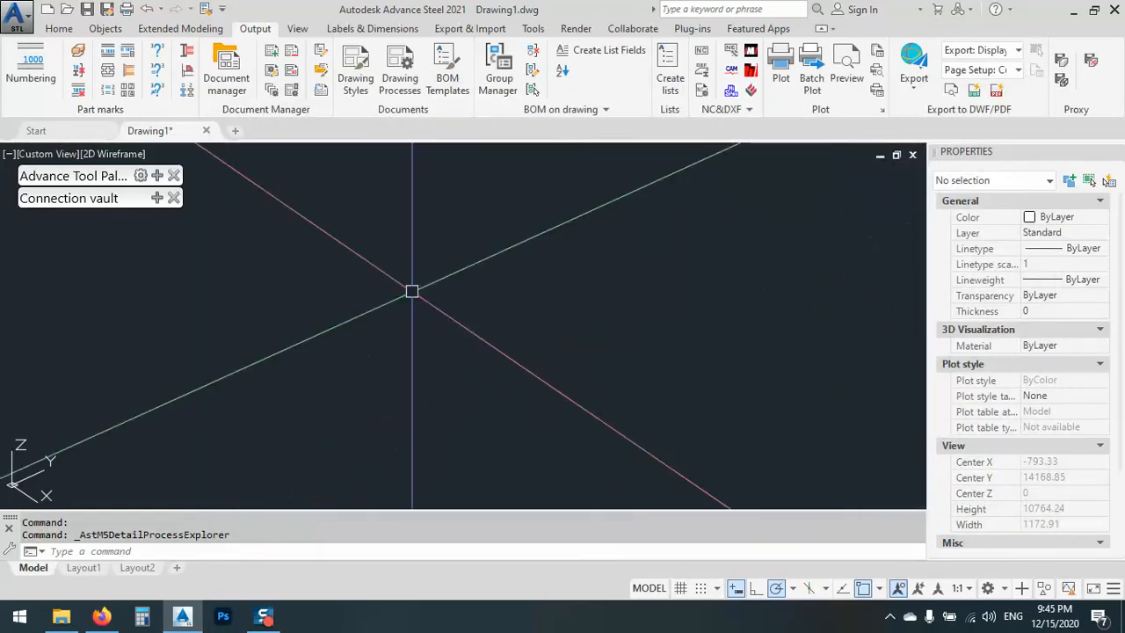
- Place a vertical IPE220 column in the empty model and keep its default properties
{"action": "left_click", "coordinate": [59, 28]}
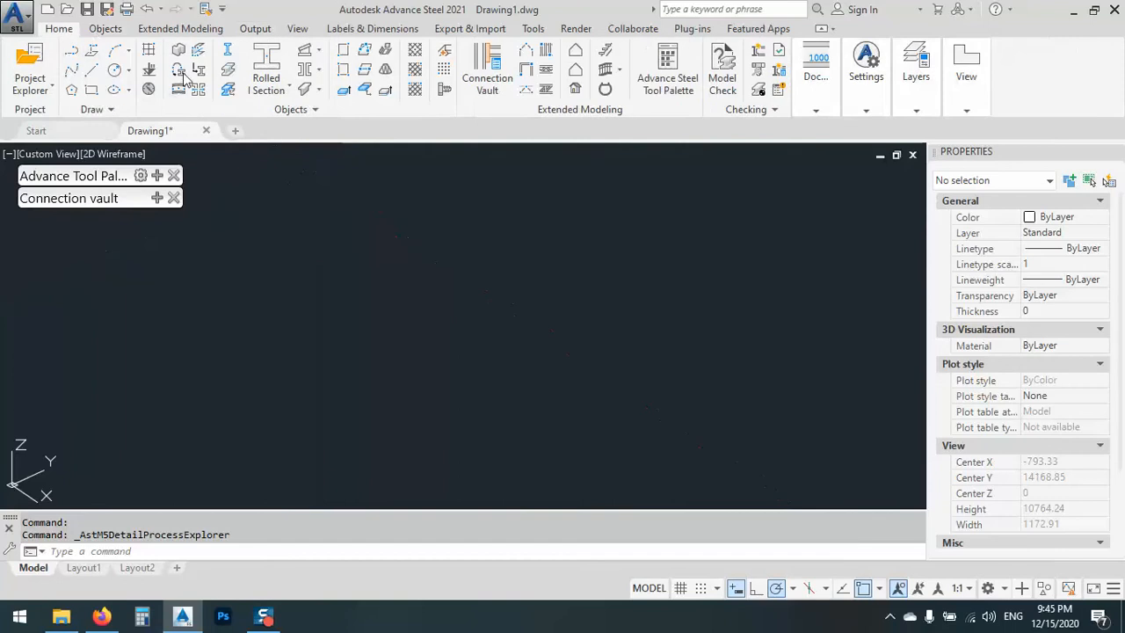
{"action": "left_click", "coordinate": [228, 53]}
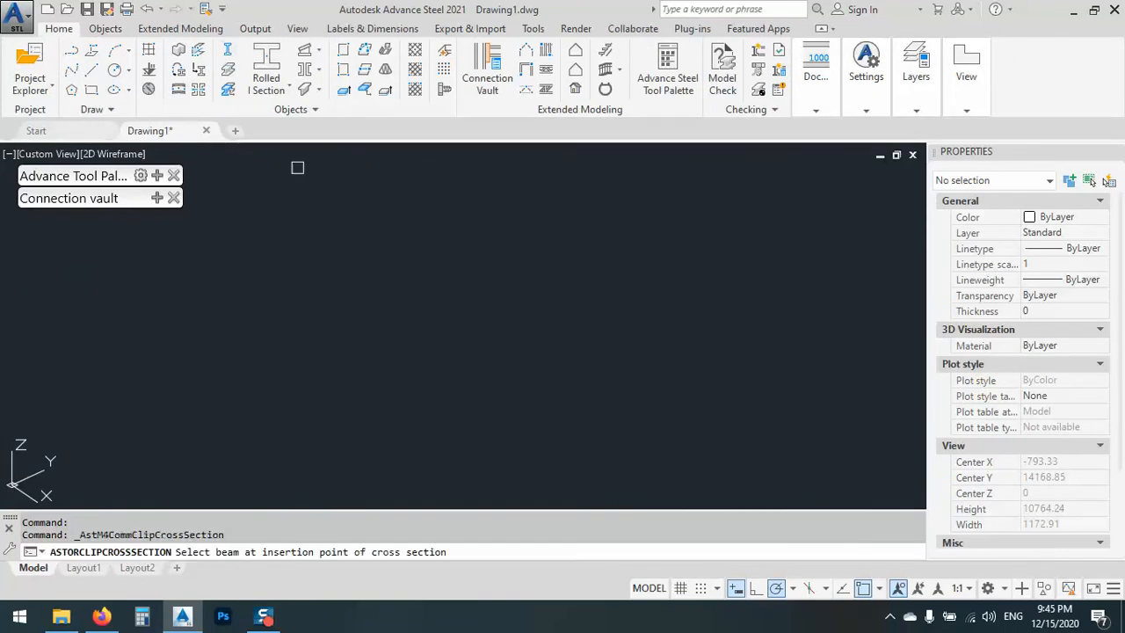
{"action": "left_click", "coordinate": [198, 51]}
{"action": "left_click", "coordinate": [261, 440]}
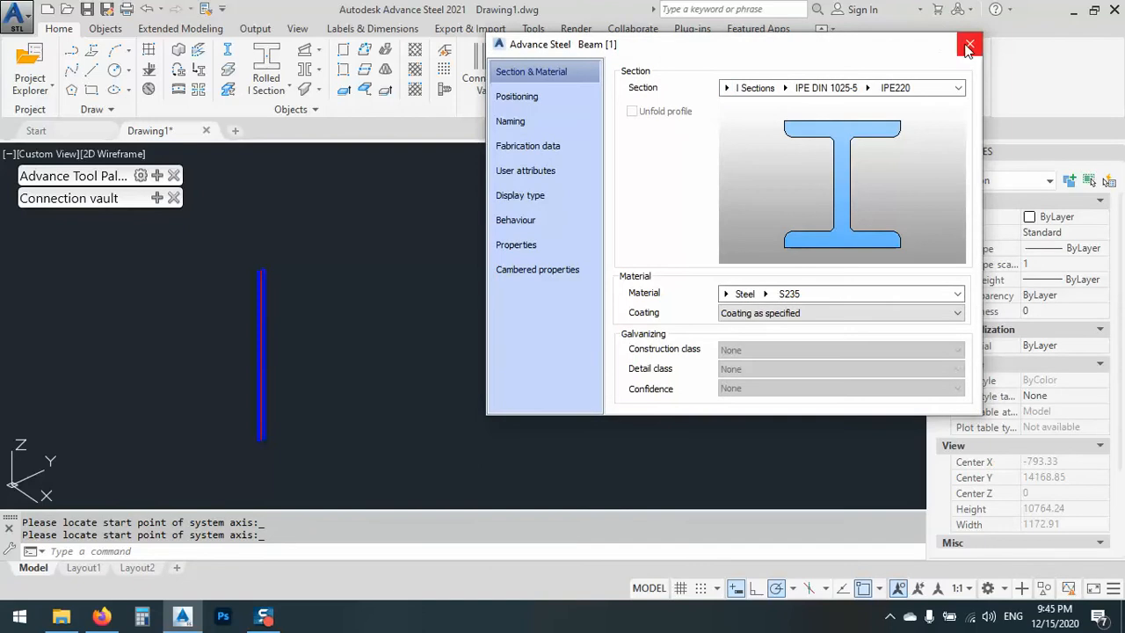
{"action": "left_click", "coordinate": [965, 34]}
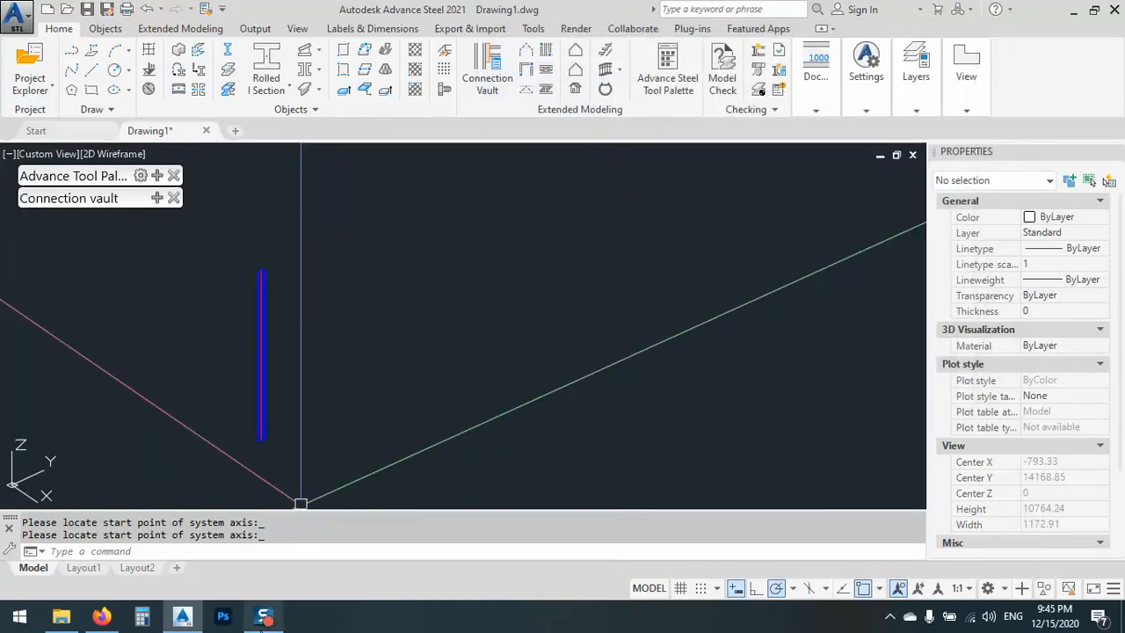
- Add a Base plate connection with default settings to the column's lower end, without an additional concrete object
{"action": "left_click", "coordinate": [158, 198]}
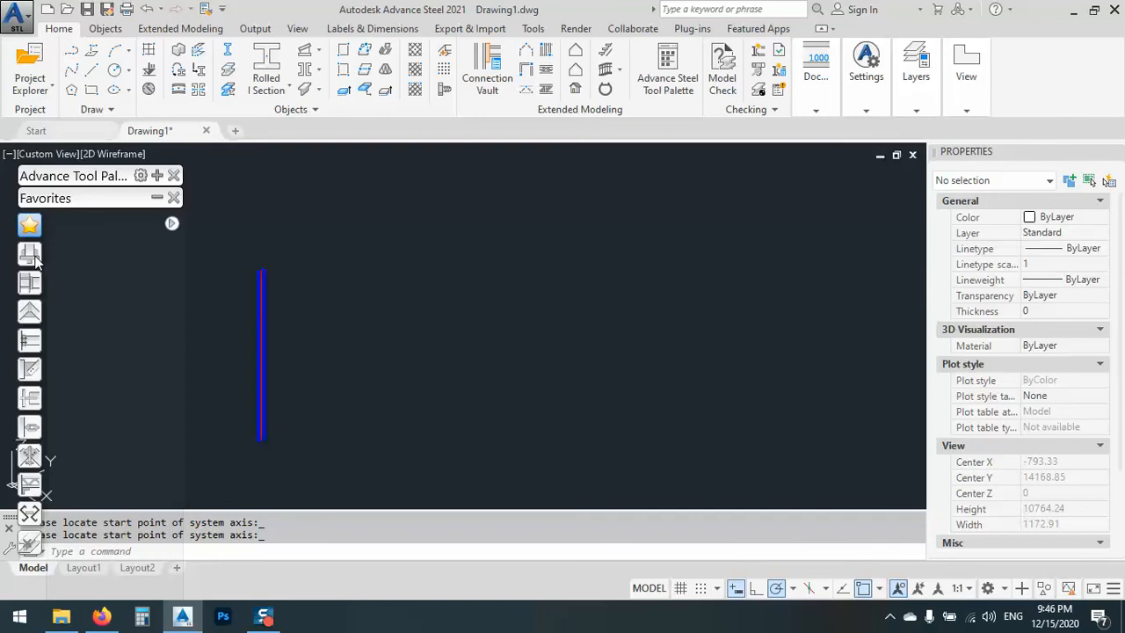
{"action": "left_click", "coordinate": [29, 253]}
{"action": "left_click", "coordinate": [139, 268]}
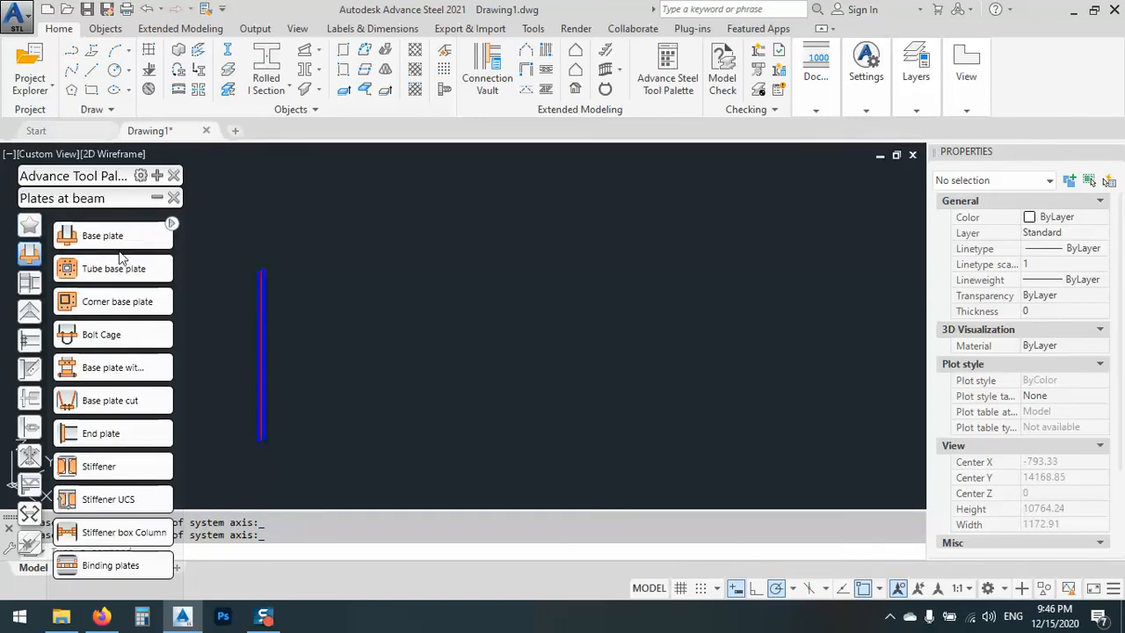
{"action": "left_click", "coordinate": [262, 439]}
{"action": "key", "text": "Return"}
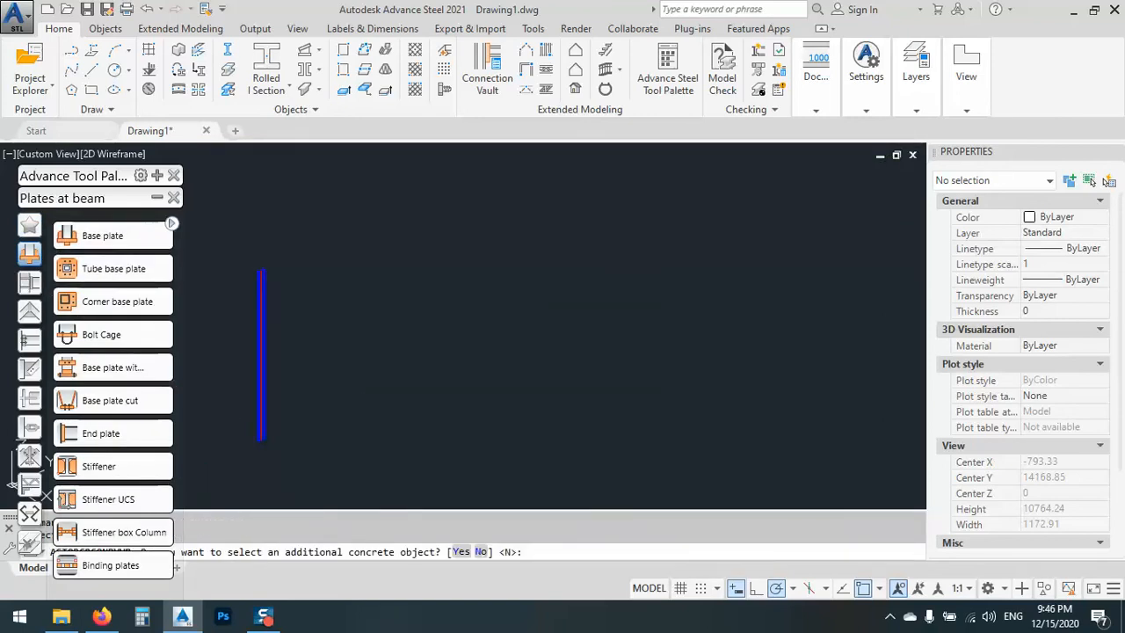
{"action": "key", "text": "Return"}
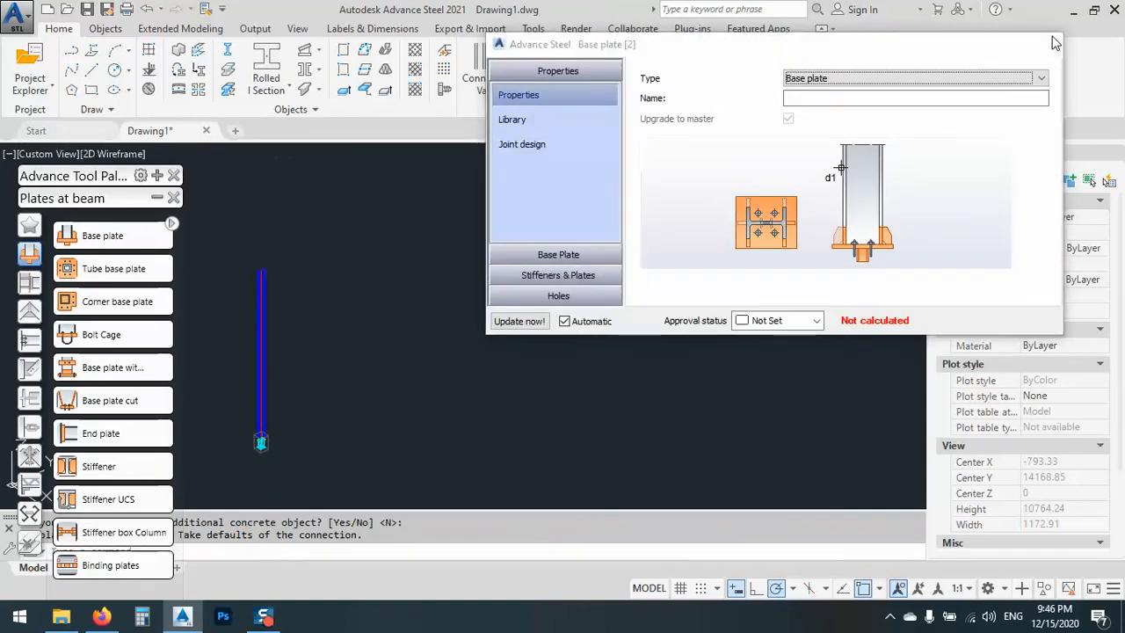
{"action": "left_click", "coordinate": [1049, 39]}
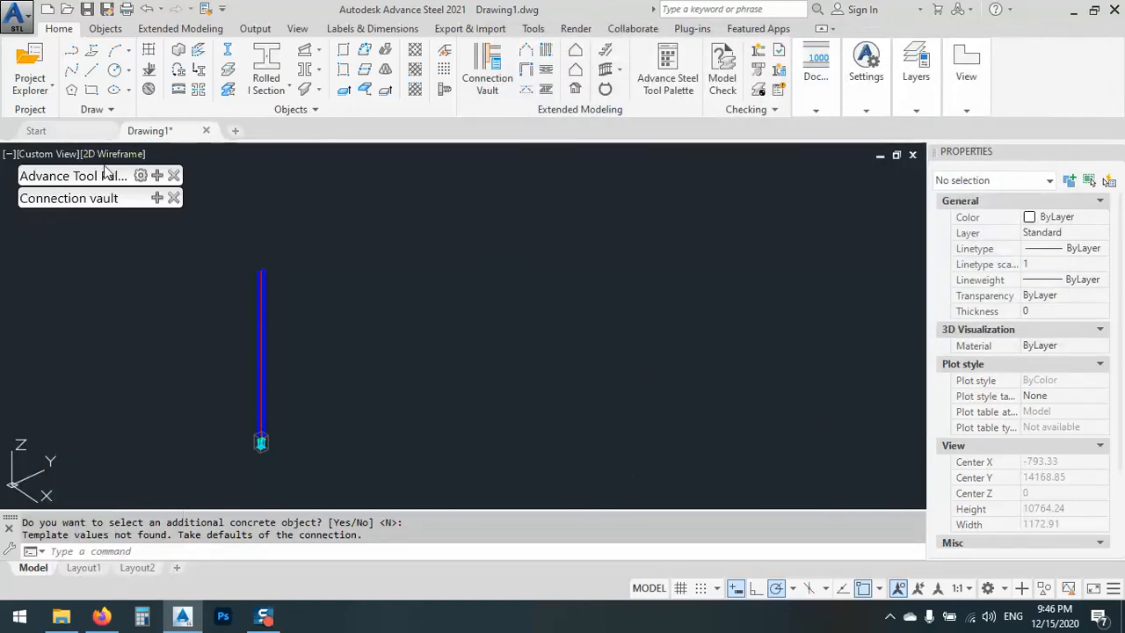
- Open the portal frame drawing from F:\For youtube channel\Advance steel\kurdish corse
{"action": "left_click", "coordinate": [67, 9]}
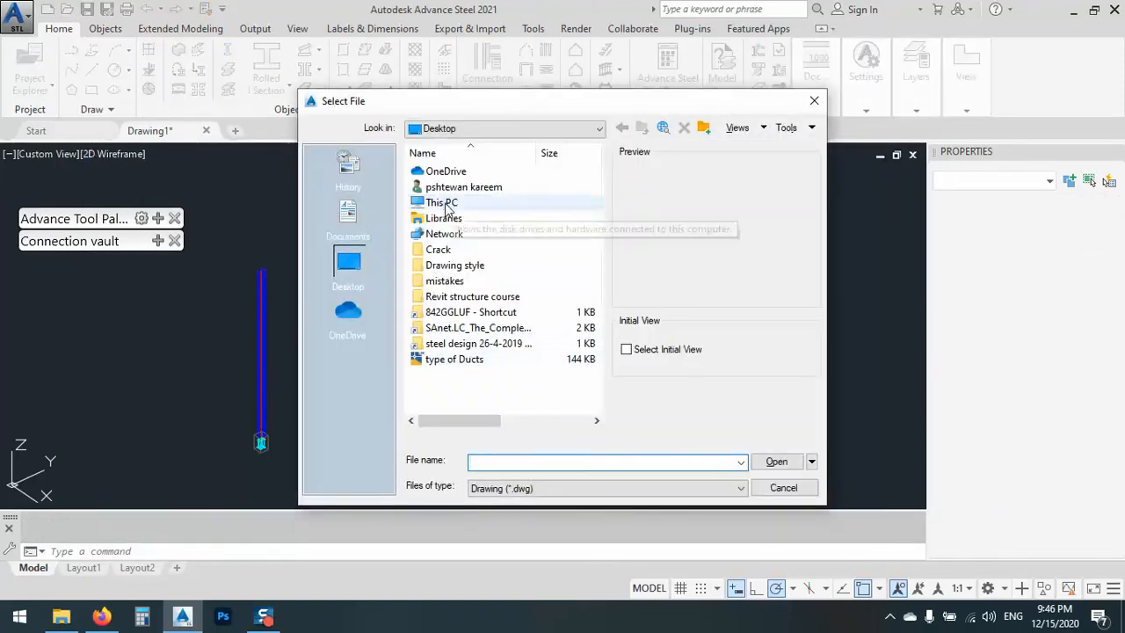
{"action": "double_click", "coordinate": [443, 203]}
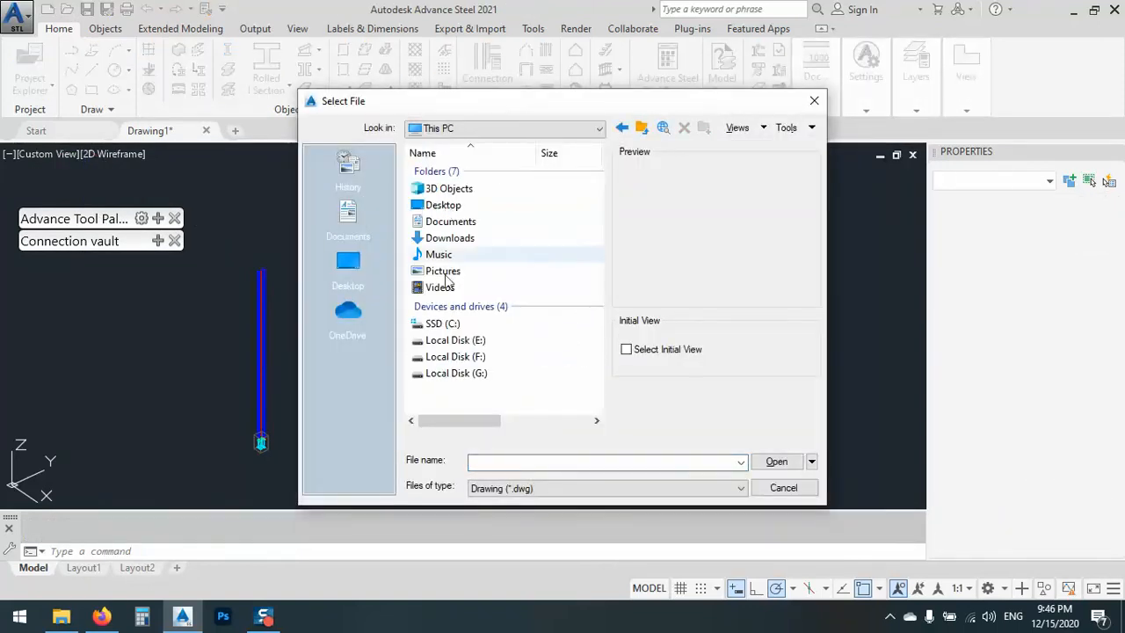
{"action": "double_click", "coordinate": [452, 340]}
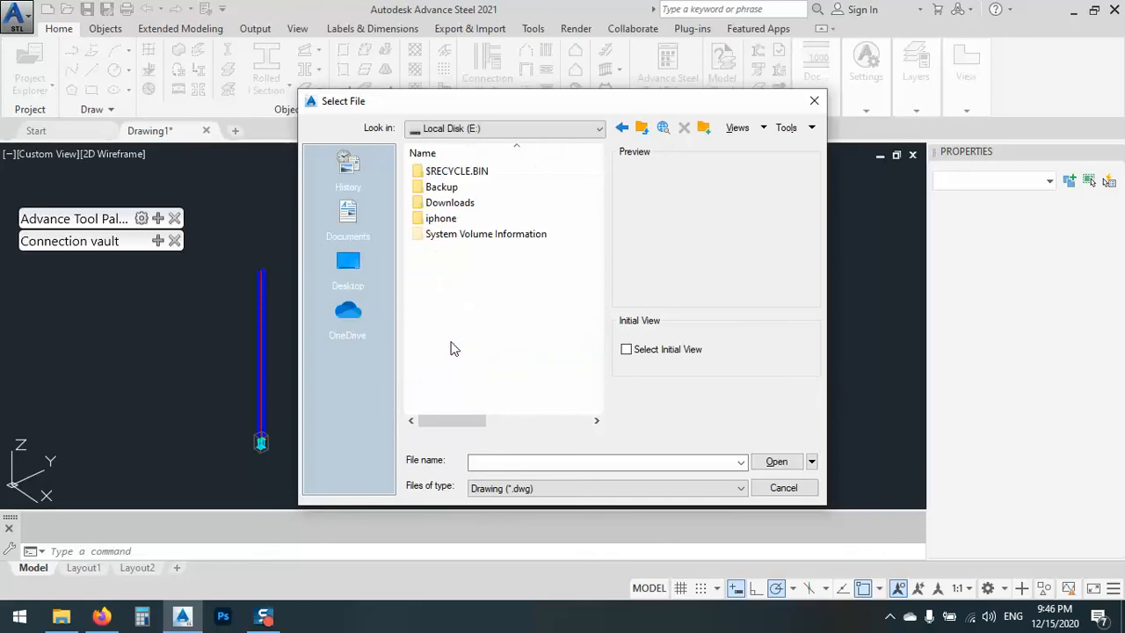
{"action": "left_click", "coordinate": [643, 132]}
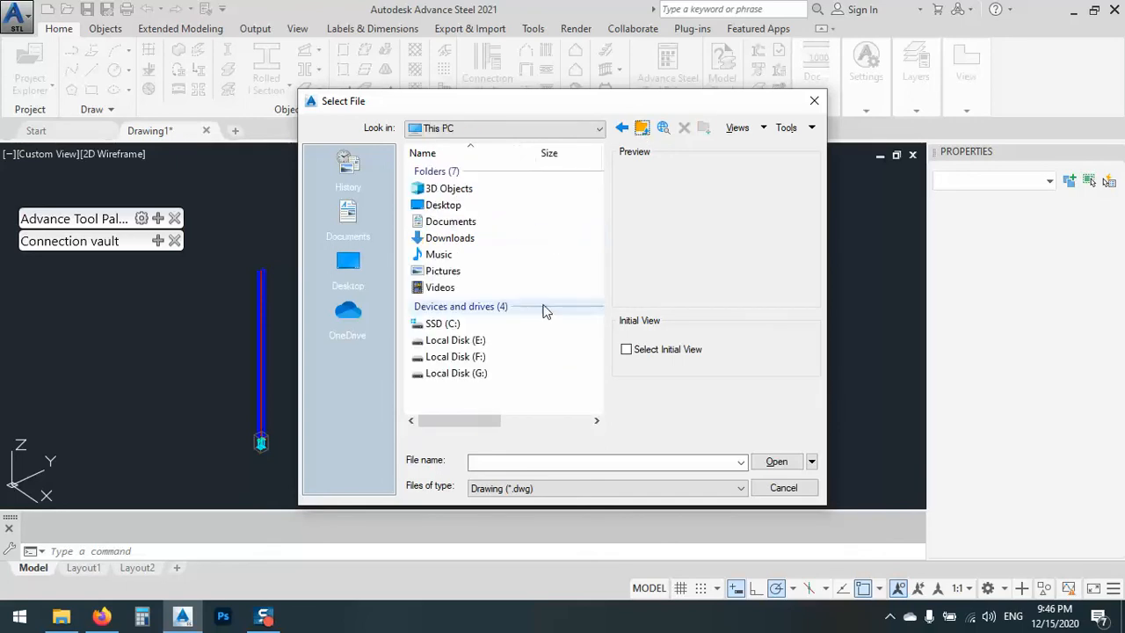
{"action": "double_click", "coordinate": [460, 355]}
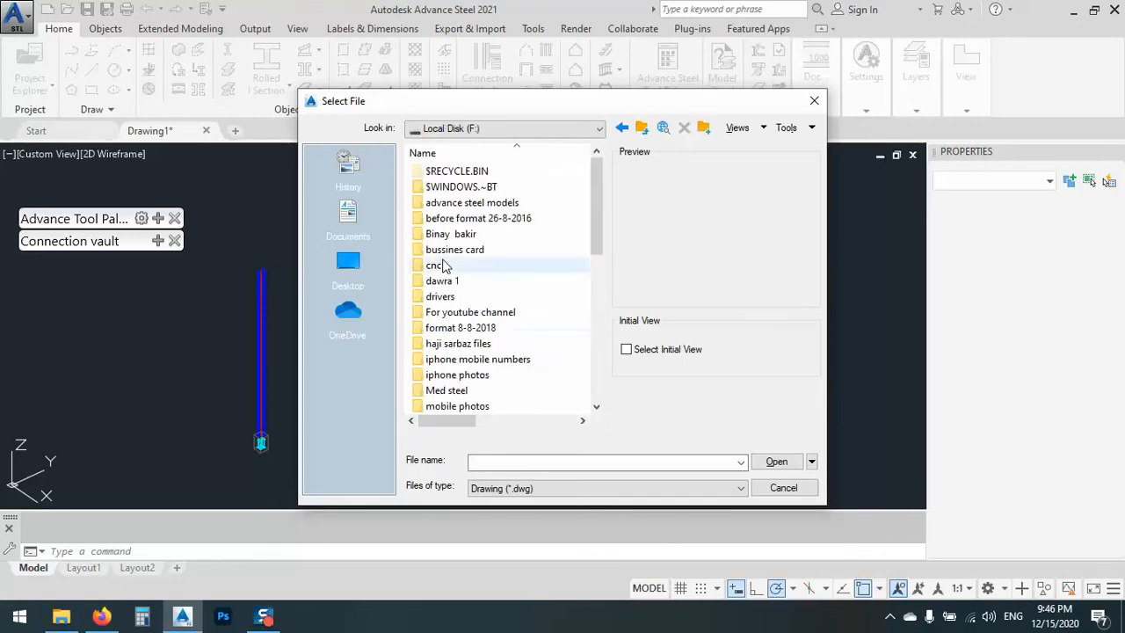
{"action": "double_click", "coordinate": [460, 312]}
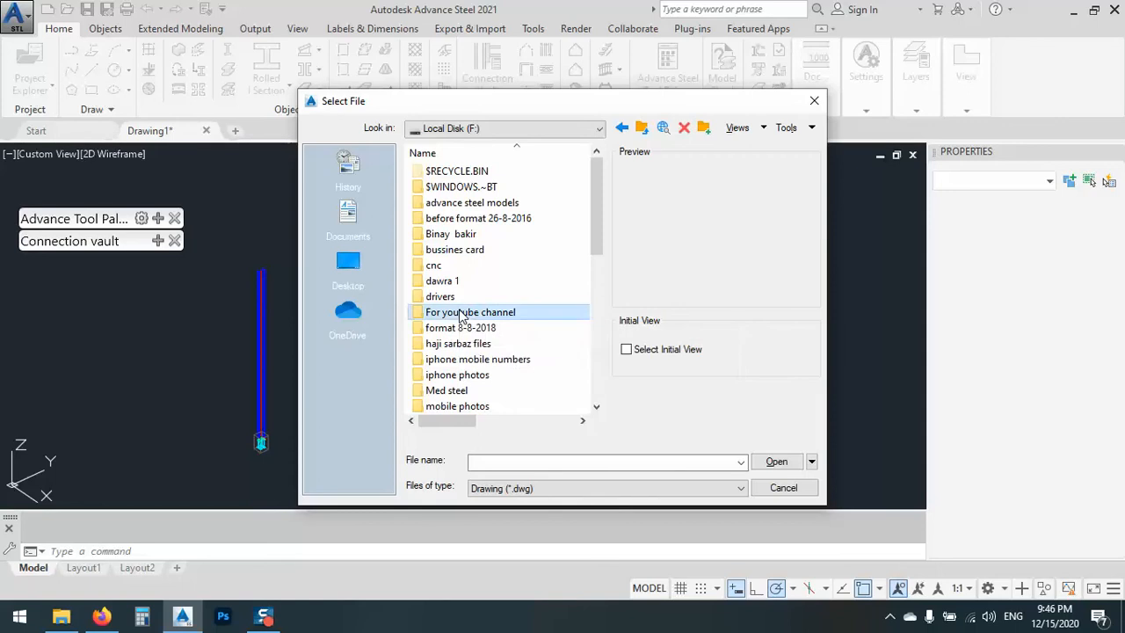
{"action": "double_click", "coordinate": [431, 186]}
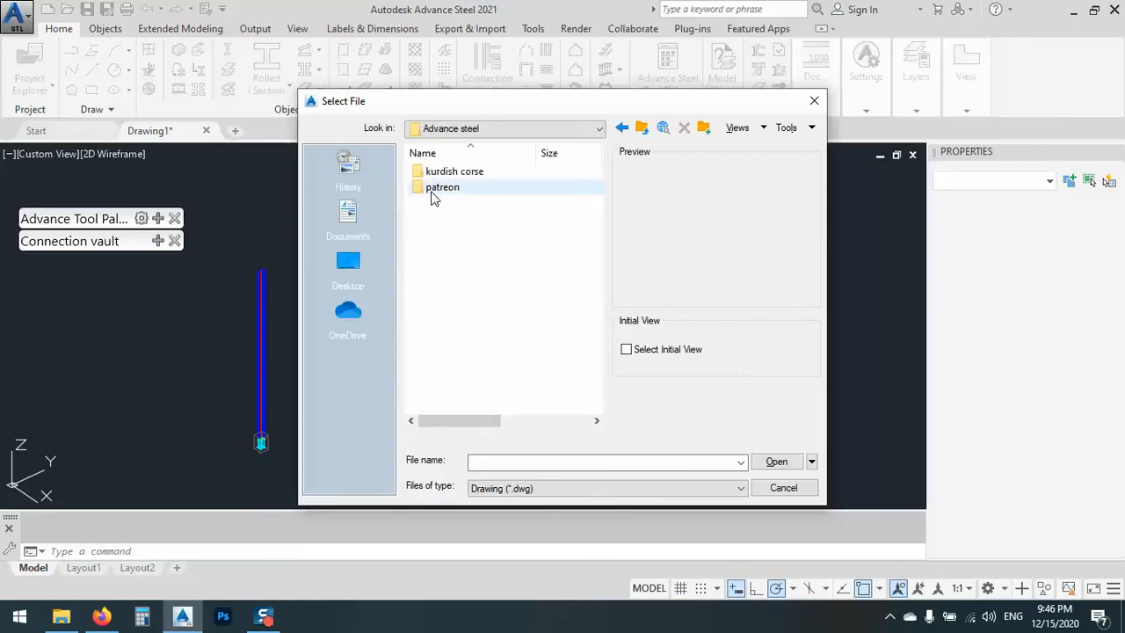
{"action": "double_click", "coordinate": [431, 171]}
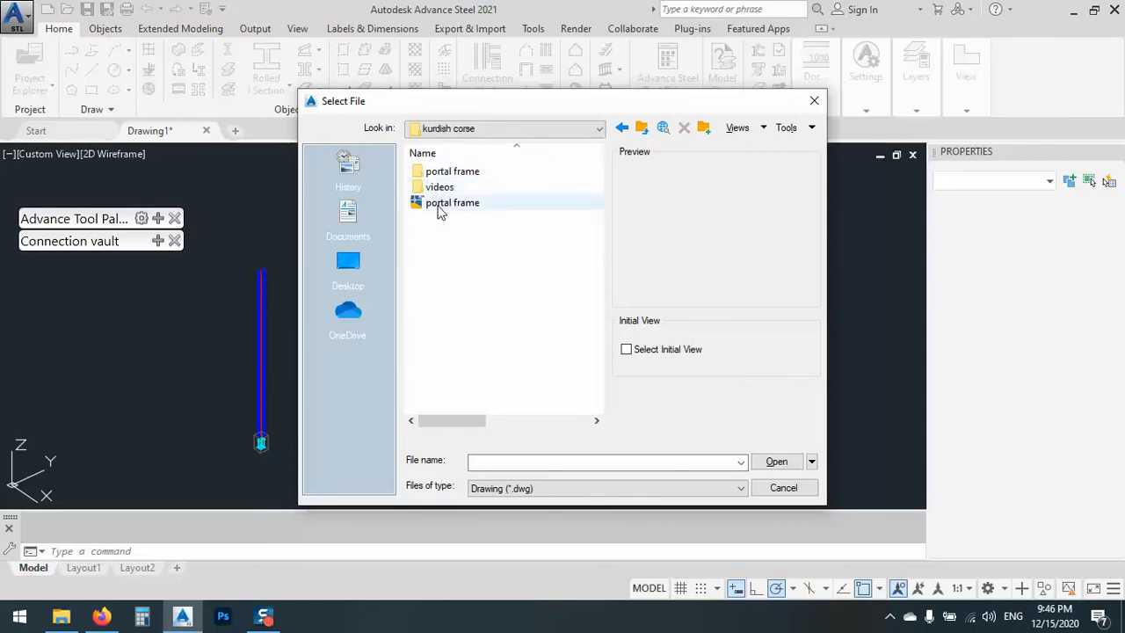
{"action": "left_click", "coordinate": [440, 204]}
{"action": "double_click", "coordinate": [439, 207]}
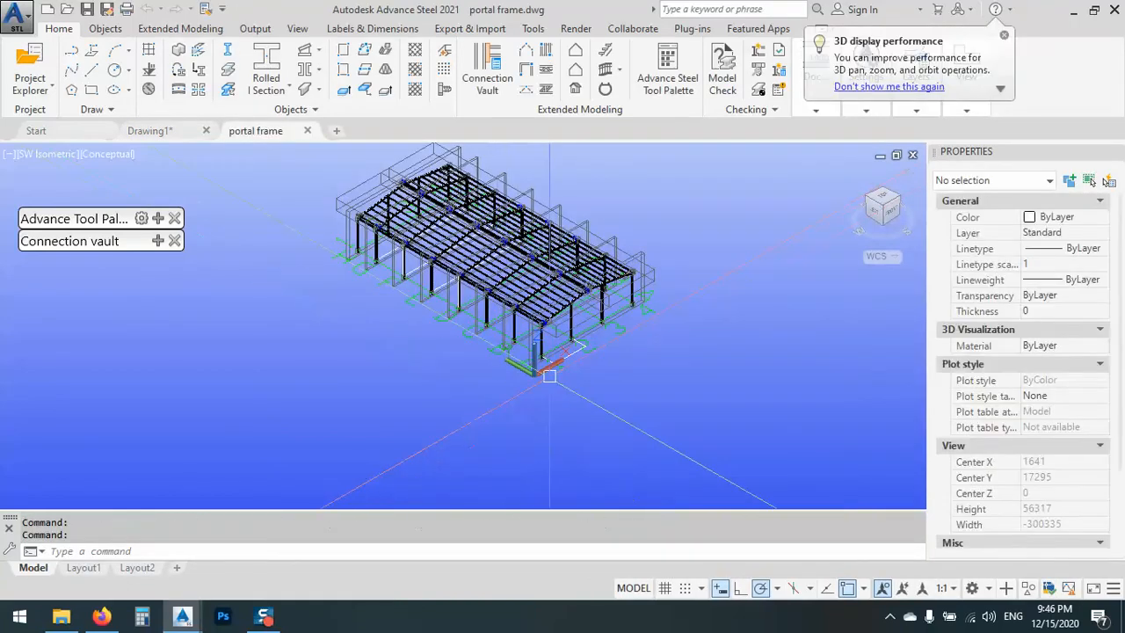
- Select the corner column of the portal frame and check the status of its assembly detail
{"action": "scroll", "coordinate": [541, 352], "scroll_direction": "up", "scroll_amount": 2}
{"action": "scroll", "coordinate": [539, 360], "scroll_direction": "up", "scroll_amount": 10}
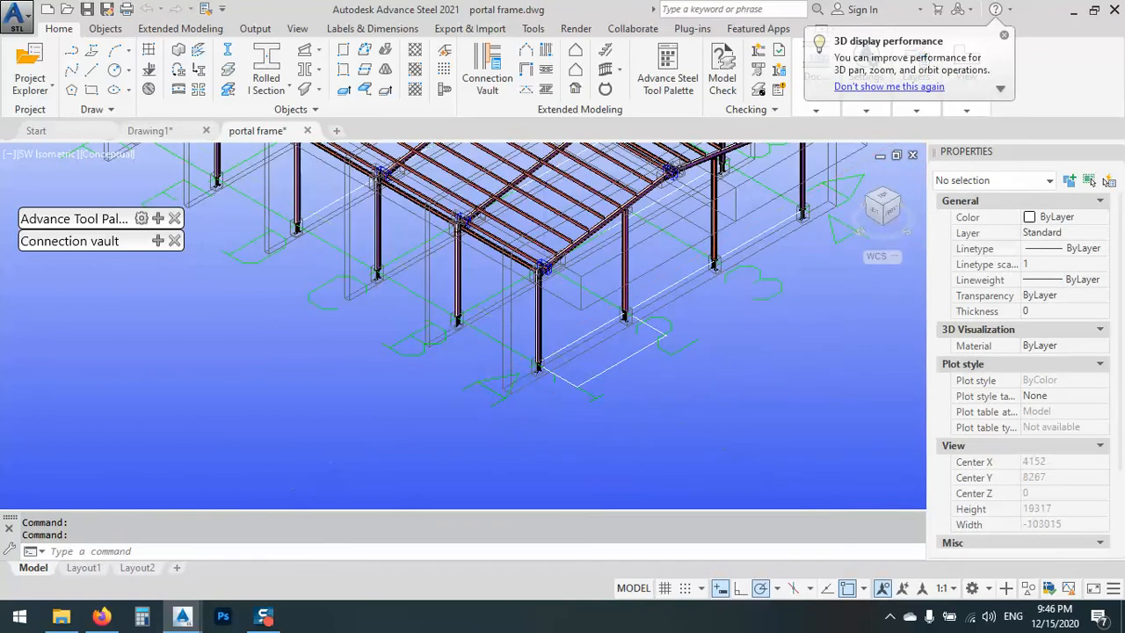
{"action": "left_click", "coordinate": [512, 317]}
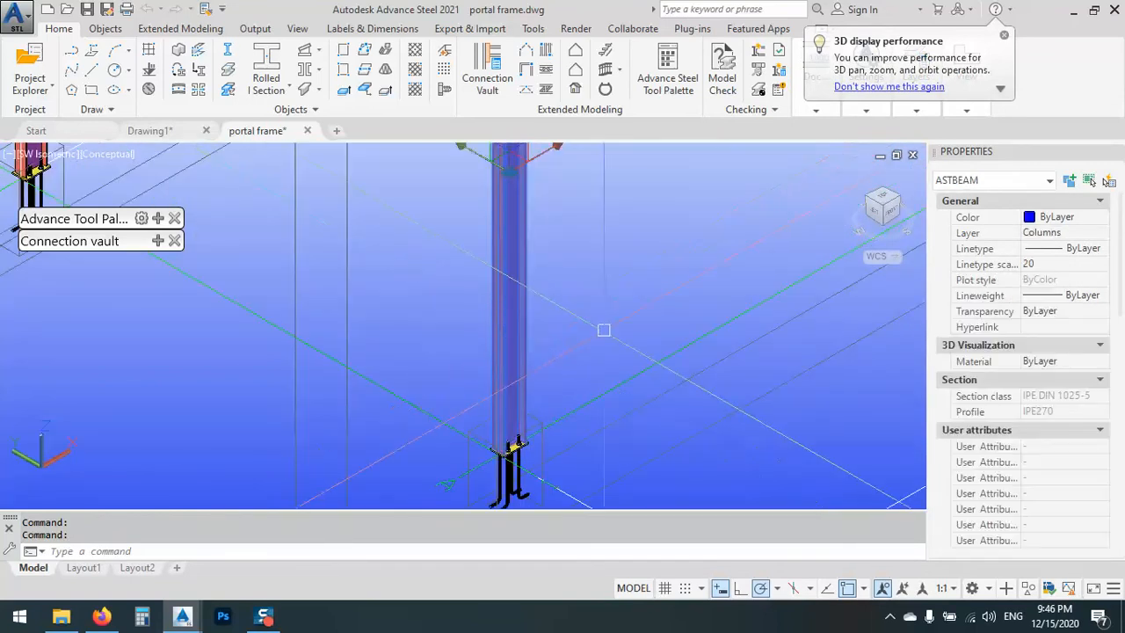
{"action": "right_click", "coordinate": [603, 326]}
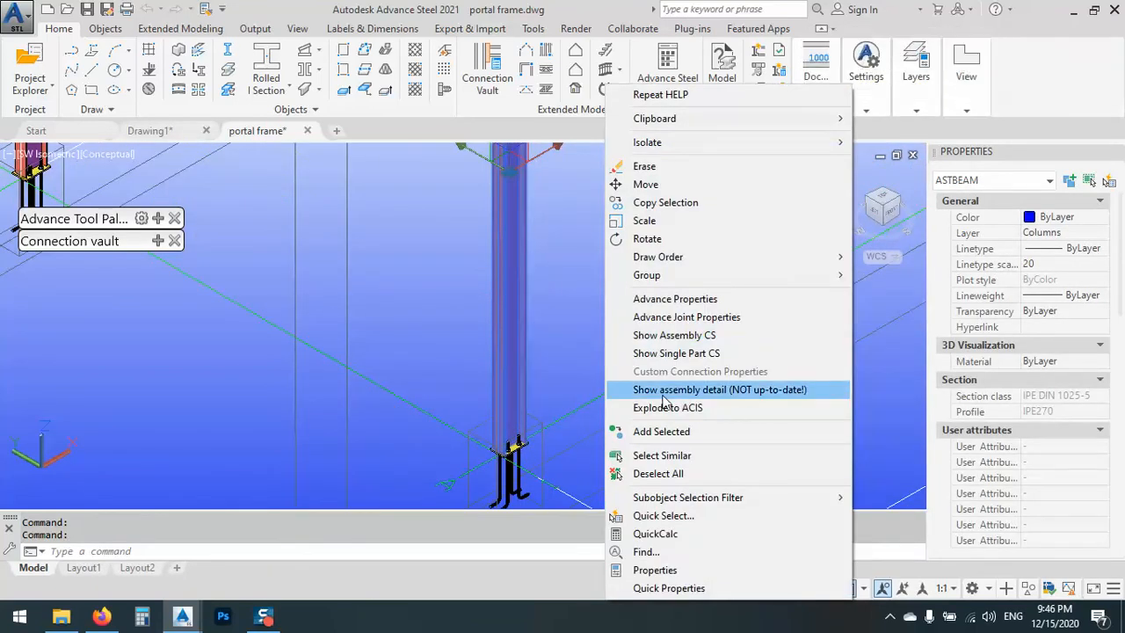
{"action": "left_click", "coordinate": [219, 35]}
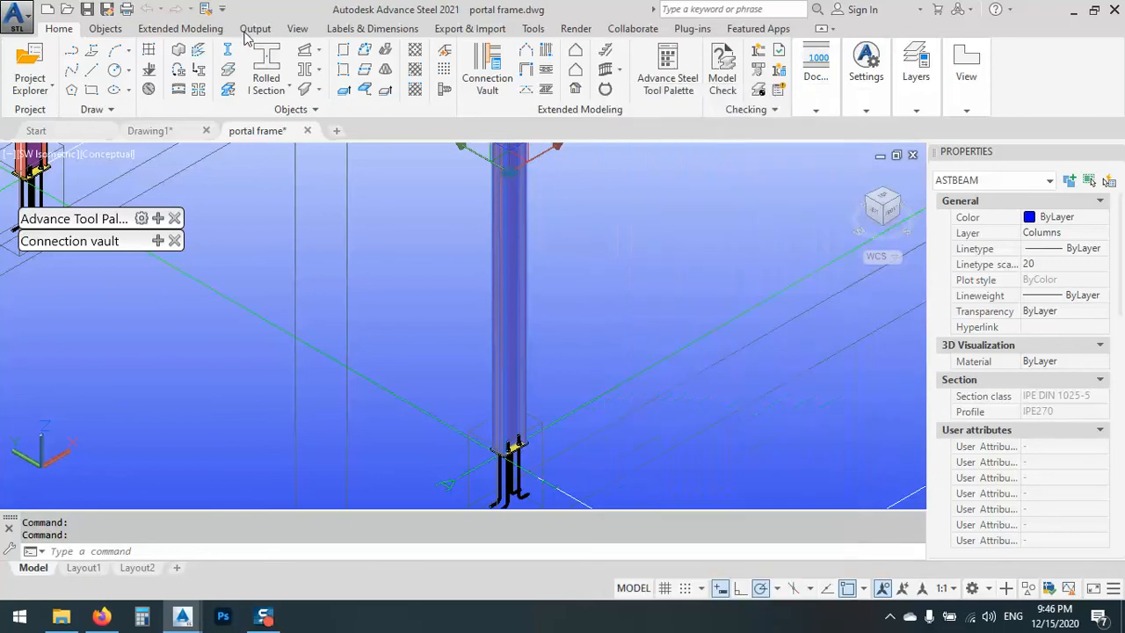
- Force an update of the details listed as Update required in the Document Manager
{"action": "left_click", "coordinate": [254, 29]}
{"action": "left_click", "coordinate": [232, 67]}
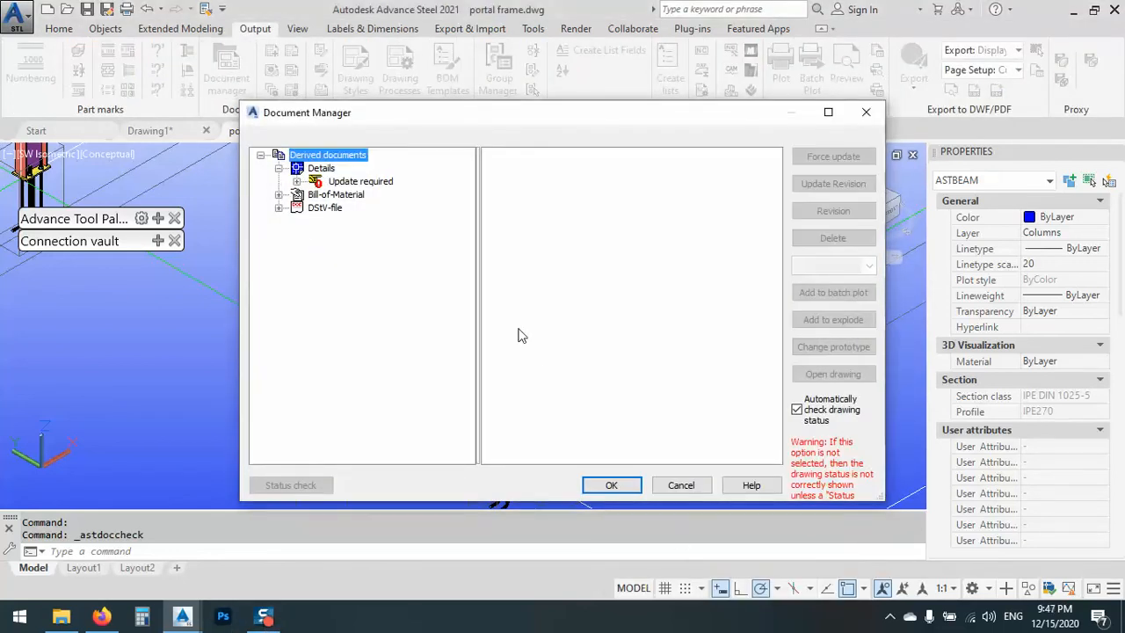
{"action": "left_click", "coordinate": [360, 181]}
{"action": "left_click", "coordinate": [833, 155]}
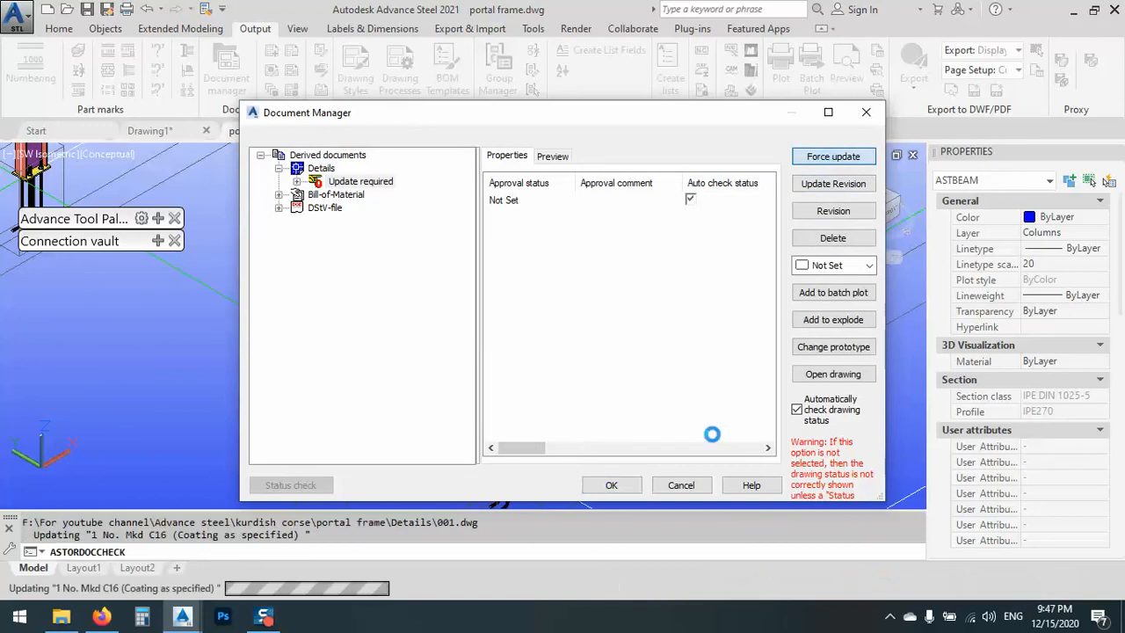
{"action": "mouse_move", "coordinate": [272, 620]}
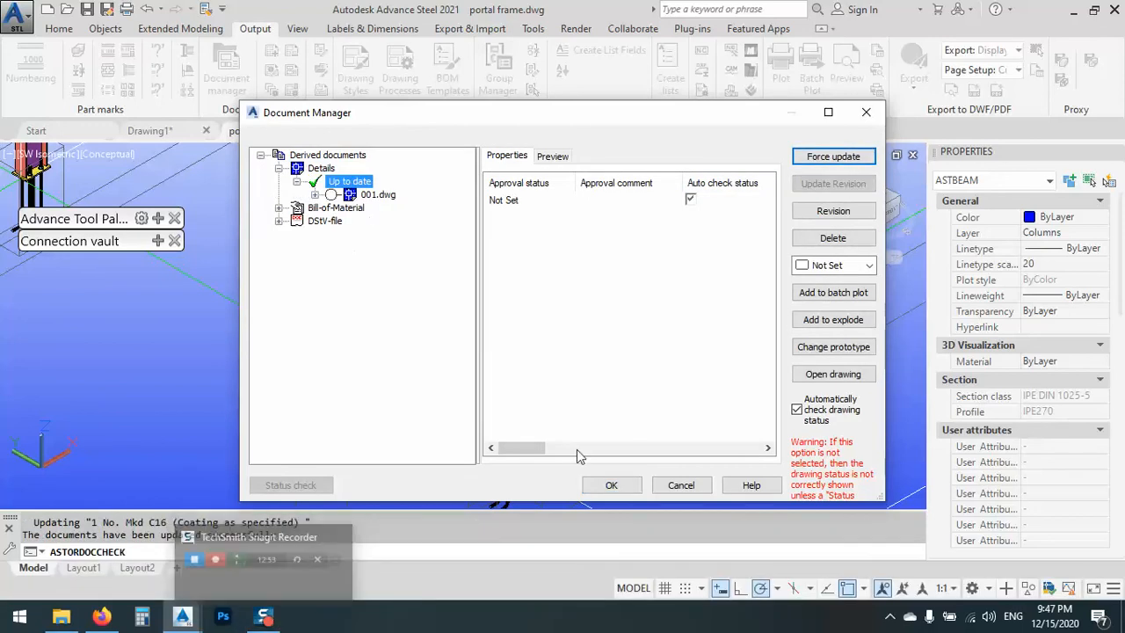
- Open the updated detail 001.dwg, examine its assembly views and close it without saving
{"action": "double_click", "coordinate": [378, 194]}
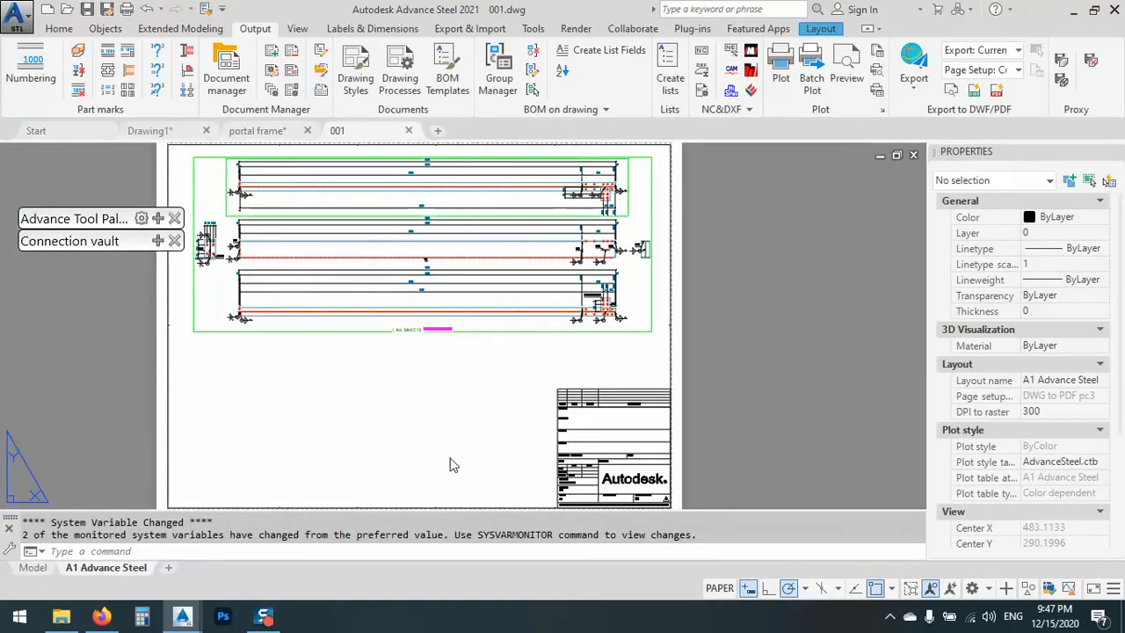
{"action": "scroll", "coordinate": [544, 290], "scroll_direction": "up", "scroll_amount": 5}
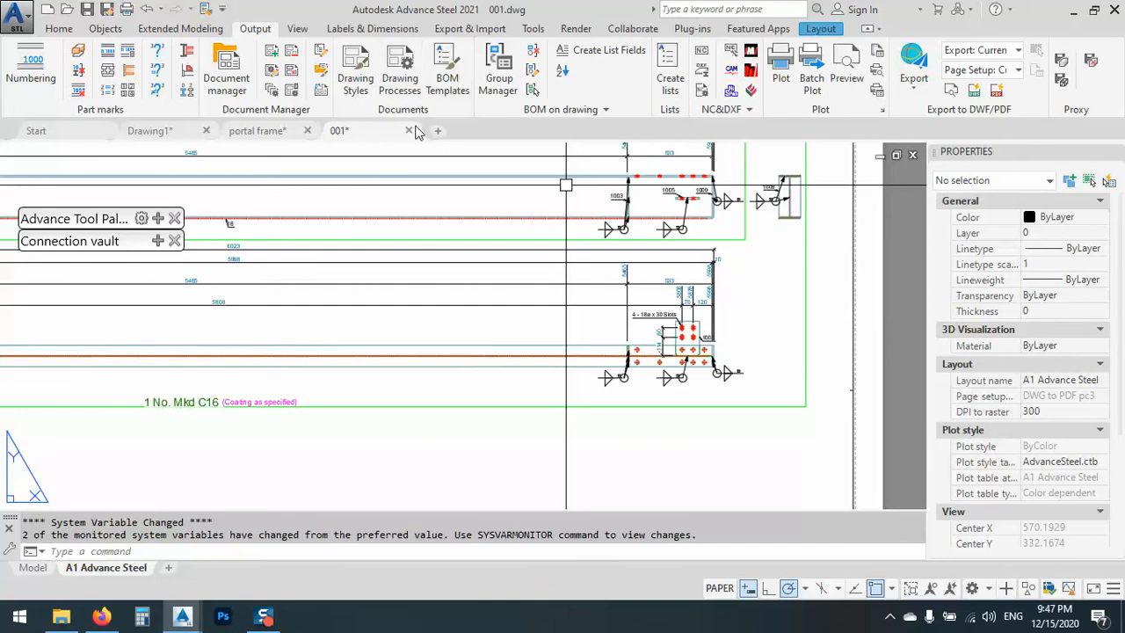
{"action": "left_click", "coordinate": [410, 130]}
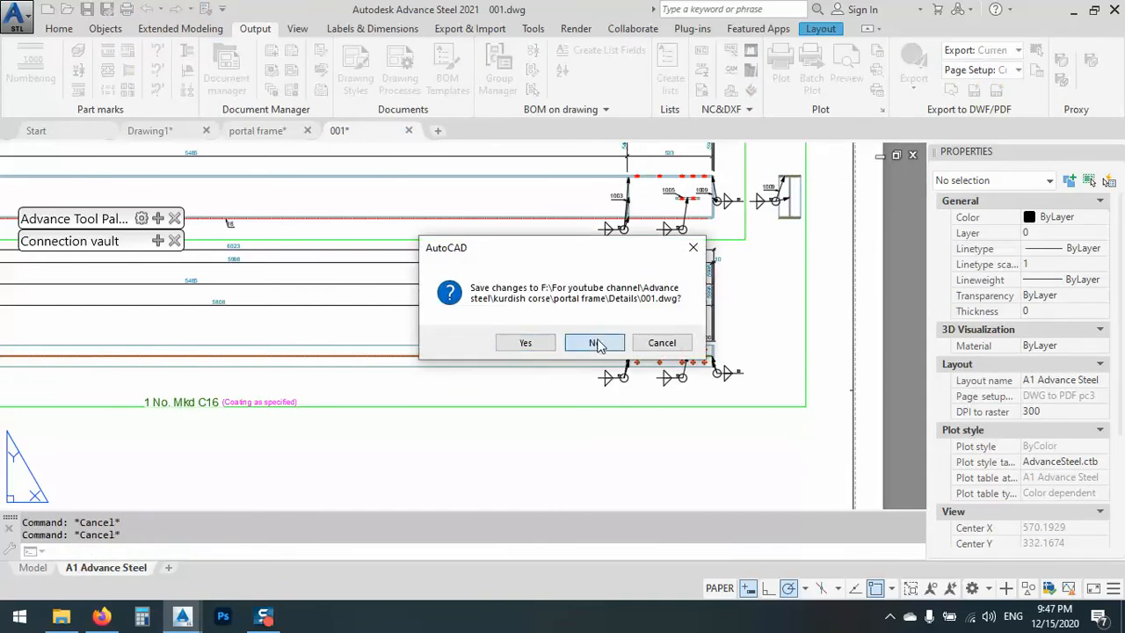
{"action": "left_click", "coordinate": [596, 343]}
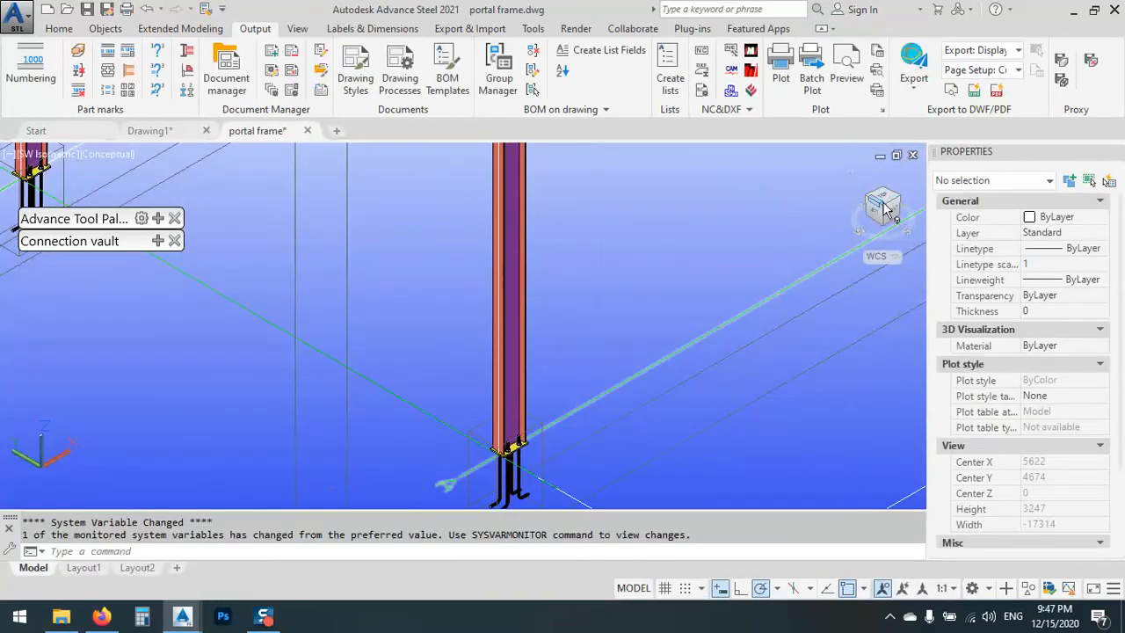
- Show the whole portal frame in SW Isometric view and align the UCS to the current view
{"action": "left_click", "coordinate": [886, 206]}
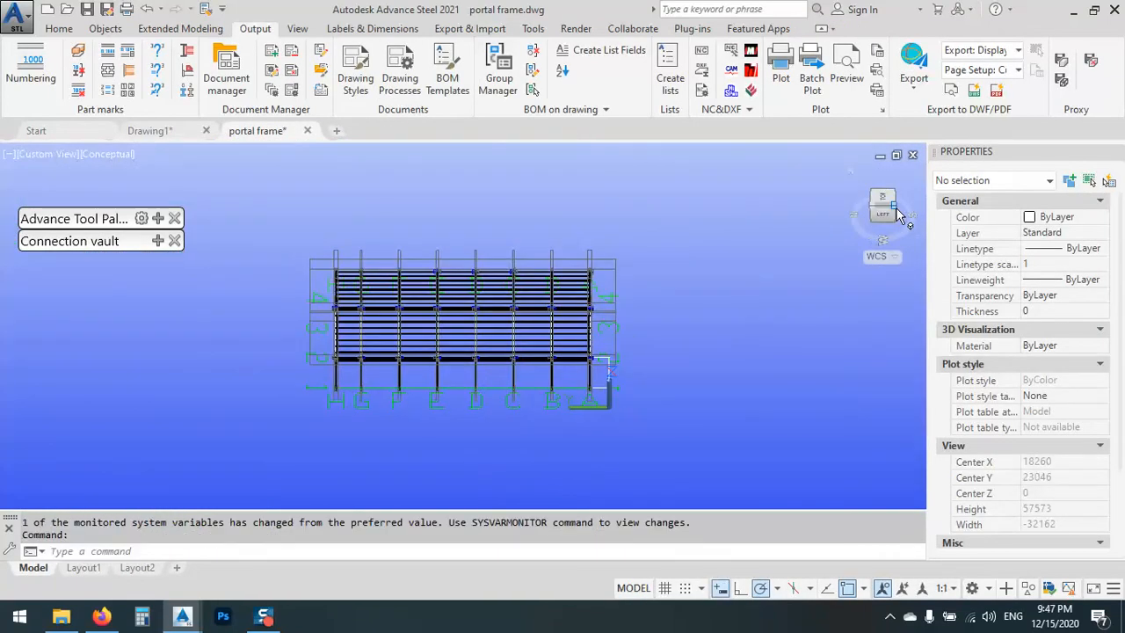
{"action": "left_click", "coordinate": [900, 216]}
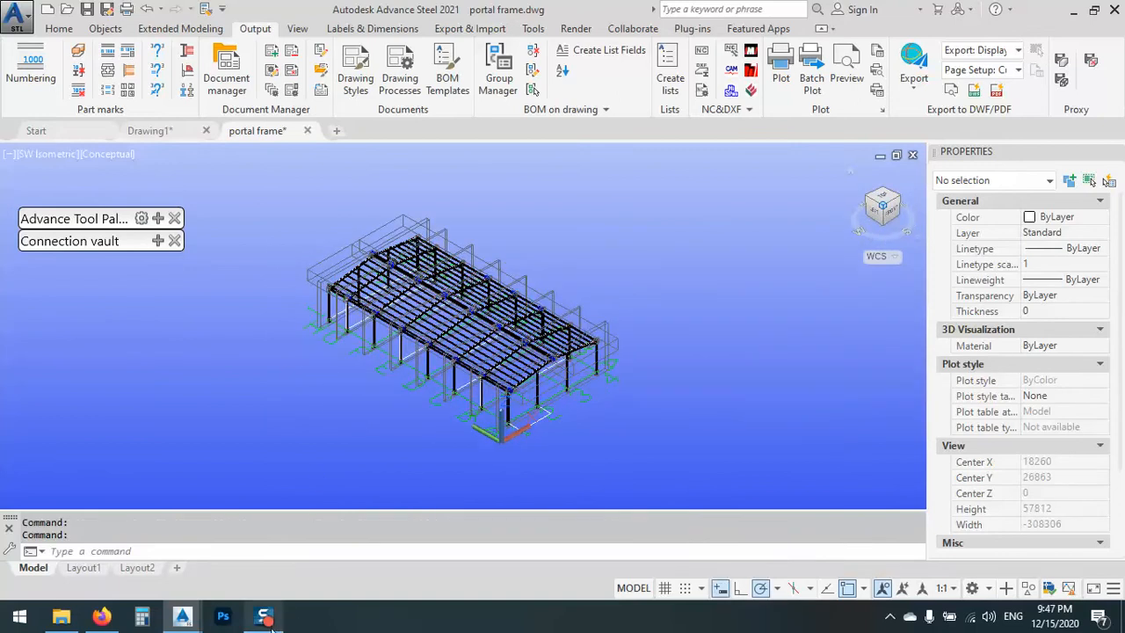
{"action": "left_click", "coordinate": [157, 219]}
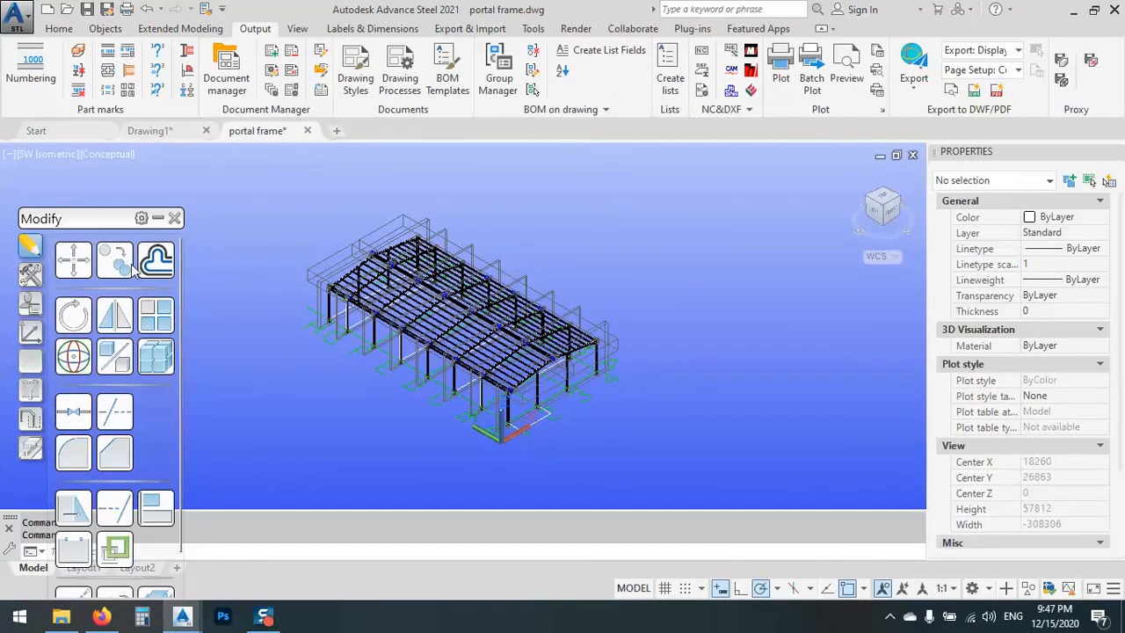
{"action": "left_click", "coordinate": [32, 337]}
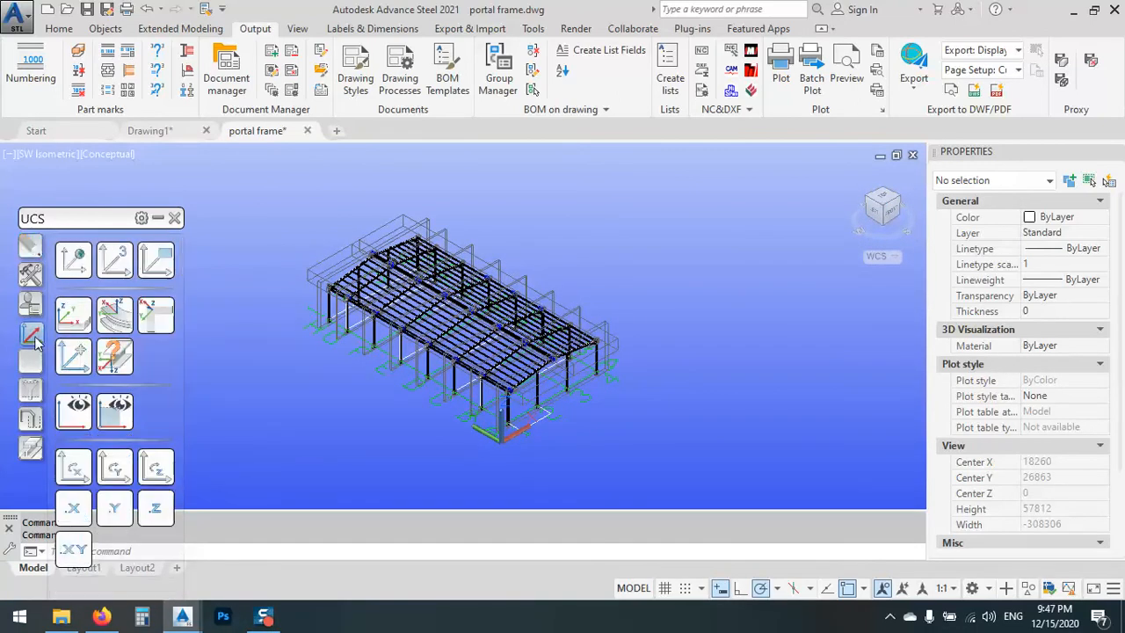
{"action": "left_click", "coordinate": [157, 261]}
- Run the Assemblies A3 - Single with Parts drawing process on the corner column, keeping the proposed process properties
{"action": "scroll", "coordinate": [443, 321], "scroll_direction": "up", "scroll_amount": 6}
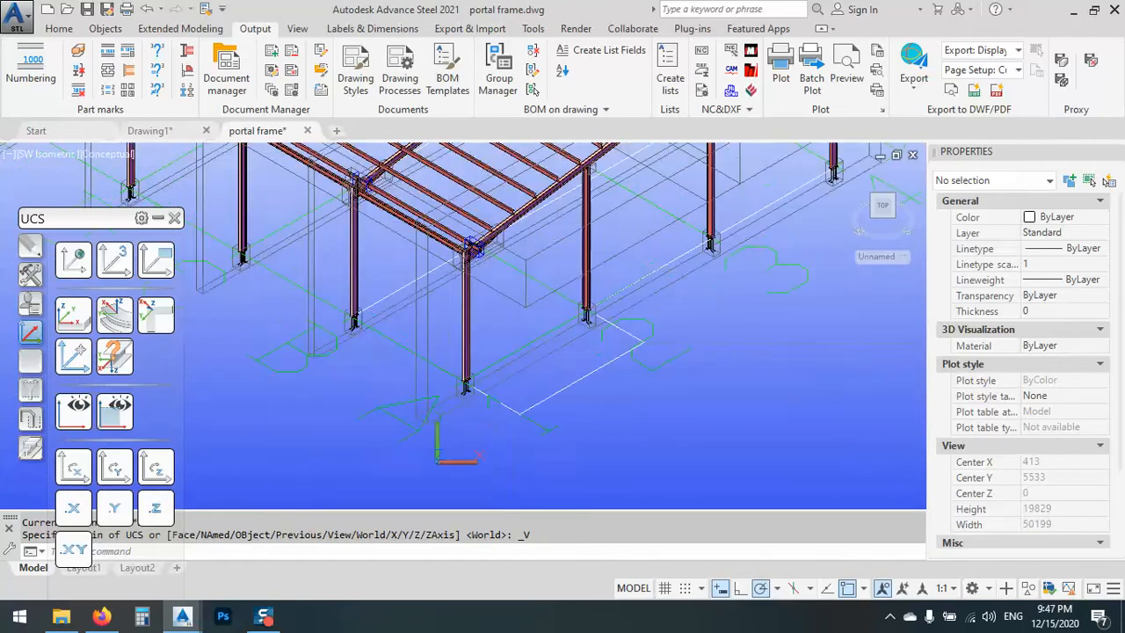
{"action": "left_click", "coordinate": [443, 321]}
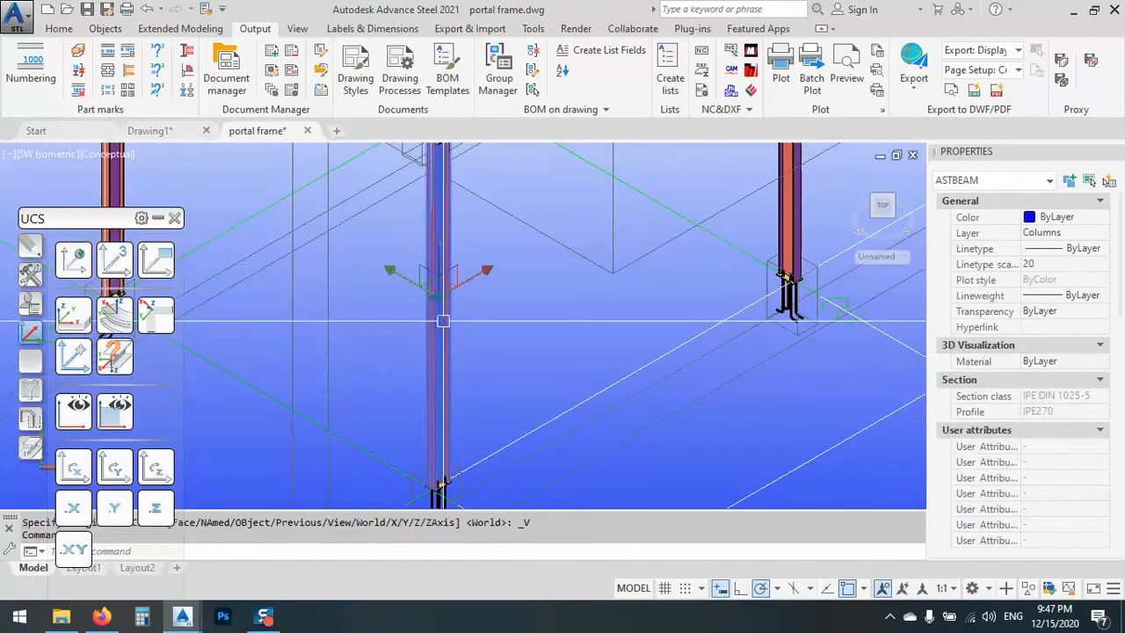
{"action": "left_click", "coordinate": [268, 89]}
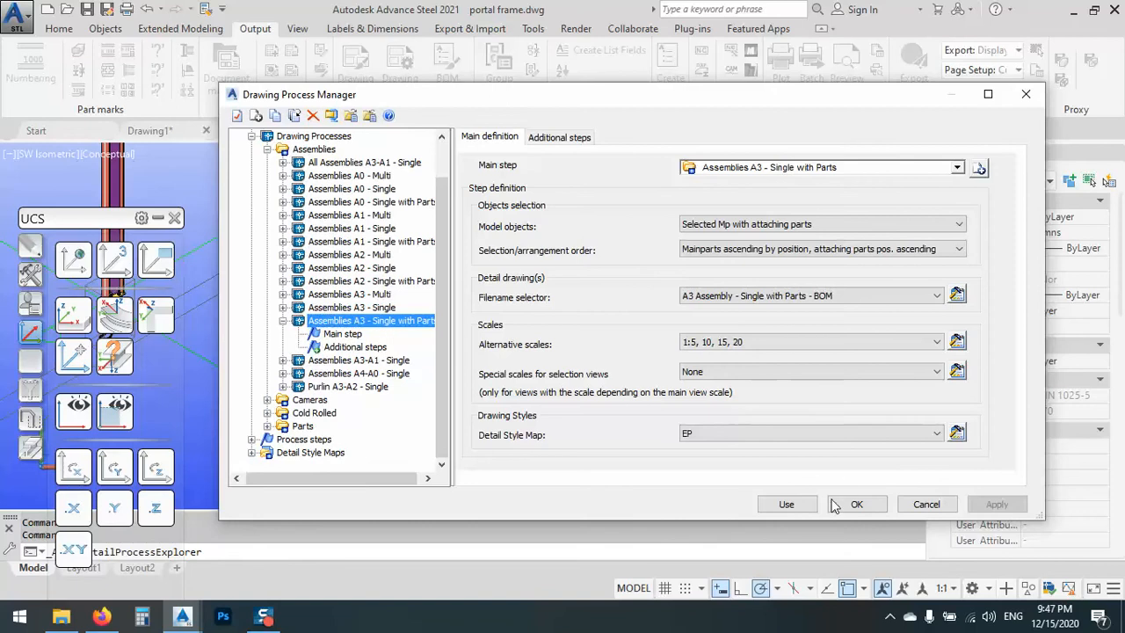
{"action": "left_click", "coordinate": [790, 502]}
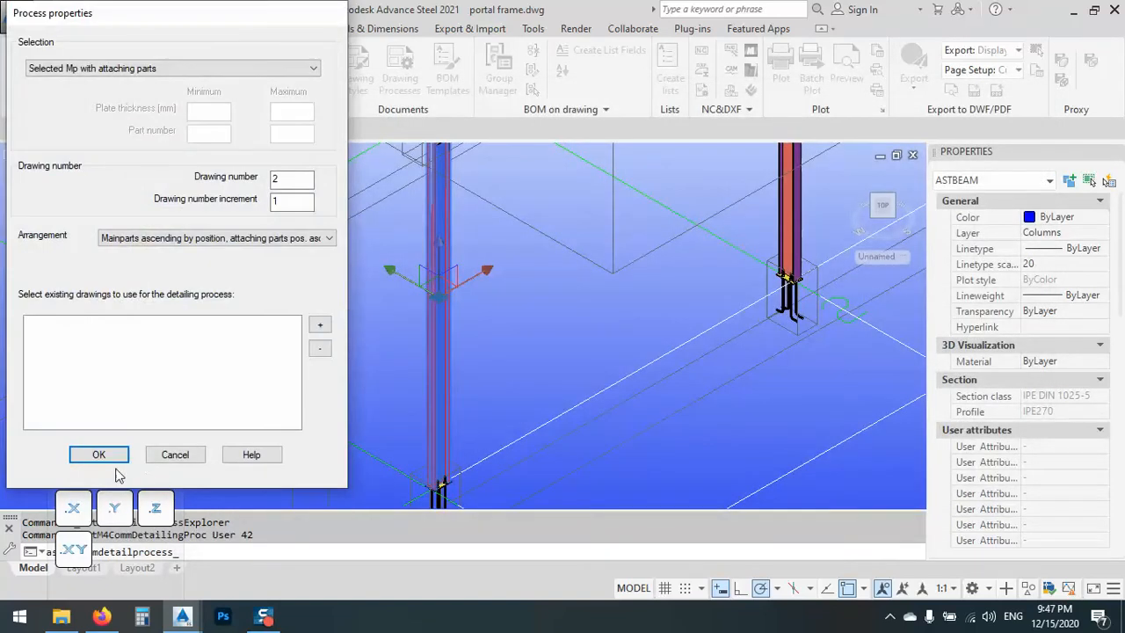
{"action": "left_click", "coordinate": [115, 459]}
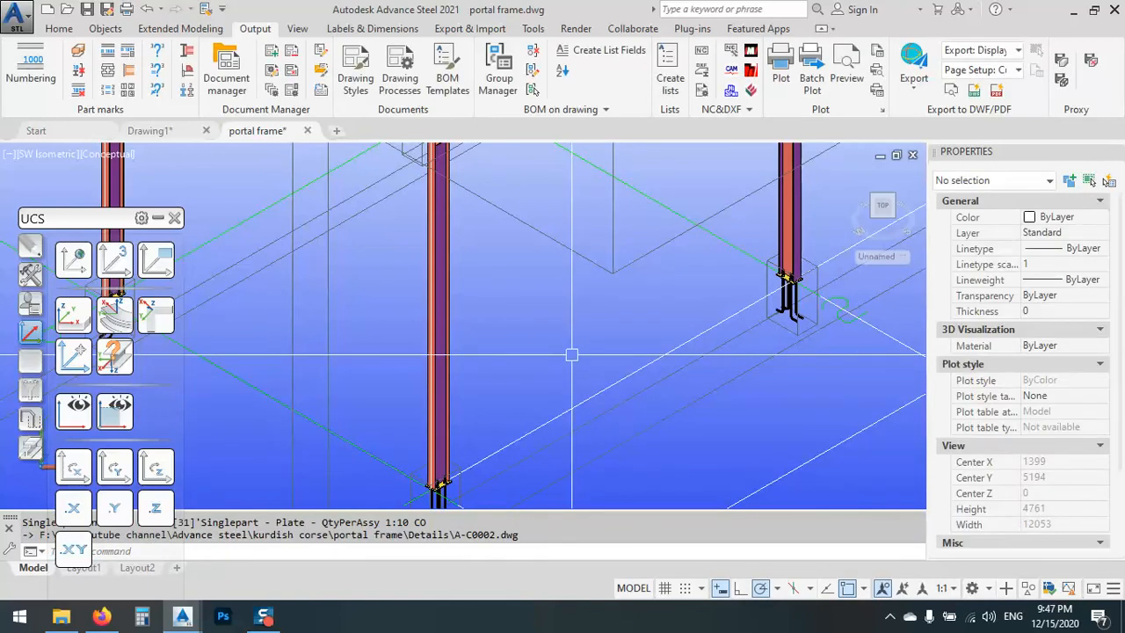
- Open assembly detail A-C0002 from the corner column in the model
{"action": "scroll", "coordinate": [442, 338], "scroll_direction": "up", "scroll_amount": 3}
{"action": "left_click", "coordinate": [442, 339]}
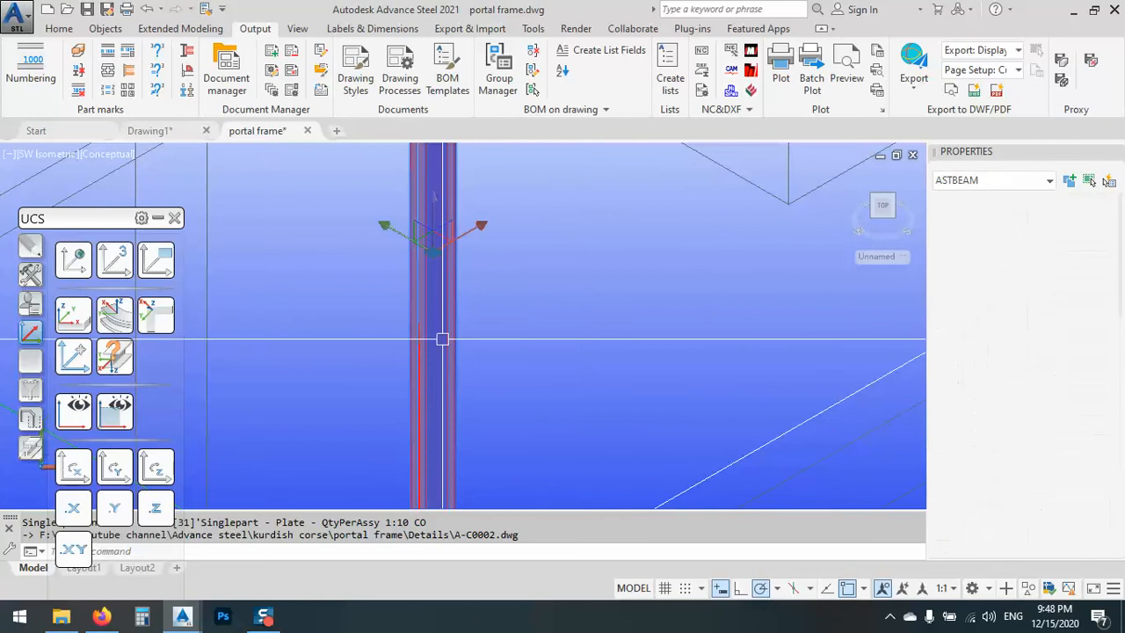
{"action": "right_click", "coordinate": [511, 328]}
{"action": "mouse_move", "coordinate": [604, 397]}
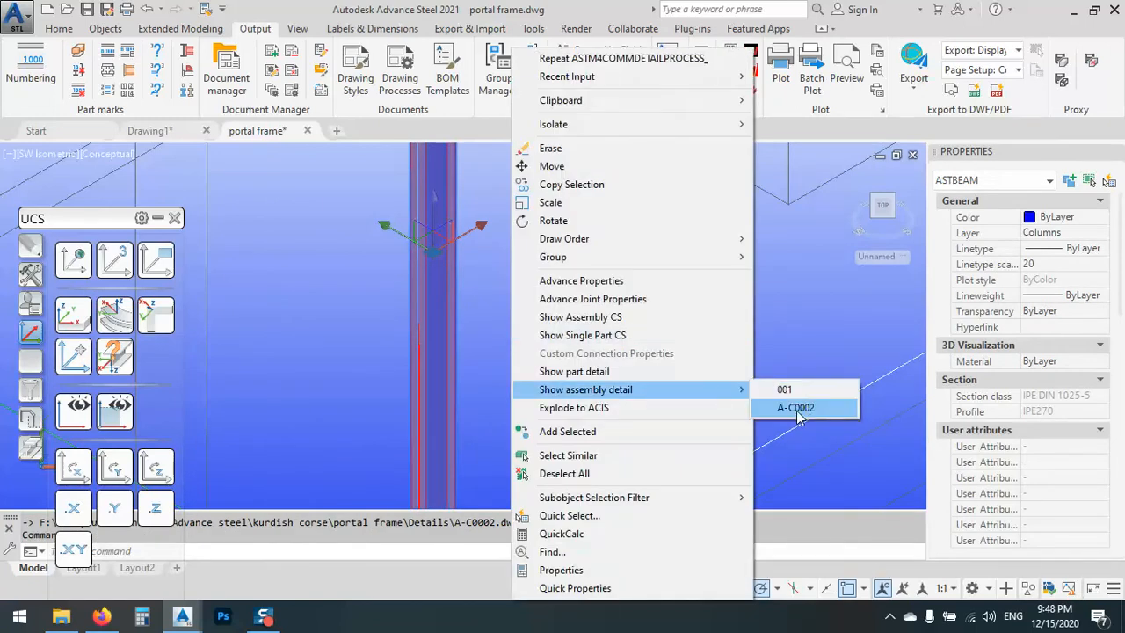
{"action": "left_click", "coordinate": [799, 410]}
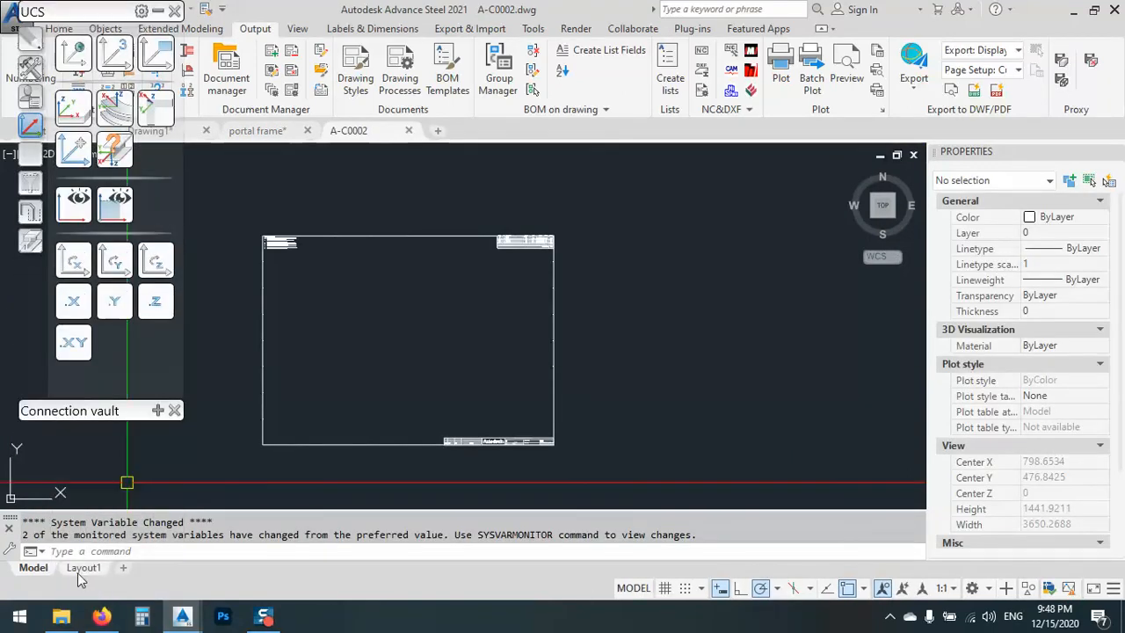
- Switch the A-C0002 drawing to Layout1 and examine the column's assembly views, dimensions and weld symbols
{"action": "left_click", "coordinate": [81, 567]}
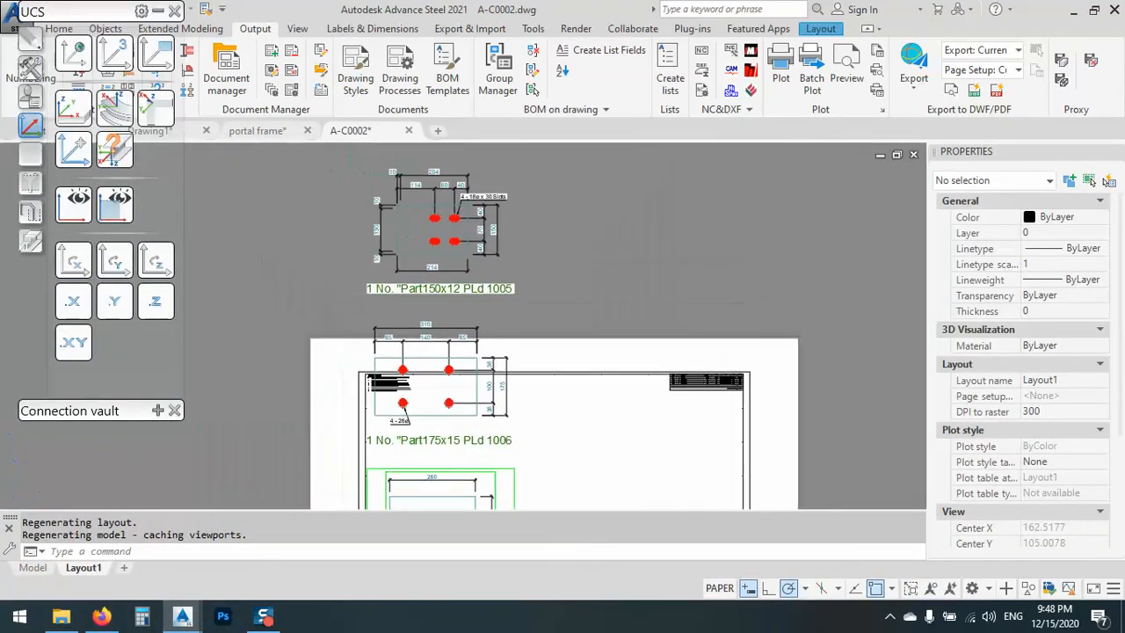
{"action": "scroll", "coordinate": [534, 301], "scroll_direction": "up", "scroll_amount": 8}
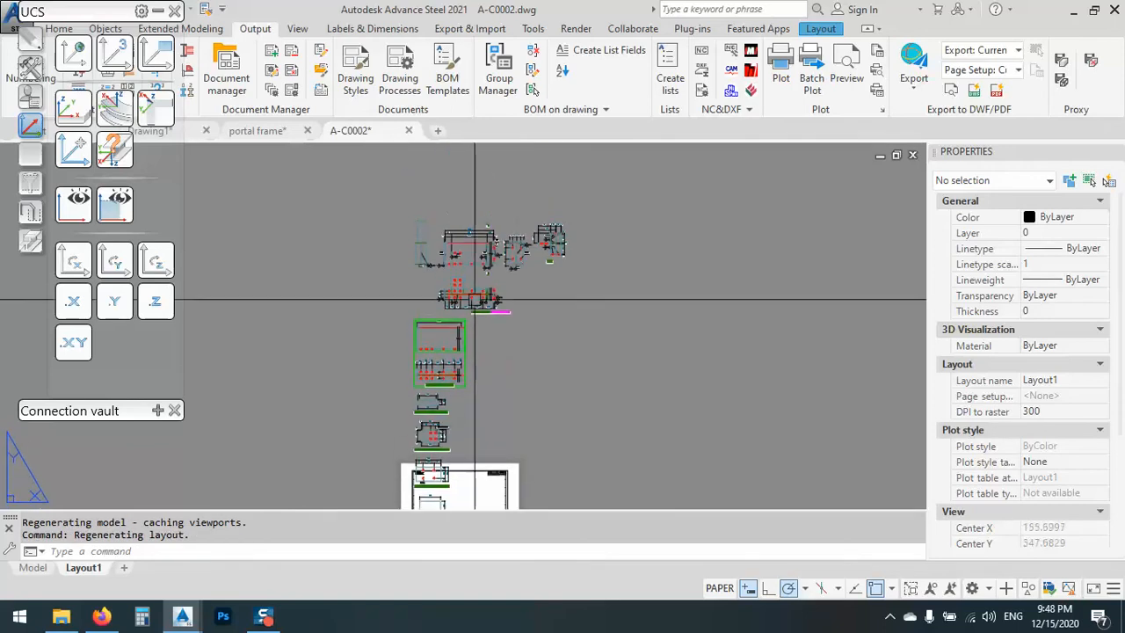
{"action": "scroll", "coordinate": [534, 301], "scroll_direction": "down", "scroll_amount": 5}
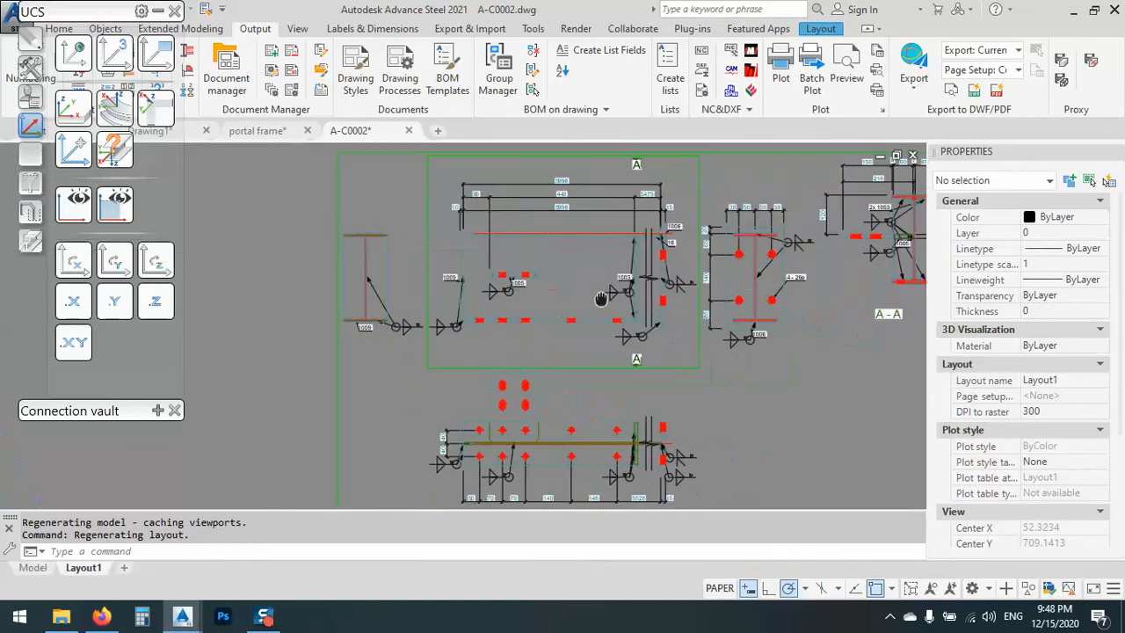
- Close the A-C0002 drawing without saving the changes
{"action": "middle_click_drag", "start_coordinate": [429, 429], "coordinate": [444, 314]}
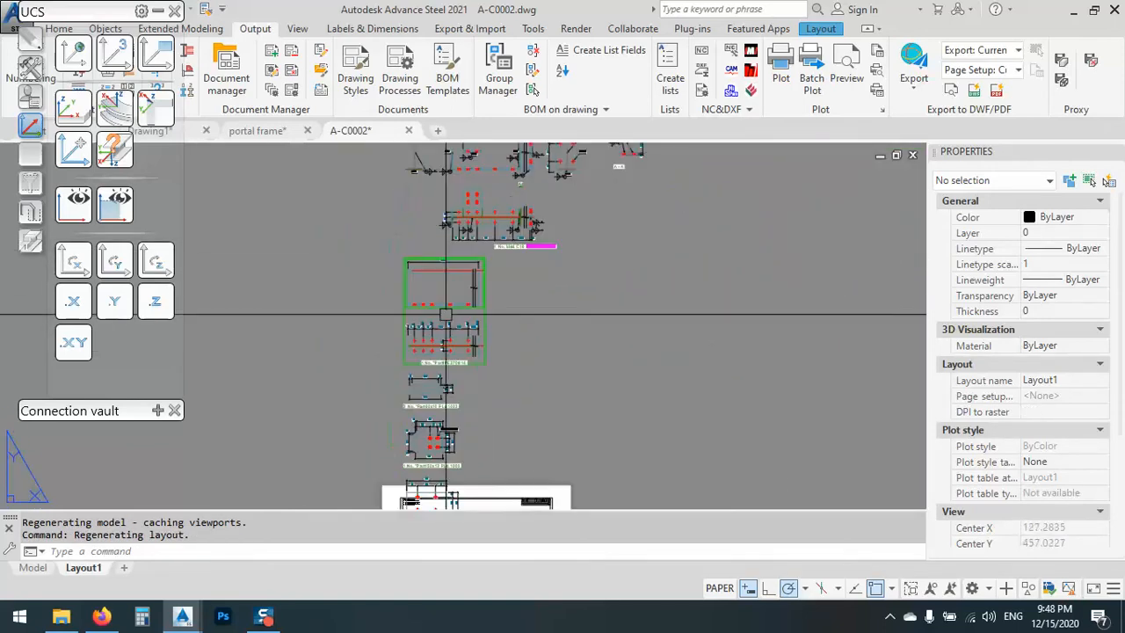
{"action": "left_click", "coordinate": [410, 130]}
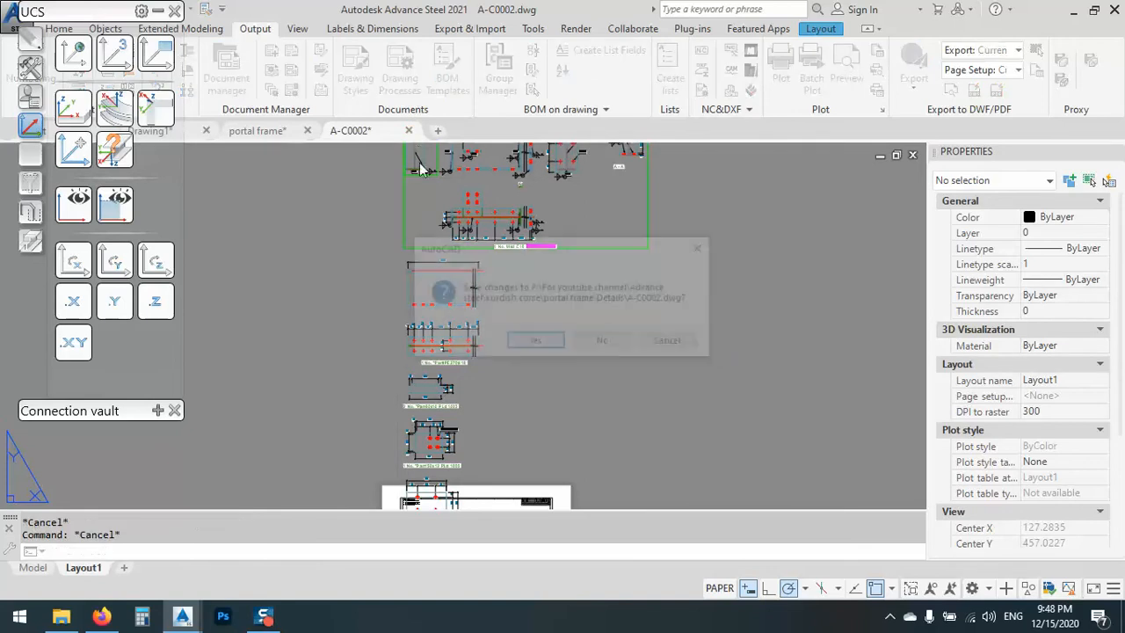
{"action": "left_click", "coordinate": [604, 345]}
- Switch to File Explorer and copy the name of the prototype drawing Andaza-ASSEMBLY-A3 in the Prototypes folder
{"action": "left_click", "coordinate": [77, 606]}
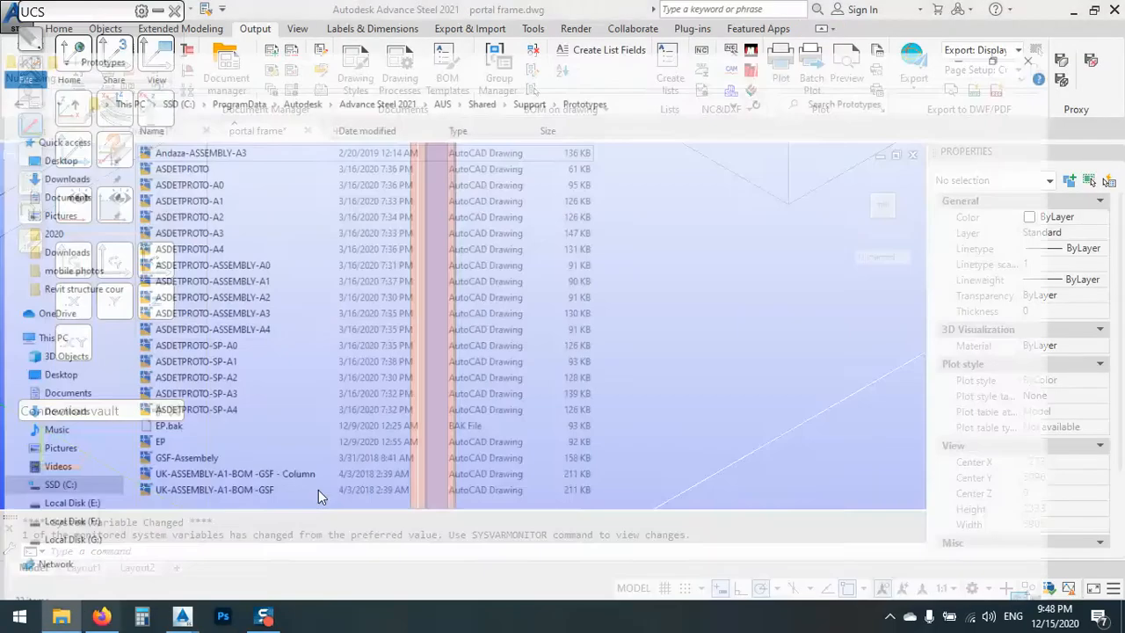
{"action": "left_click", "coordinate": [235, 112]}
{"action": "right_click", "coordinate": [236, 113]}
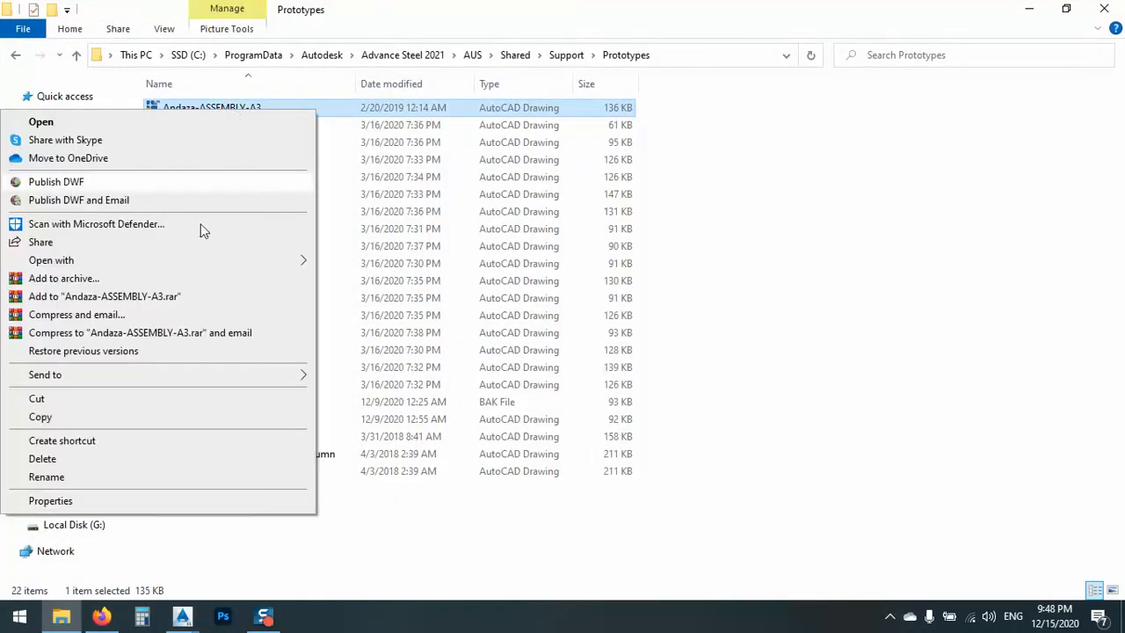
{"action": "left_click", "coordinate": [67, 476]}
{"action": "right_click", "coordinate": [211, 103]}
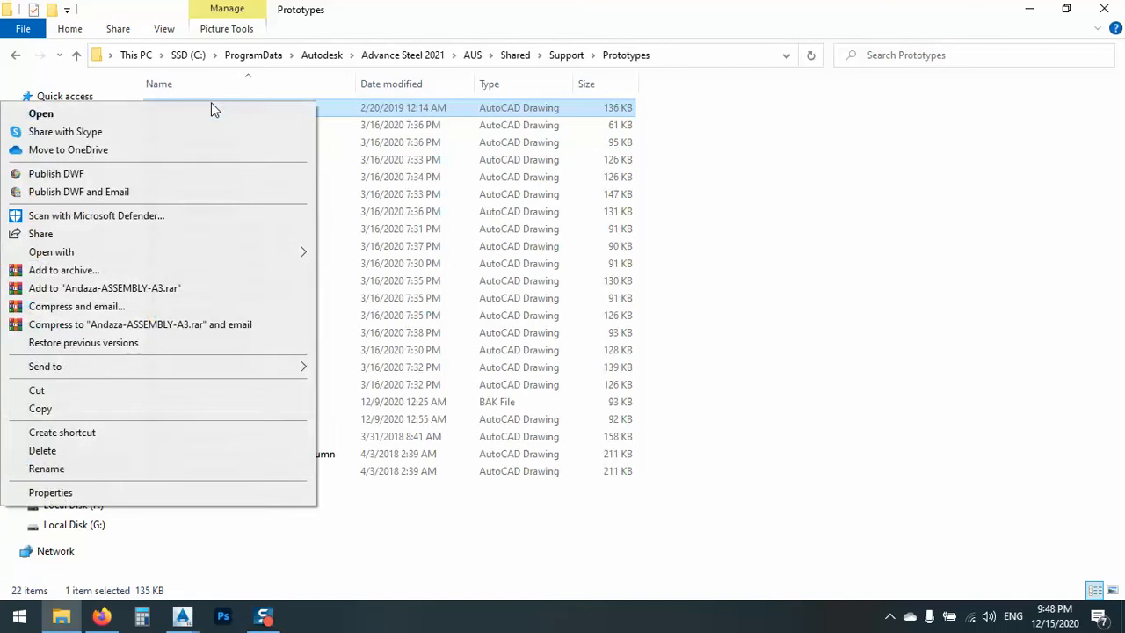
{"action": "left_click", "coordinate": [58, 468]}
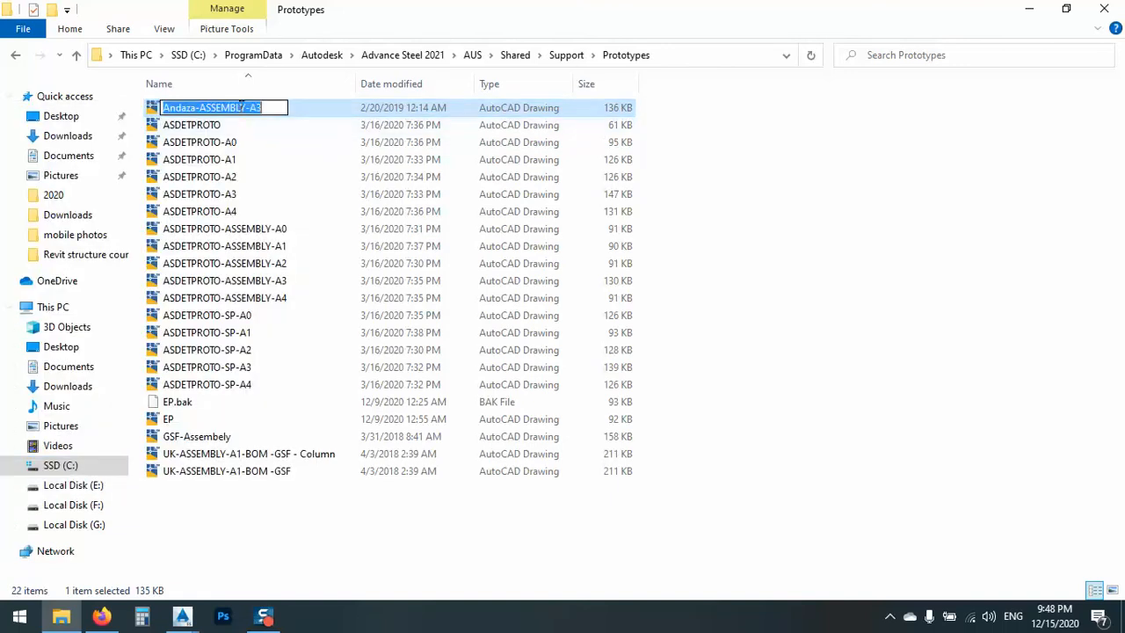
{"action": "right_click", "coordinate": [242, 112]}
{"action": "left_click", "coordinate": [98, 160]}
{"action": "left_click", "coordinate": [263, 528]}
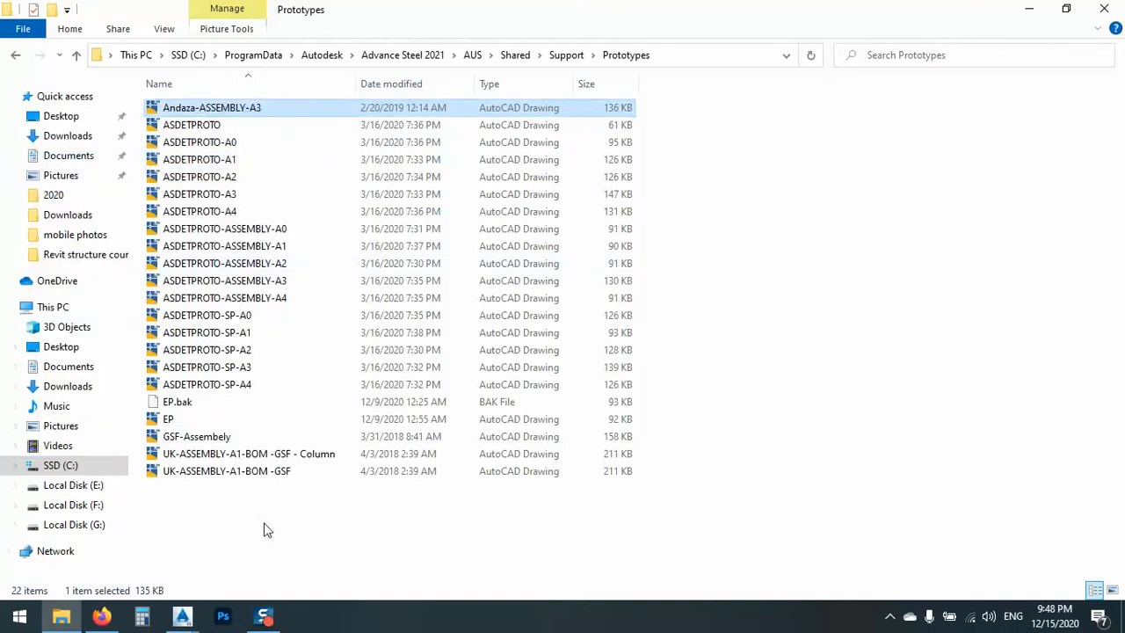
- Open prototype Andaza-ASSEMBLY-A3, accept its conversion, inspect its title block and parts list, and close it without saving
{"action": "double_click", "coordinate": [227, 113]}
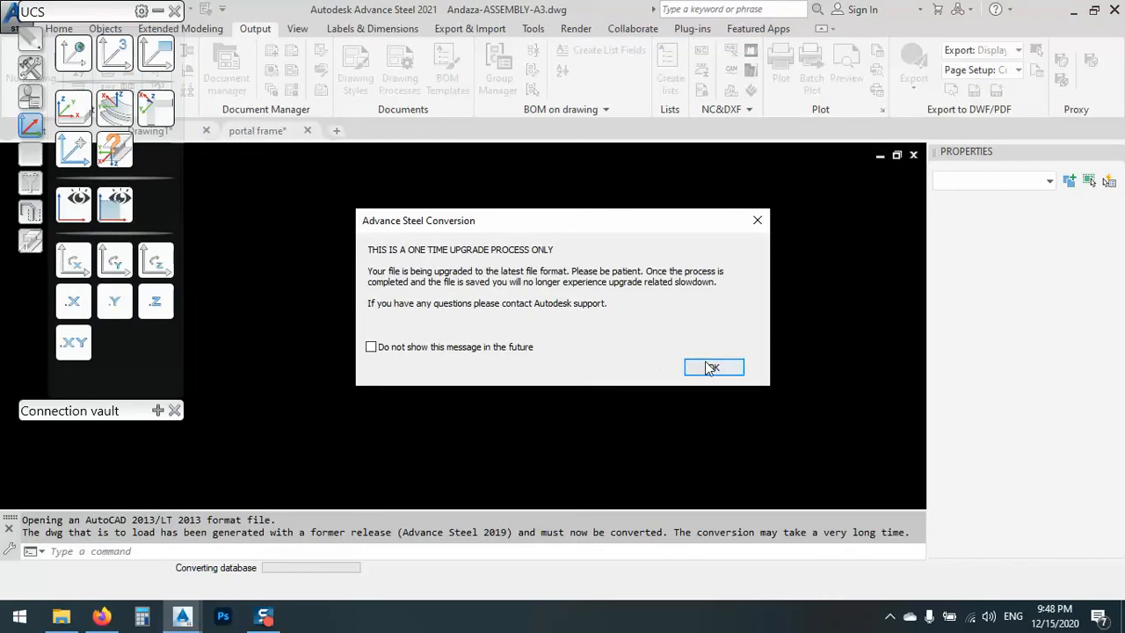
{"action": "left_click", "coordinate": [710, 366]}
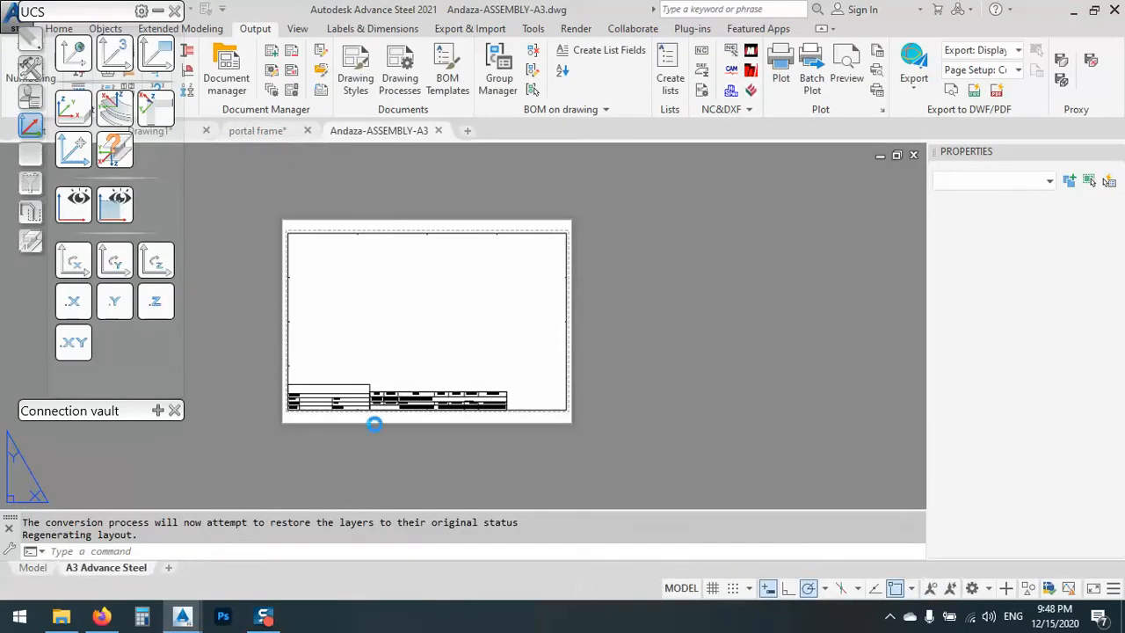
{"action": "scroll", "coordinate": [451, 404], "scroll_direction": "up", "scroll_amount": 5}
{"action": "scroll", "coordinate": [451, 404], "scroll_direction": "down", "scroll_amount": 2}
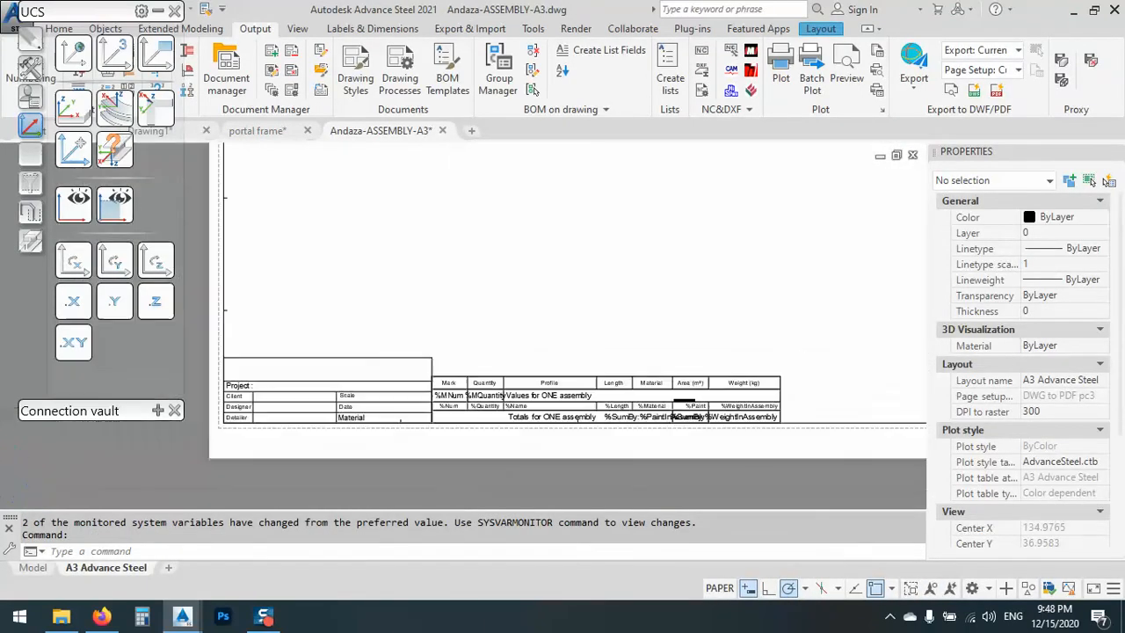
{"action": "scroll", "coordinate": [497, 417], "scroll_direction": "up", "scroll_amount": 2}
{"action": "left_click", "coordinate": [445, 97]}
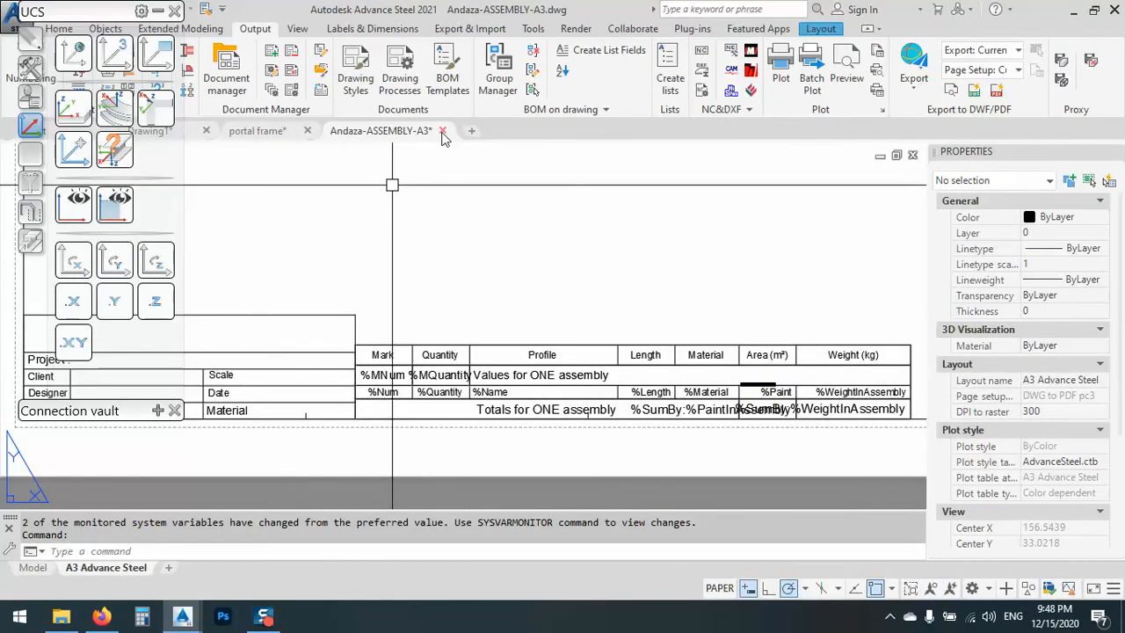
{"action": "left_click", "coordinate": [618, 345]}
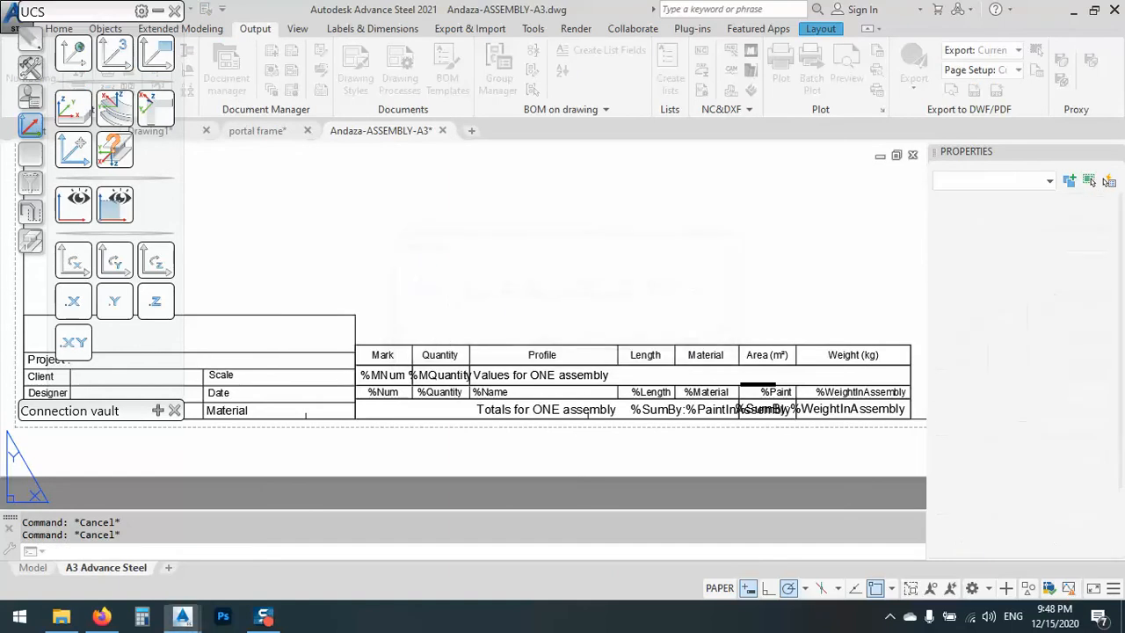
- With the corner column selected, set the prototype of filename selector A3 Assembly - Single with Parts - BOM to Andaza-ASSEMBLY-A3.dwg
{"action": "left_click", "coordinate": [440, 339]}
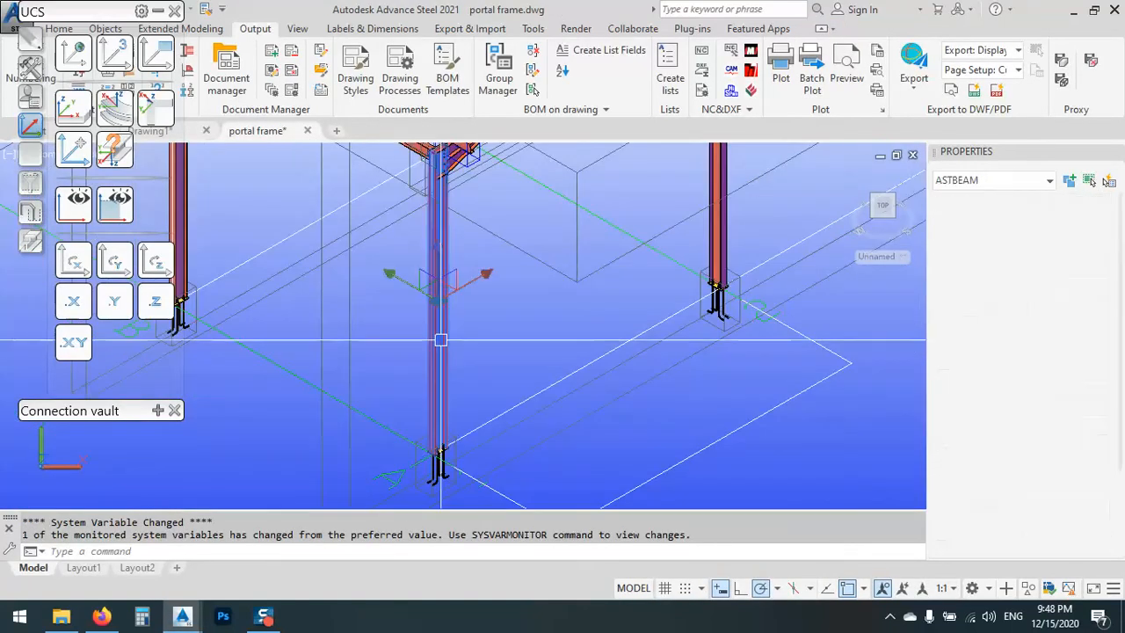
{"action": "left_click", "coordinate": [293, 91]}
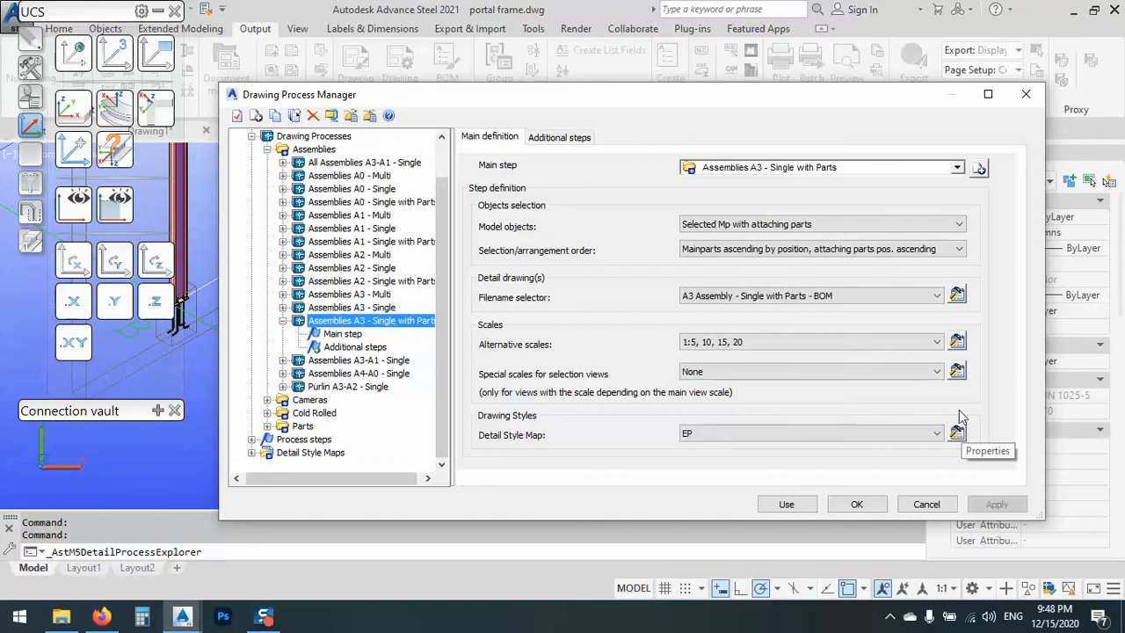
{"action": "left_click", "coordinate": [957, 296]}
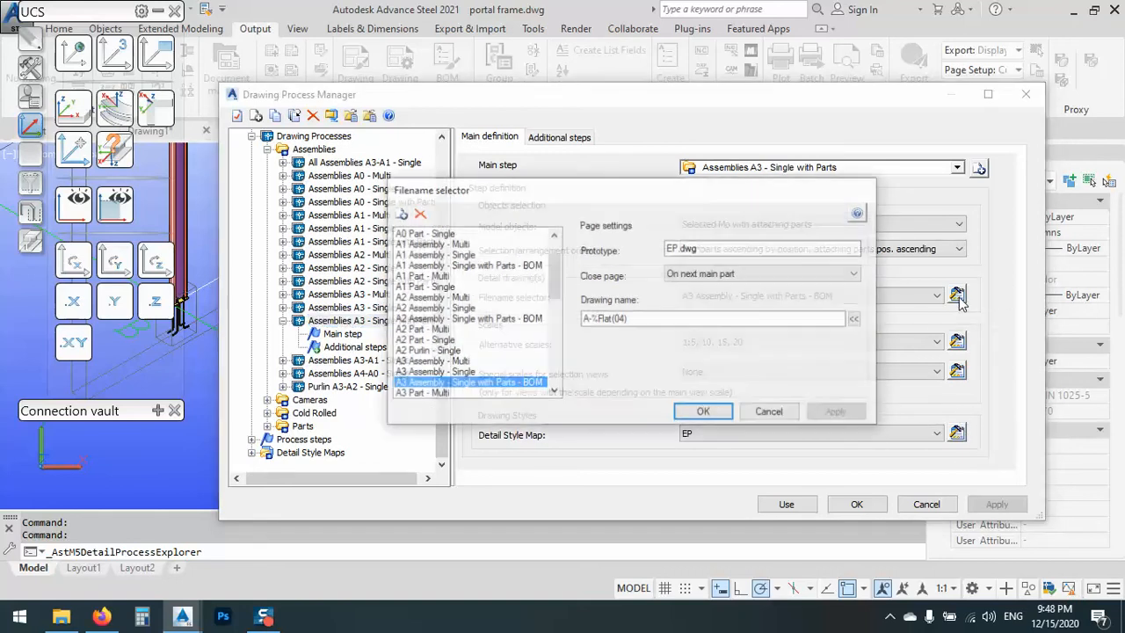
{"action": "right_click", "coordinate": [673, 252]}
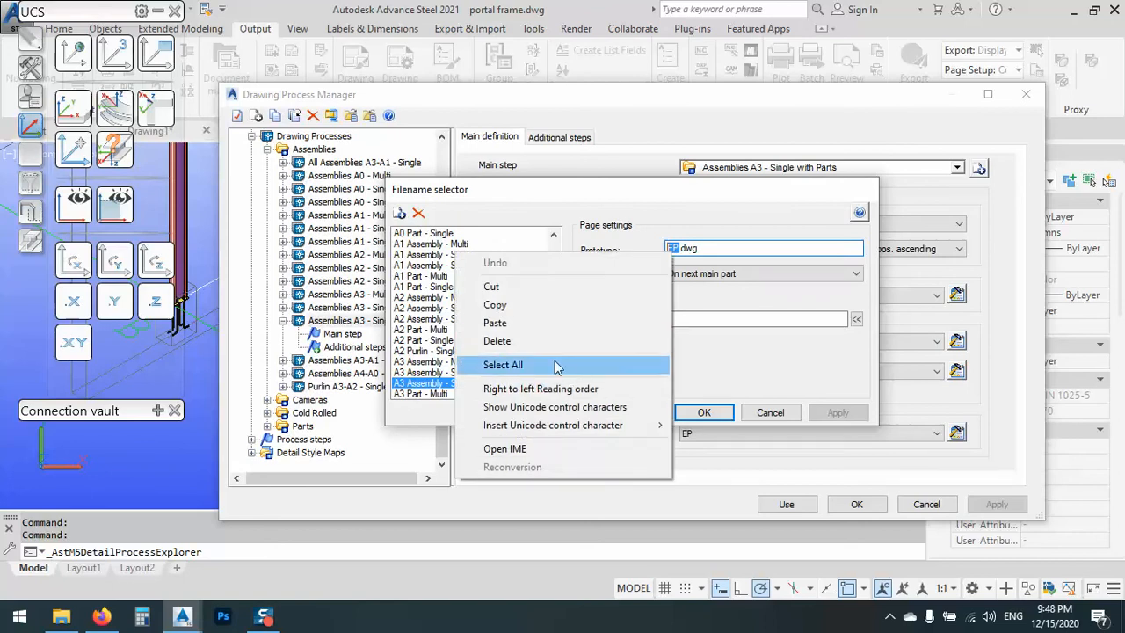
{"action": "left_click", "coordinate": [509, 323]}
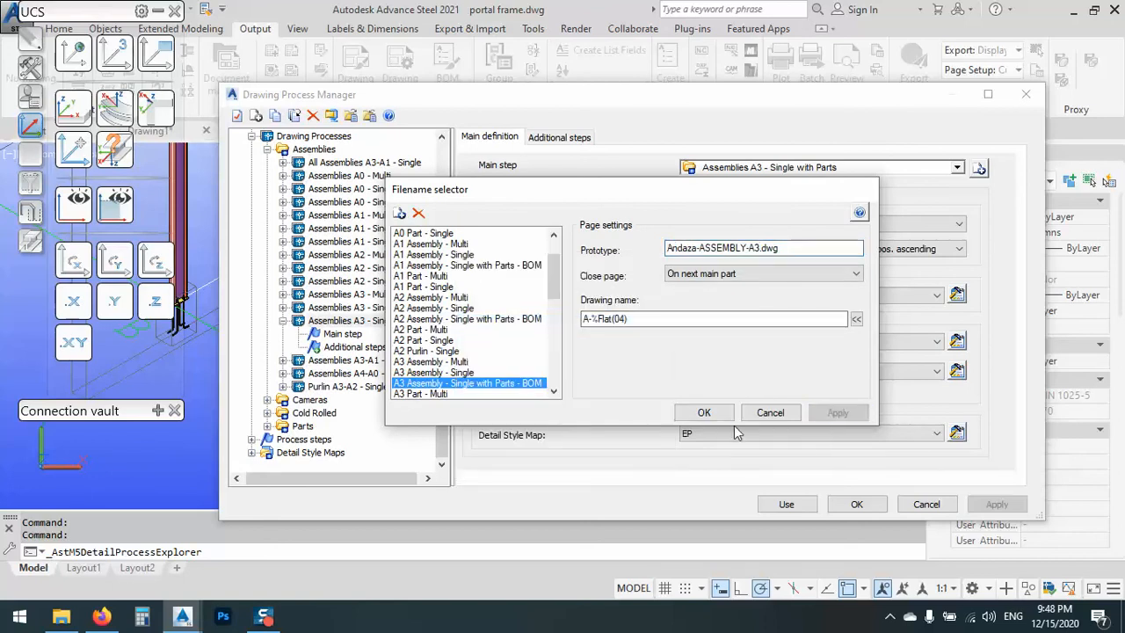
{"action": "left_click", "coordinate": [703, 412]}
{"action": "left_click", "coordinate": [995, 506]}
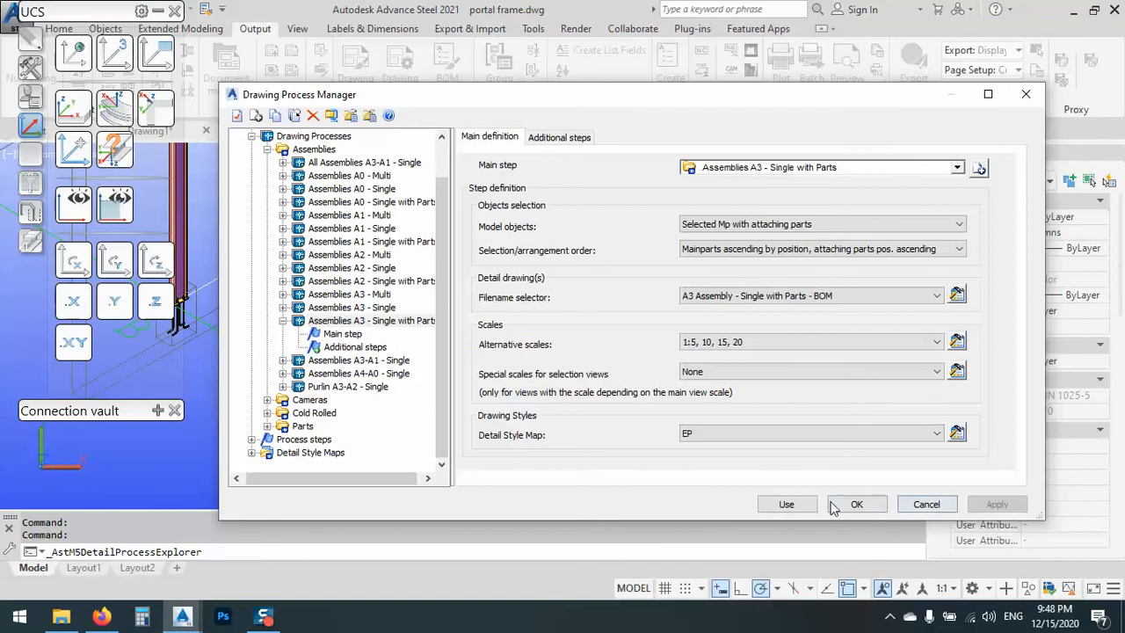
- Run the Assemblies A3 - Single with Parts process on the selected column with drawing number 3 and increment 1
{"action": "left_click", "coordinate": [786, 504]}
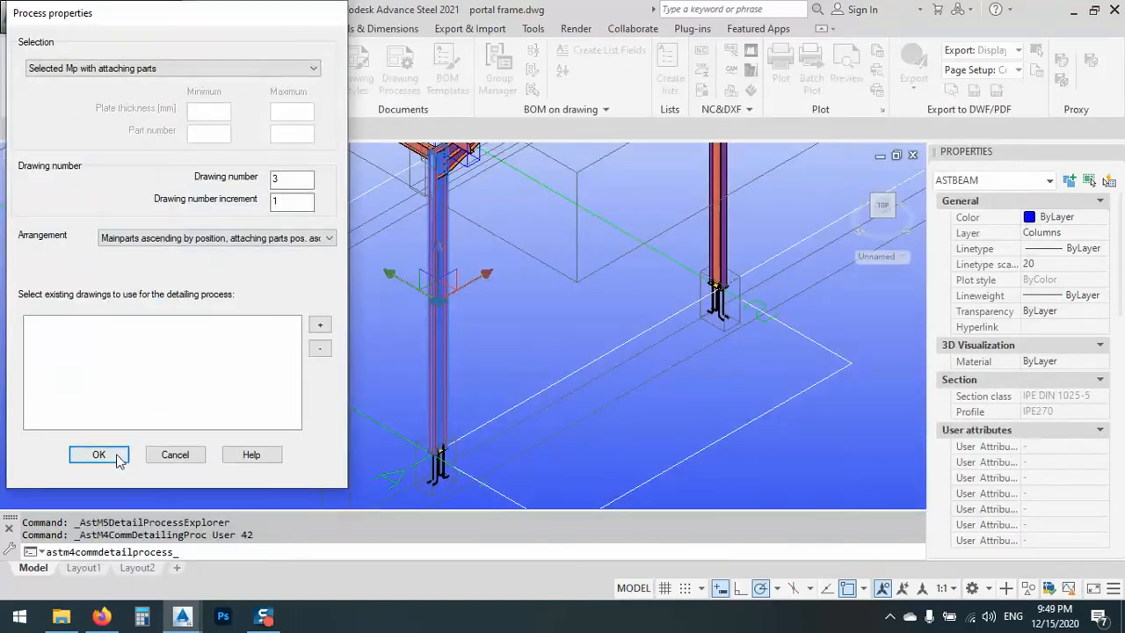
{"action": "left_click", "coordinate": [99, 455]}
{"action": "mouse_move", "coordinate": [272, 622]}
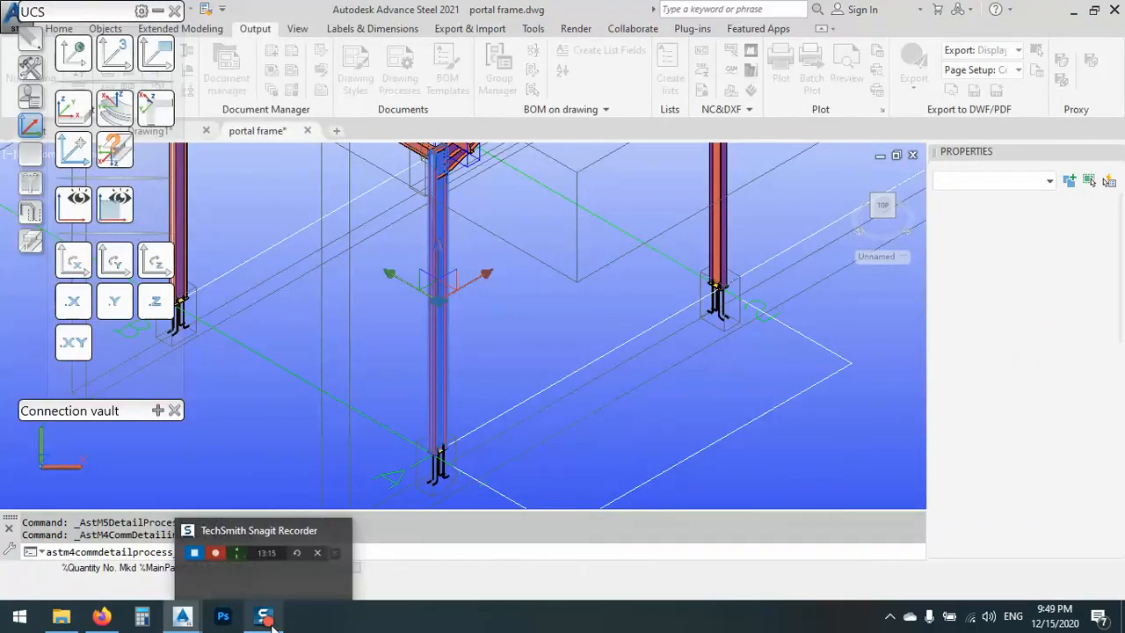
- Open assembly detail A-C0003 from the corner column in the model
{"action": "left_click", "coordinate": [448, 367]}
{"action": "right_click", "coordinate": [481, 352]}
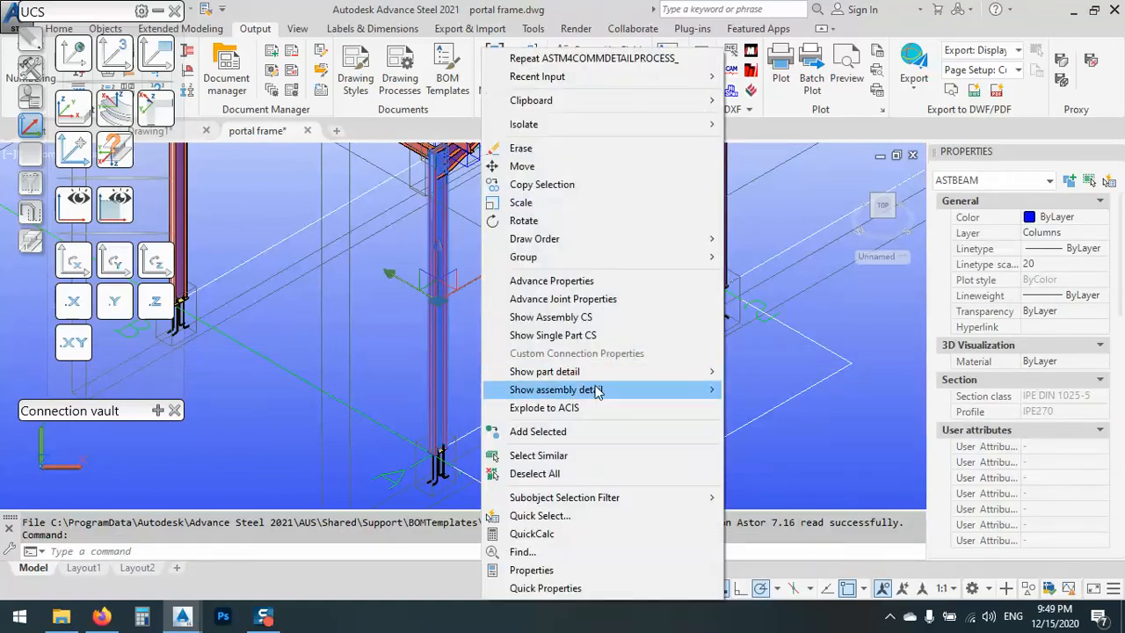
{"action": "mouse_move", "coordinate": [708, 394]}
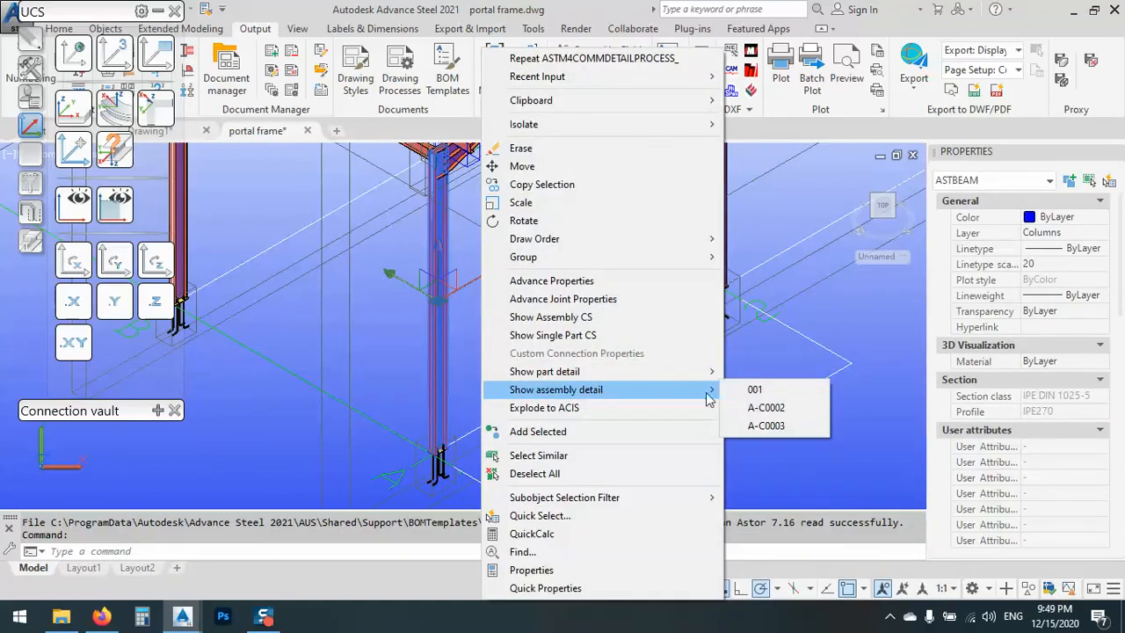
{"action": "left_click", "coordinate": [766, 426]}
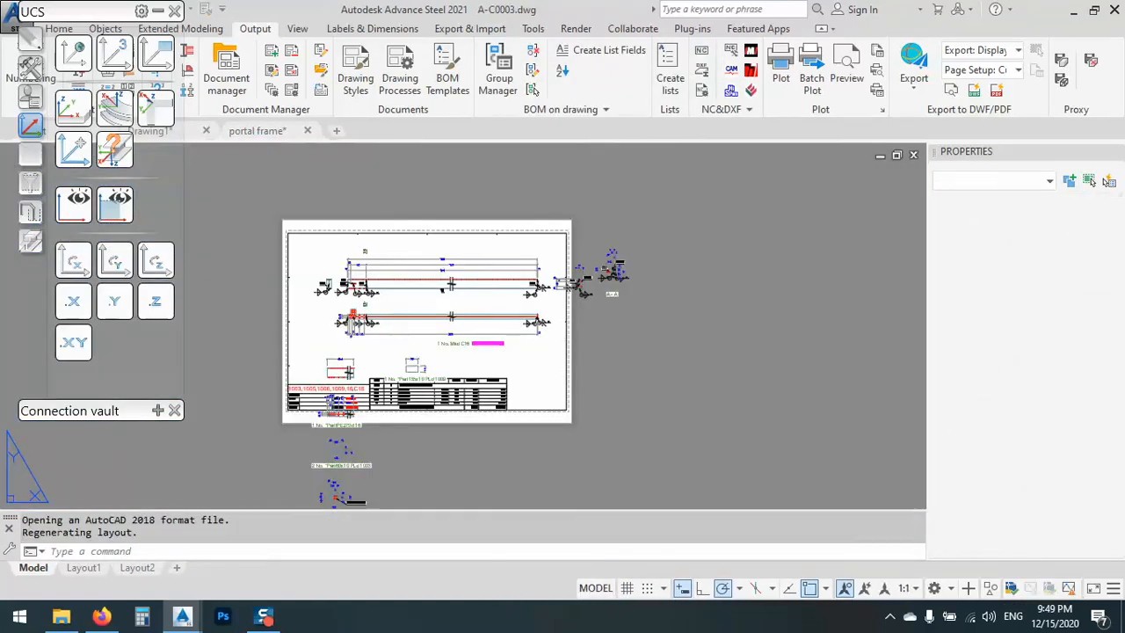
- Examine the column's assembly views, dimensions and weld symbols on the A3 Advance Steel layout of A-C0003
{"action": "scroll", "coordinate": [319, 321], "scroll_direction": "up", "scroll_amount": 5}
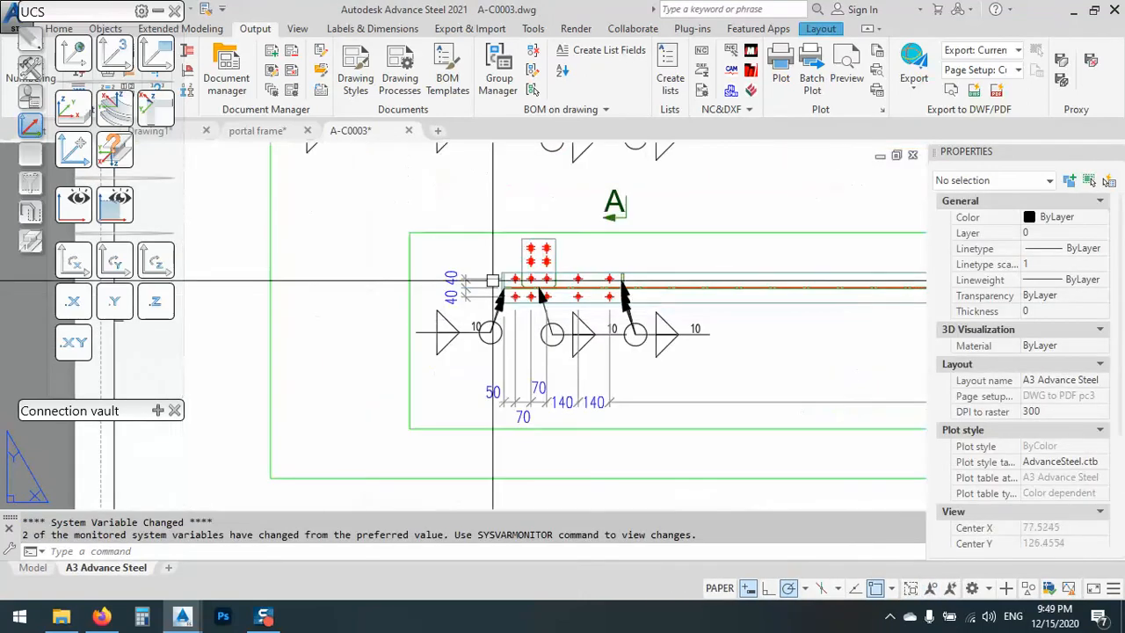
{"action": "scroll", "coordinate": [492, 282], "scroll_direction": "up", "scroll_amount": 2}
{"action": "scroll", "coordinate": [562, 325], "scroll_direction": "down", "scroll_amount": 8}
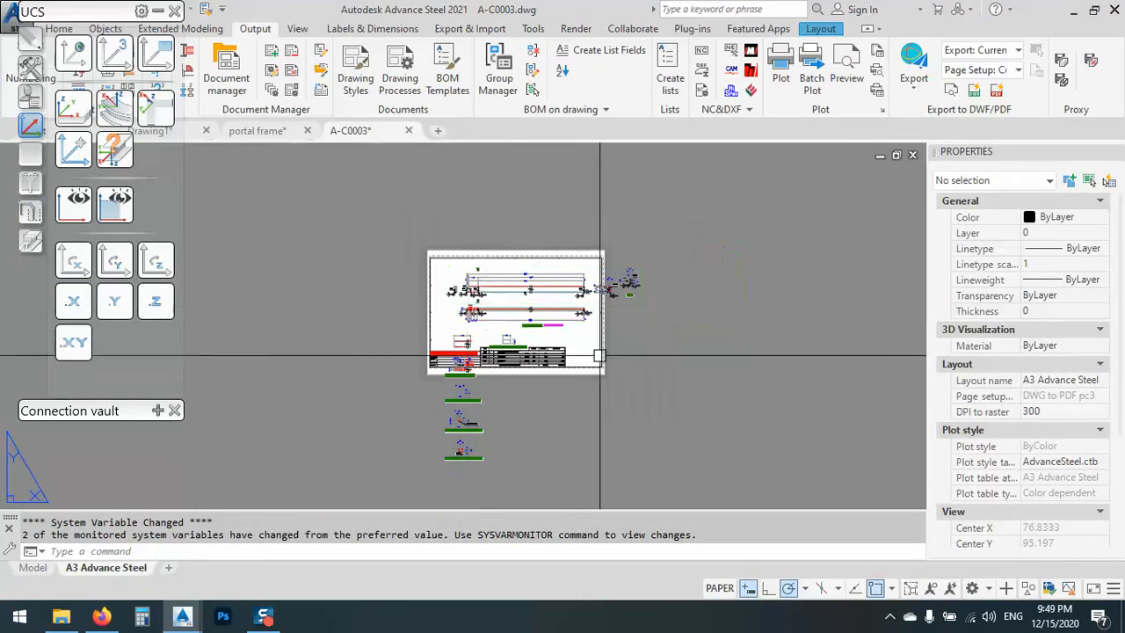
{"action": "scroll", "coordinate": [599, 355], "scroll_direction": "up", "scroll_amount": 5}
{"action": "scroll", "coordinate": [583, 342], "scroll_direction": "down", "scroll_amount": 4}
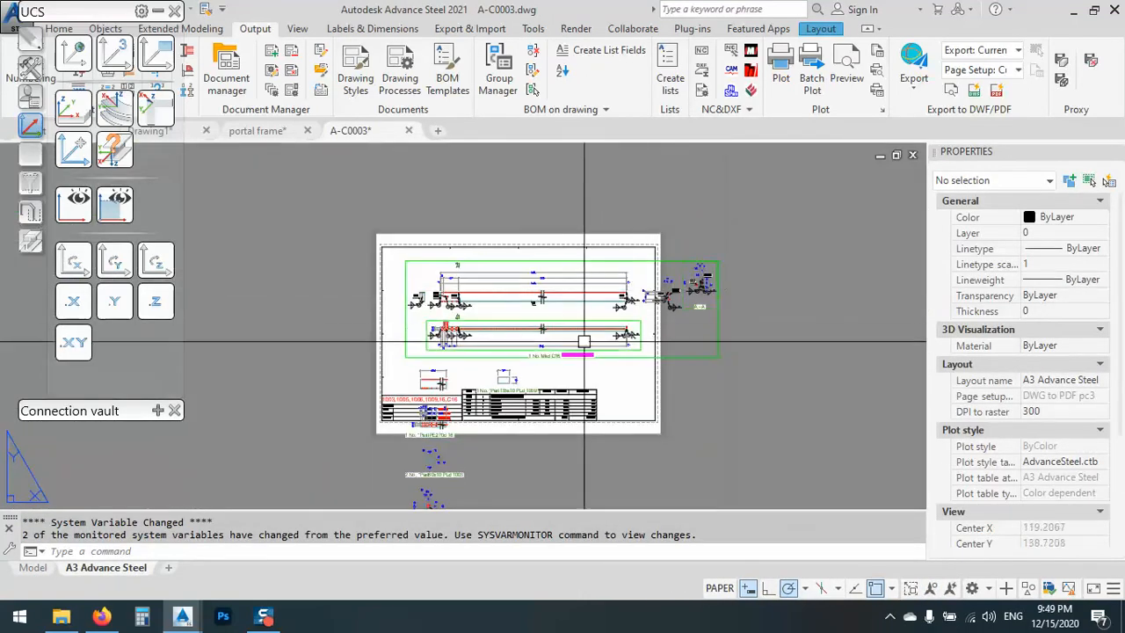
{"action": "scroll", "coordinate": [420, 313], "scroll_direction": "up", "scroll_amount": 5}
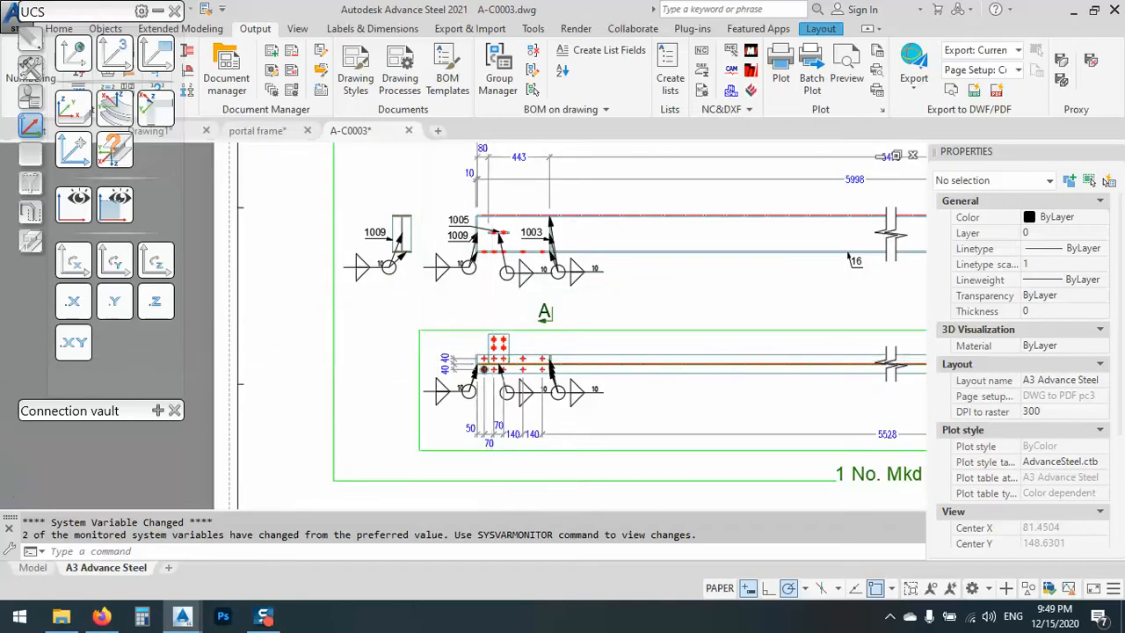
{"action": "scroll", "coordinate": [432, 360], "scroll_direction": "down", "scroll_amount": 5}
- Examine the title block, parts list and part views of A-C0003 and how the views fit the A3 sheet
{"action": "scroll", "coordinate": [432, 360], "scroll_direction": "up", "scroll_amount": 6}
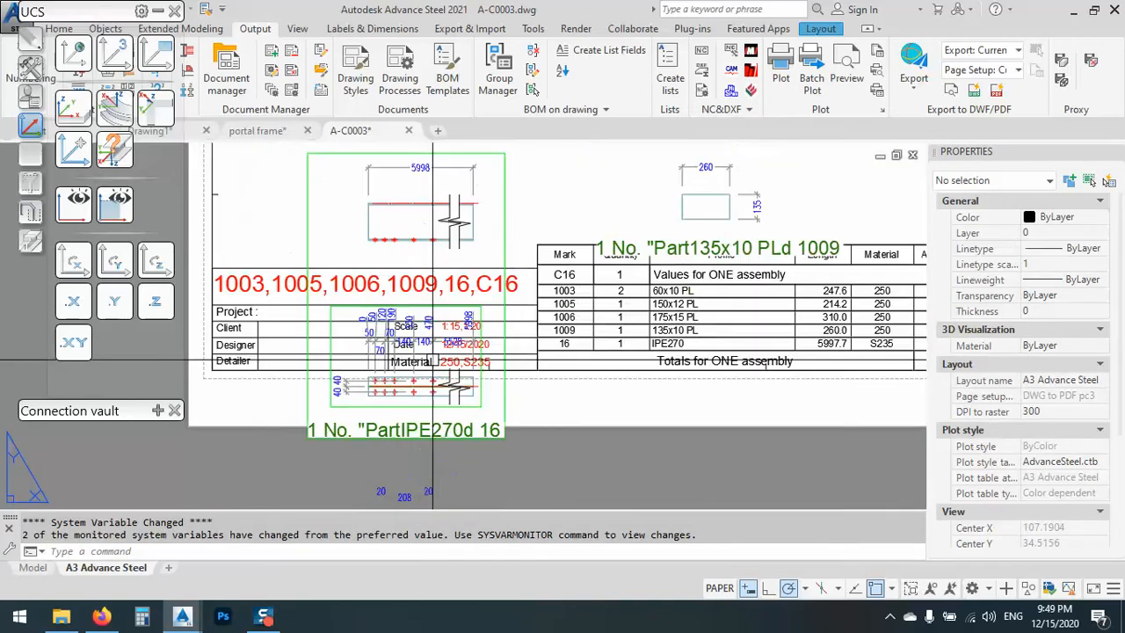
{"action": "scroll", "coordinate": [432, 360], "scroll_direction": "up", "scroll_amount": 3}
{"action": "scroll", "coordinate": [496, 413], "scroll_direction": "down", "scroll_amount": 4}
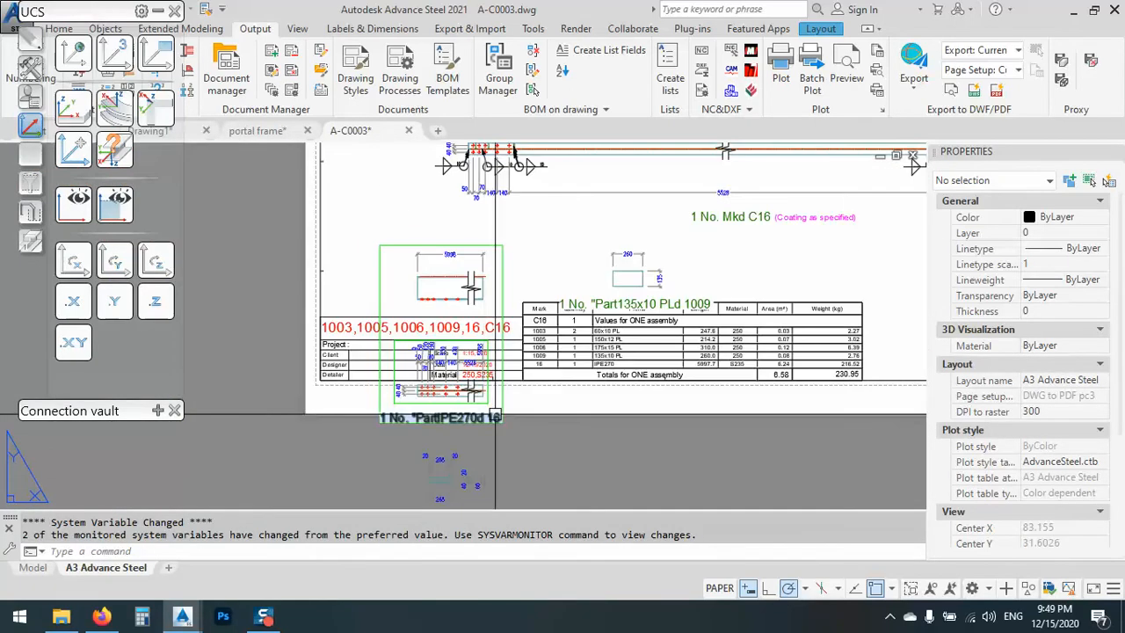
{"action": "scroll", "coordinate": [479, 413], "scroll_direction": "up", "scroll_amount": 3}
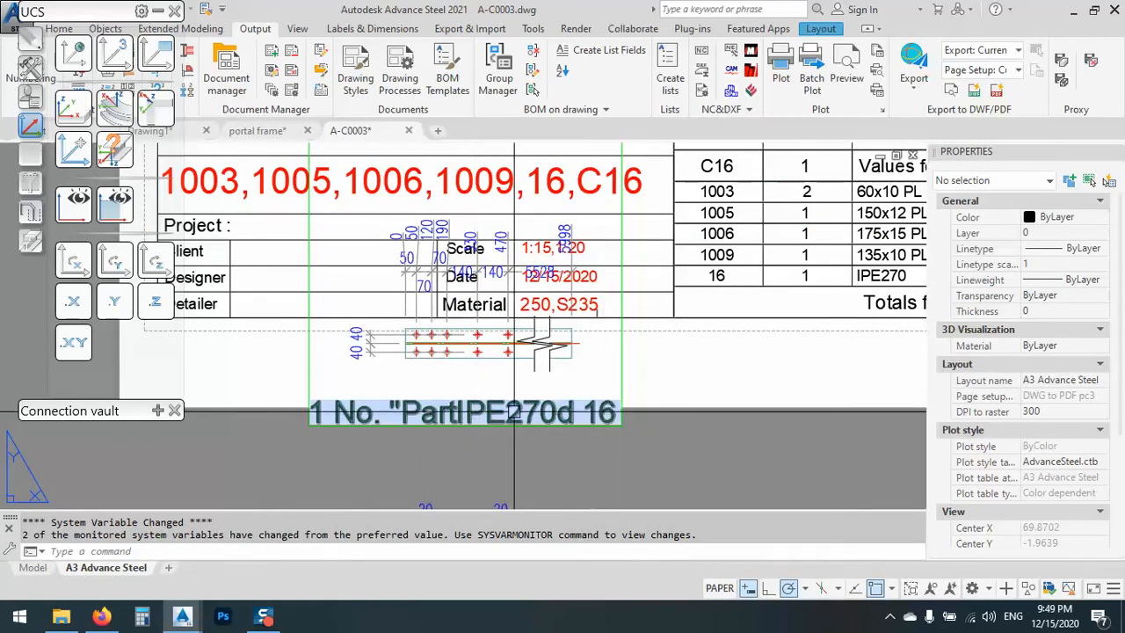
{"action": "scroll", "coordinate": [397, 390], "scroll_direction": "down", "scroll_amount": 2}
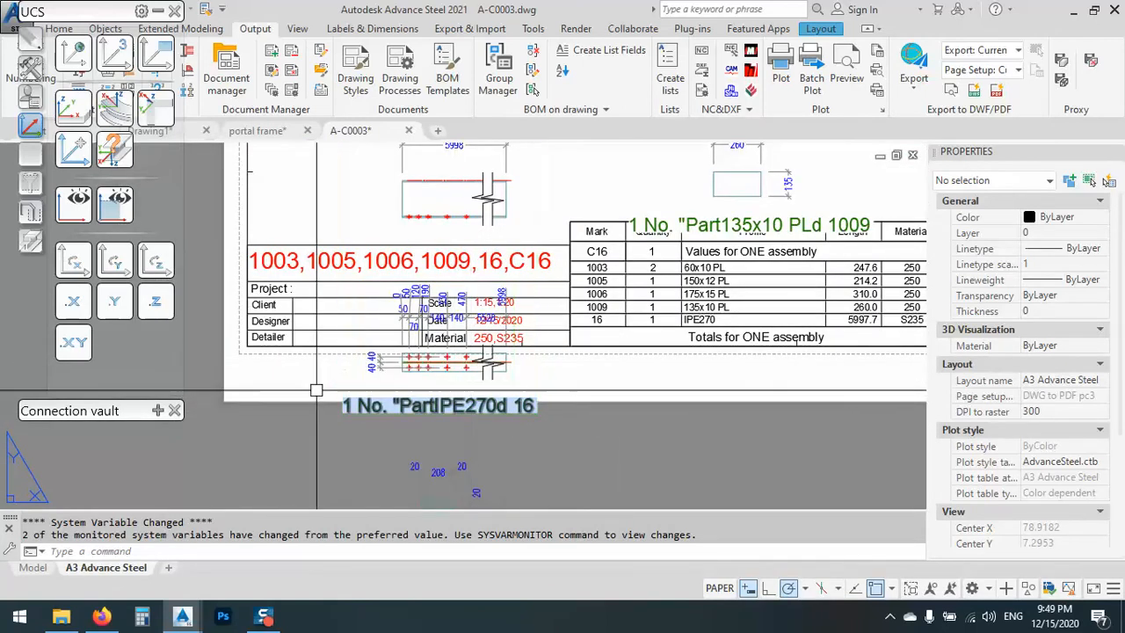
{"action": "scroll", "coordinate": [441, 384], "scroll_direction": "down", "scroll_amount": 2}
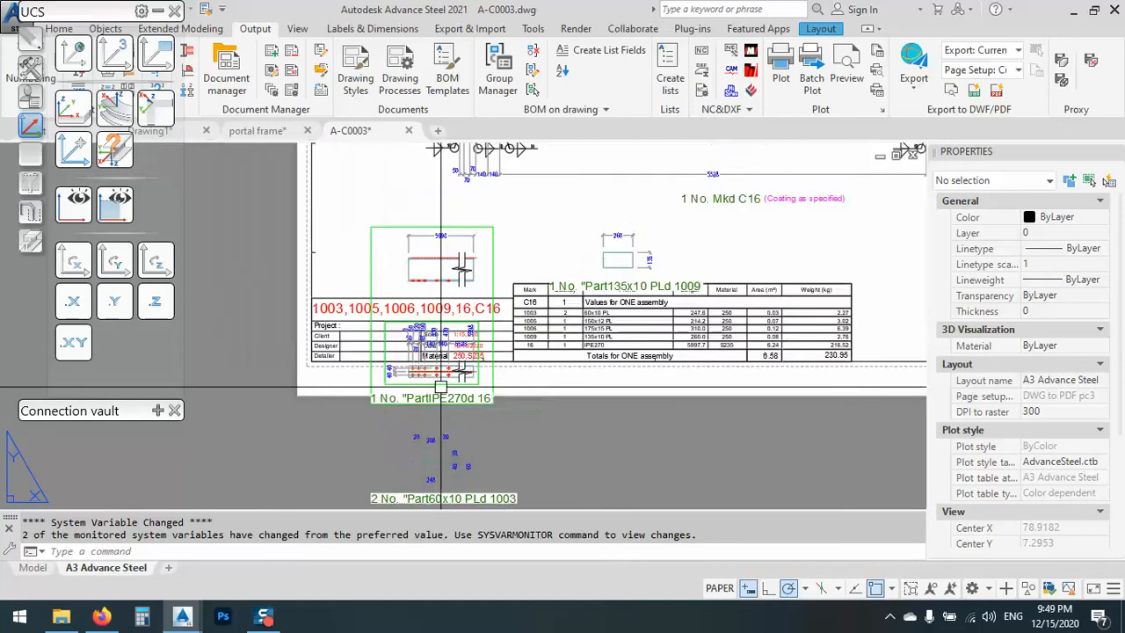
{"action": "scroll", "coordinate": [441, 384], "scroll_direction": "down", "scroll_amount": 3}
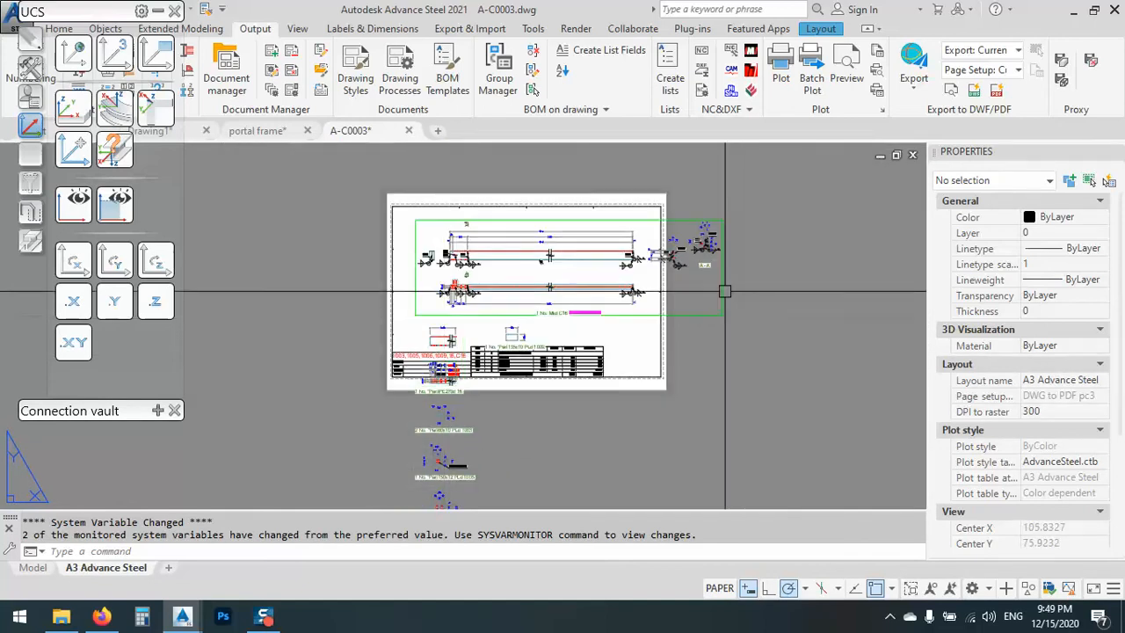
{"action": "scroll", "coordinate": [571, 279], "scroll_direction": "up", "scroll_amount": 4}
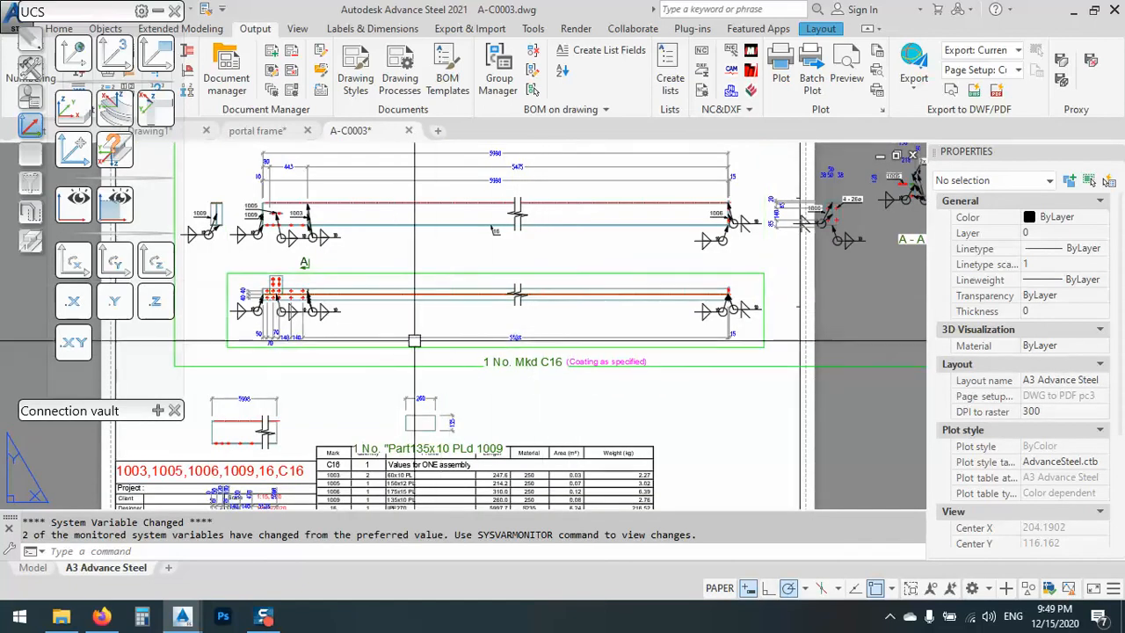
{"action": "scroll", "coordinate": [482, 340], "scroll_direction": "down", "scroll_amount": 3}
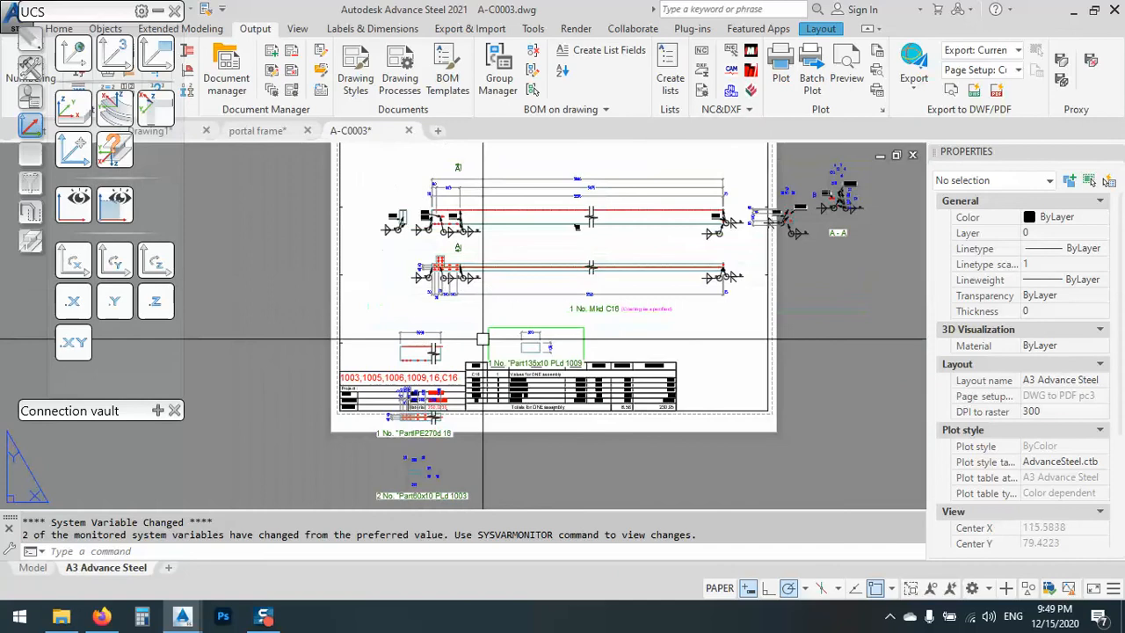
- Close the A-C0003 drawing and return to the portal frame model
{"action": "scroll", "coordinate": [530, 258], "scroll_direction": "down", "scroll_amount": 4}
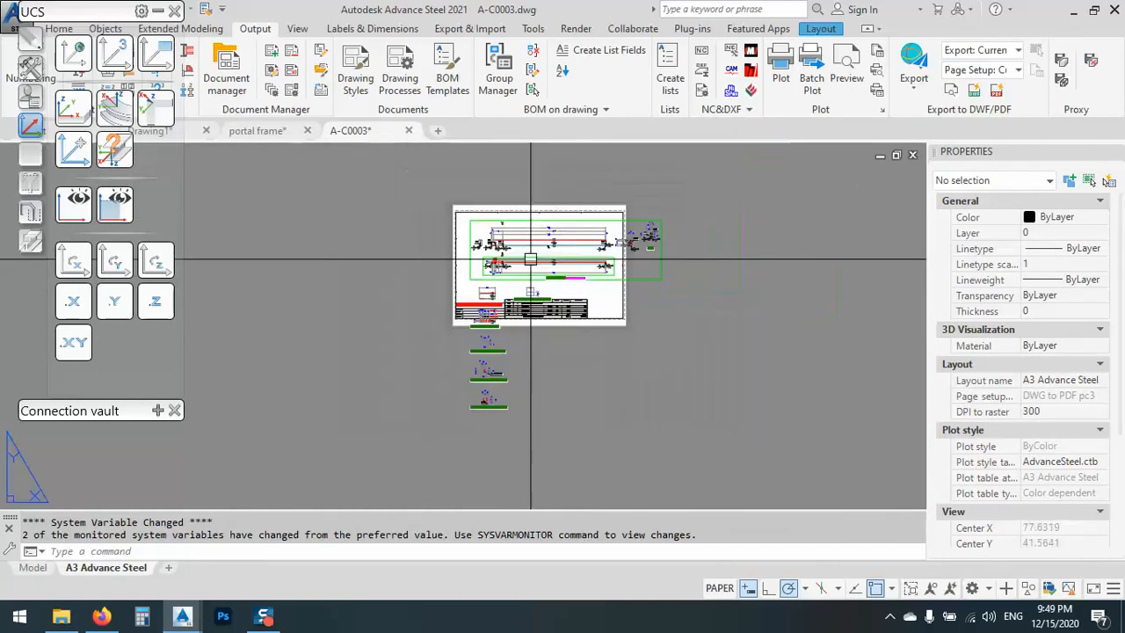
{"action": "left_click", "coordinate": [408, 130]}
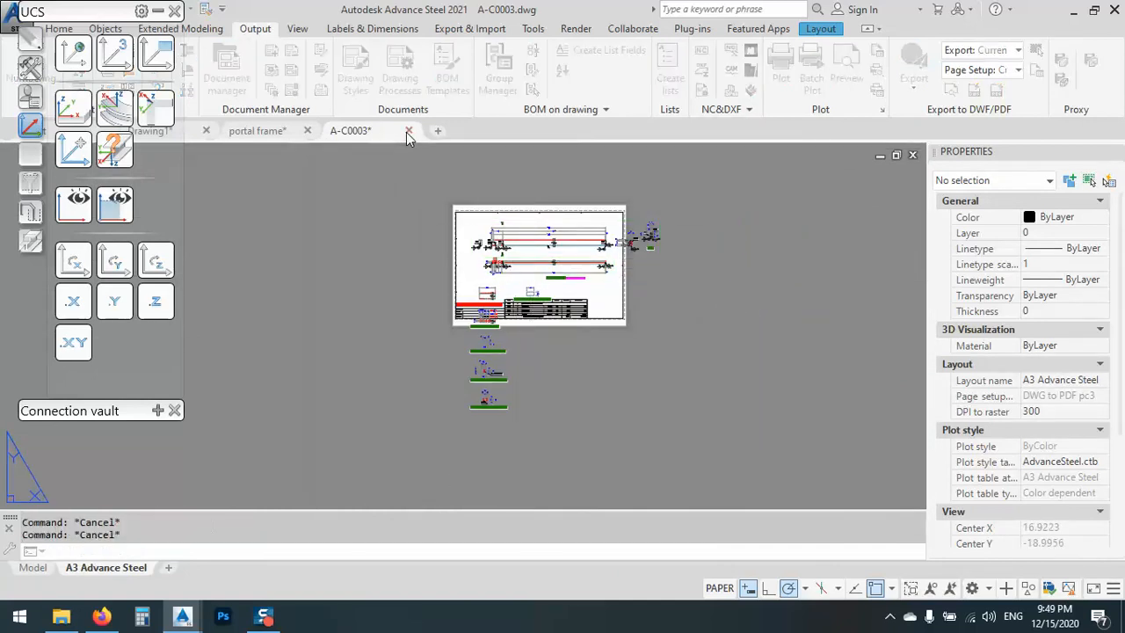
{"action": "left_click", "coordinate": [604, 342]}
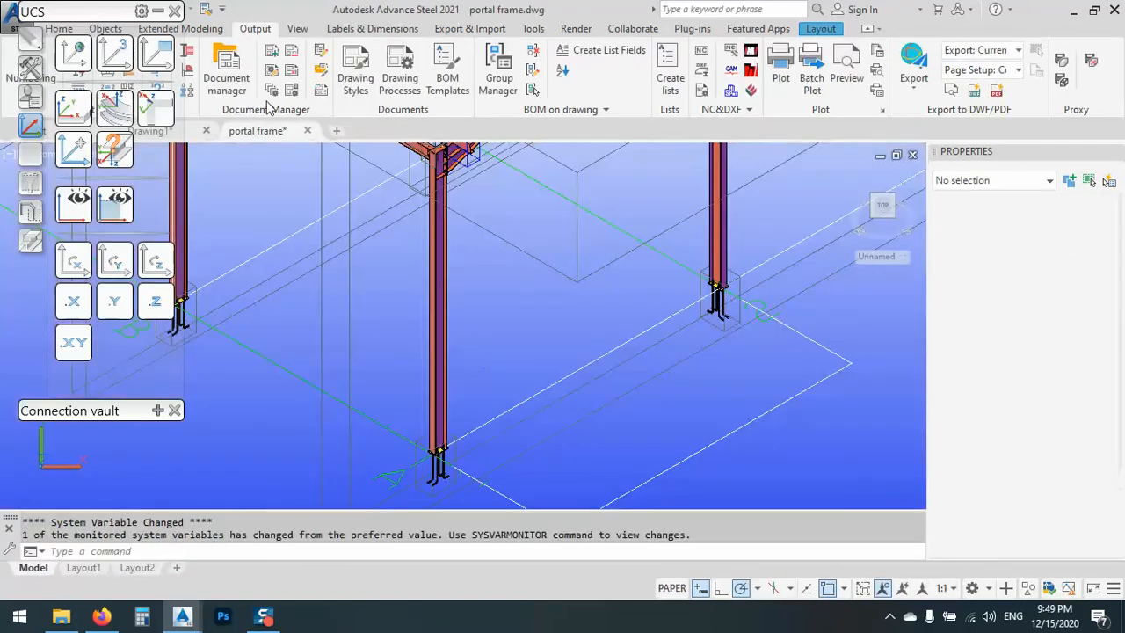
- Check in the Document Manager which drawing styles and process were used for 001.dwg and A-C0003.dwg
{"action": "left_click", "coordinate": [226, 77]}
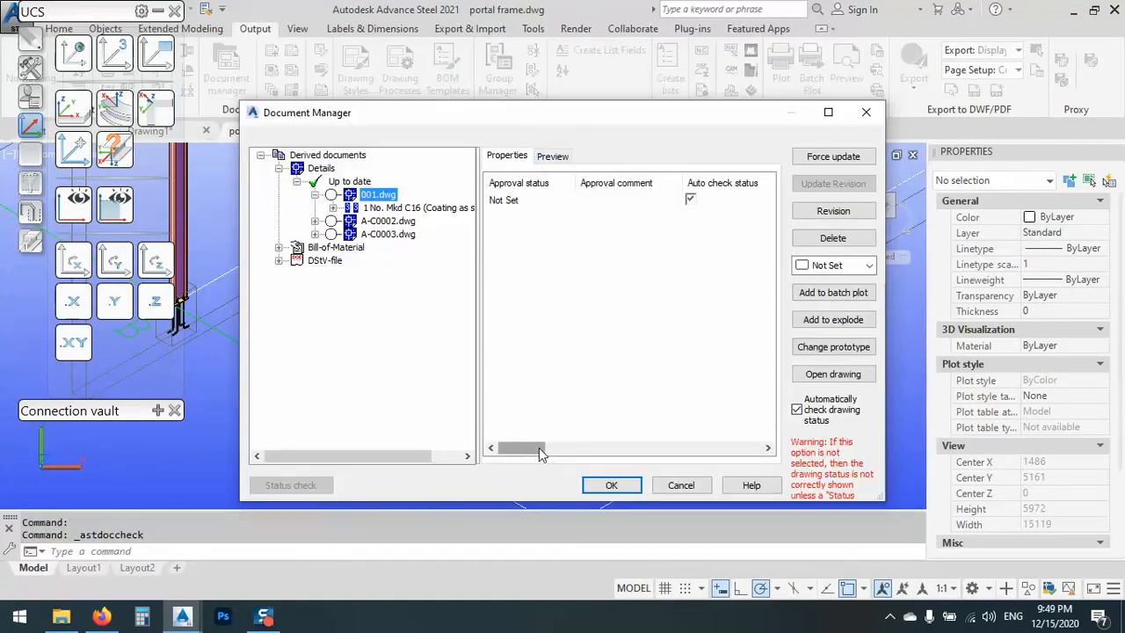
{"action": "mouse_move", "coordinate": [540, 453]}
{"action": "left_mouse_down"}
{"action": "mouse_move", "coordinate": [669, 453]}
{"action": "mouse_move", "coordinate": [659, 453]}
{"action": "left_mouse_up"}
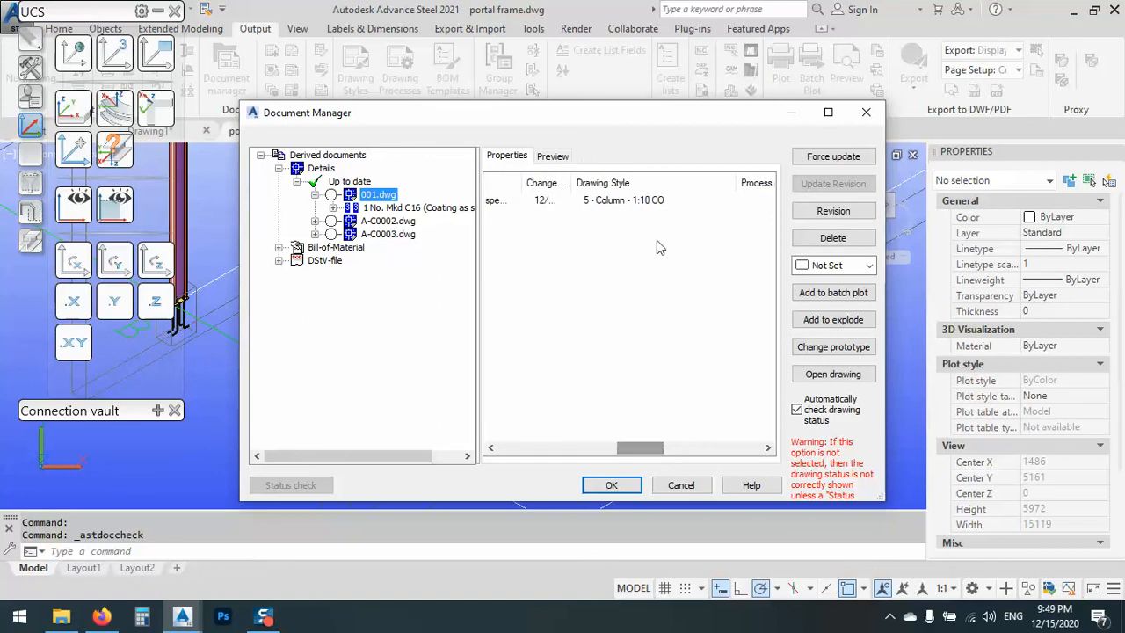
{"action": "left_click", "coordinate": [608, 202]}
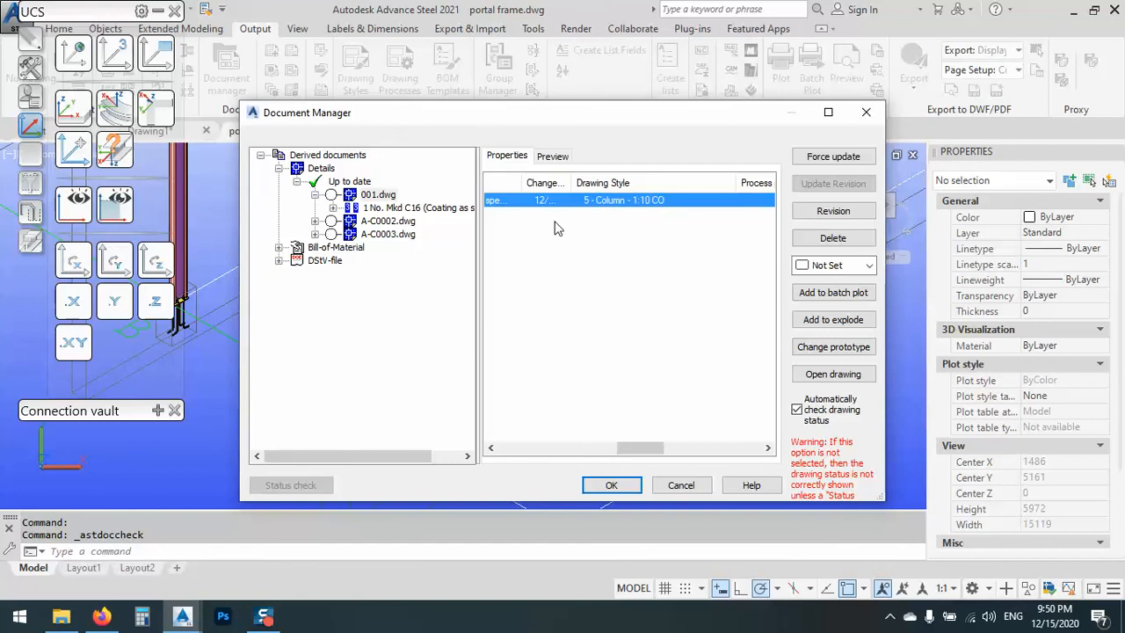
{"action": "left_click", "coordinate": [391, 234]}
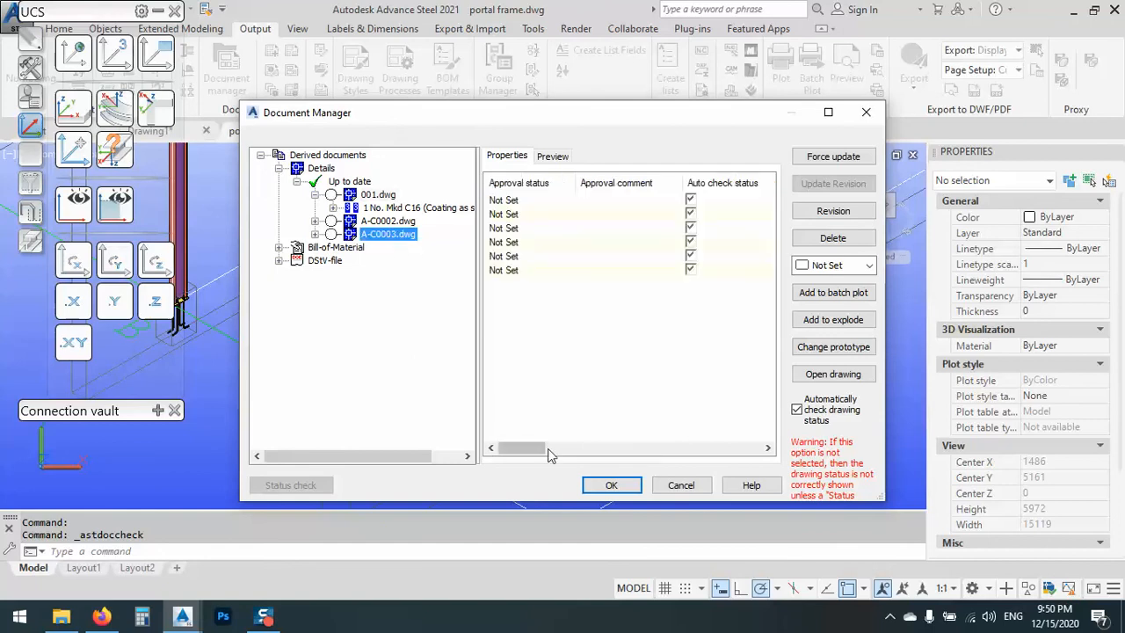
{"action": "left_click_drag", "start_coordinate": [532, 450], "coordinate": [659, 453]}
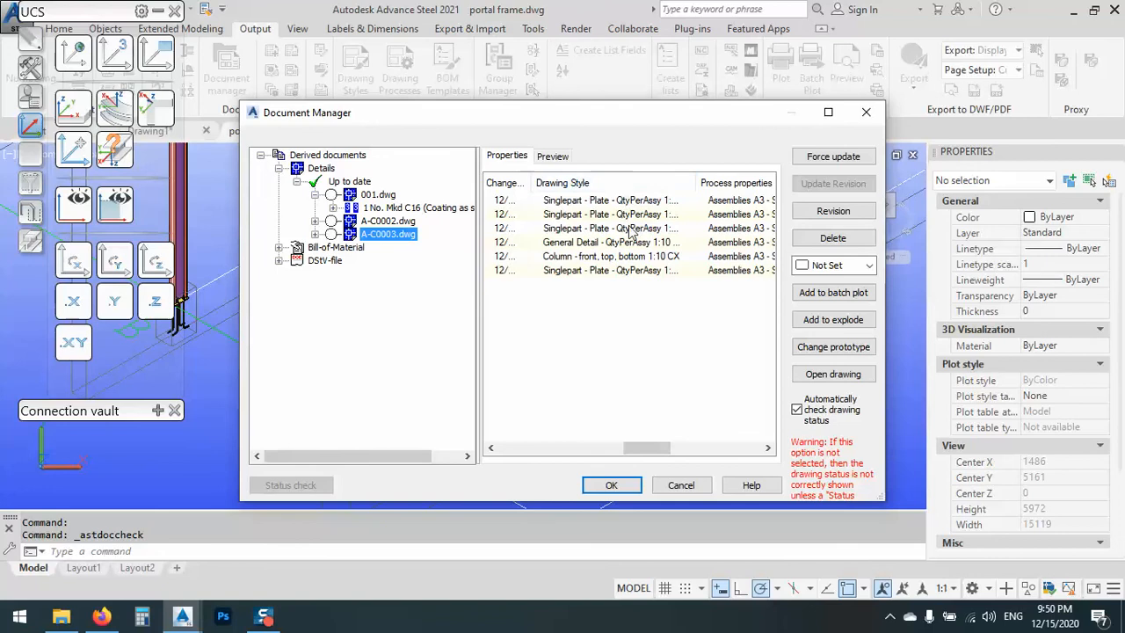
{"action": "left_click", "coordinate": [679, 484]}
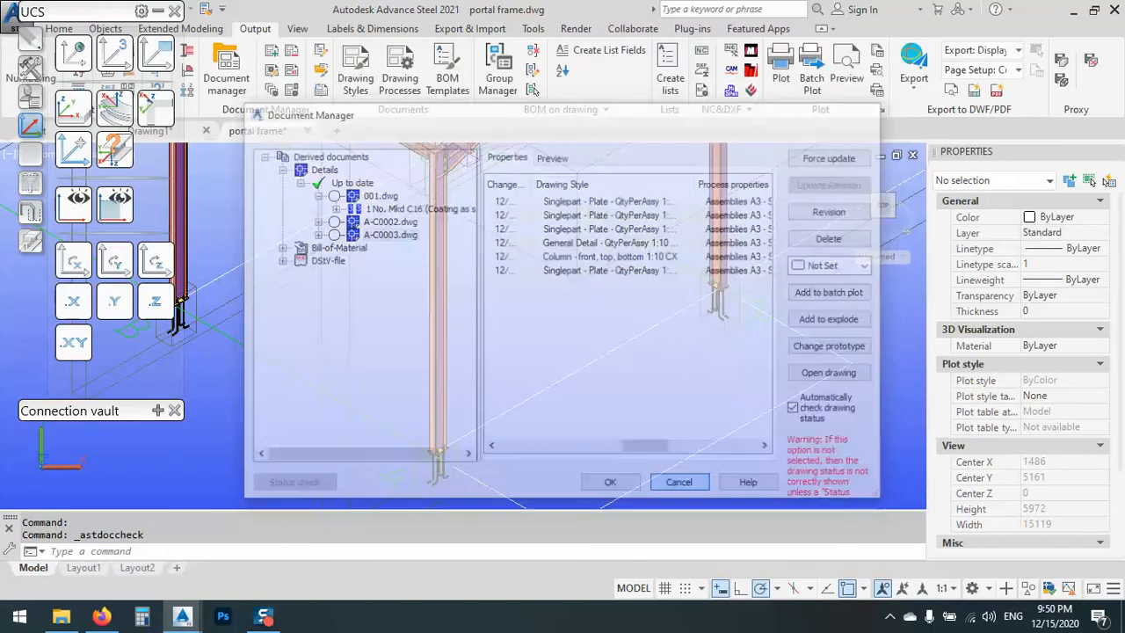
- Open the EP detail style map of the Assemblies A3 - Single with Parts process and enlarge its dialog to show all rows
{"action": "left_click", "coordinate": [273, 93]}
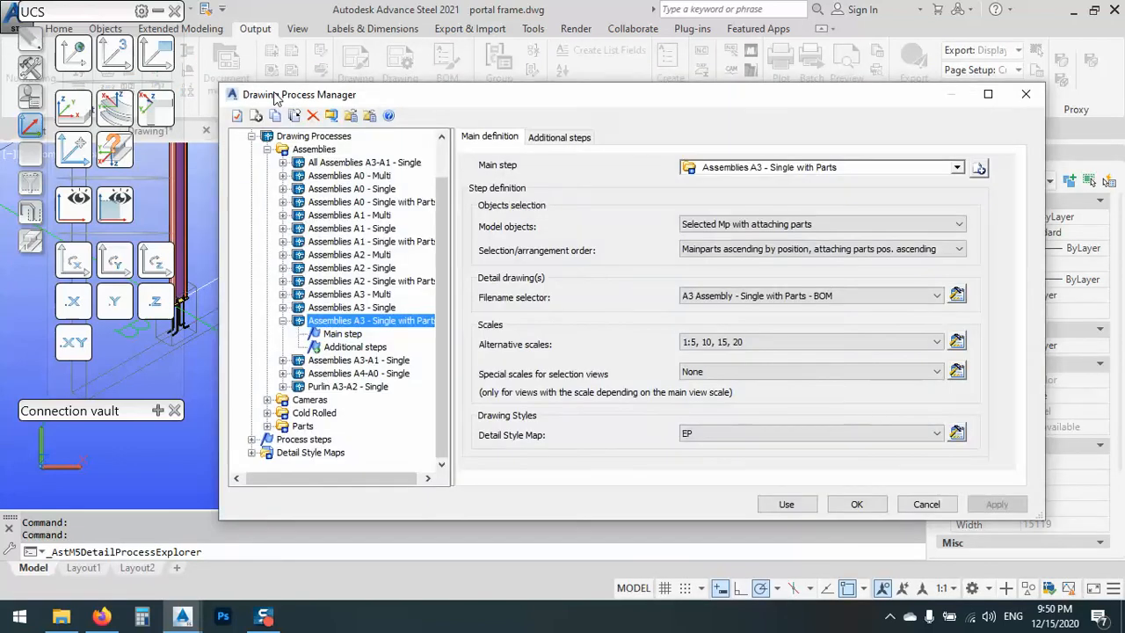
{"action": "left_click", "coordinate": [955, 433]}
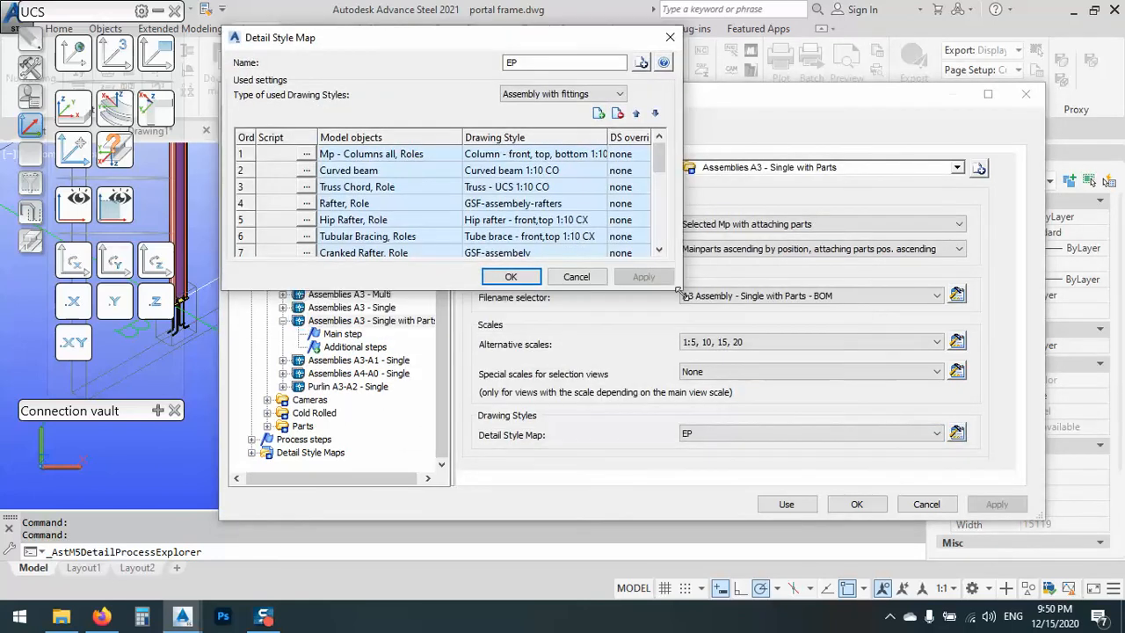
{"action": "left_click_drag", "start_coordinate": [677, 291], "coordinate": [1120, 596]}
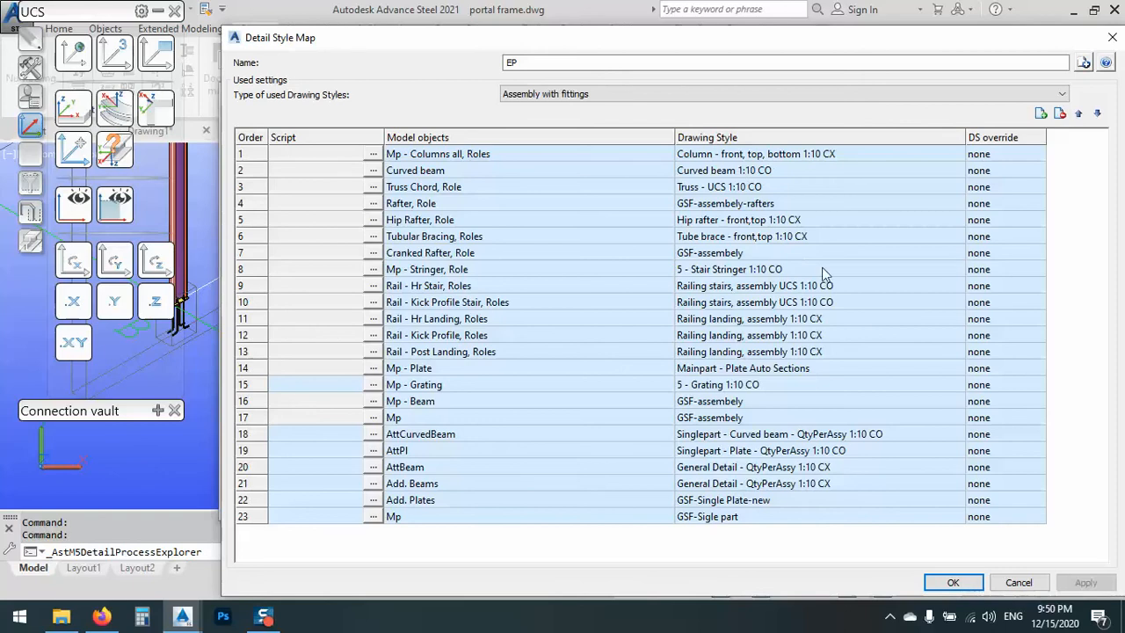
- Set the drawing style for Hip Rafter, Role to GSF-assembely from the 5 – Assemblies group
{"action": "left_click", "coordinate": [808, 219]}
{"action": "left_click", "coordinate": [955, 220]}
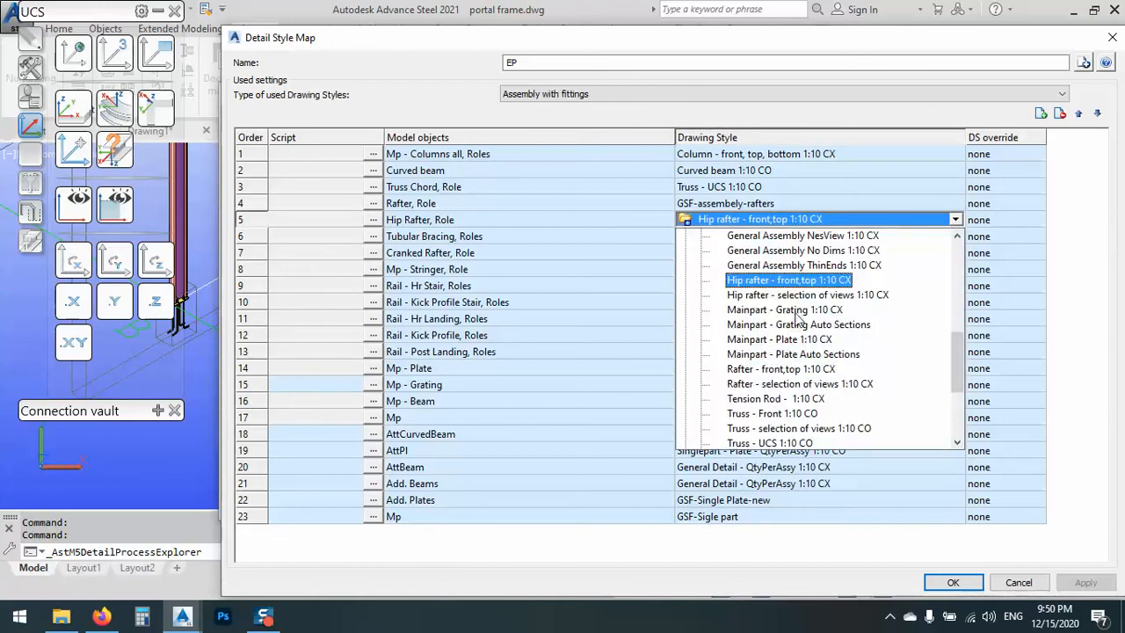
{"action": "scroll", "coordinate": [796, 321], "scroll_direction": "up", "scroll_amount": 2}
{"action": "scroll", "coordinate": [790, 351], "scroll_direction": "down", "scroll_amount": 5}
{"action": "scroll", "coordinate": [779, 376], "scroll_direction": "up", "scroll_amount": 3}
{"action": "scroll", "coordinate": [778, 376], "scroll_direction": "up", "scroll_amount": 8}
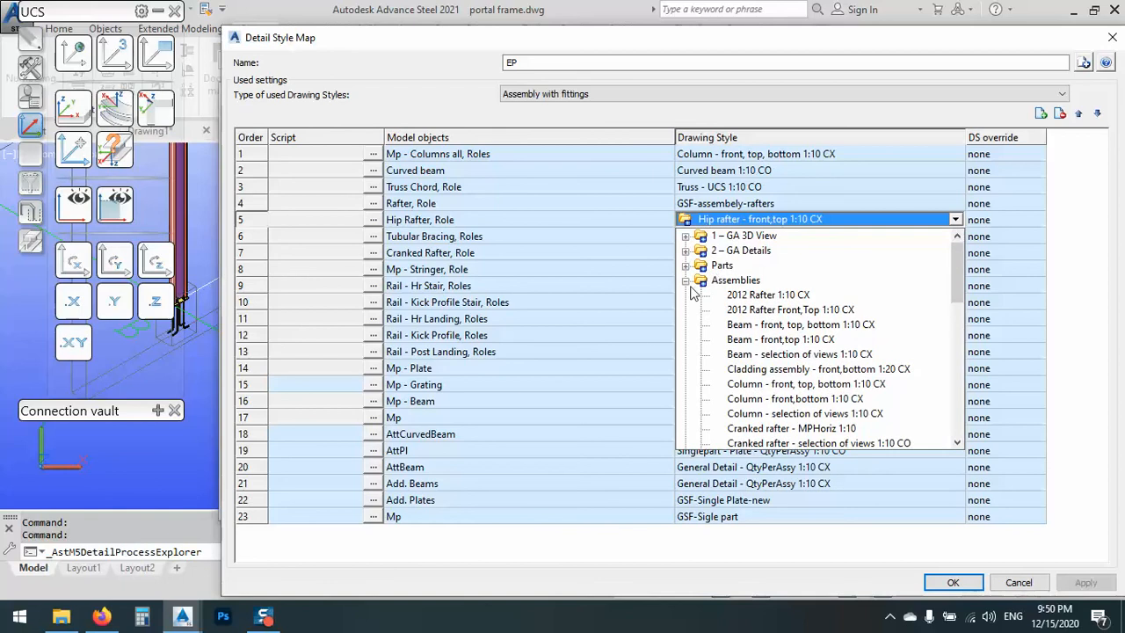
{"action": "left_click", "coordinate": [686, 280]}
{"action": "double_click", "coordinate": [742, 325]}
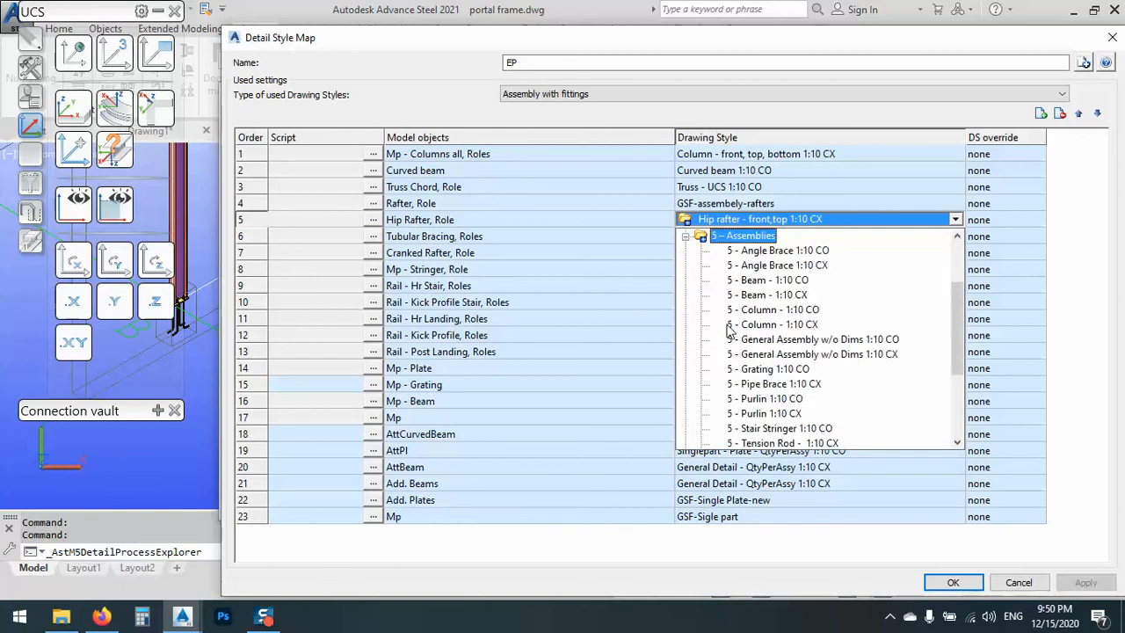
{"action": "scroll", "coordinate": [771, 423], "scroll_direction": "down", "scroll_amount": 2}
{"action": "left_click", "coordinate": [761, 398]}
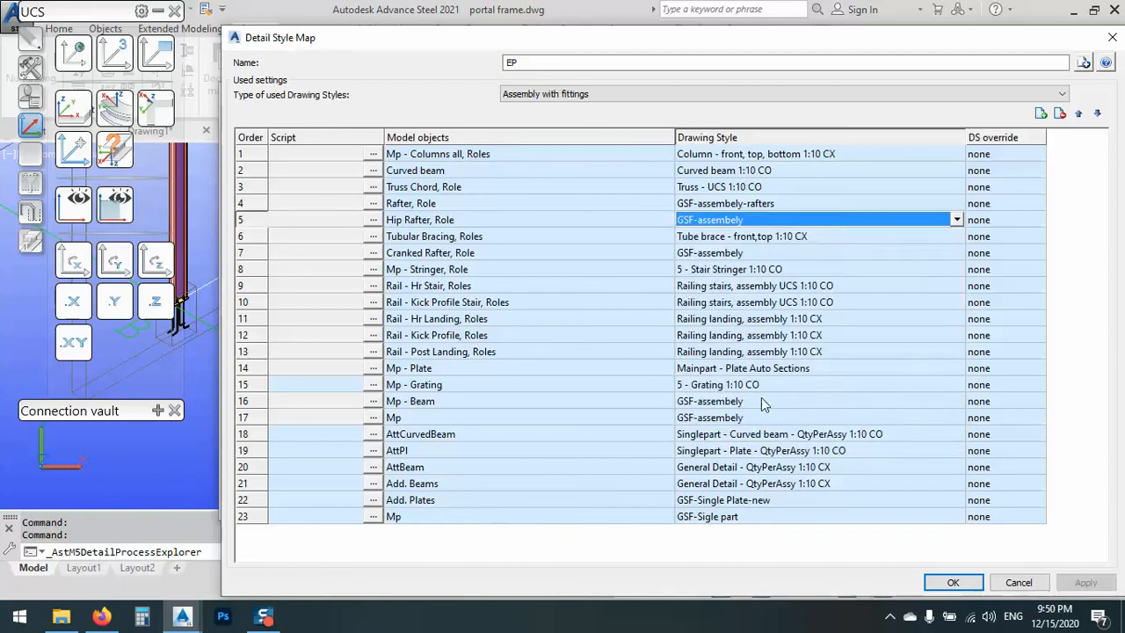
{"action": "left_click", "coordinate": [761, 401]}
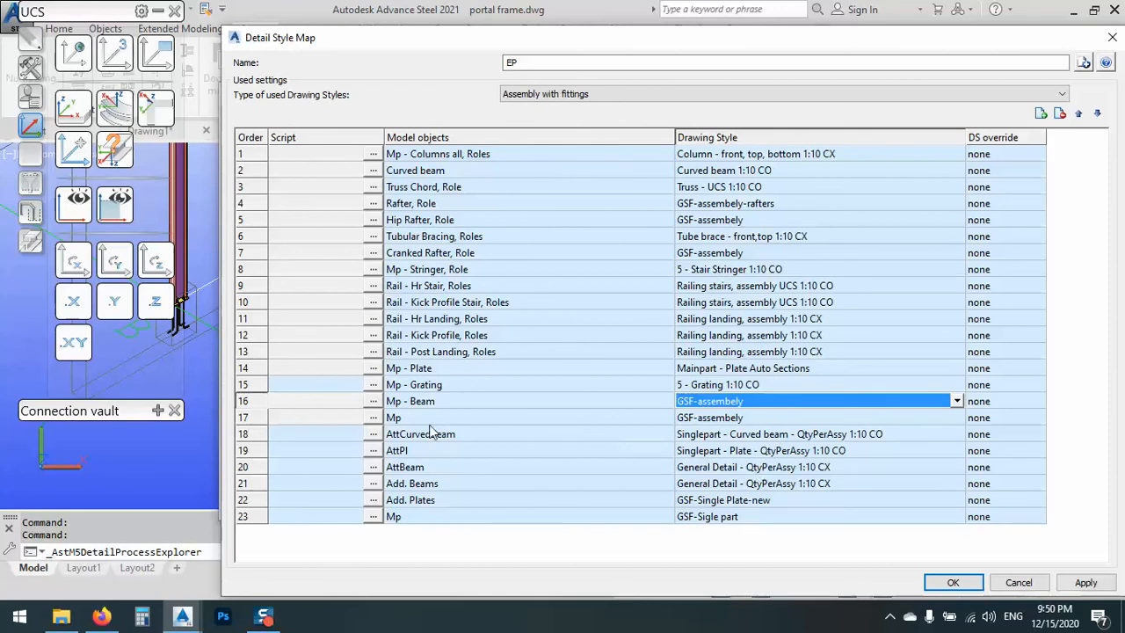
- Assign the GSF-curved Beam drawing style from the 5 – Assemblies group to the AttCurvedBeam model objects
{"action": "left_click", "coordinate": [734, 435]}
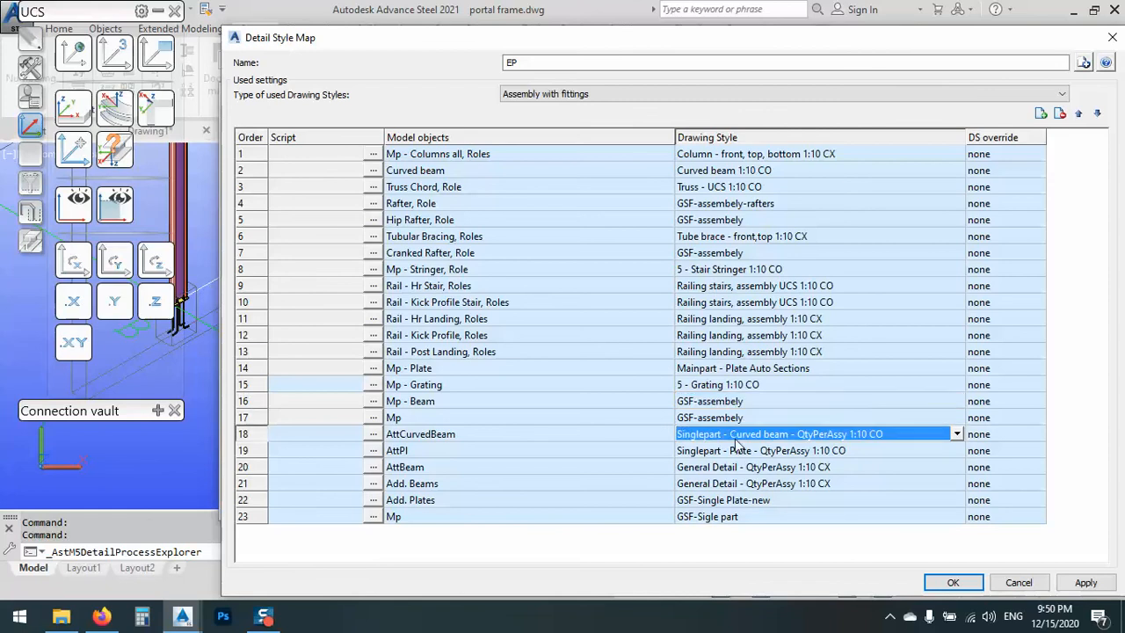
{"action": "left_click", "coordinate": [806, 440]}
{"action": "left_click", "coordinate": [835, 436]}
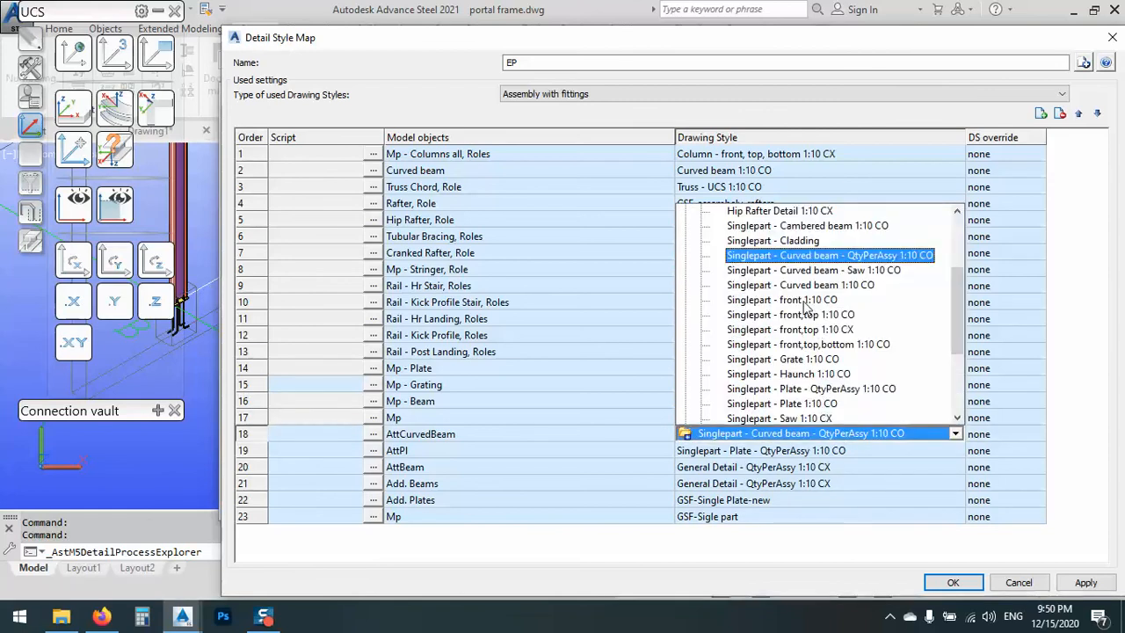
{"action": "scroll", "coordinate": [805, 305], "scroll_direction": "down", "scroll_amount": 3}
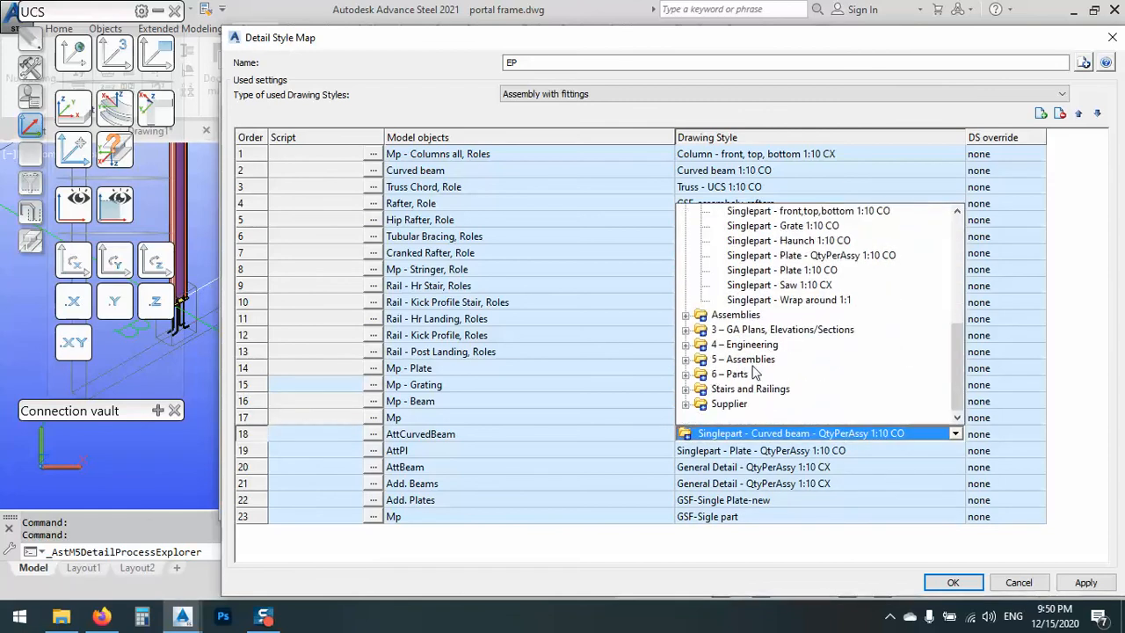
{"action": "double_click", "coordinate": [749, 360]}
{"action": "scroll", "coordinate": [765, 367], "scroll_direction": "down", "scroll_amount": 3}
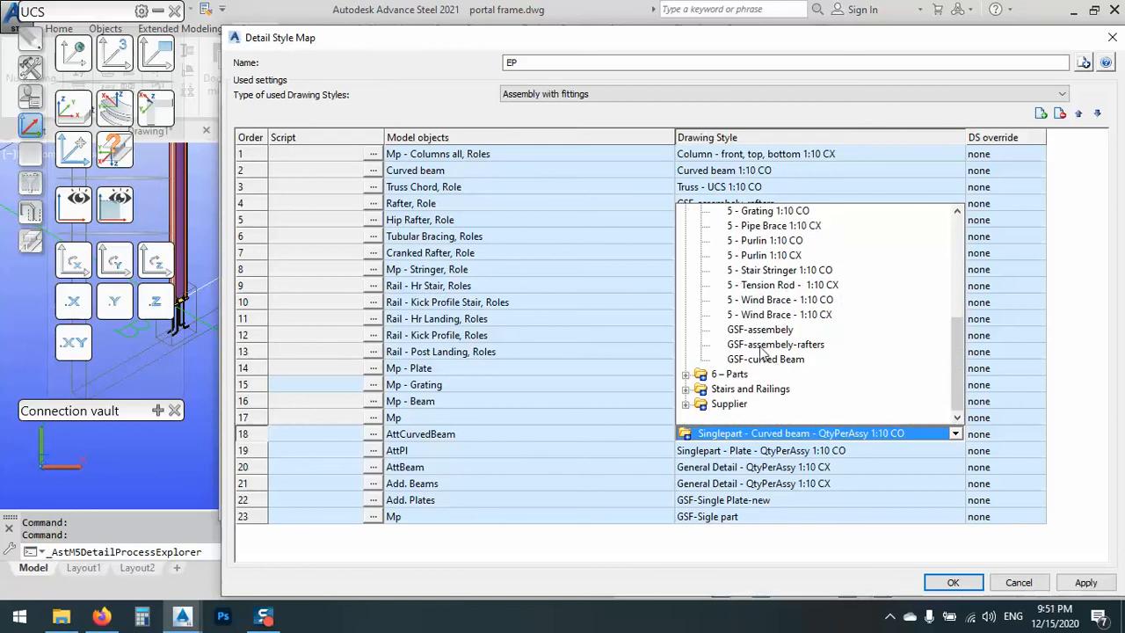
{"action": "left_click", "coordinate": [764, 360]}
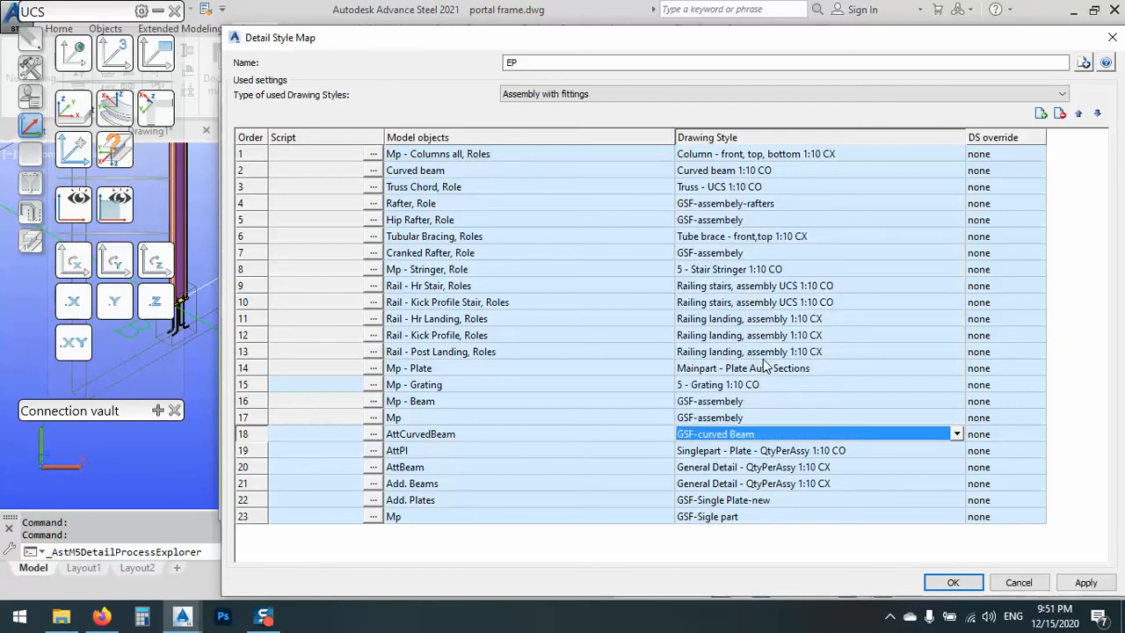
- Assign the GSF-Single Plate-new drawing style from the 6 – Parts group to the AttPl model objects
{"action": "left_click", "coordinate": [753, 452]}
{"action": "left_click", "coordinate": [761, 452]}
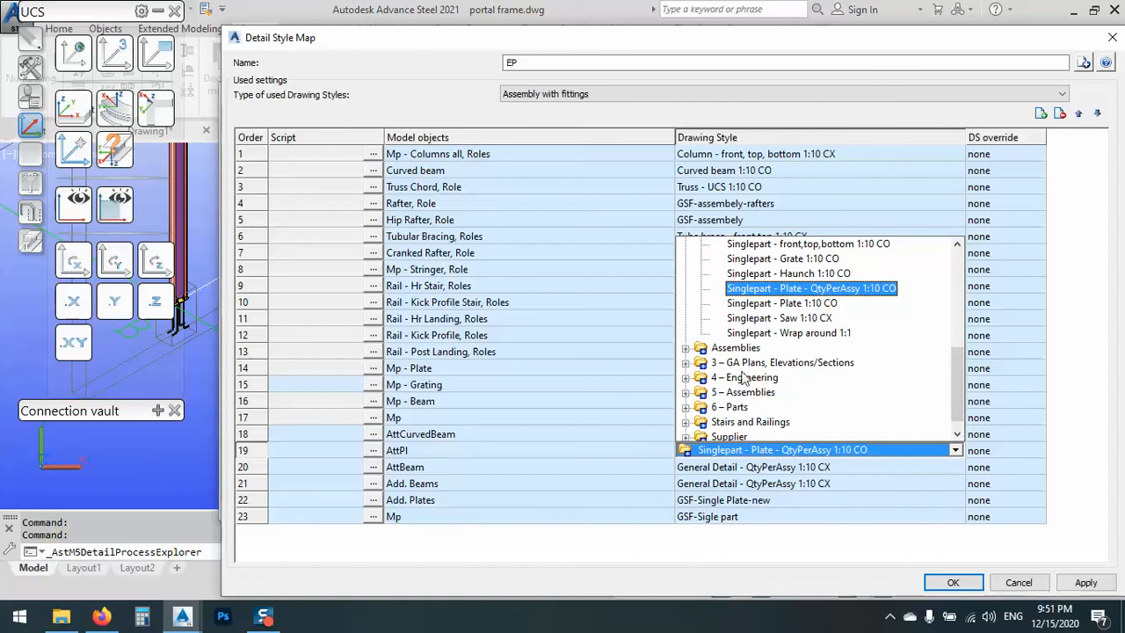
{"action": "double_click", "coordinate": [736, 407]}
{"action": "scroll", "coordinate": [755, 399], "scroll_direction": "down", "scroll_amount": 4}
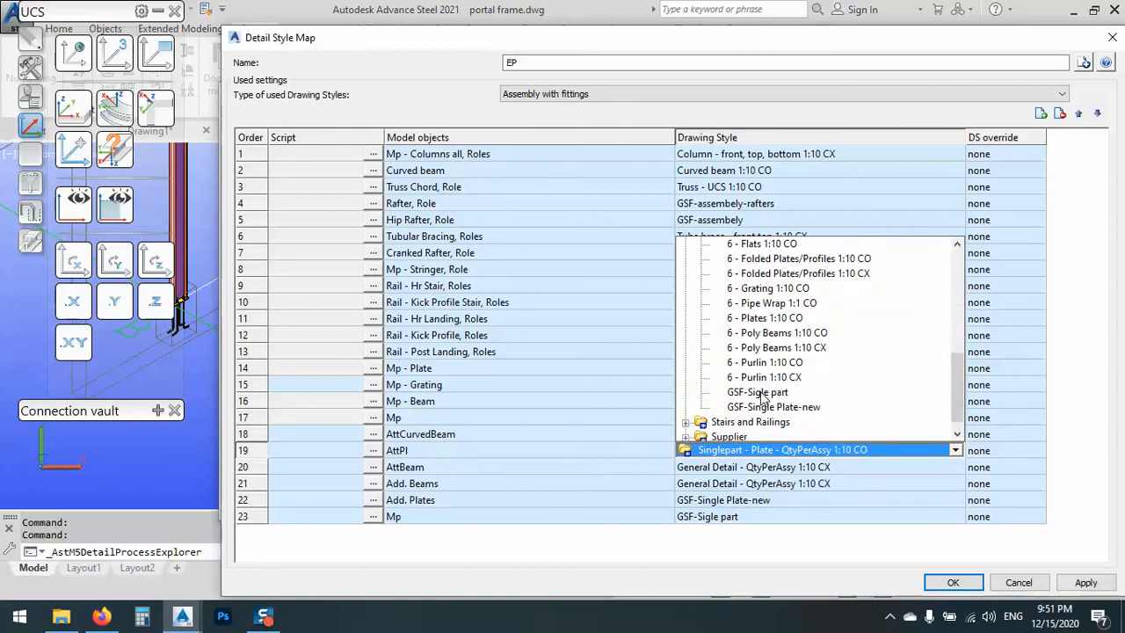
{"action": "left_click", "coordinate": [763, 406]}
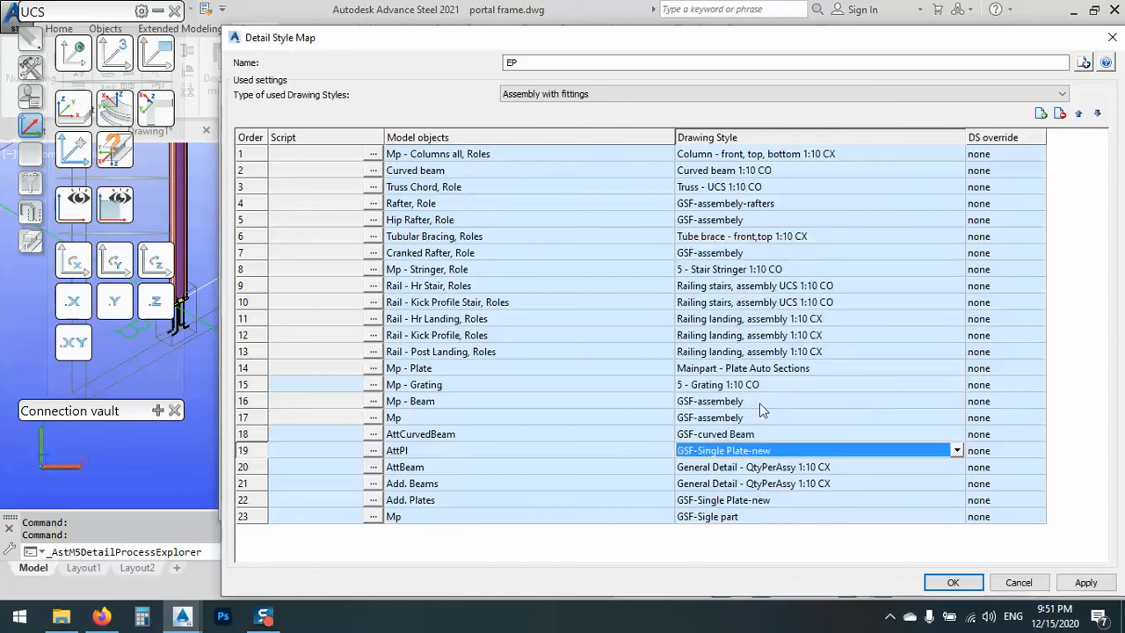
- Assign the GSF-Sigle part drawing style from the 6 – Parts group to the AttBeam model objects
{"action": "left_click", "coordinate": [753, 471]}
{"action": "left_click", "coordinate": [753, 471]}
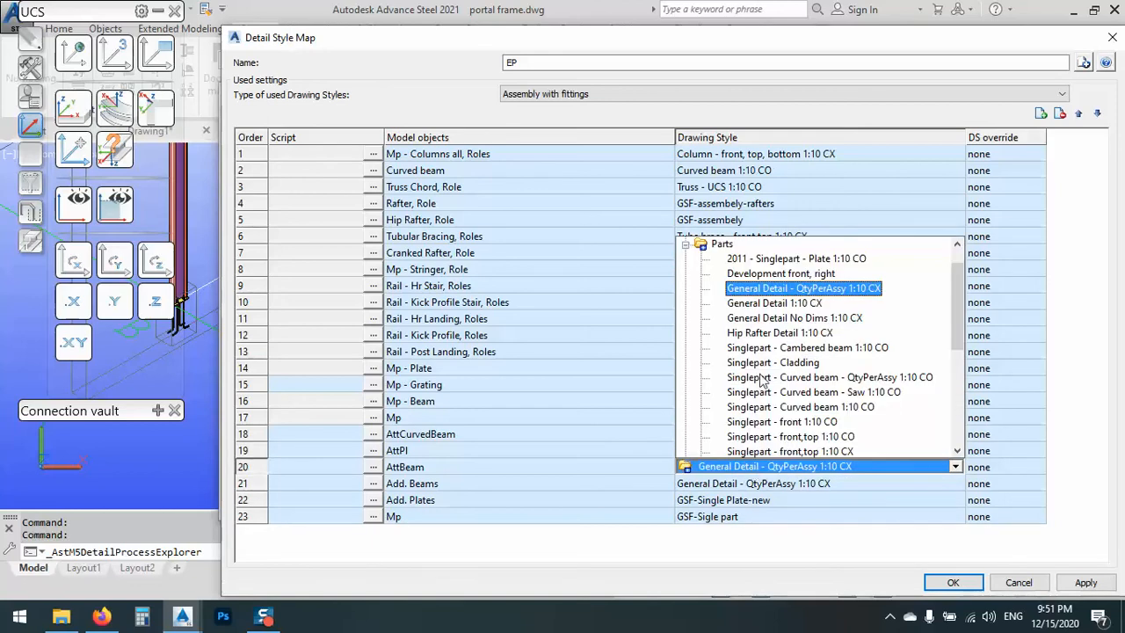
{"action": "scroll", "coordinate": [753, 360], "scroll_direction": "down", "scroll_amount": 4}
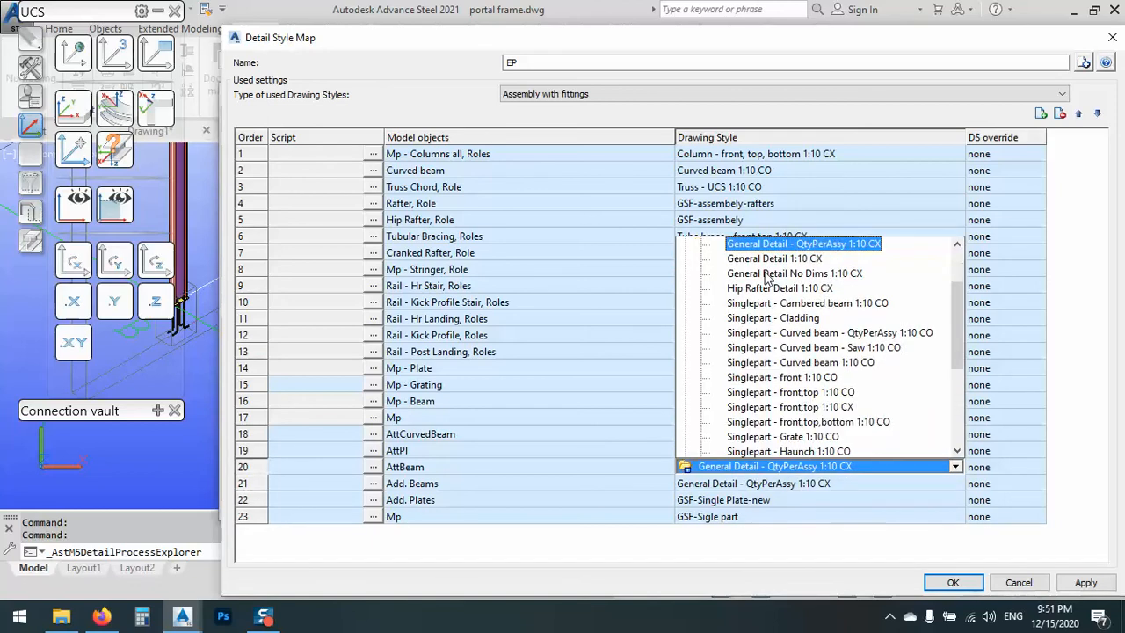
{"action": "scroll", "coordinate": [756, 395], "scroll_direction": "down", "scroll_amount": 1}
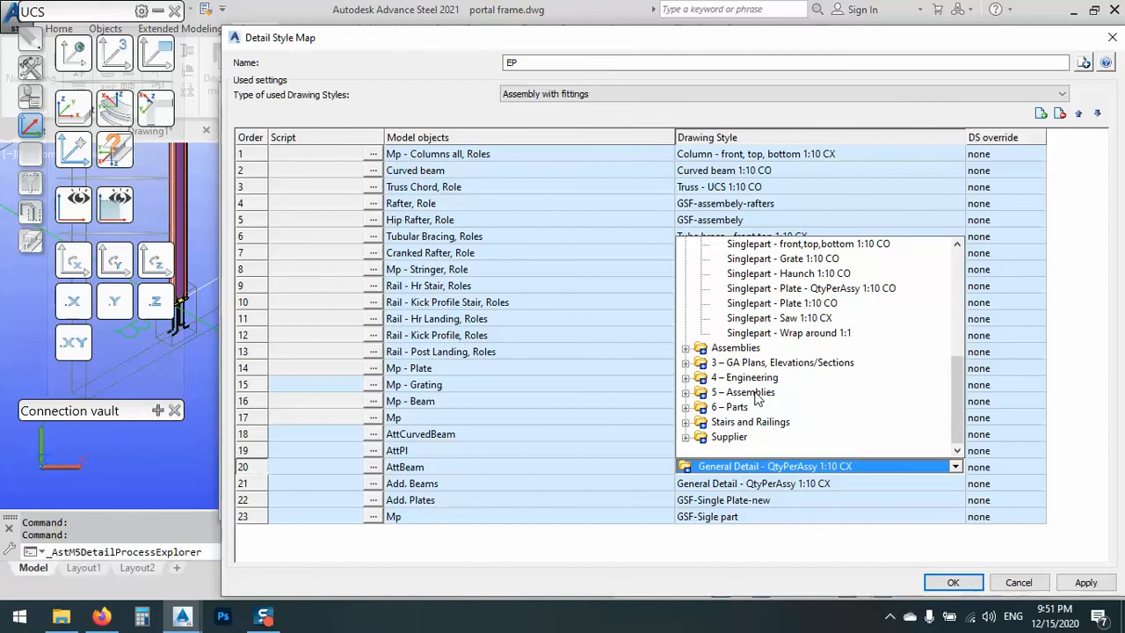
{"action": "left_click", "coordinate": [741, 409]}
{"action": "scroll", "coordinate": [777, 374], "scroll_direction": "down", "scroll_amount": 5}
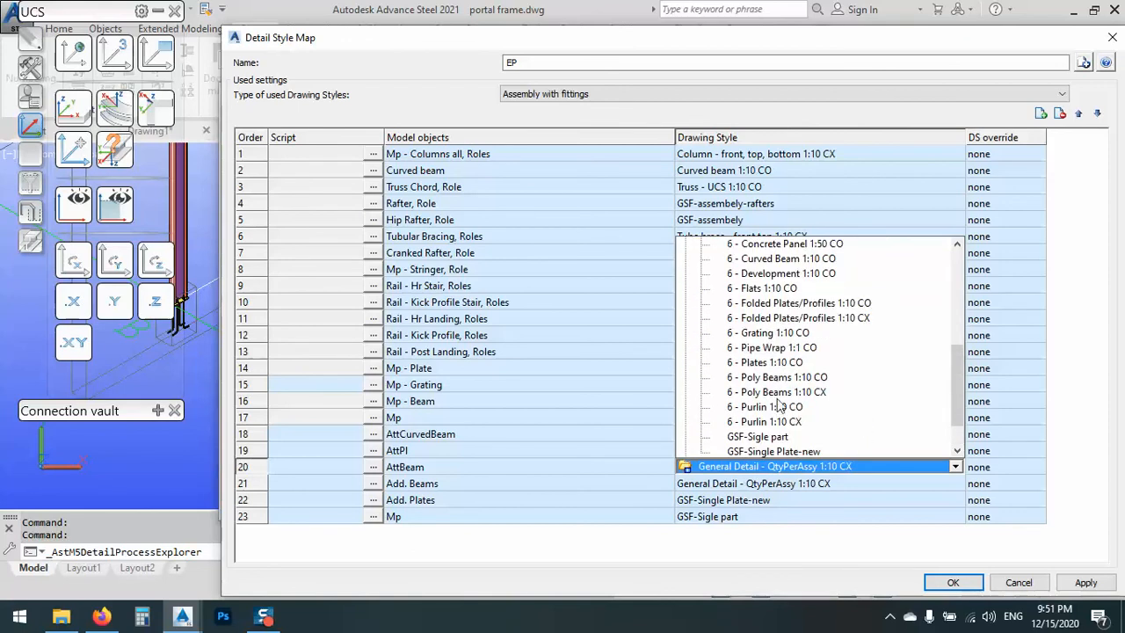
{"action": "left_click", "coordinate": [773, 400]}
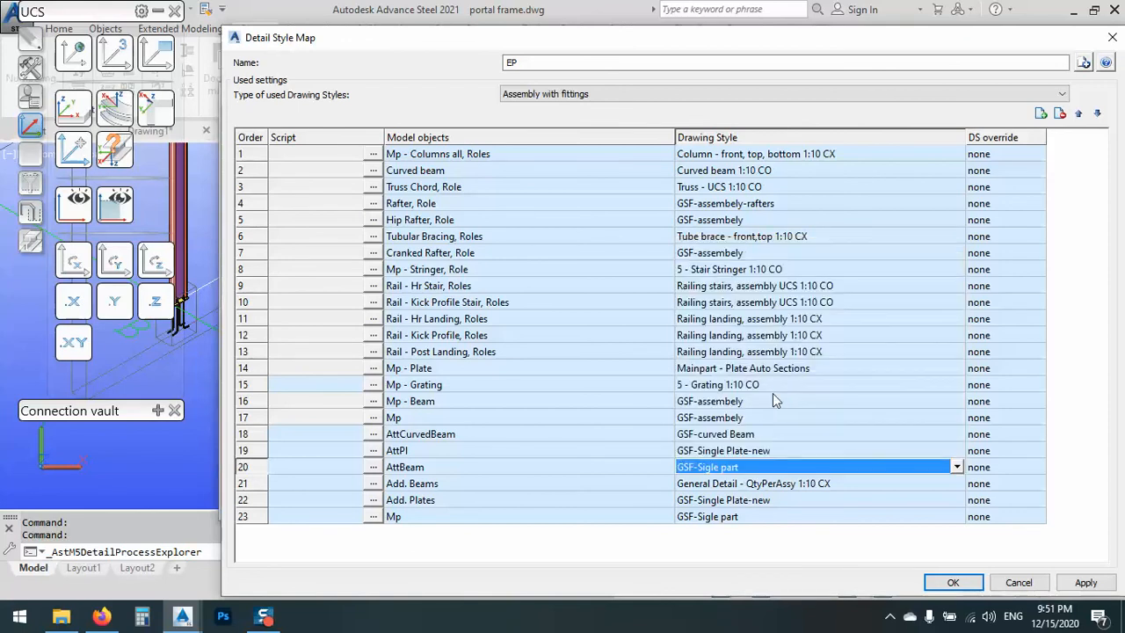
- Set the drawing style for Add. Beams to GSF-Sigle part from the 6 – Parts group
{"action": "left_click", "coordinate": [738, 485]}
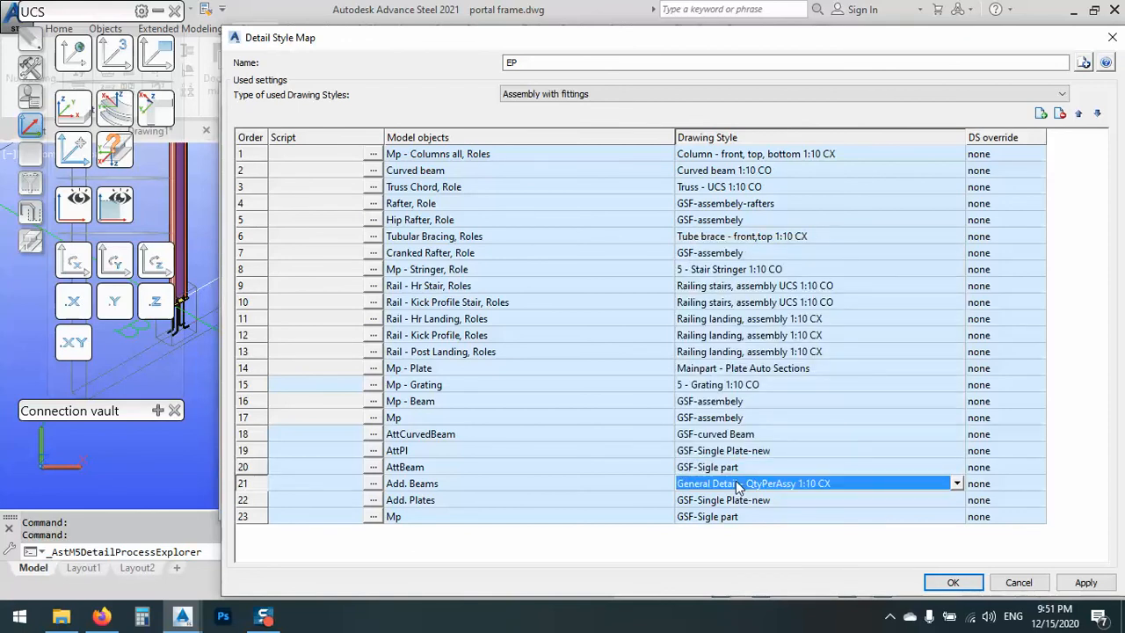
{"action": "left_click", "coordinate": [738, 486]}
{"action": "scroll", "coordinate": [747, 435], "scroll_direction": "down", "scroll_amount": 4}
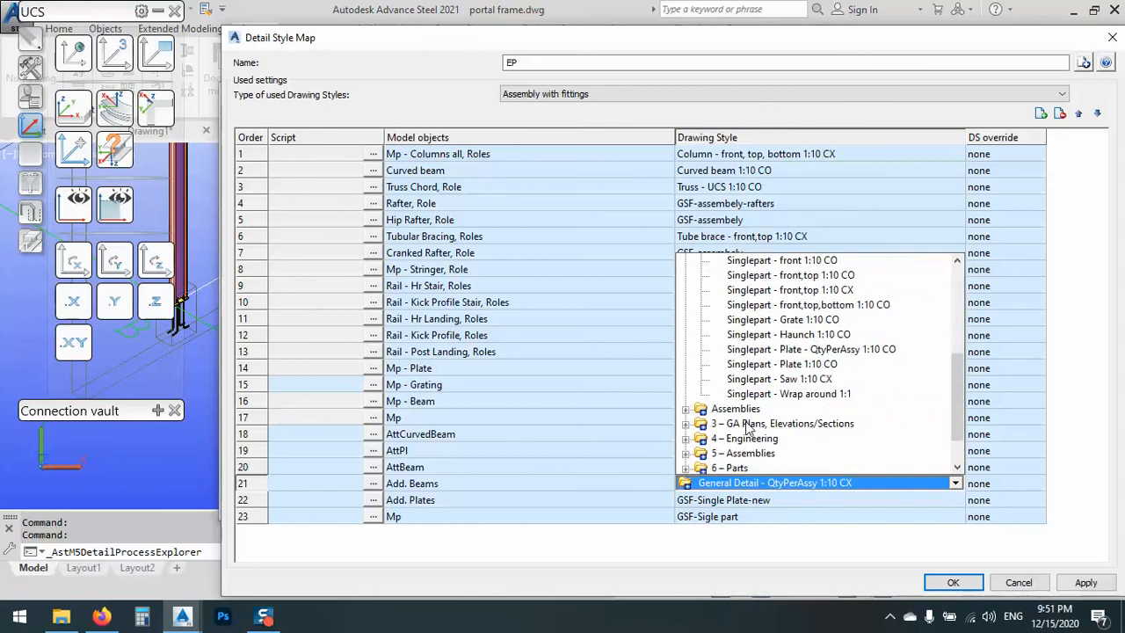
{"action": "left_click", "coordinate": [746, 468]}
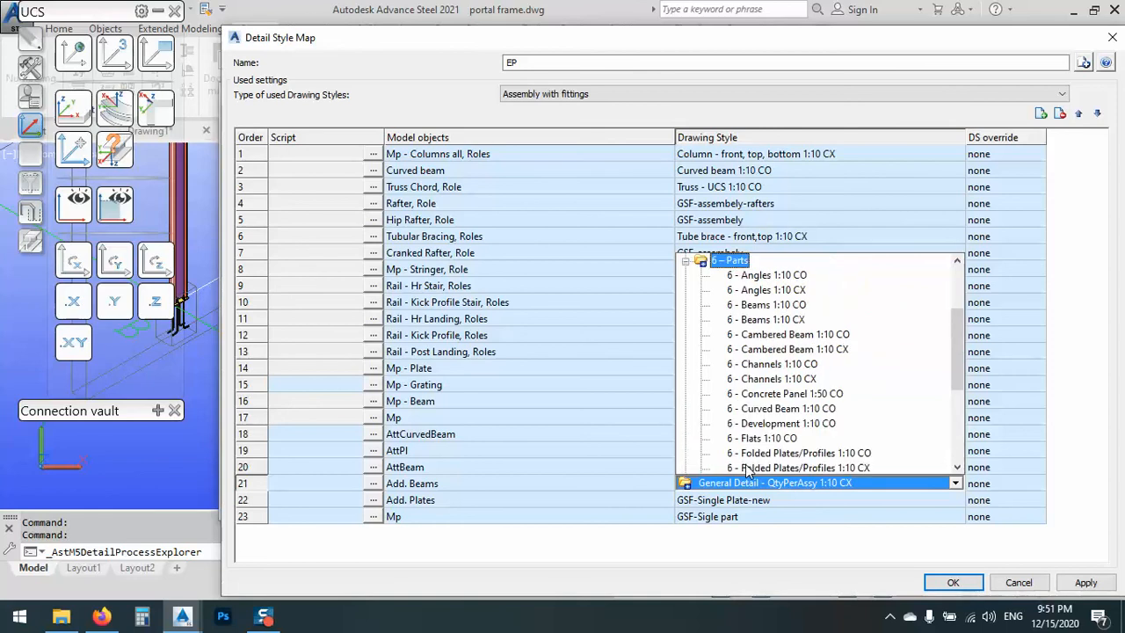
{"action": "scroll", "coordinate": [793, 394], "scroll_direction": "down", "scroll_amount": 3}
{"action": "left_click", "coordinate": [761, 453]}
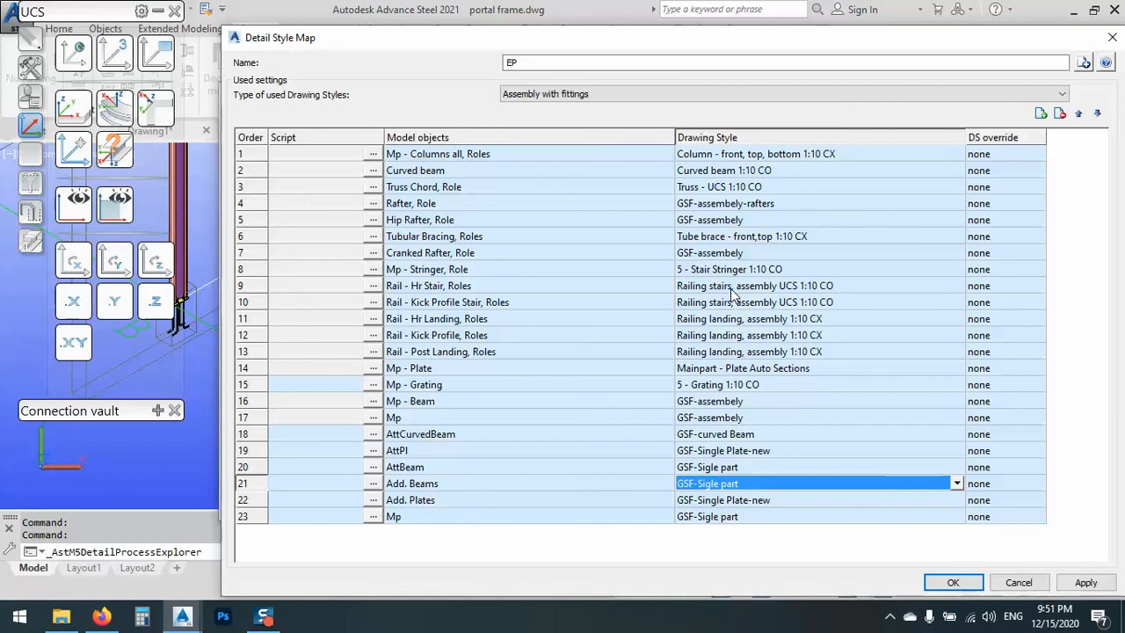
- Assign the GSF-assembly drawing style from the 5 – Assemblies group to Mp - Columns all, Roles, and accept the EP style map
{"action": "left_click", "coordinate": [742, 160]}
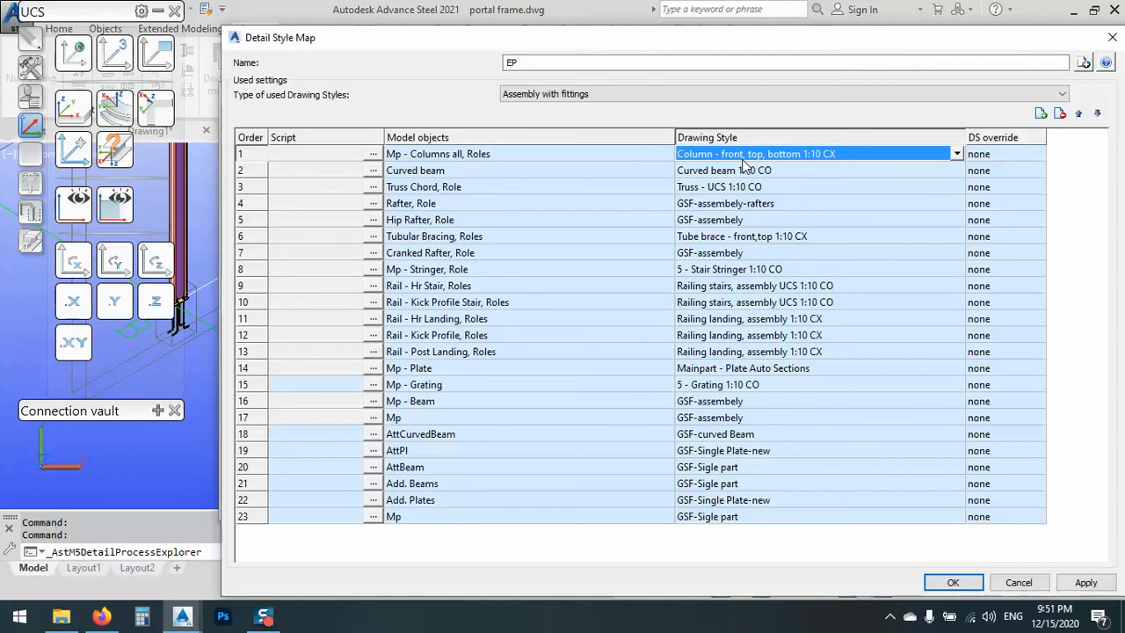
{"action": "left_click", "coordinate": [773, 154]}
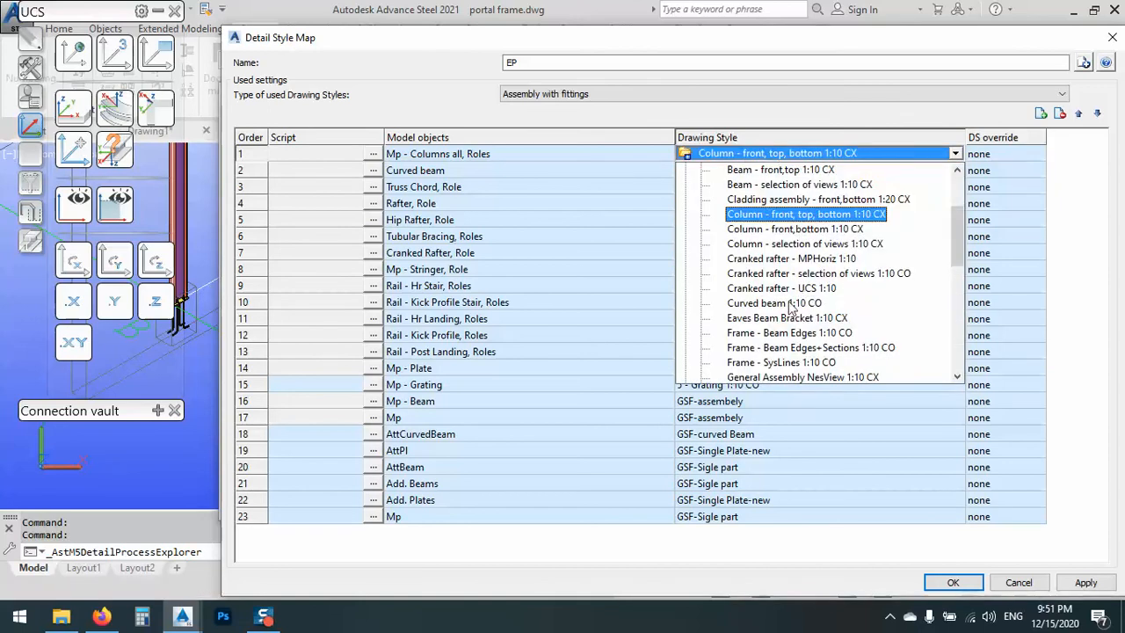
{"action": "scroll", "coordinate": [790, 305], "scroll_direction": "down", "scroll_amount": 3}
{"action": "scroll", "coordinate": [785, 321], "scroll_direction": "down", "scroll_amount": 4}
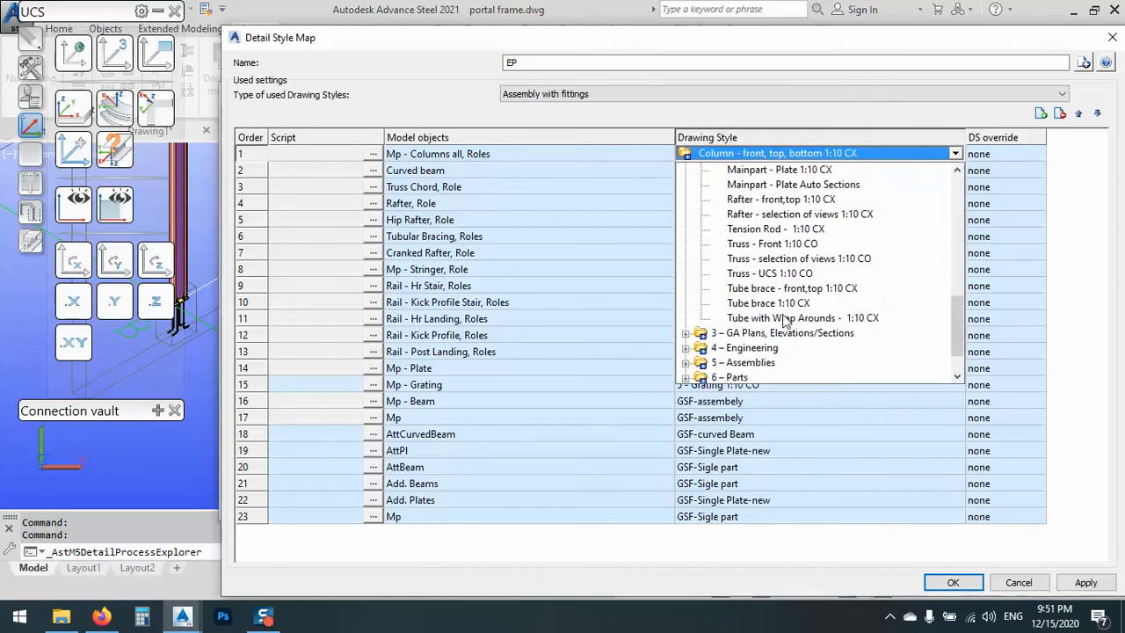
{"action": "double_click", "coordinate": [743, 361]}
{"action": "scroll", "coordinate": [782, 319], "scroll_direction": "down", "scroll_amount": 3}
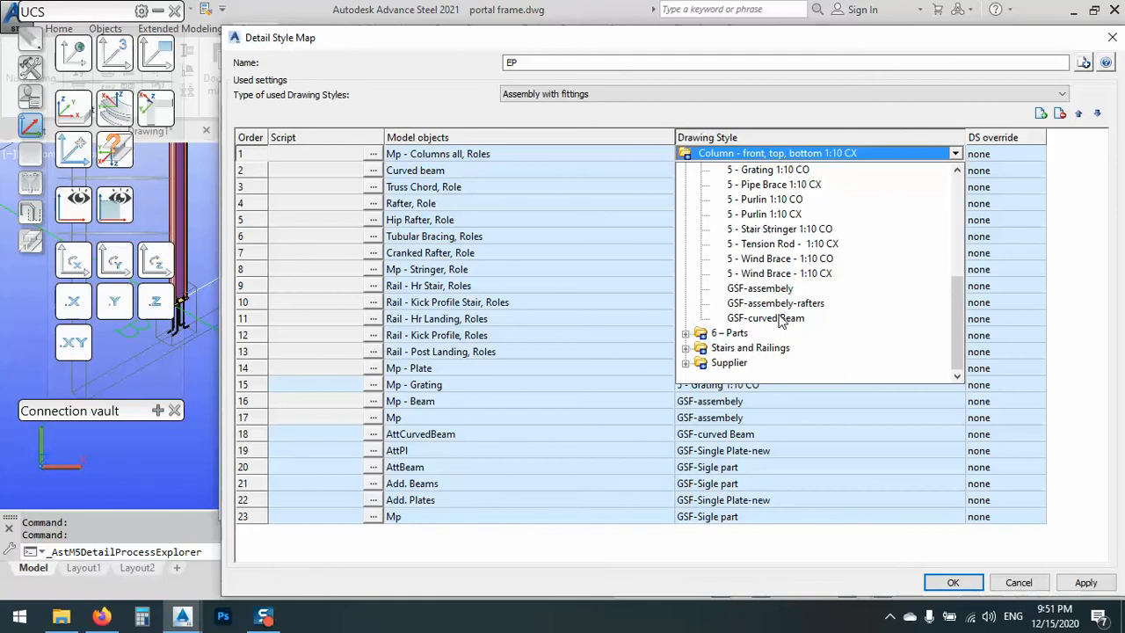
{"action": "left_click", "coordinate": [762, 290]}
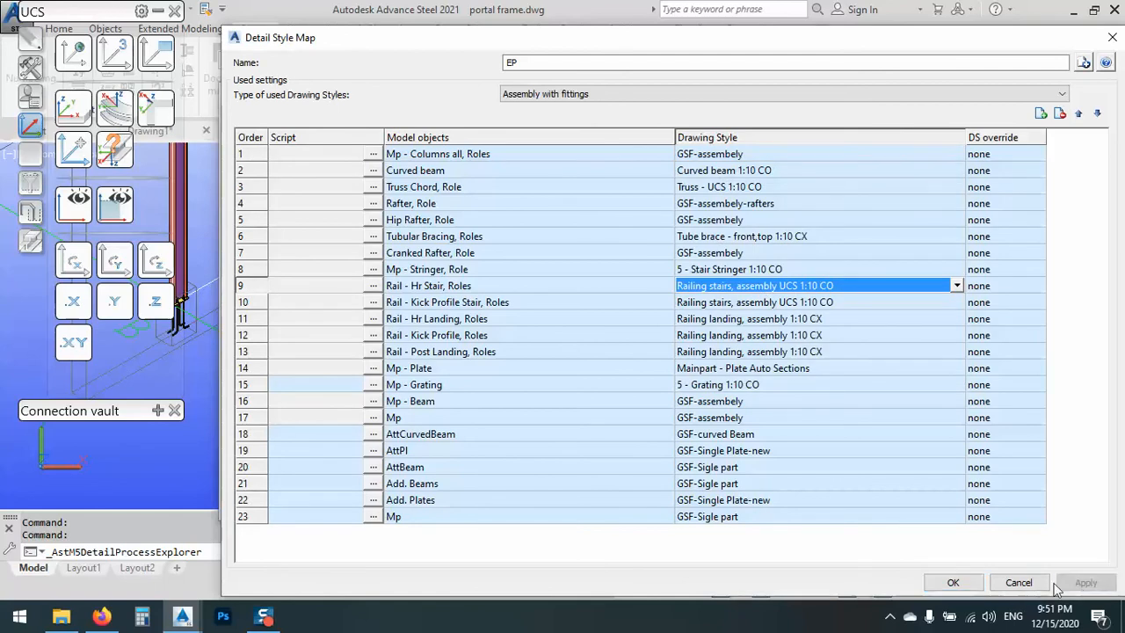
{"action": "left_click", "coordinate": [951, 583]}
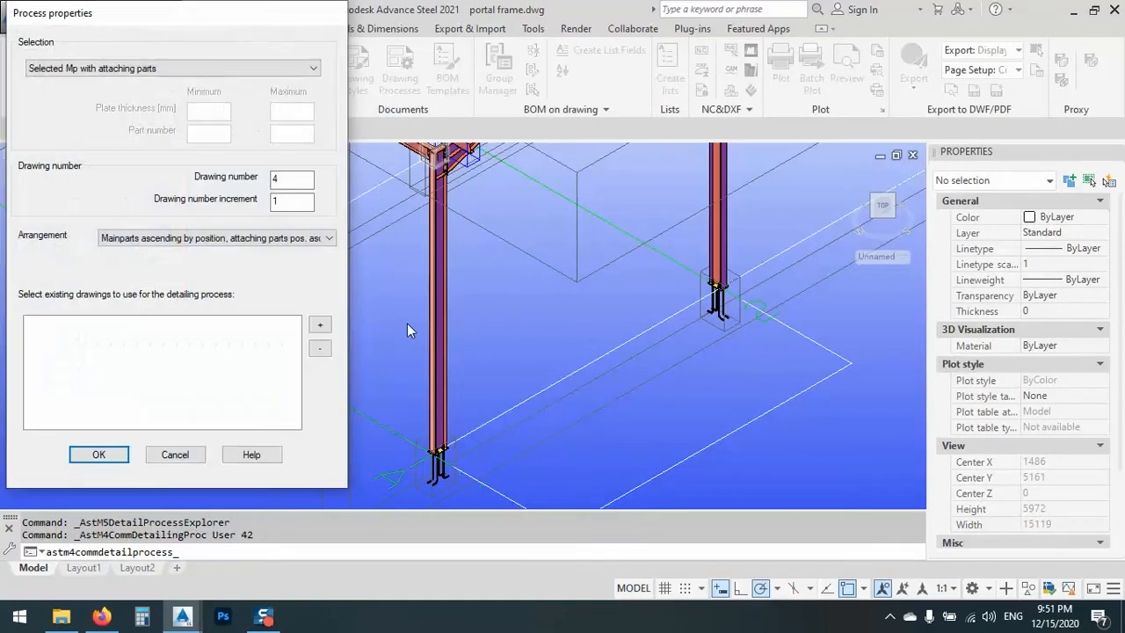
- Run the Assemblies A3 - Single with Parts process on the selected portal frame column, keeping drawing number 4 and increment 1
{"action": "left_click", "coordinate": [100, 454]}
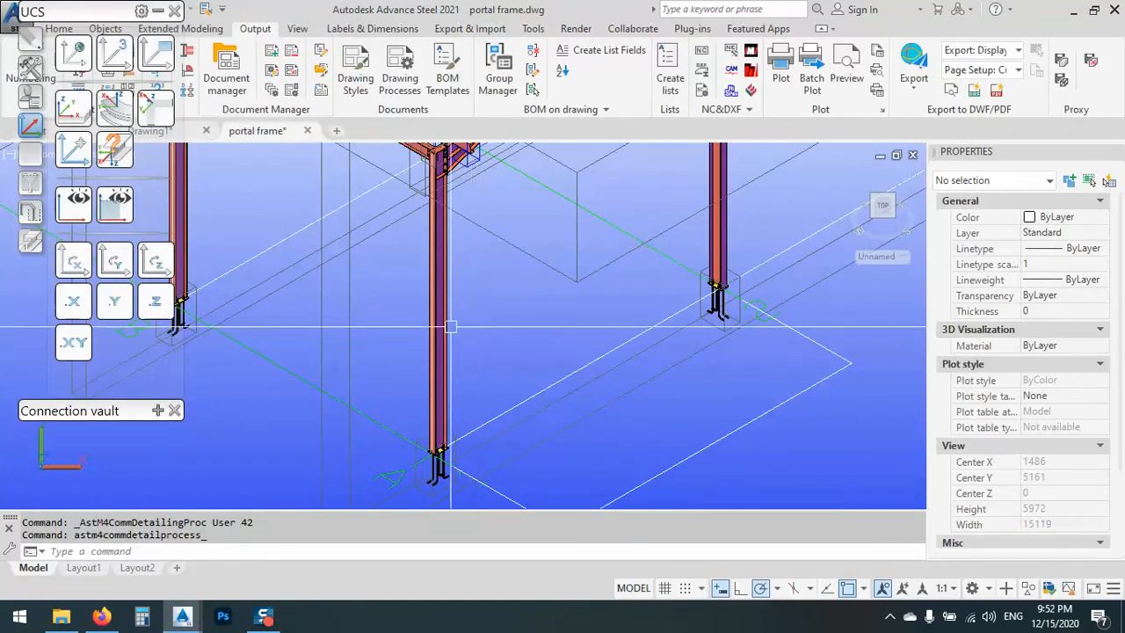
{"action": "left_click", "coordinate": [276, 93]}
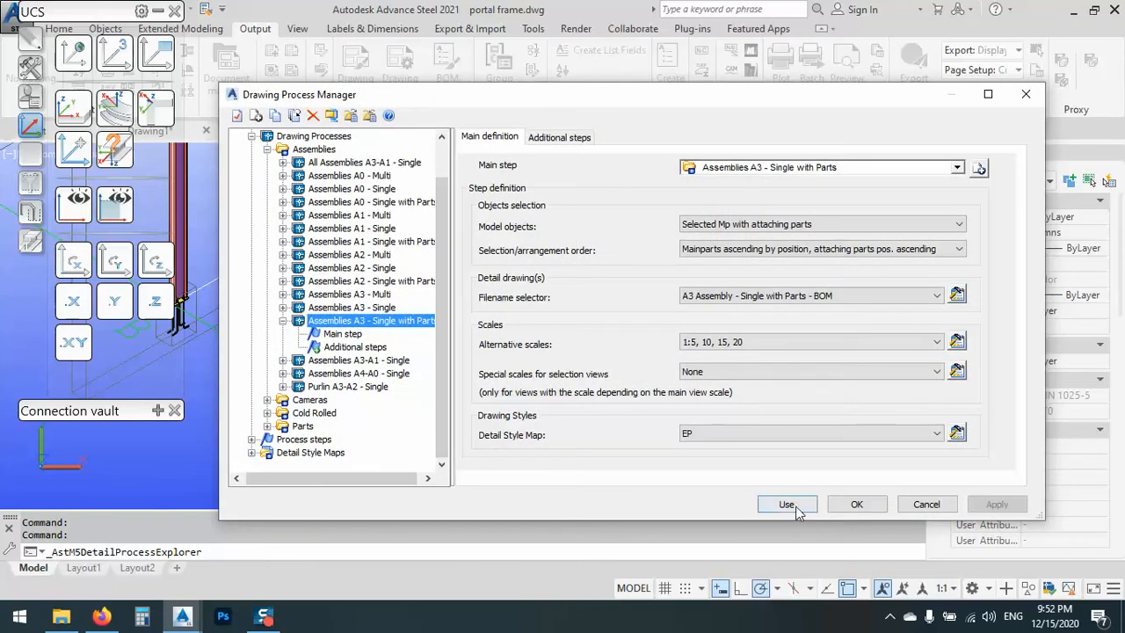
{"action": "left_click", "coordinate": [793, 508]}
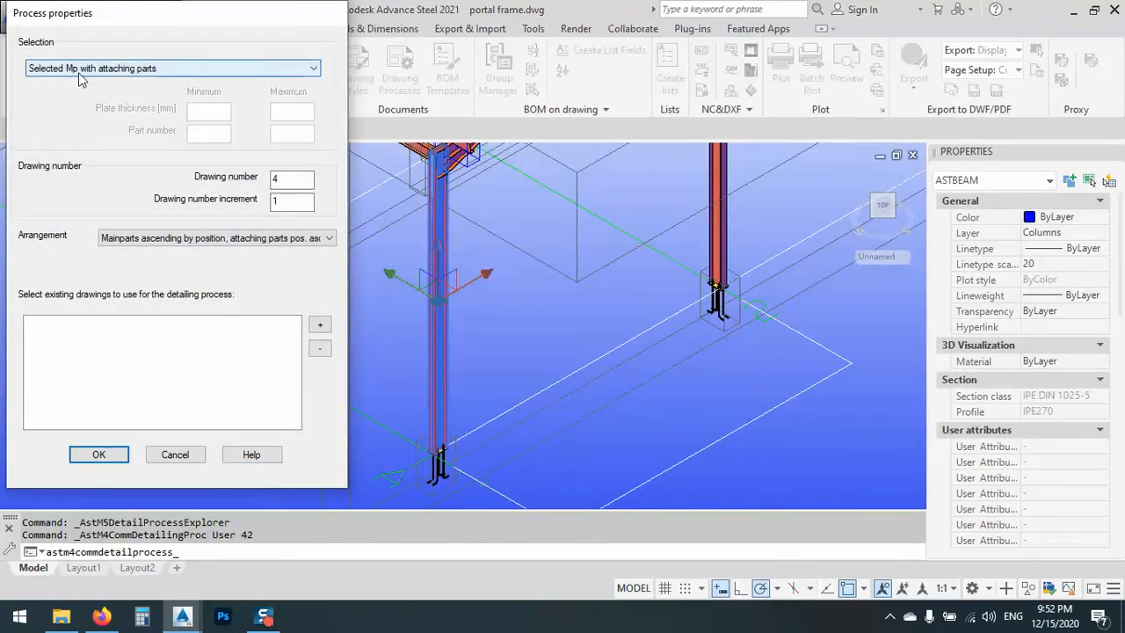
{"action": "left_click", "coordinate": [105, 454]}
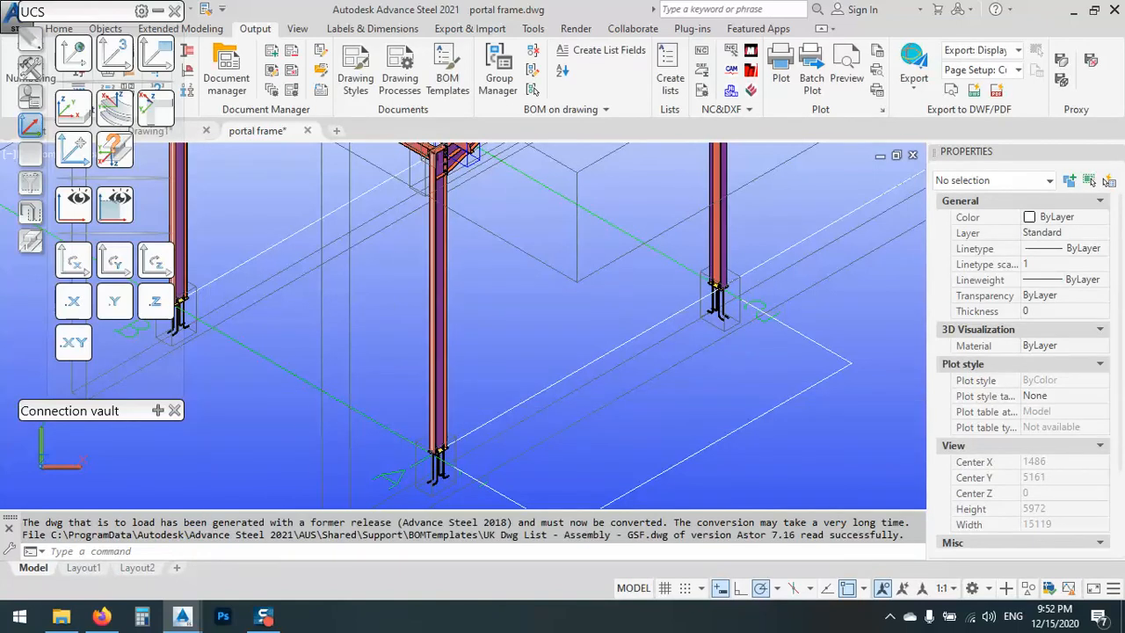
- Move the UCS tool palette clear of the ribbon and turn on the View Cube
{"action": "left_click", "coordinate": [439, 313]}
{"action": "left_click_drag", "start_coordinate": [86, 22], "coordinate": [107, 192]}
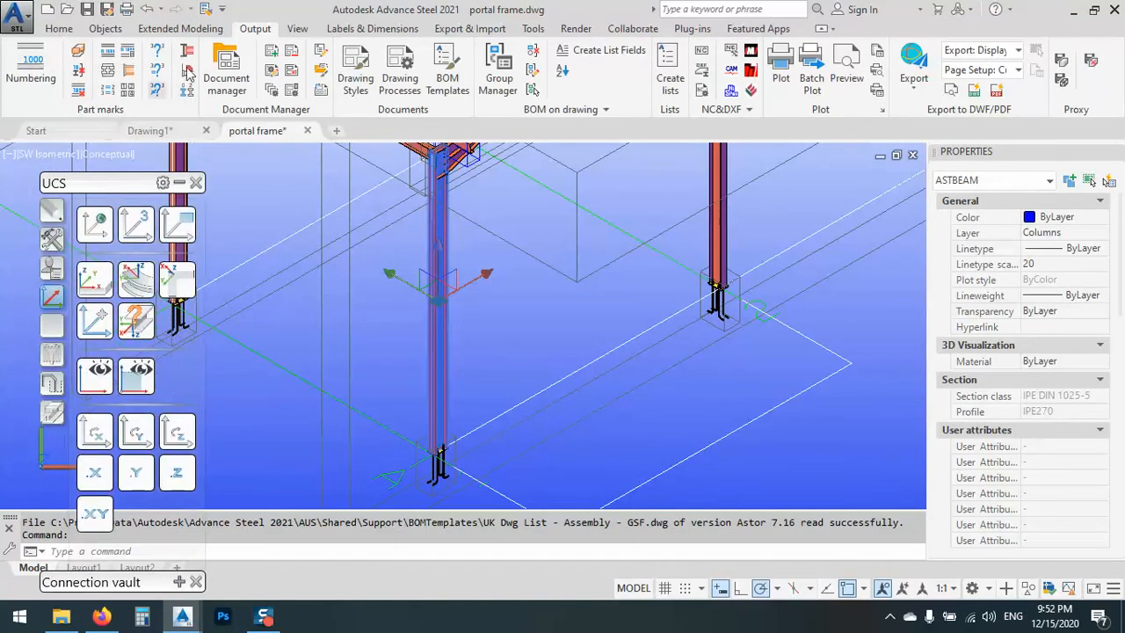
{"action": "left_click", "coordinate": [297, 28]}
{"action": "left_click", "coordinate": [51, 70]}
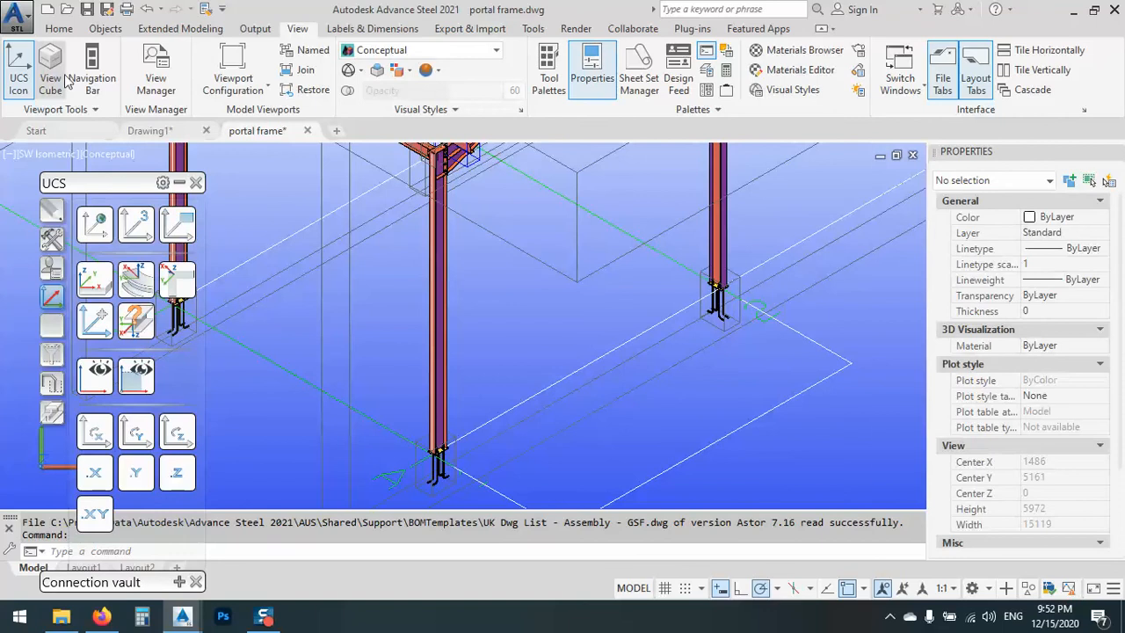
- Open the assembly detail A-C0004 of the front portal frame column
{"action": "left_click", "coordinate": [437, 304]}
{"action": "right_click", "coordinate": [542, 337]}
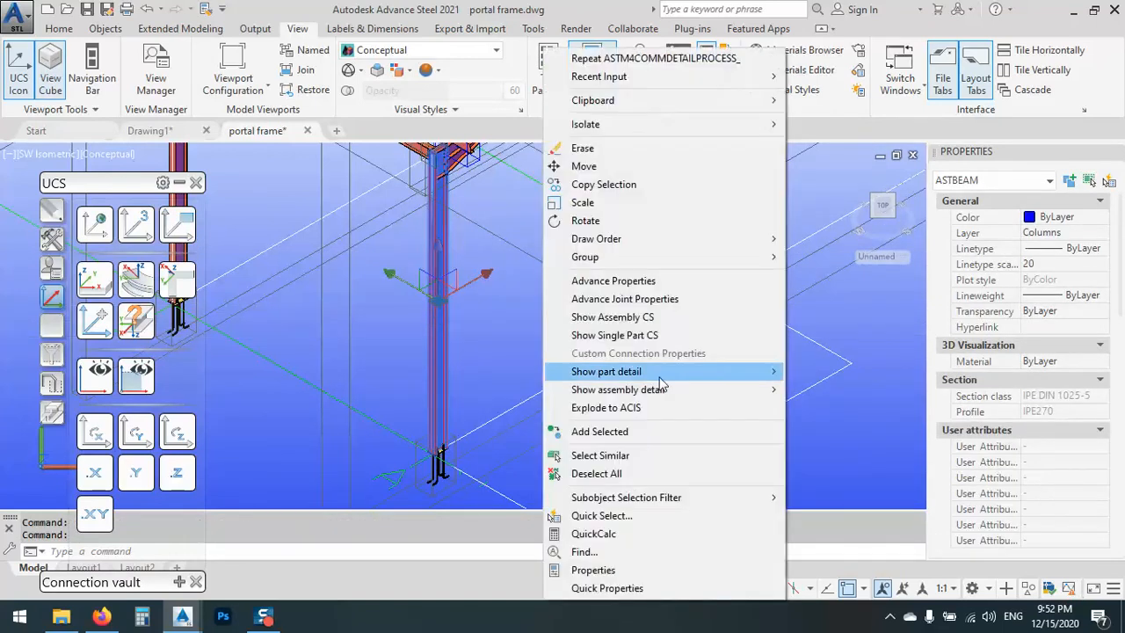
{"action": "mouse_move", "coordinate": [697, 396]}
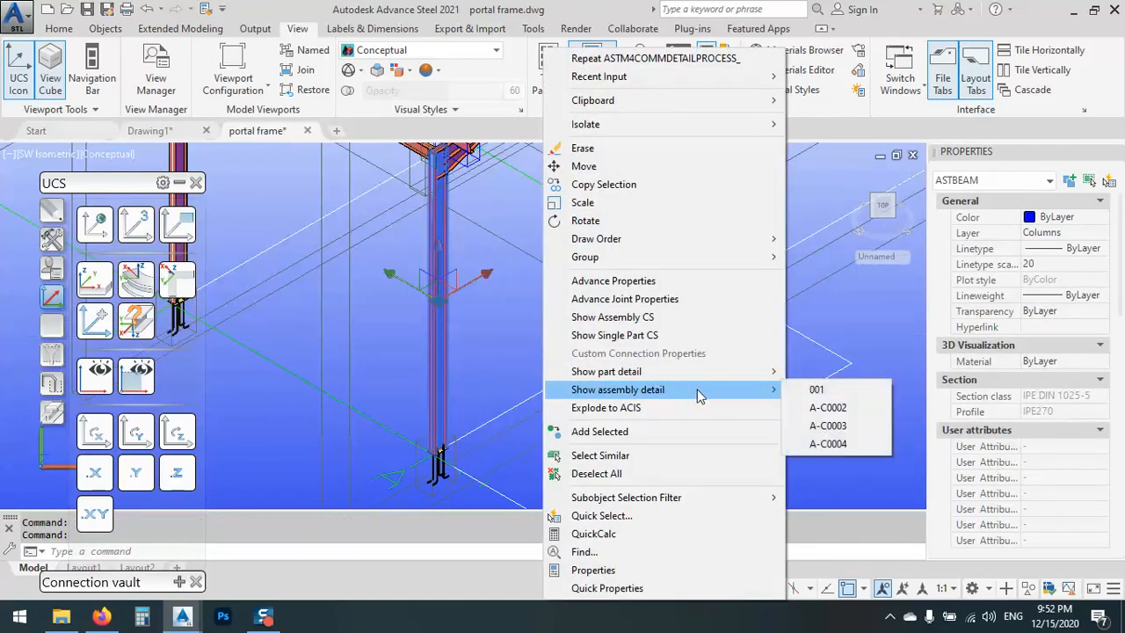
{"action": "left_click", "coordinate": [827, 443]}
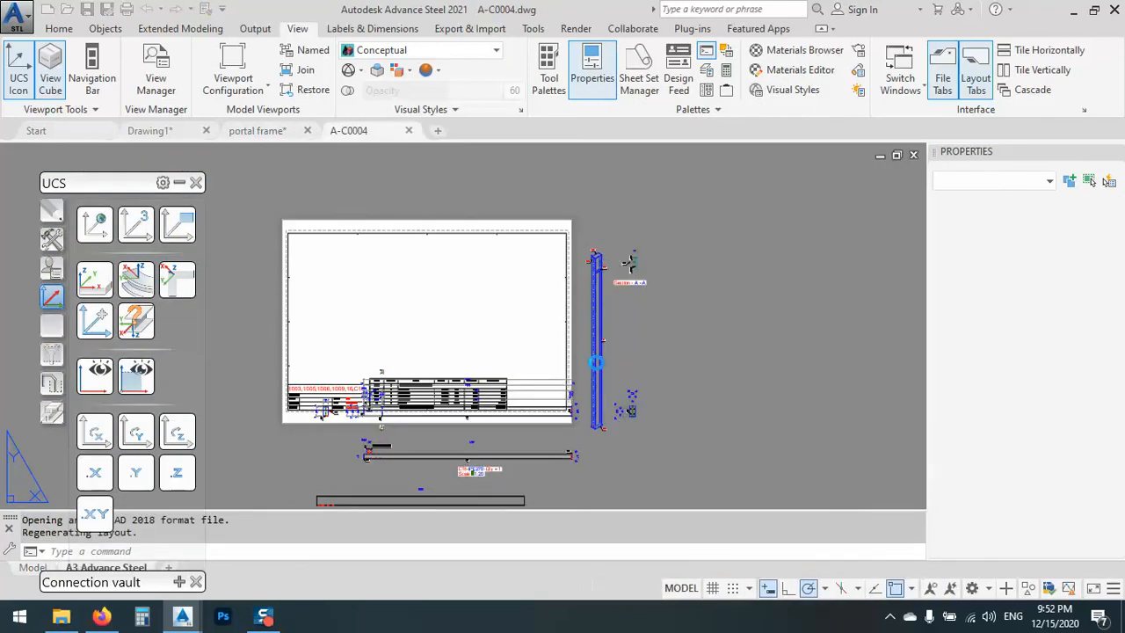
- Set the scale of the C16 IPE270 single-part beam detail below the sheet to 1:50
{"action": "scroll", "coordinate": [596, 440], "scroll_direction": "up", "scroll_amount": 6}
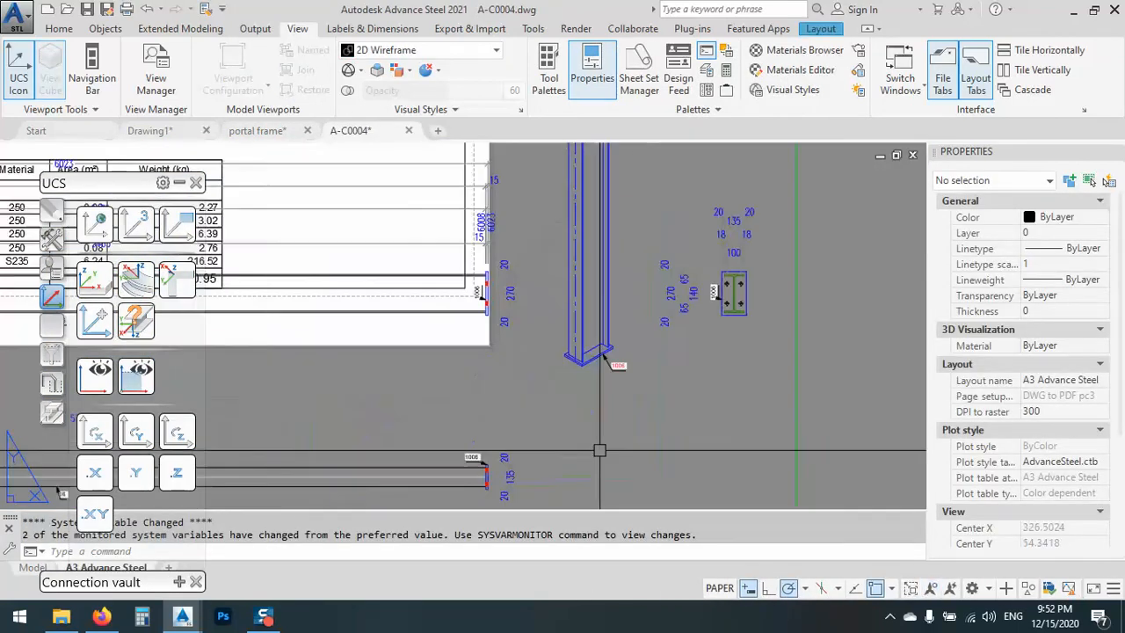
{"action": "scroll", "coordinate": [597, 360], "scroll_direction": "down", "scroll_amount": 5}
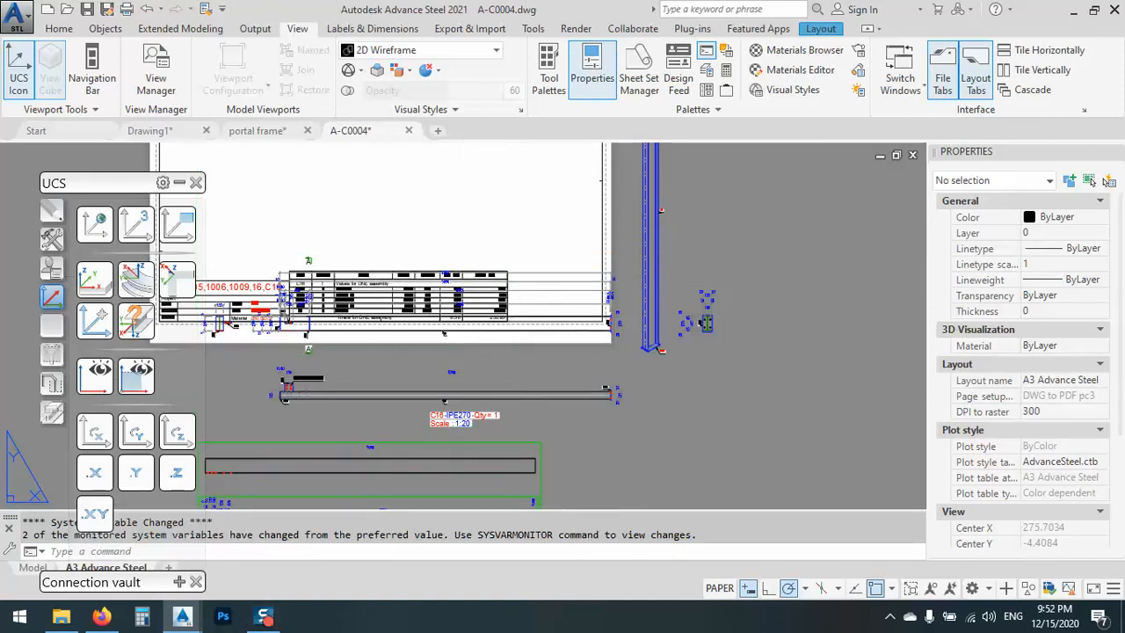
{"action": "middle_click_drag", "start_coordinate": [681, 366], "coordinate": [745, 472]}
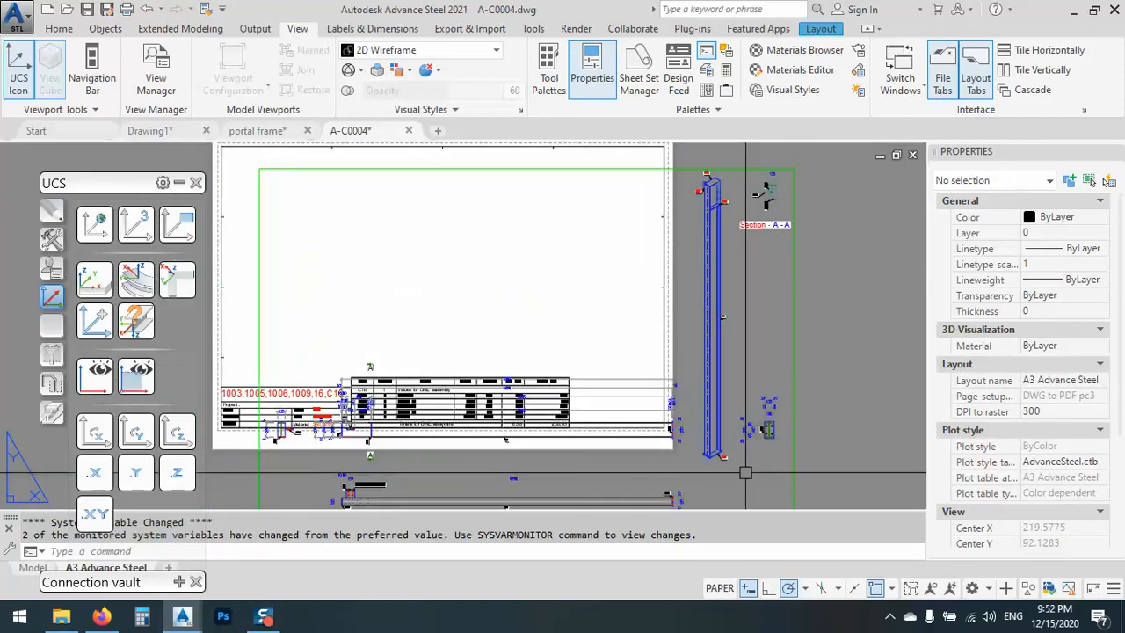
{"action": "scroll", "coordinate": [676, 242], "scroll_direction": "down", "scroll_amount": 4}
{"action": "middle_click_drag", "start_coordinate": [546, 441], "coordinate": [553, 313]}
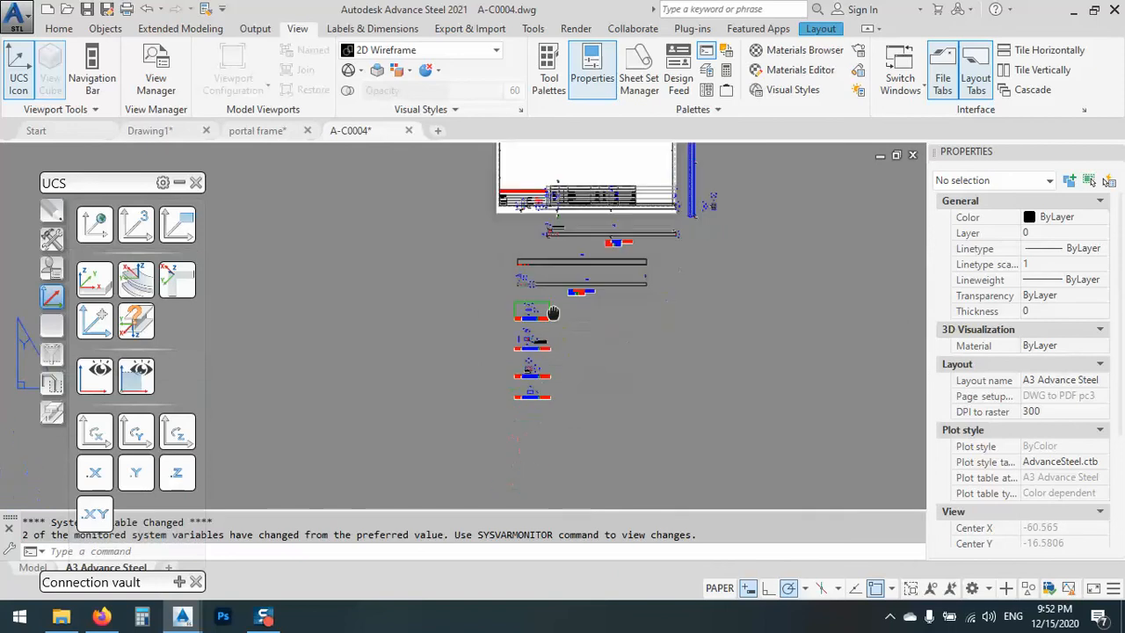
{"action": "scroll", "coordinate": [552, 312], "scroll_direction": "up", "scroll_amount": 6}
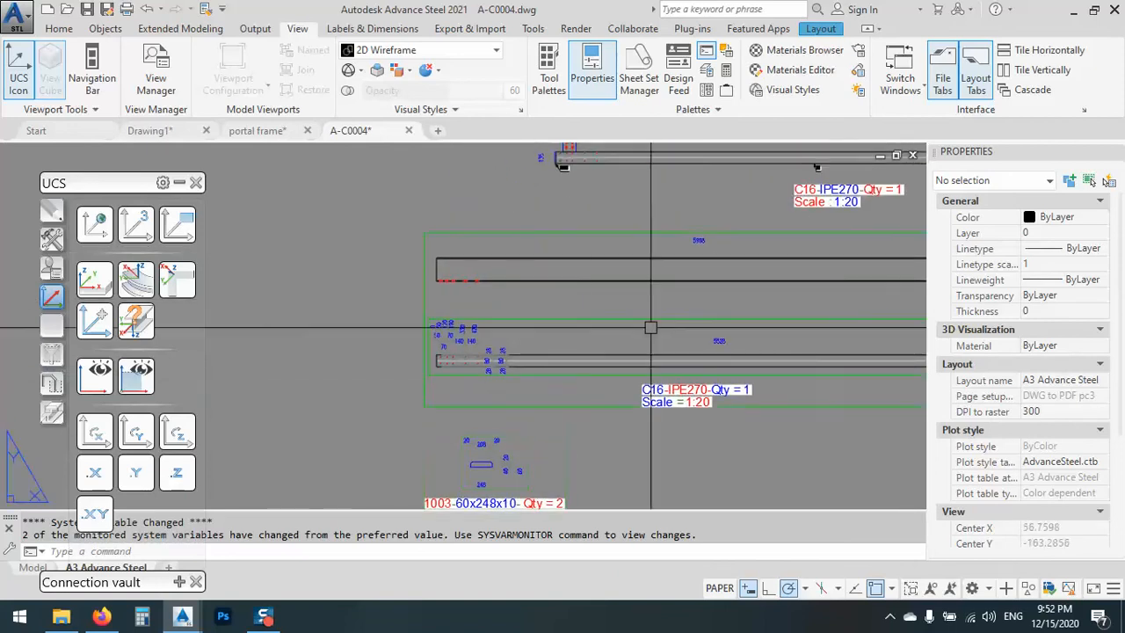
{"action": "middle_click_drag", "start_coordinate": [612, 340], "coordinate": [371, 346]}
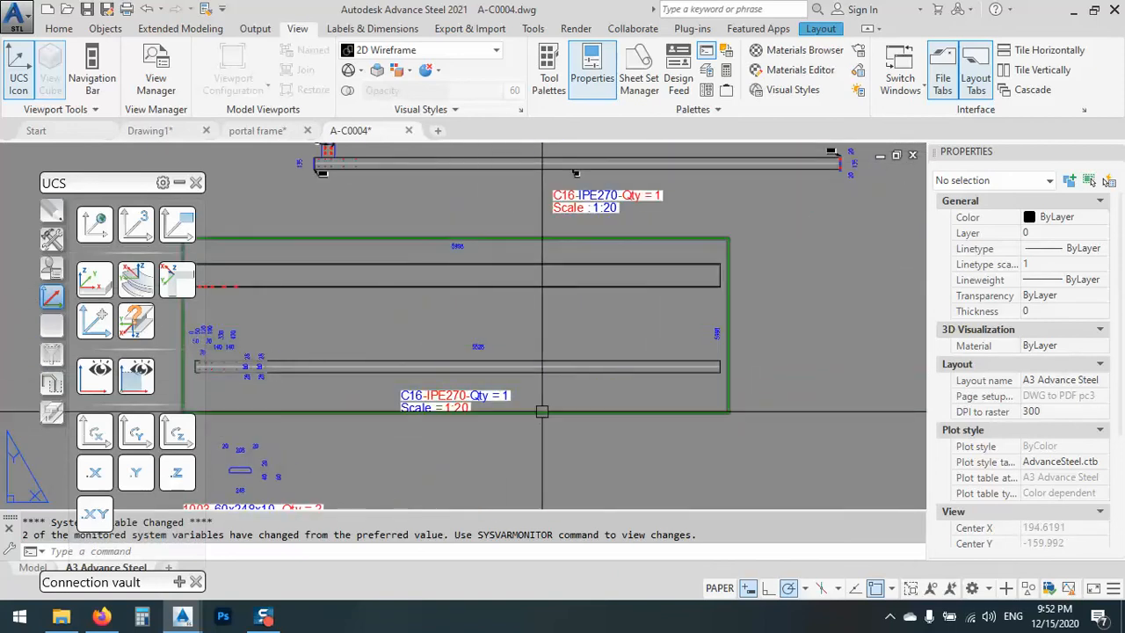
{"action": "double_click", "coordinate": [439, 399]}
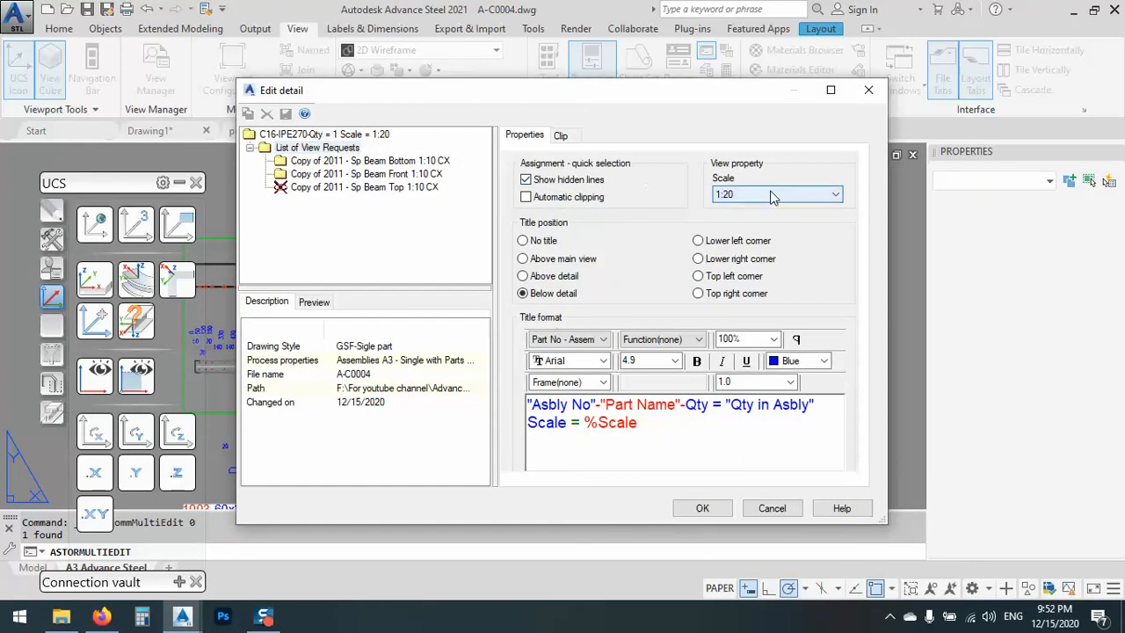
{"action": "left_click", "coordinate": [772, 195]}
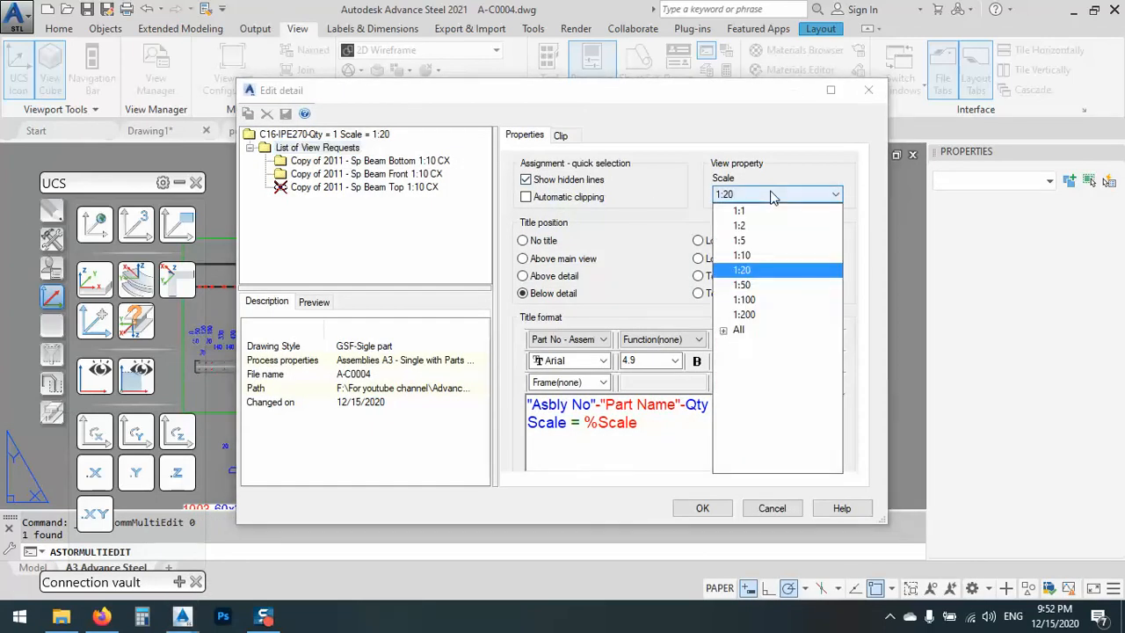
{"action": "left_click", "coordinate": [743, 285]}
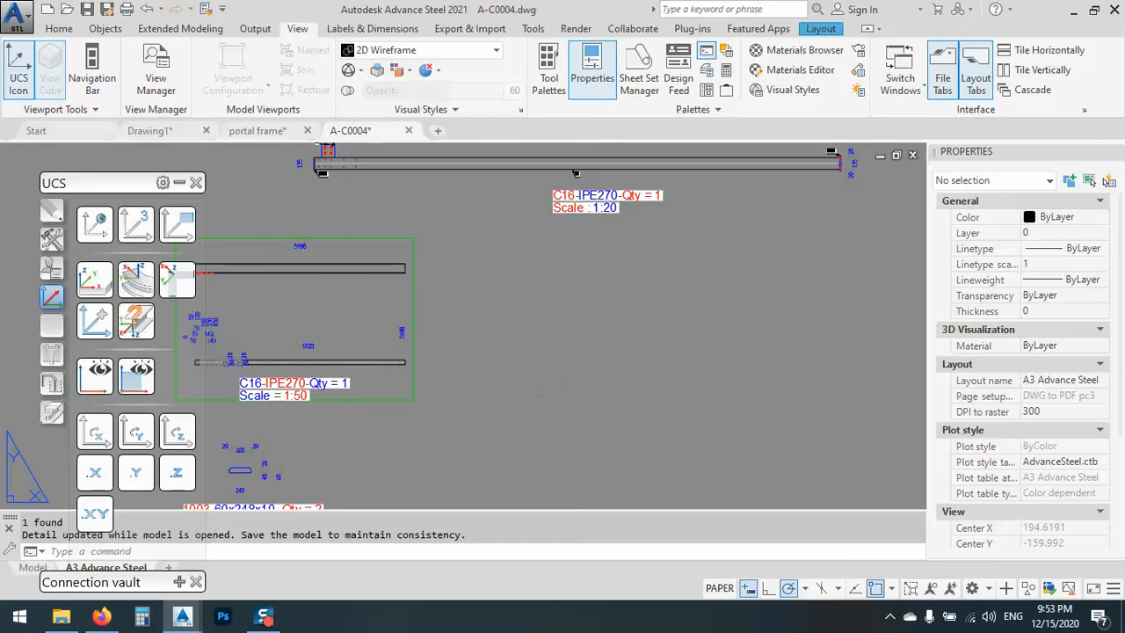
- Set the scale of the main C16 IPE270 assembly detail, which uses the GSF-assembly style, to 1:50
{"action": "scroll", "coordinate": [524, 209], "scroll_direction": "up", "scroll_amount": 1}
{"action": "middle_click_drag", "start_coordinate": [524, 209], "coordinate": [570, 366]}
{"action": "left_click", "coordinate": [496, 376]}
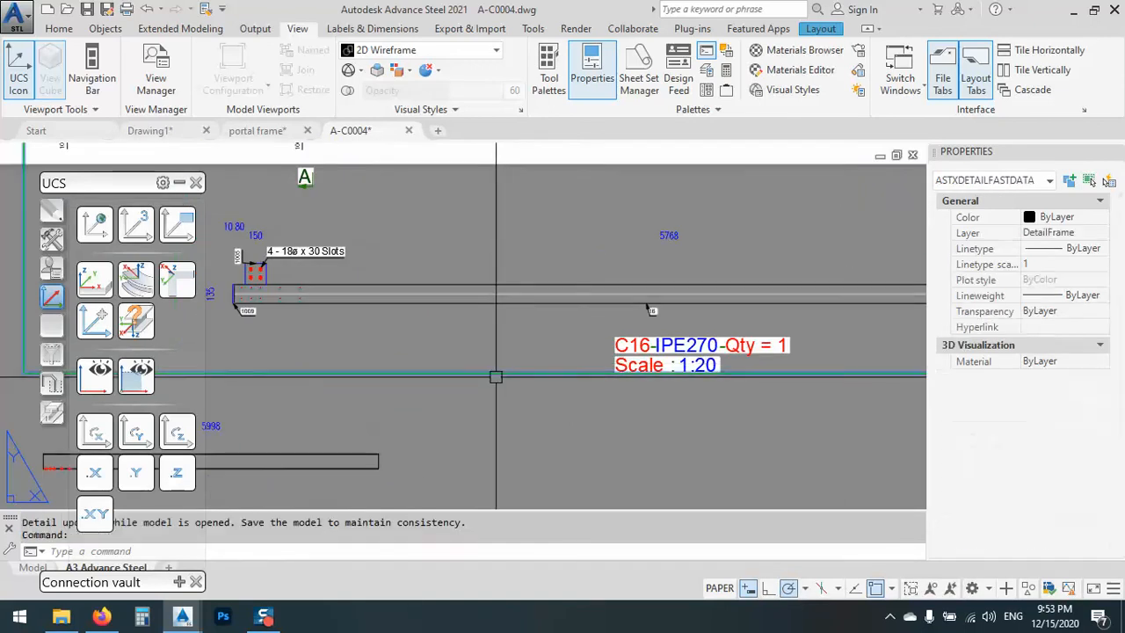
{"action": "double_click", "coordinate": [650, 309]}
{"action": "left_click", "coordinate": [750, 194]}
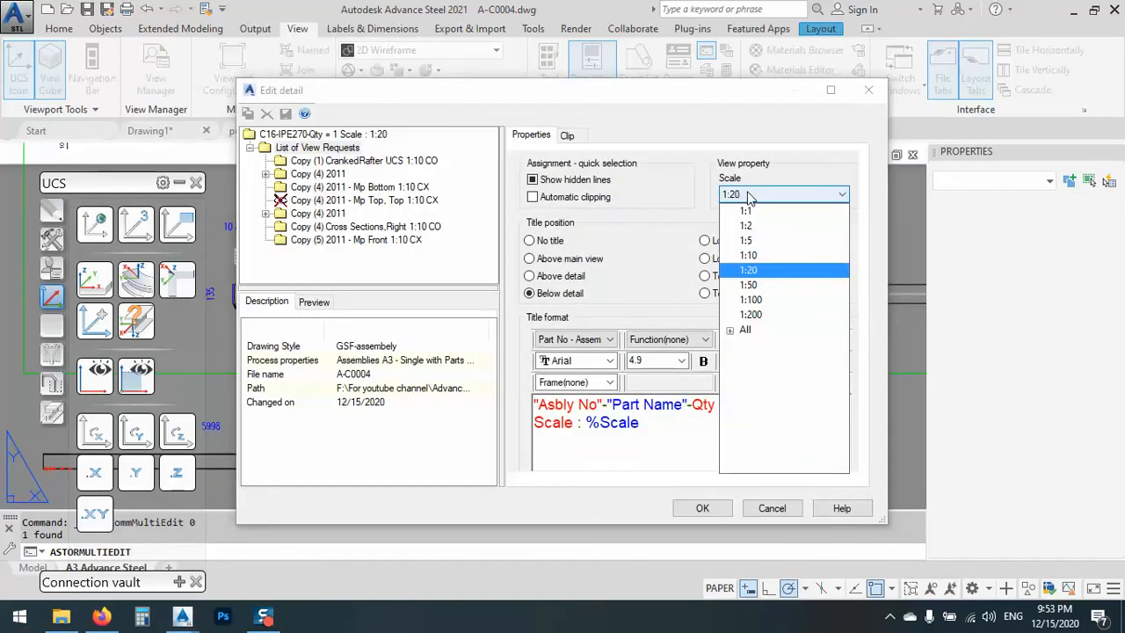
{"action": "left_click", "coordinate": [769, 285]}
{"action": "left_click", "coordinate": [701, 509]}
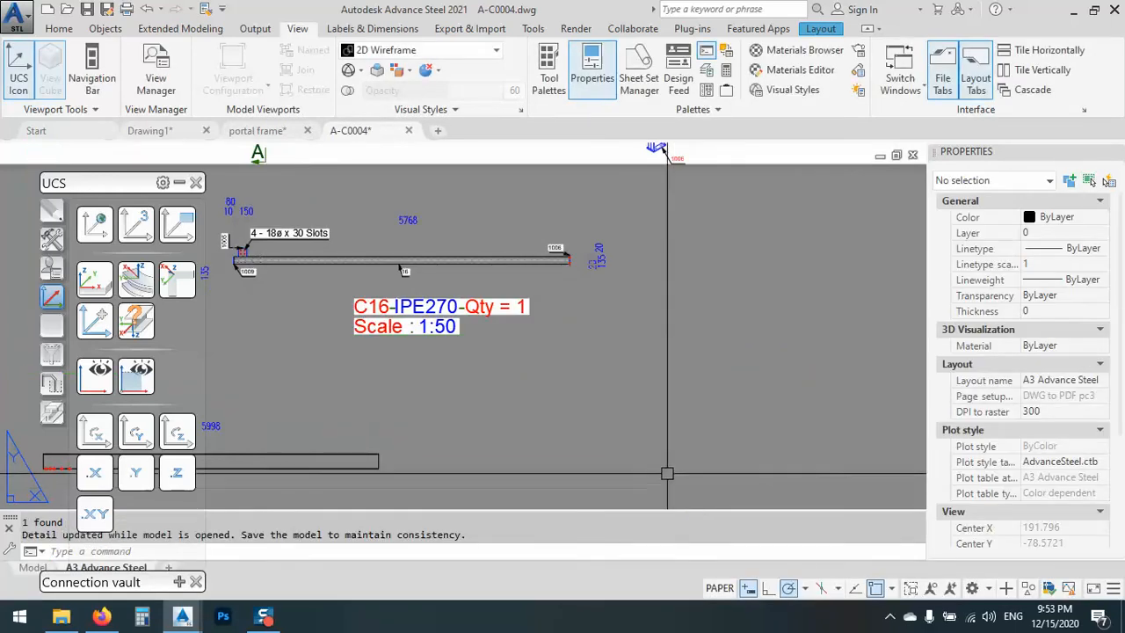
- Automatically arrange the details on the A3 sheet of A-C0004
{"action": "scroll", "coordinate": [621, 318], "scroll_direction": "down", "scroll_amount": 4}
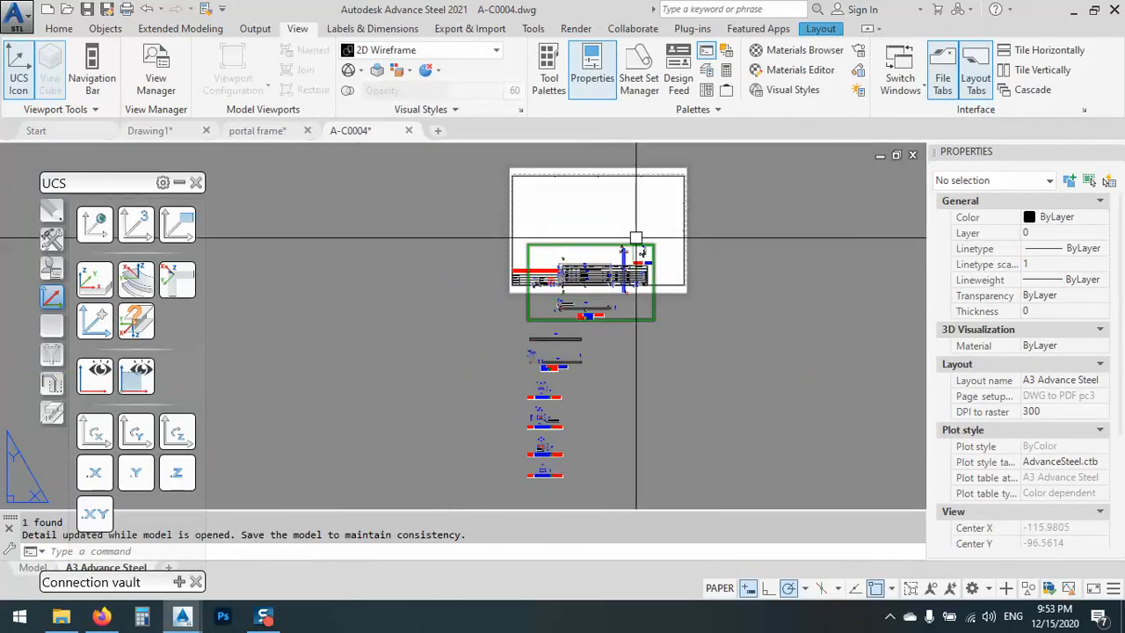
{"action": "left_click", "coordinate": [371, 29]}
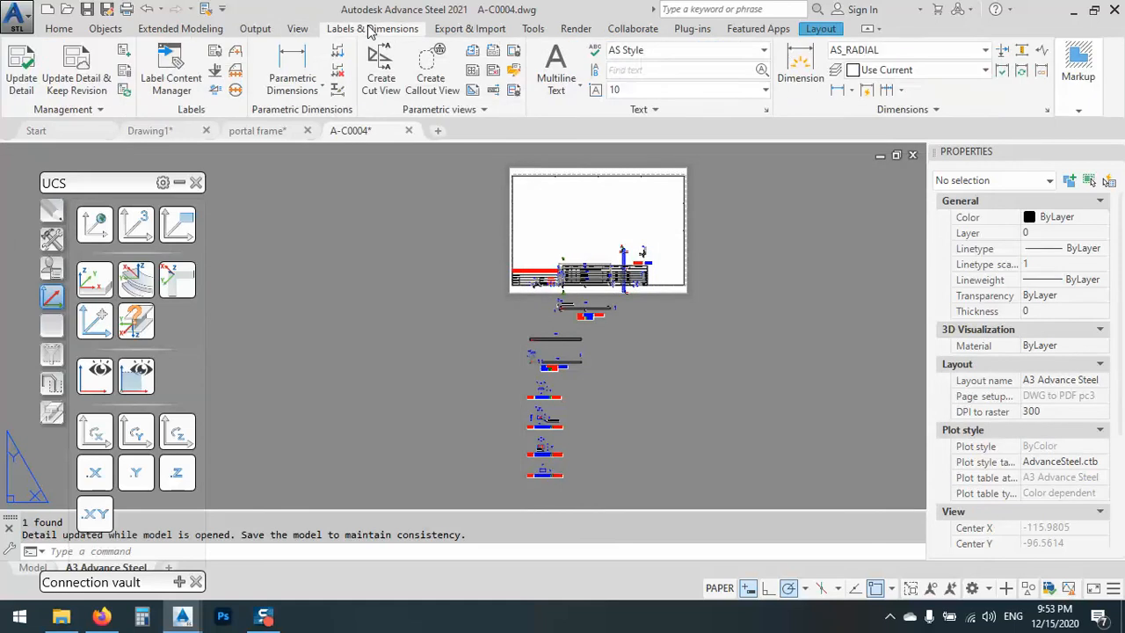
{"action": "left_click", "coordinate": [472, 54]}
- Move the C16 assembly detail to the right and slightly upward within the A3 sheet frame
{"action": "scroll", "coordinate": [664, 356], "scroll_direction": "up", "scroll_amount": 5}
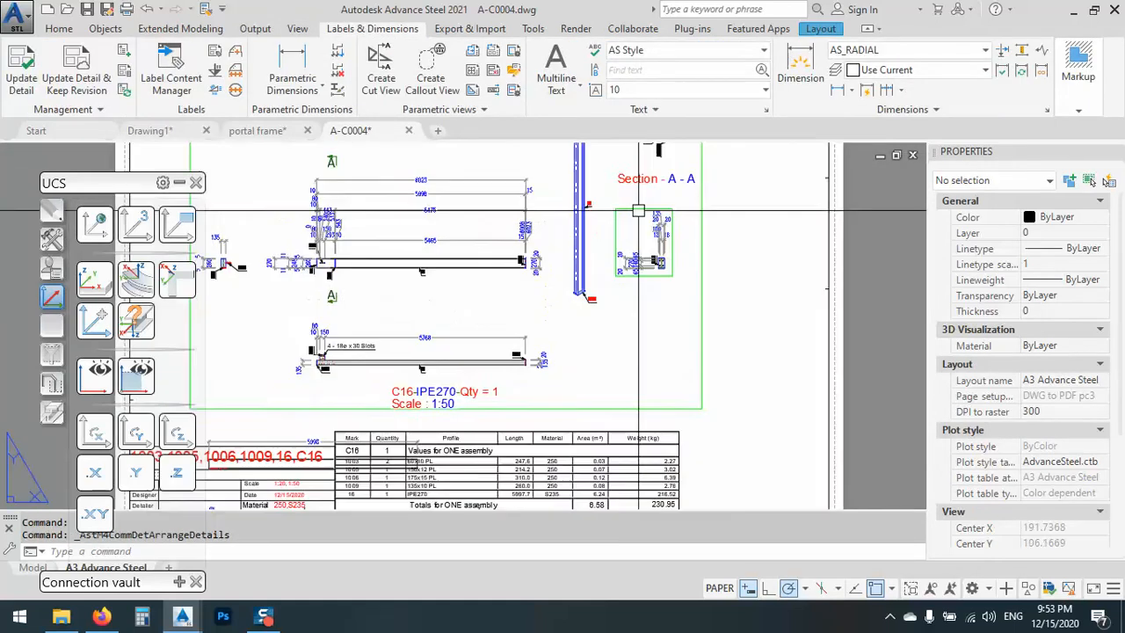
{"action": "middle_click_drag", "start_coordinate": [664, 357], "coordinate": [657, 402]}
{"action": "scroll", "coordinate": [668, 209], "scroll_direction": "up", "scroll_amount": 4}
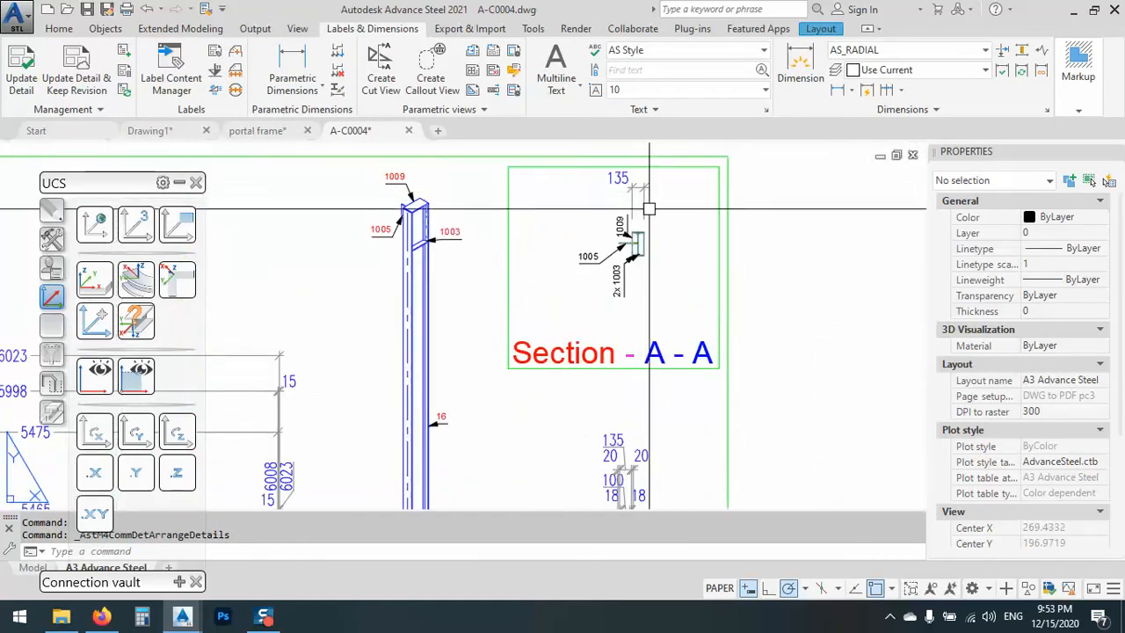
{"action": "scroll", "coordinate": [661, 220], "scroll_direction": "down", "scroll_amount": 6}
{"action": "left_click", "coordinate": [678, 330]}
{"action": "middle_click_drag", "start_coordinate": [688, 319], "coordinate": [652, 352]}
{"action": "type", "text": "m"}
{"action": "key", "text": "Return"}
{"action": "left_click", "coordinate": [666, 325]}
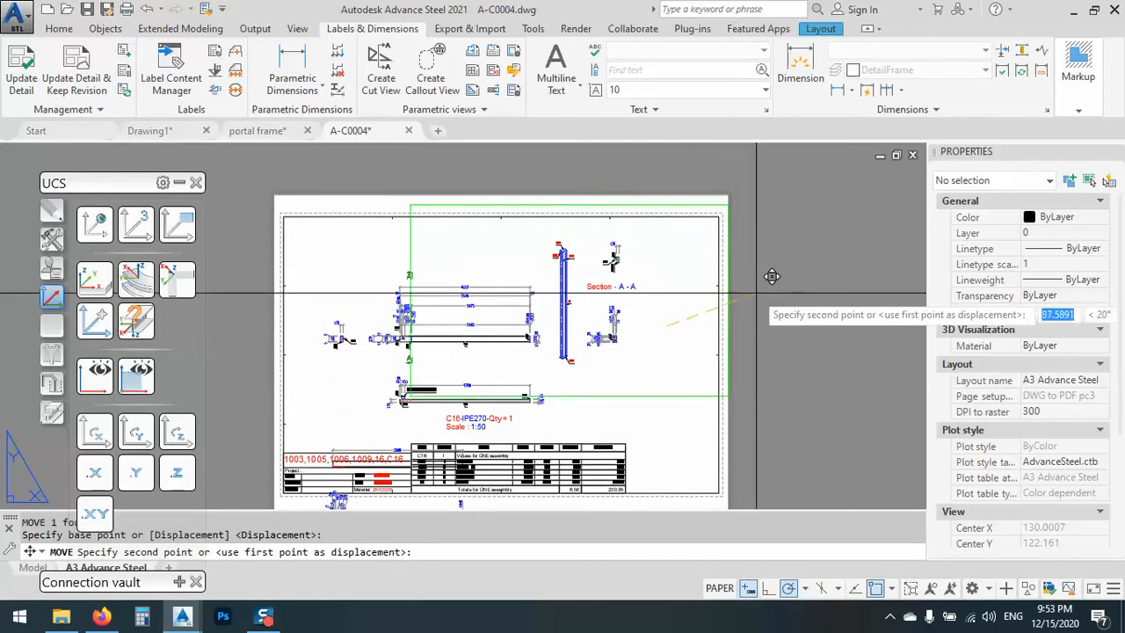
{"action": "left_click", "coordinate": [747, 303]}
- Delete the 5475 and 5998 dimension lines above the front view of the C16 assembly detail
{"action": "scroll", "coordinate": [560, 276], "scroll_direction": "up", "scroll_amount": 4}
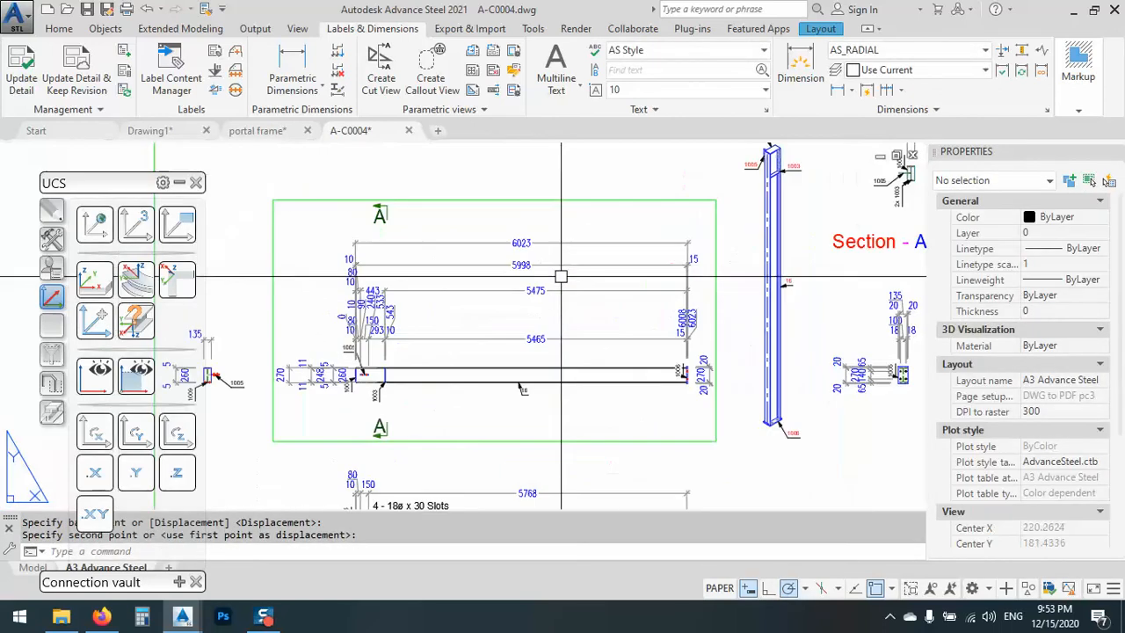
{"action": "middle_click_drag", "start_coordinate": [552, 285], "coordinate": [627, 170]}
{"action": "scroll", "coordinate": [627, 170], "scroll_direction": "up", "scroll_amount": 5}
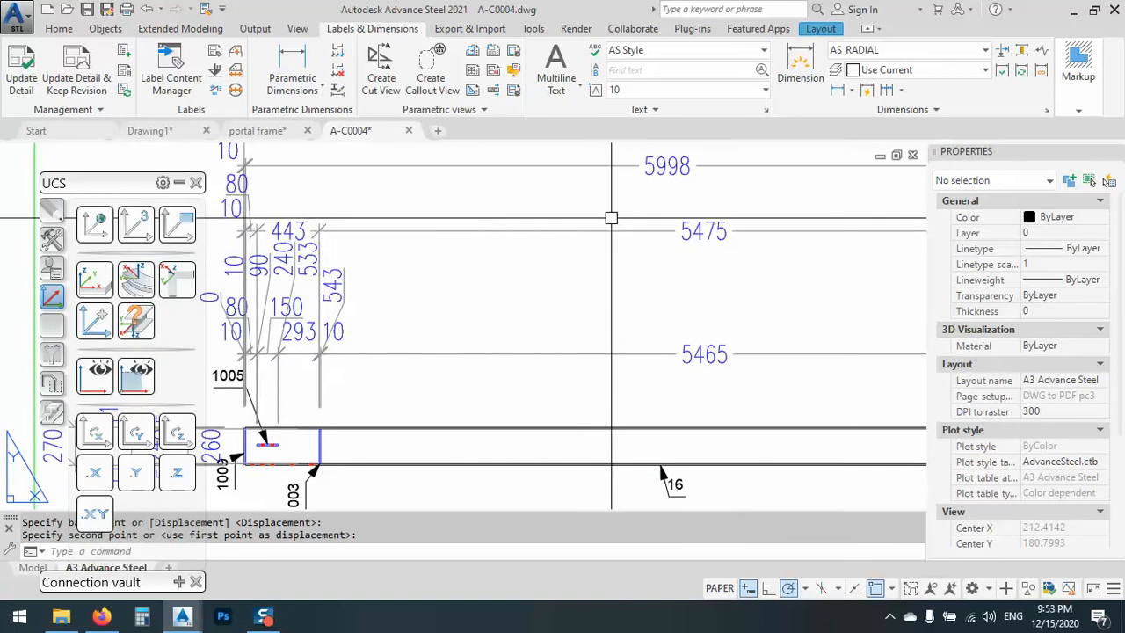
{"action": "left_click", "coordinate": [602, 230]}
{"action": "scroll", "coordinate": [588, 311], "scroll_direction": "down", "scroll_amount": 5}
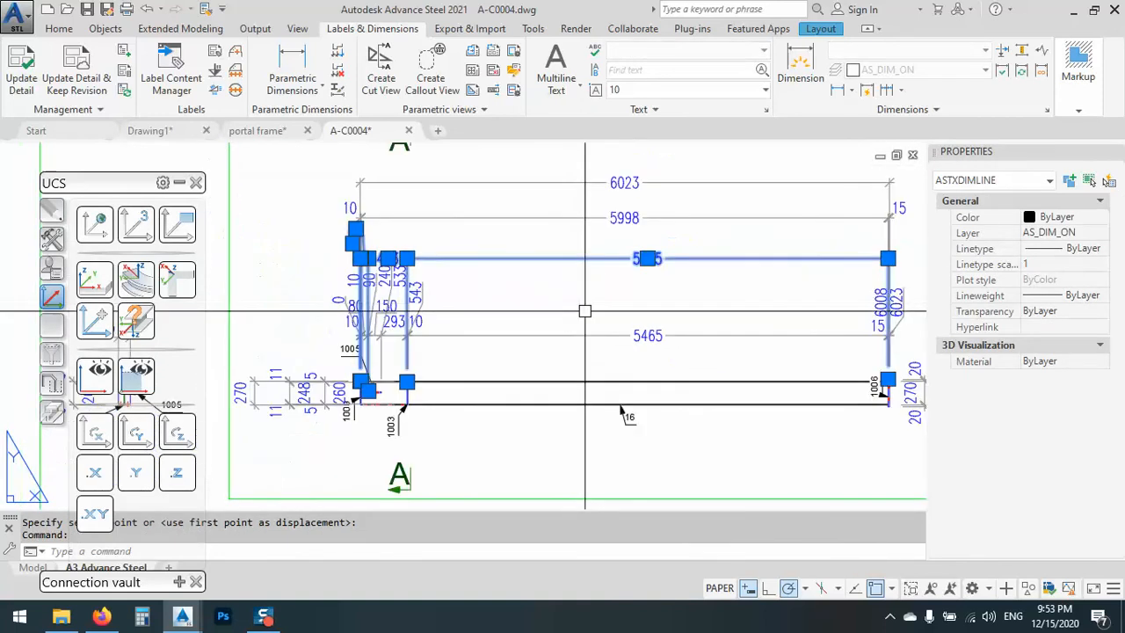
{"action": "key", "text": "Delete"}
{"action": "left_click", "coordinate": [558, 254]}
{"action": "type", "text": "e"}
{"action": "key", "text": "Return"}
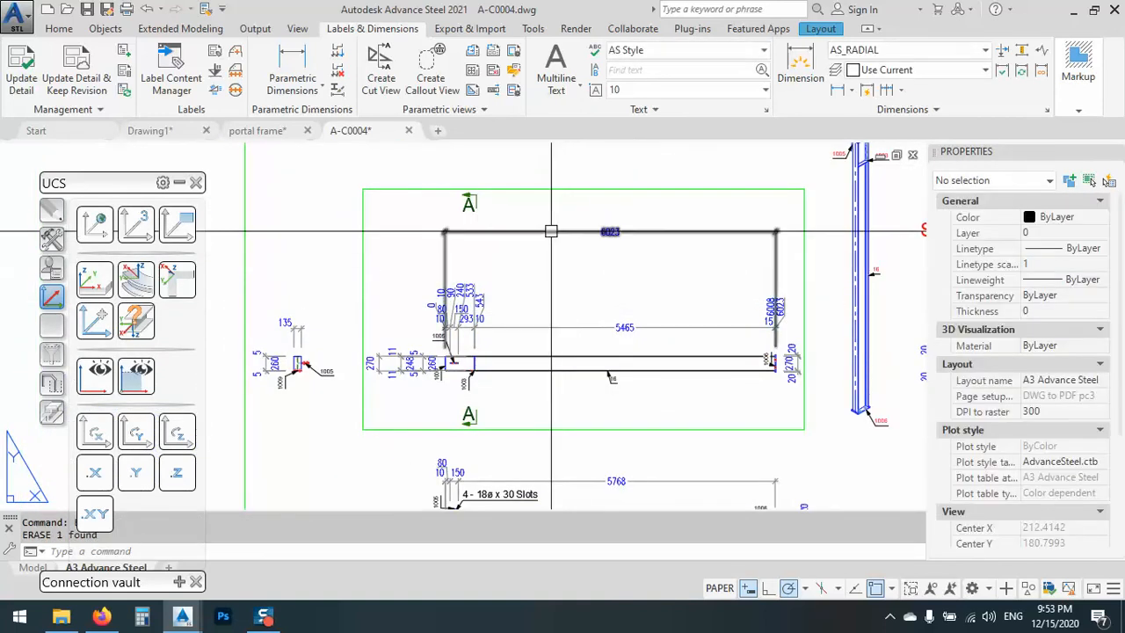
- Stretch the 6023 overall dimension line down closer to the beam in the assembly's front view
{"action": "left_click", "coordinate": [549, 232]}
{"action": "left_click", "coordinate": [445, 231]}
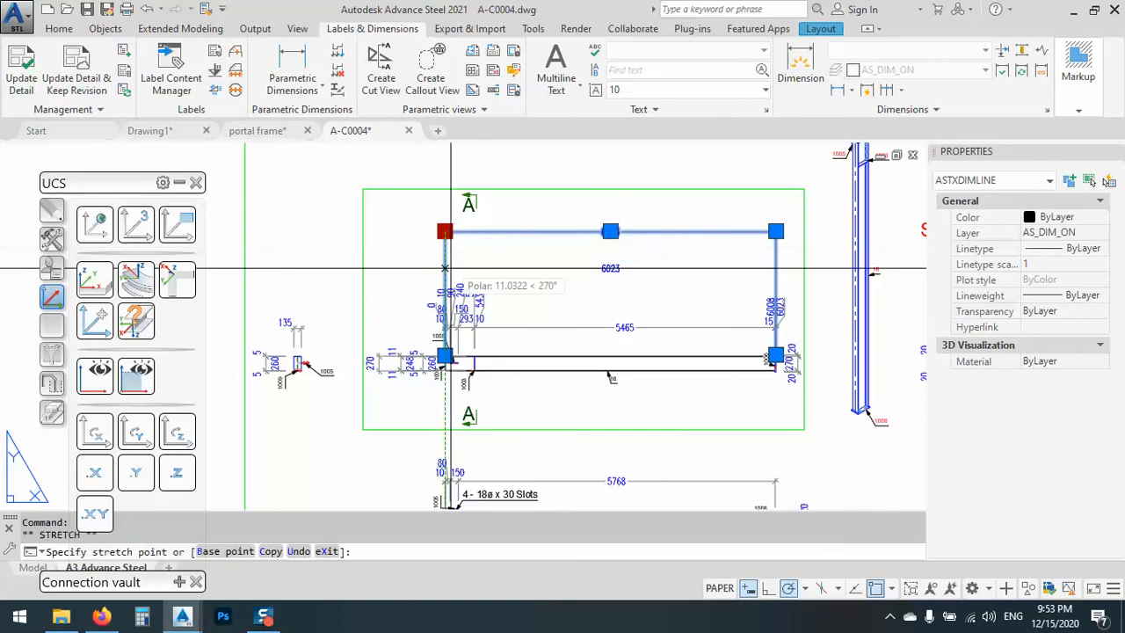
{"action": "key", "text": "Escape"}
{"action": "scroll", "coordinate": [594, 295], "scroll_direction": "down", "scroll_amount": 1}
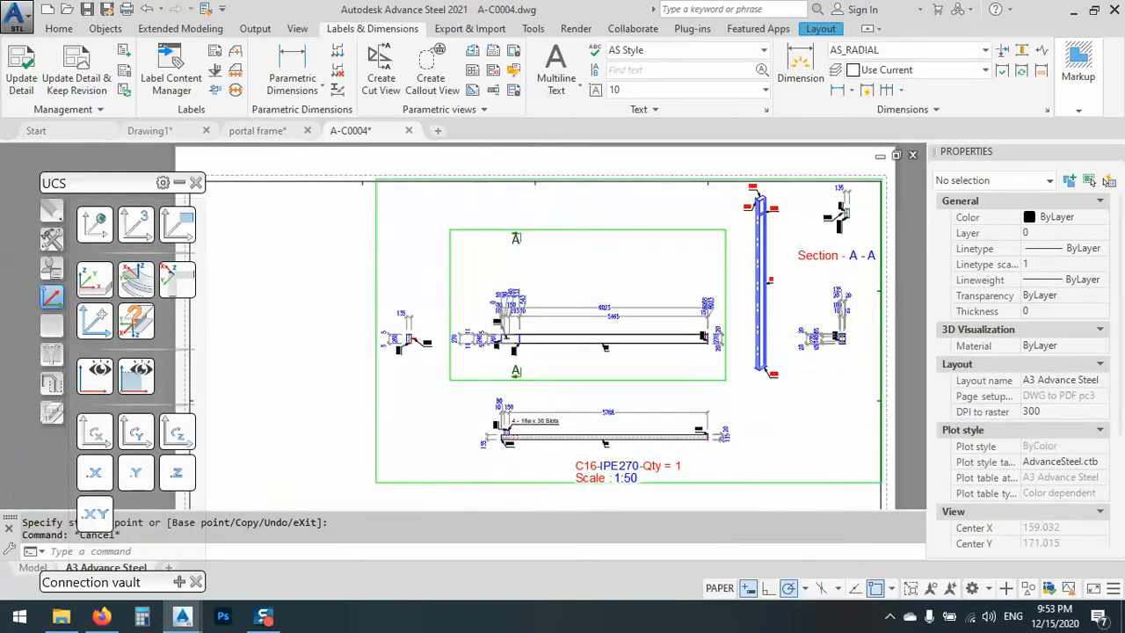
- Move the upper section mark A straight down to just above the dimension text at the beam's left end
{"action": "scroll", "coordinate": [478, 226], "scroll_direction": "up", "scroll_amount": 2}
{"action": "left_click", "coordinate": [495, 204]}
{"action": "left_click", "coordinate": [615, 279]}
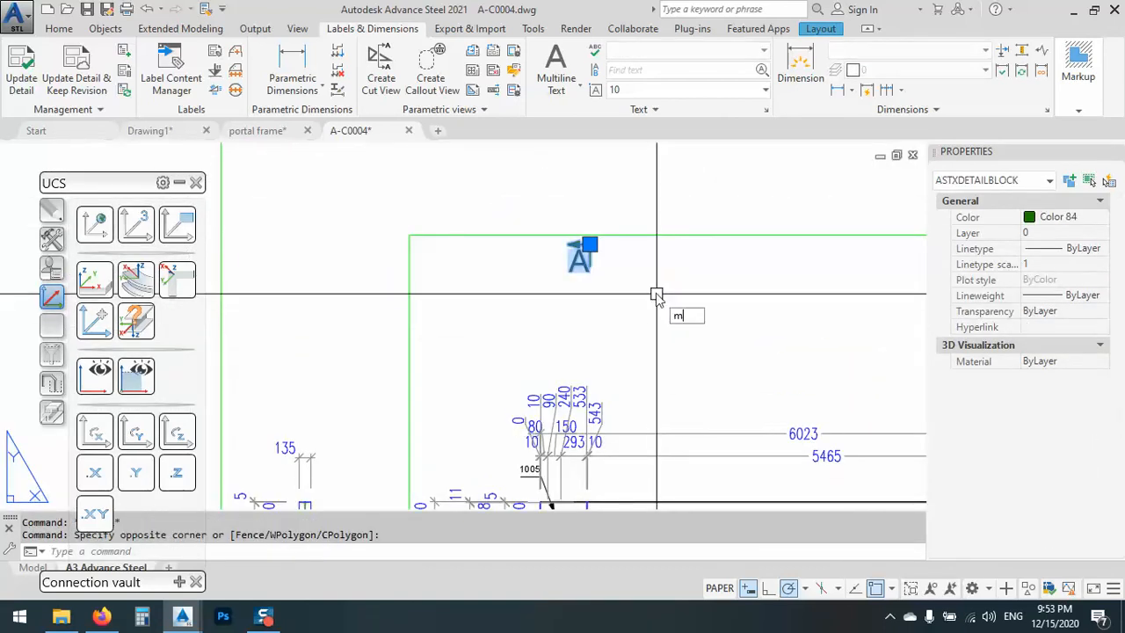
{"action": "key", "text": "Return"}
{"action": "left_click", "coordinate": [657, 246]}
{"action": "left_click", "coordinate": [624, 318]}
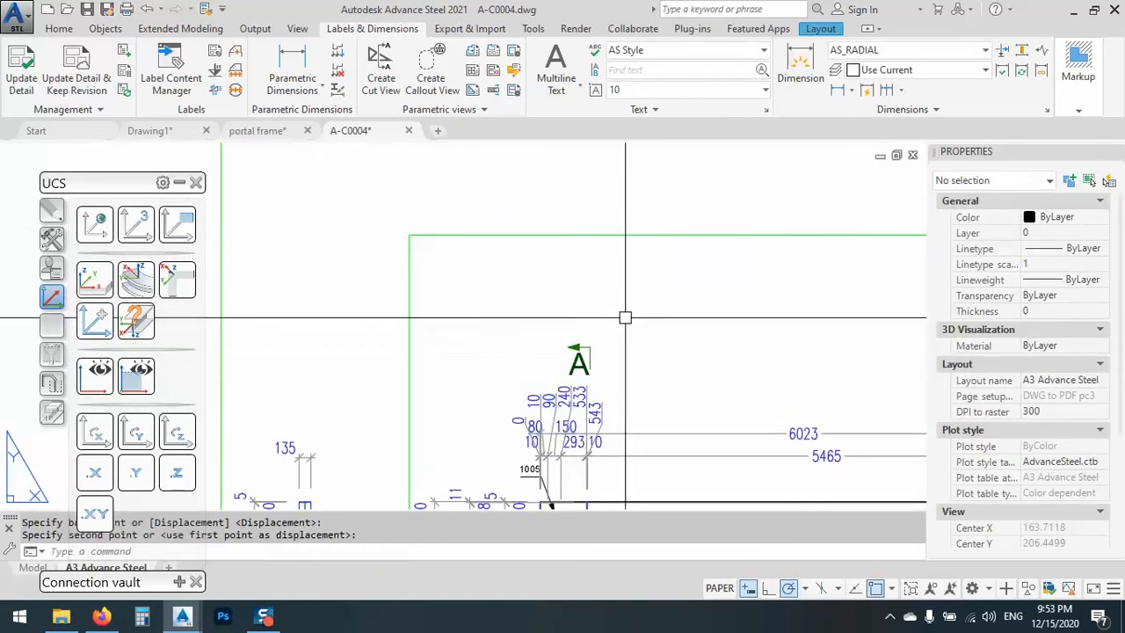
- Move the 1003 plate detail (60x248x10) from below the sheet into the free area left of the assembly detail
{"action": "scroll", "coordinate": [571, 277], "scroll_direction": "down", "scroll_amount": 4}
{"action": "middle_click_drag", "start_coordinate": [509, 461], "coordinate": [534, 308]}
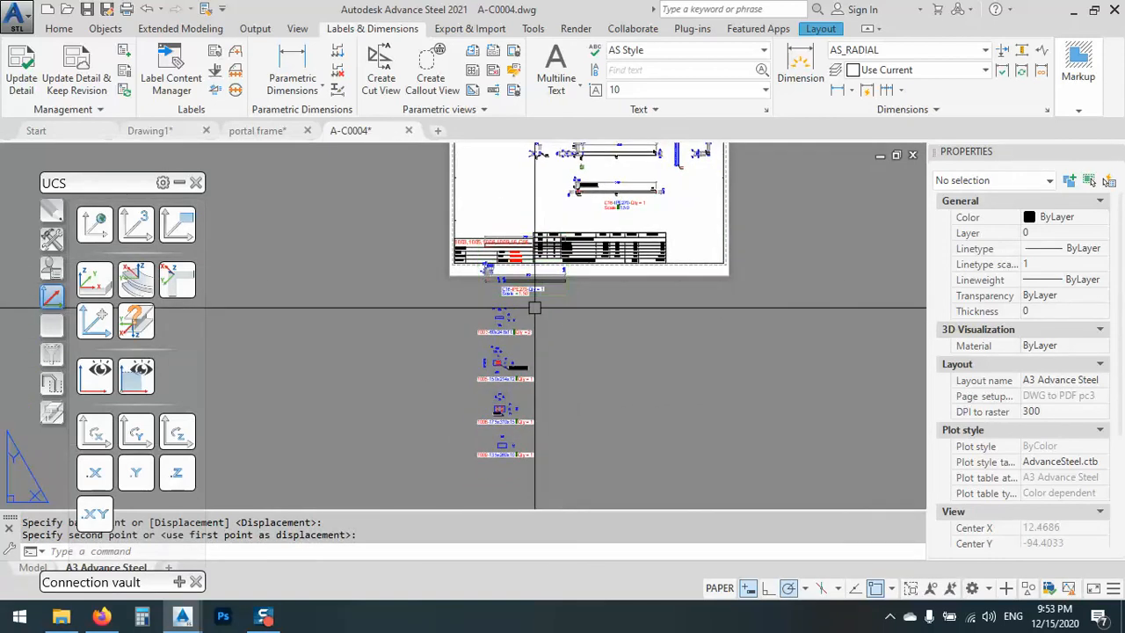
{"action": "scroll", "coordinate": [523, 311], "scroll_direction": "up", "scroll_amount": 6}
{"action": "left_click", "coordinate": [632, 323]}
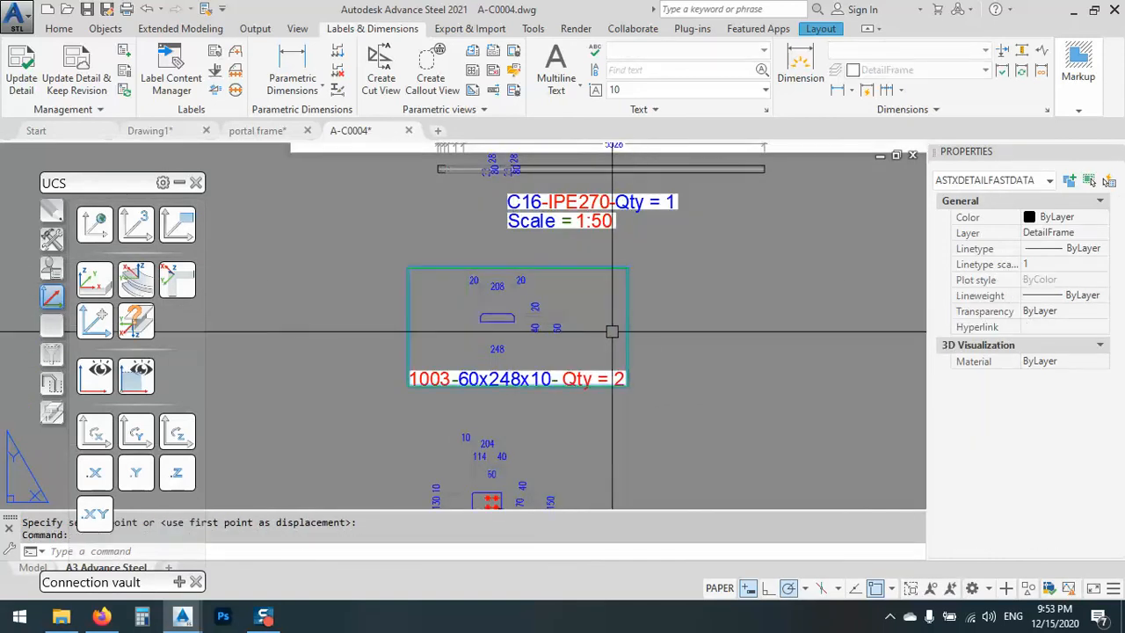
{"action": "key", "text": "Return"}
{"action": "left_click", "coordinate": [601, 332]}
{"action": "scroll", "coordinate": [590, 374], "scroll_direction": "down", "scroll_amount": 2}
{"action": "middle_click_drag", "start_coordinate": [560, 168], "coordinate": [560, 386]}
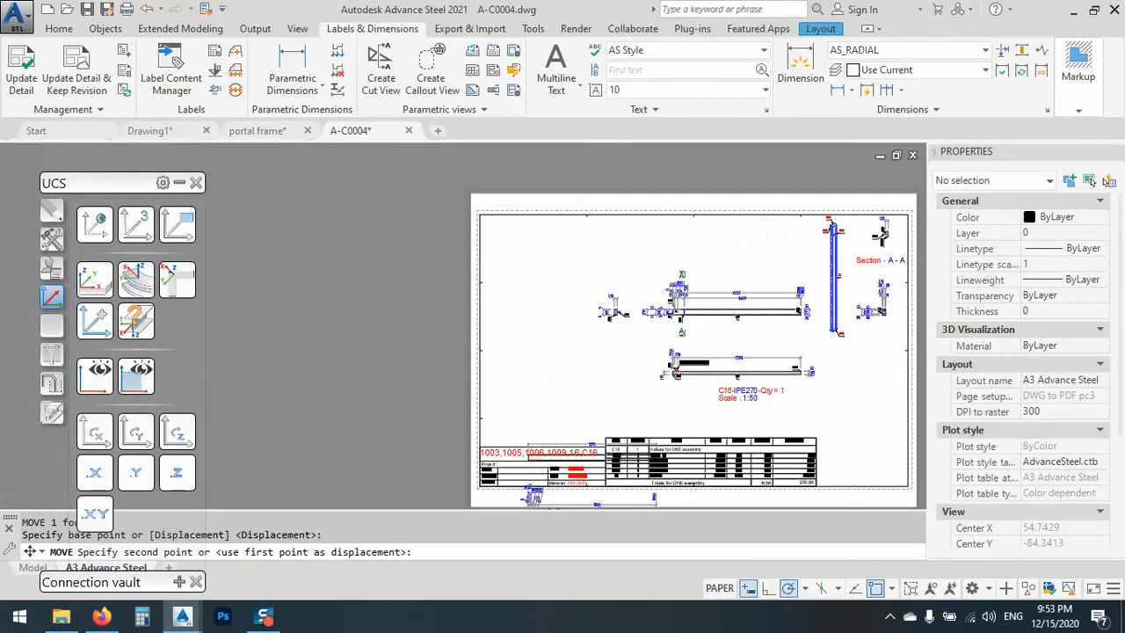
{"action": "left_click", "coordinate": [557, 347]}
- Examine the 1003 plate label, the assembly parts list and the title block entries on the sheet
{"action": "scroll", "coordinate": [529, 347], "scroll_direction": "up", "scroll_amount": 2}
{"action": "scroll", "coordinate": [465, 361], "scroll_direction": "up", "scroll_amount": 3}
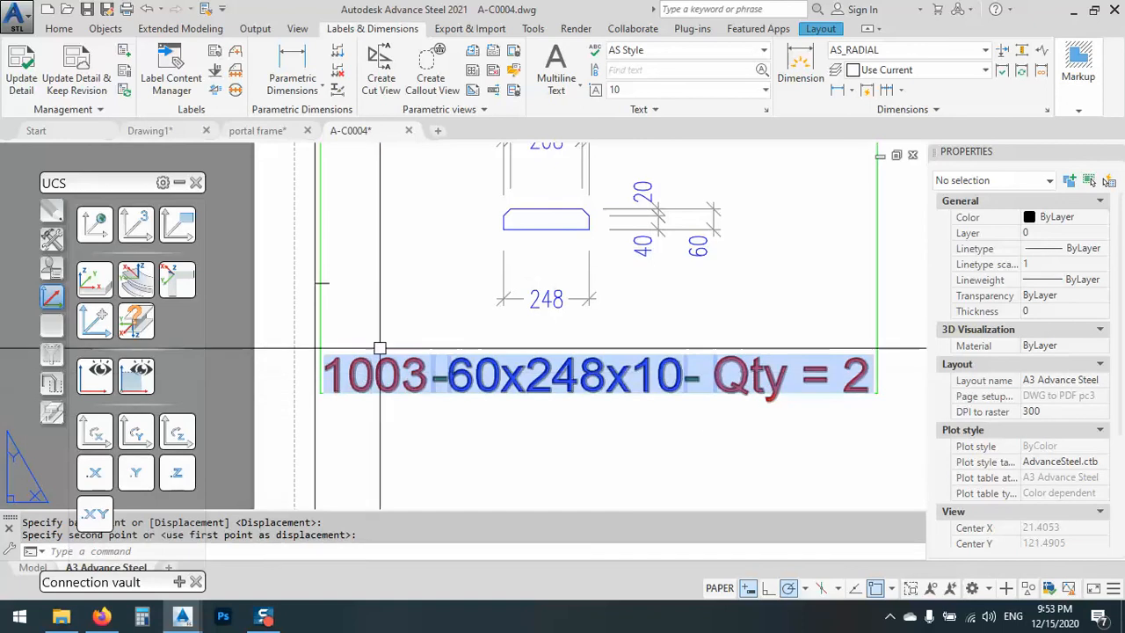
{"action": "scroll", "coordinate": [405, 266], "scroll_direction": "down", "scroll_amount": 5}
{"action": "scroll", "coordinate": [405, 266], "scroll_direction": "down", "scroll_amount": 2}
{"action": "scroll", "coordinate": [575, 399], "scroll_direction": "up", "scroll_amount": 4}
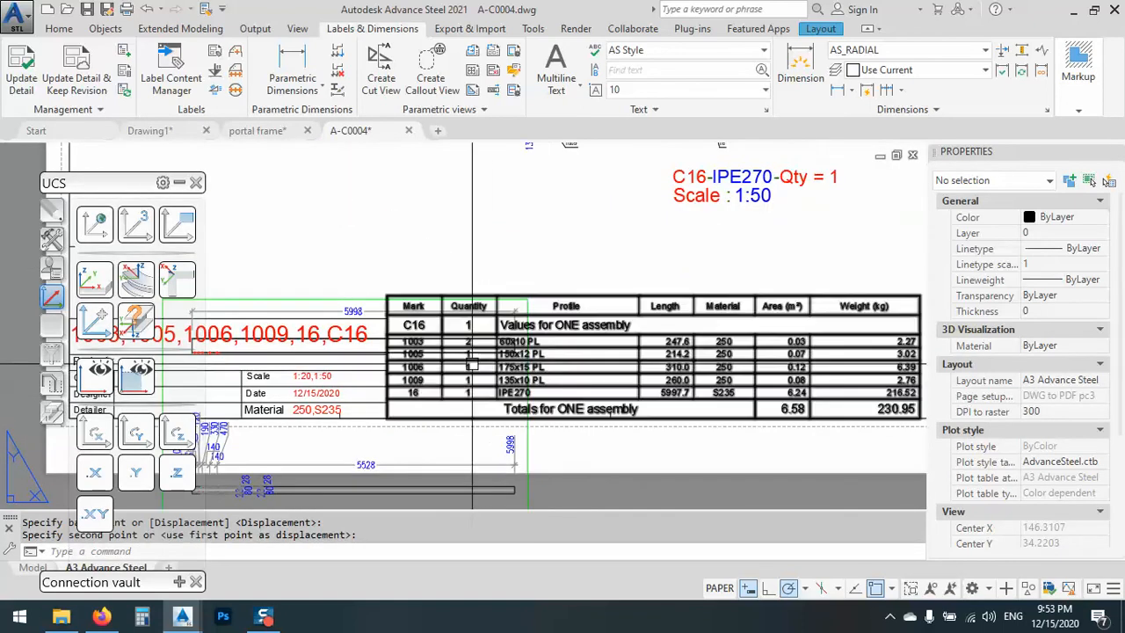
{"action": "scroll", "coordinate": [551, 363], "scroll_direction": "up", "scroll_amount": 2}
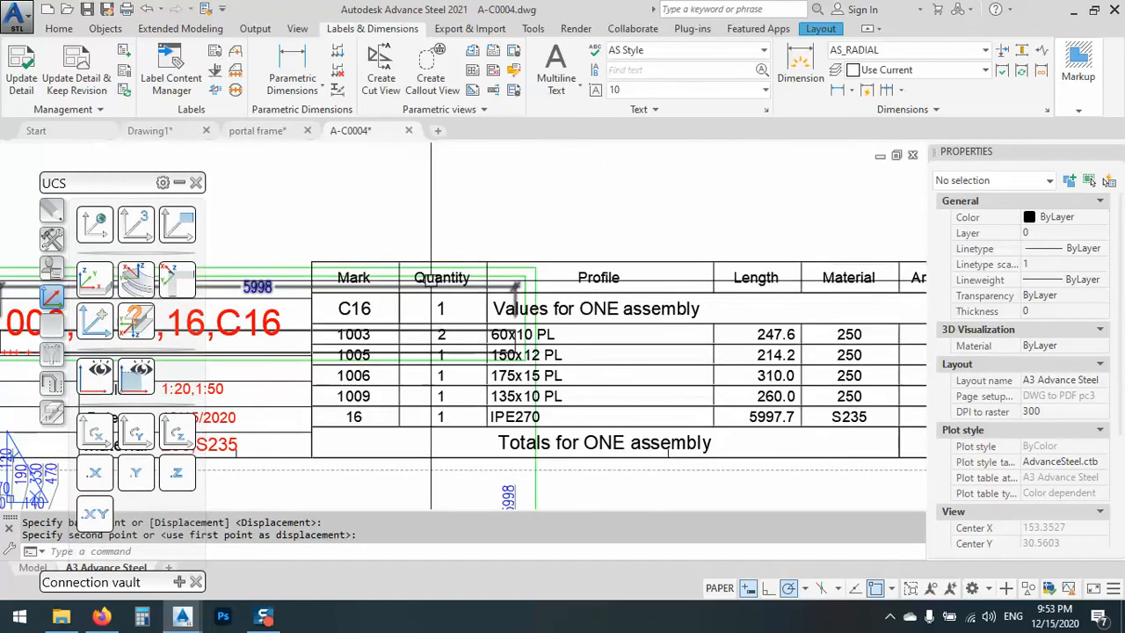
{"action": "scroll", "coordinate": [625, 253], "scroll_direction": "down", "scroll_amount": 3}
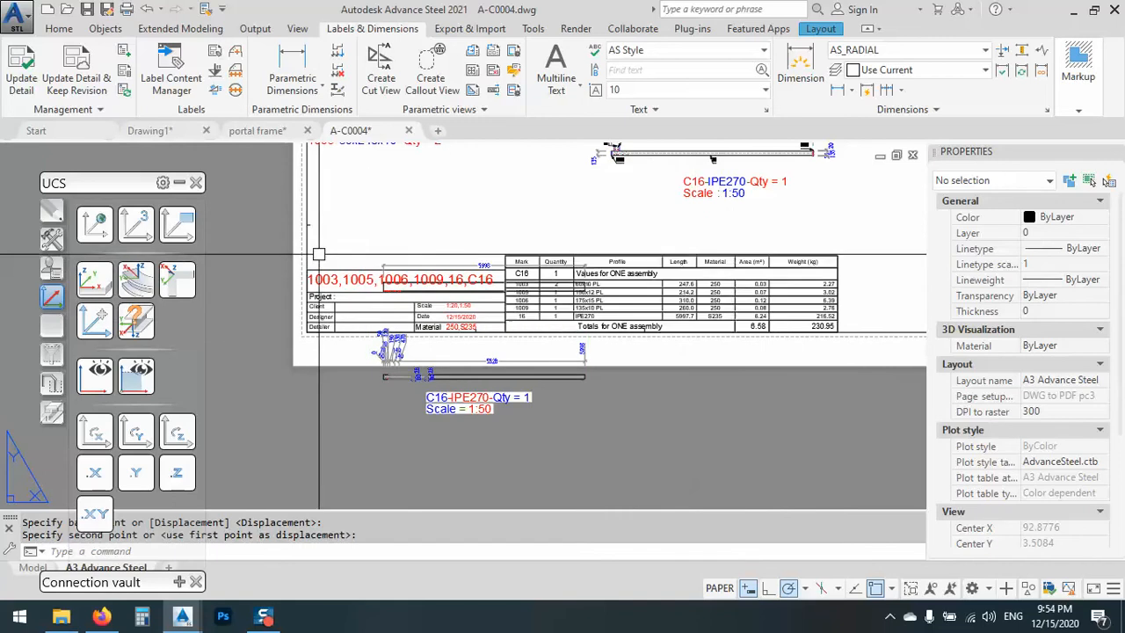
{"action": "scroll", "coordinate": [333, 280], "scroll_direction": "up", "scroll_amount": 3}
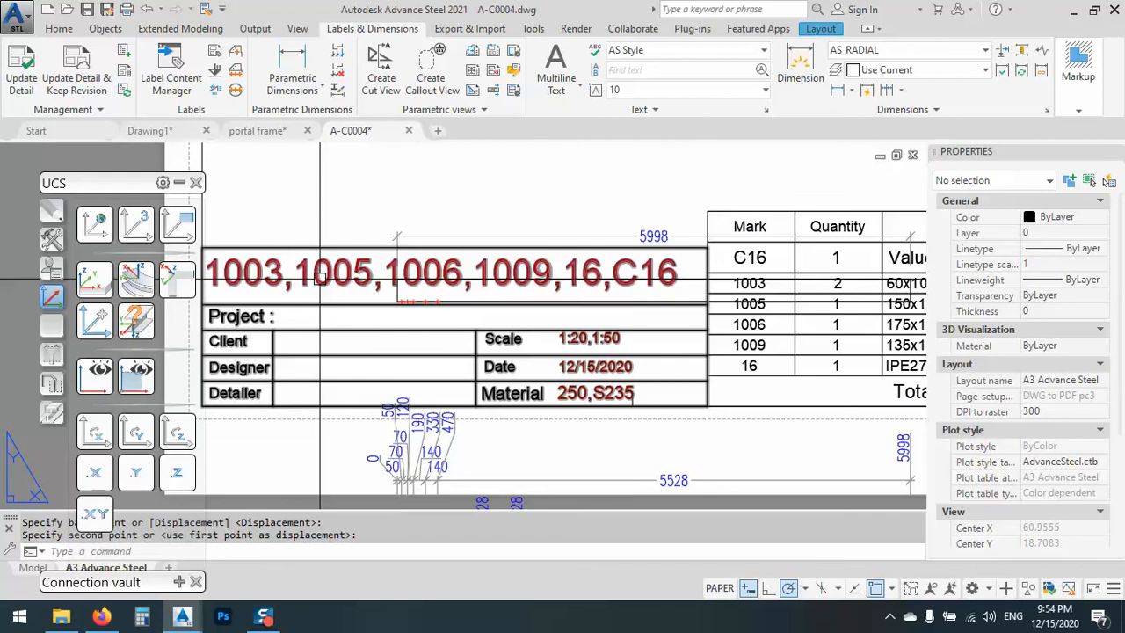
{"action": "scroll", "coordinate": [319, 279], "scroll_direction": "down", "scroll_amount": 3}
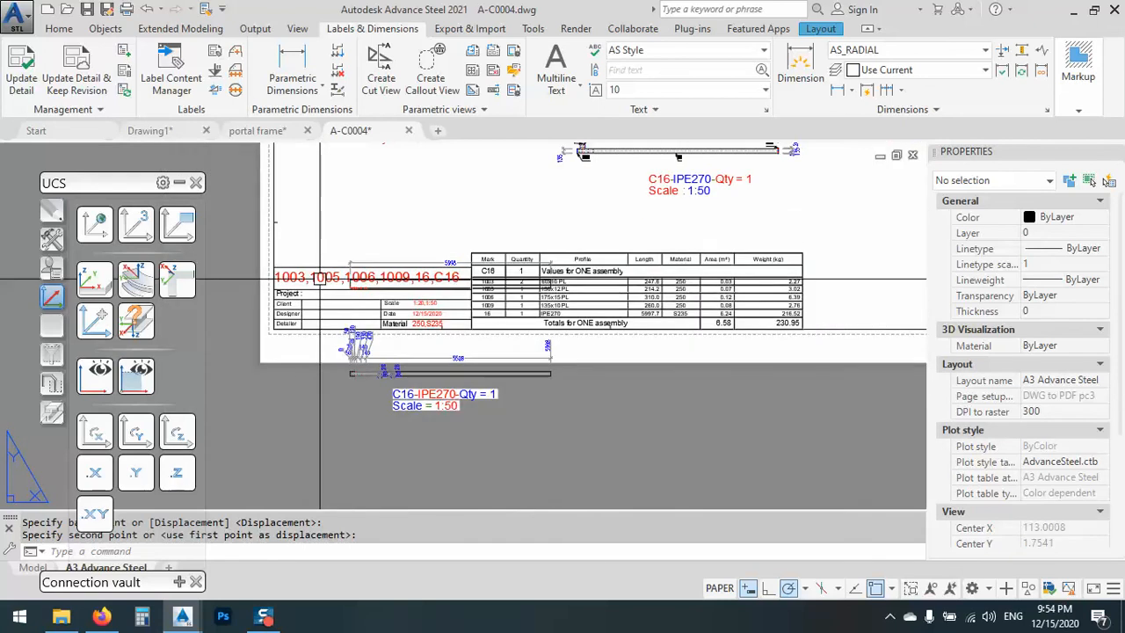
- Move the C16 IPE270 single-part beam detail from below the title block to the sheet's upper-left corner, above the 1003 plate
{"action": "left_click", "coordinate": [544, 412]}
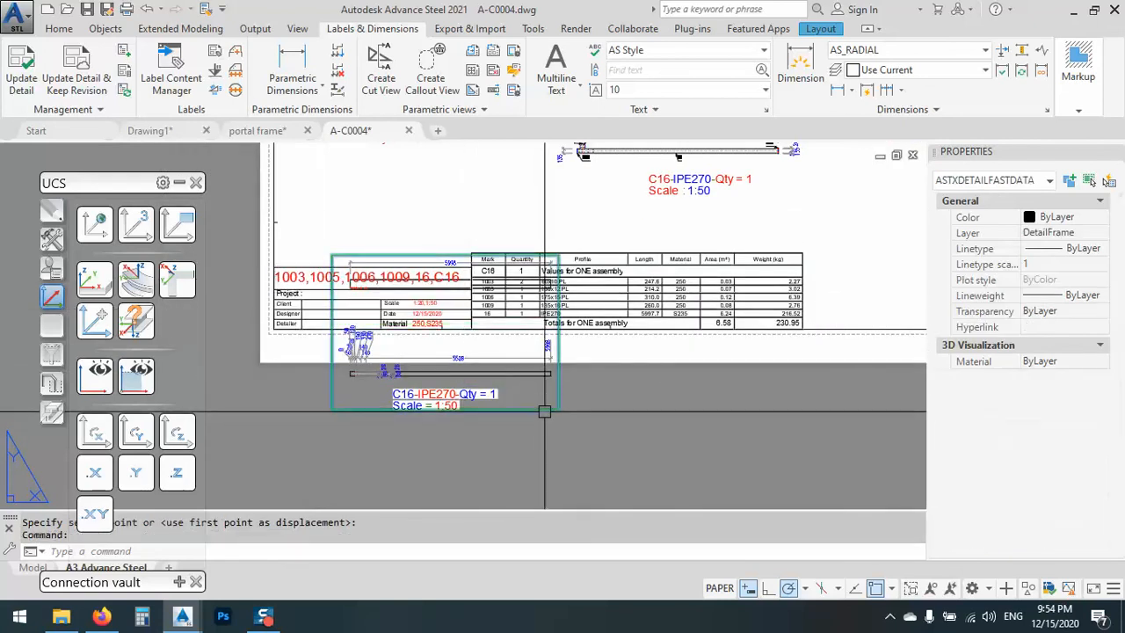
{"action": "key", "text": "space"}
{"action": "left_click", "coordinate": [576, 452]}
{"action": "scroll", "coordinate": [577, 453], "scroll_direction": "down", "scroll_amount": 2}
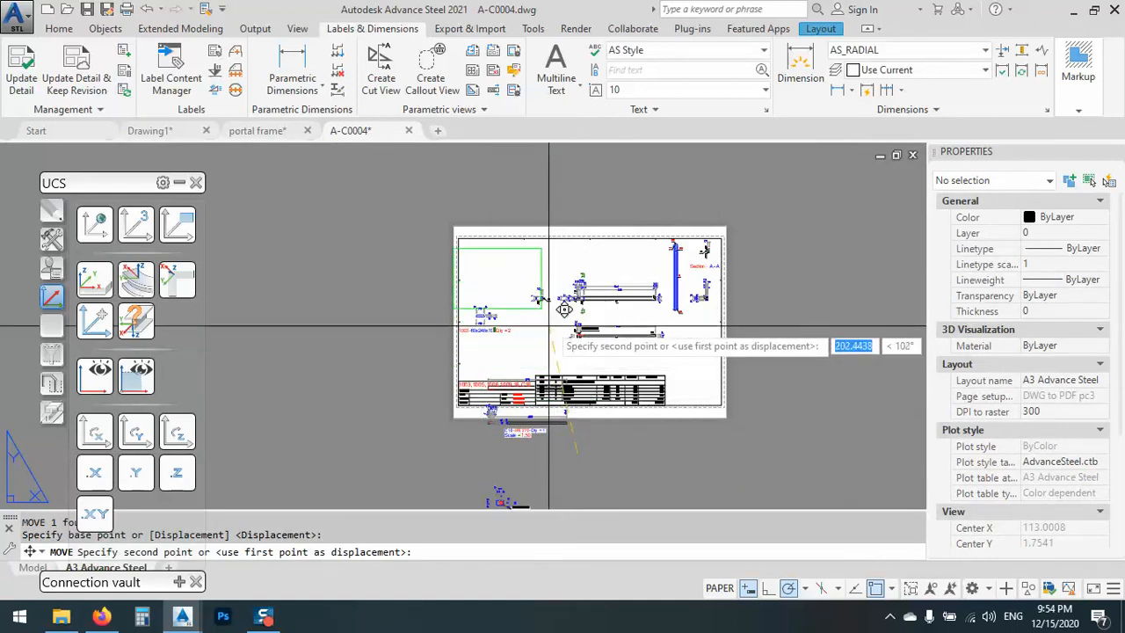
{"action": "left_click", "coordinate": [554, 317]}
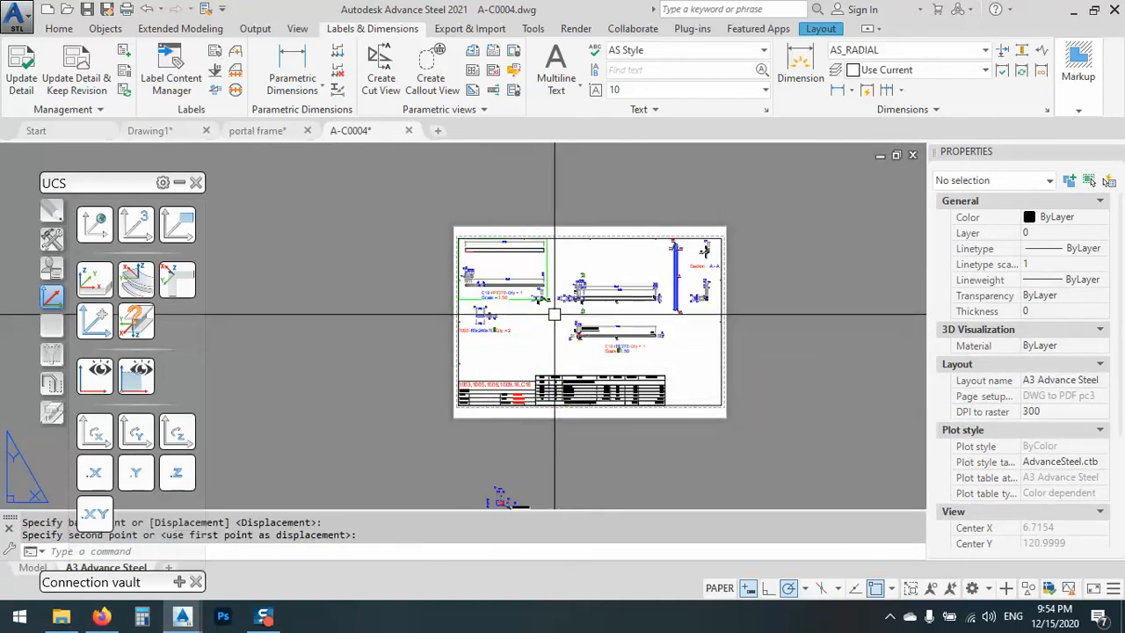
- Examine the bolt holes at the left end of the C16 single-part beam in both of its views
{"action": "scroll", "coordinate": [435, 312], "scroll_direction": "up", "scroll_amount": 4}
{"action": "mouse_move", "coordinate": [423, 322]}
{"action": "middle_mouse_down"}
{"action": "mouse_move", "coordinate": [448, 310]}
{"action": "mouse_move", "coordinate": [529, 340]}
{"action": "middle_mouse_up"}
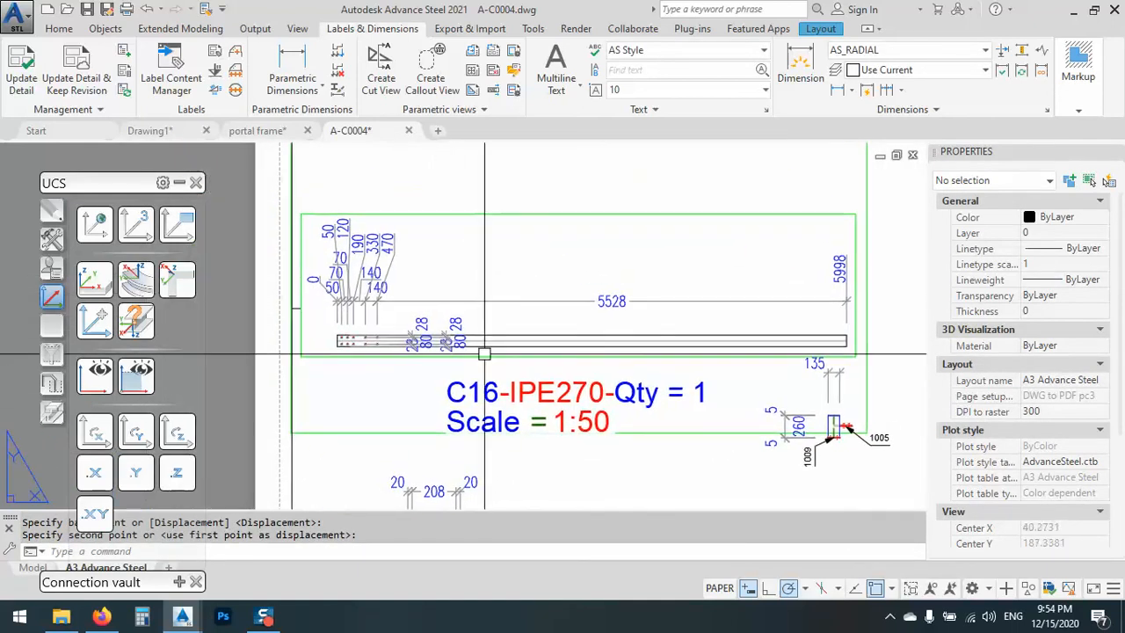
{"action": "scroll", "coordinate": [337, 329], "scroll_direction": "up", "scroll_amount": 4}
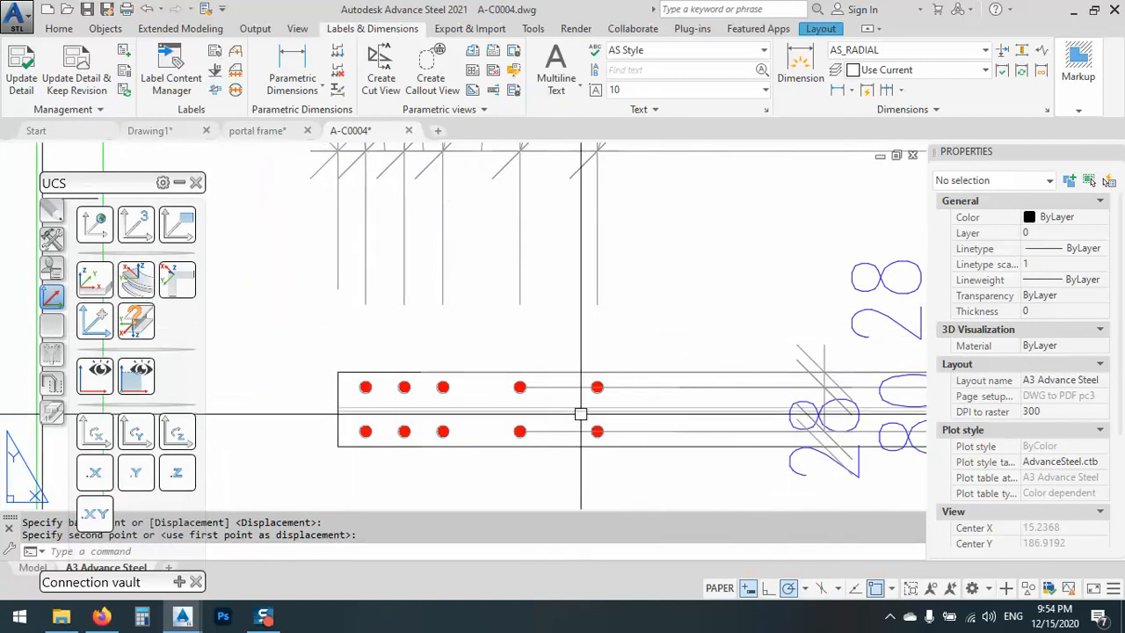
{"action": "scroll", "coordinate": [530, 384], "scroll_direction": "up", "scroll_amount": 5}
{"action": "scroll", "coordinate": [642, 301], "scroll_direction": "down", "scroll_amount": 6}
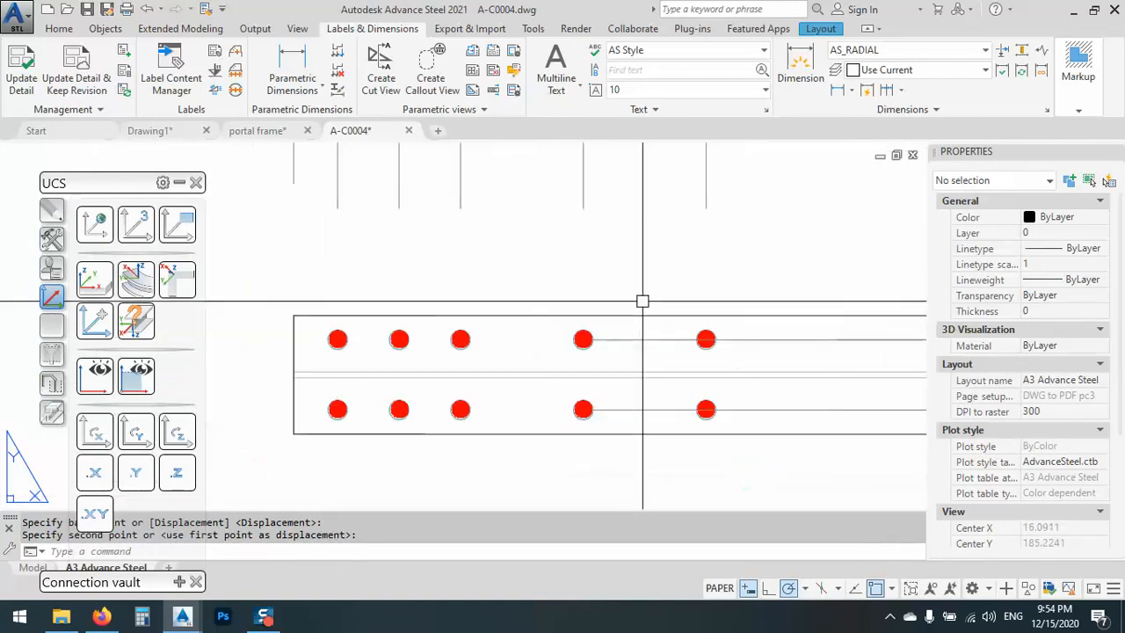
{"action": "scroll", "coordinate": [452, 335], "scroll_direction": "up", "scroll_amount": 6}
{"action": "scroll", "coordinate": [519, 365], "scroll_direction": "down", "scroll_amount": 8}
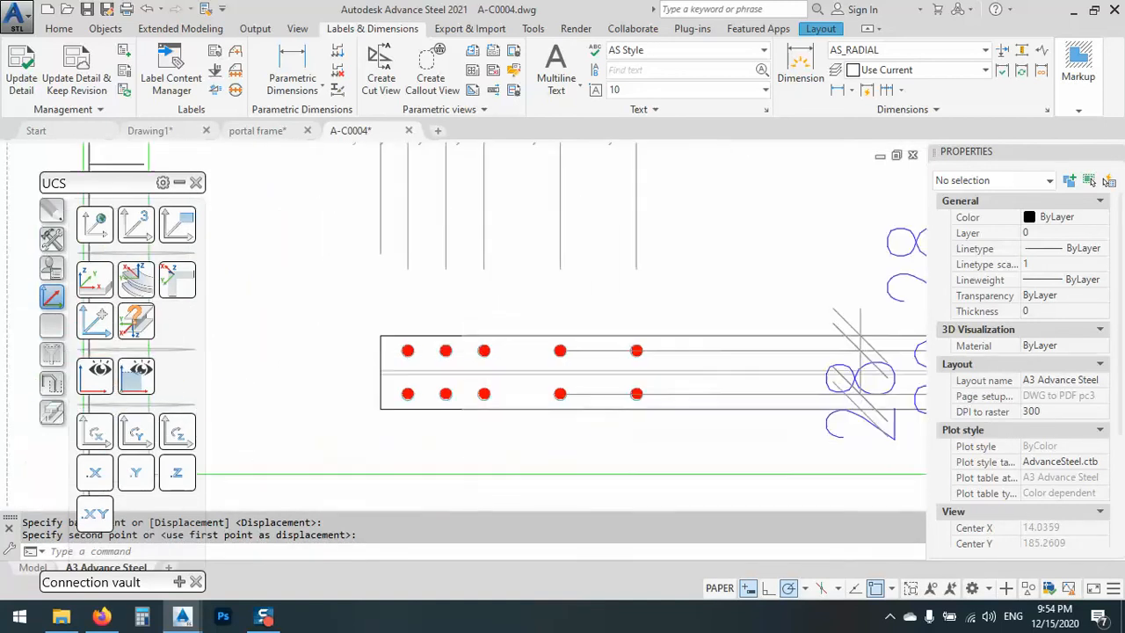
{"action": "middle_click_drag", "start_coordinate": [545, 264], "coordinate": [473, 406]}
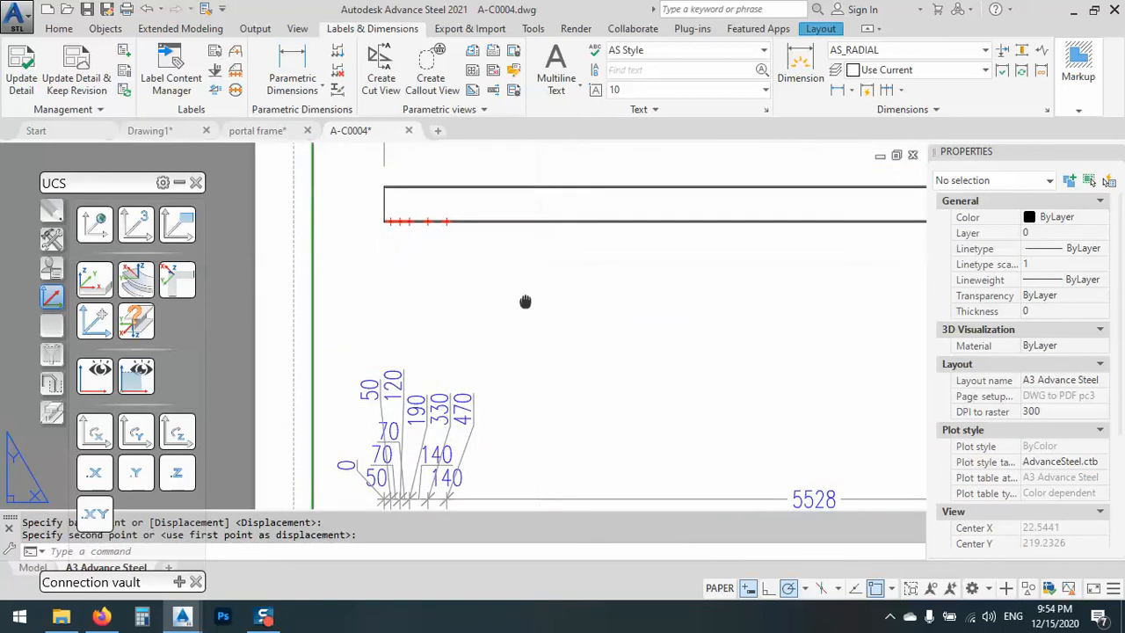
{"action": "scroll", "coordinate": [429, 309], "scroll_direction": "down", "scroll_amount": 3}
{"action": "scroll", "coordinate": [339, 258], "scroll_direction": "up", "scroll_amount": 6}
{"action": "scroll", "coordinate": [367, 246], "scroll_direction": "down", "scroll_amount": 3}
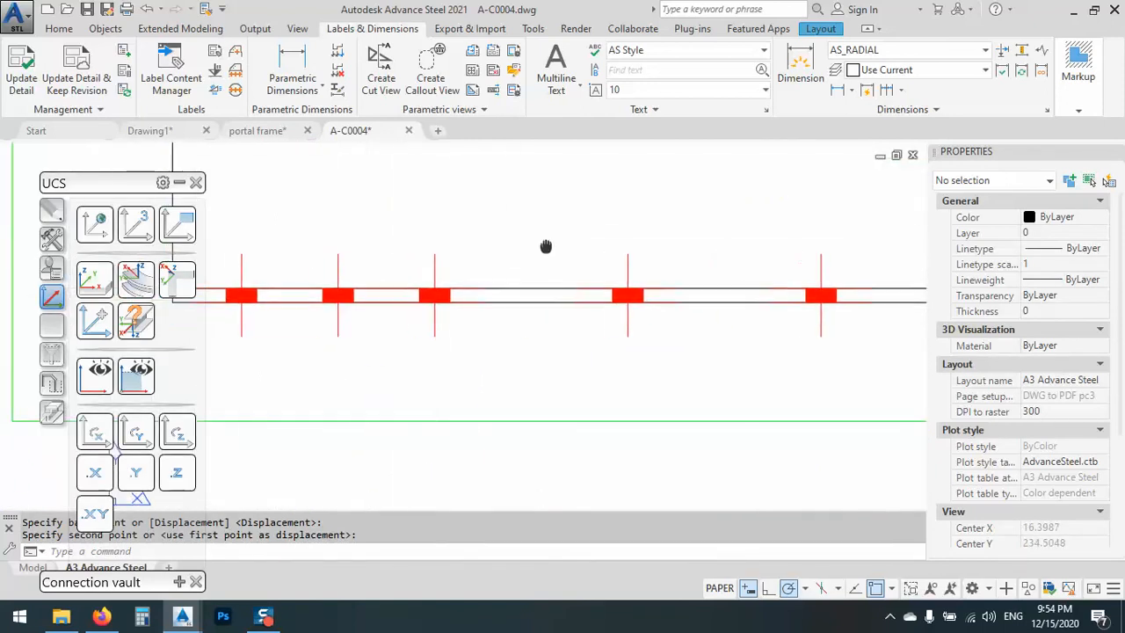
{"action": "scroll", "coordinate": [434, 264], "scroll_direction": "up", "scroll_amount": 3}
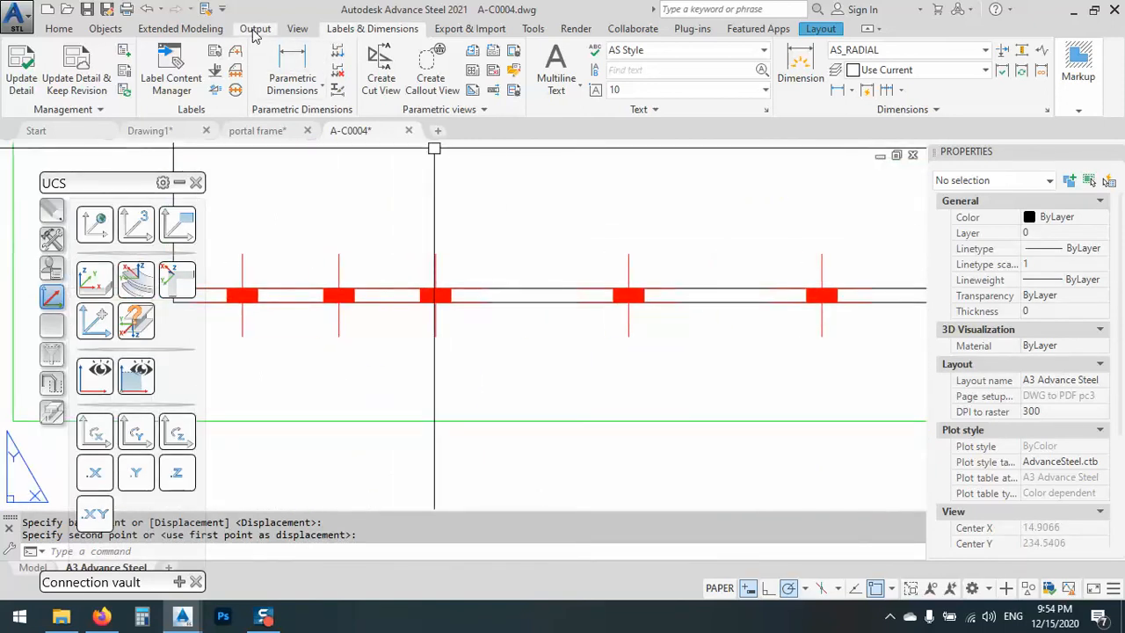
- Add a 22ø hole label to the third hole from the left in the beam's upper view, placing its text below the beam
{"action": "left_click", "coordinate": [221, 47]}
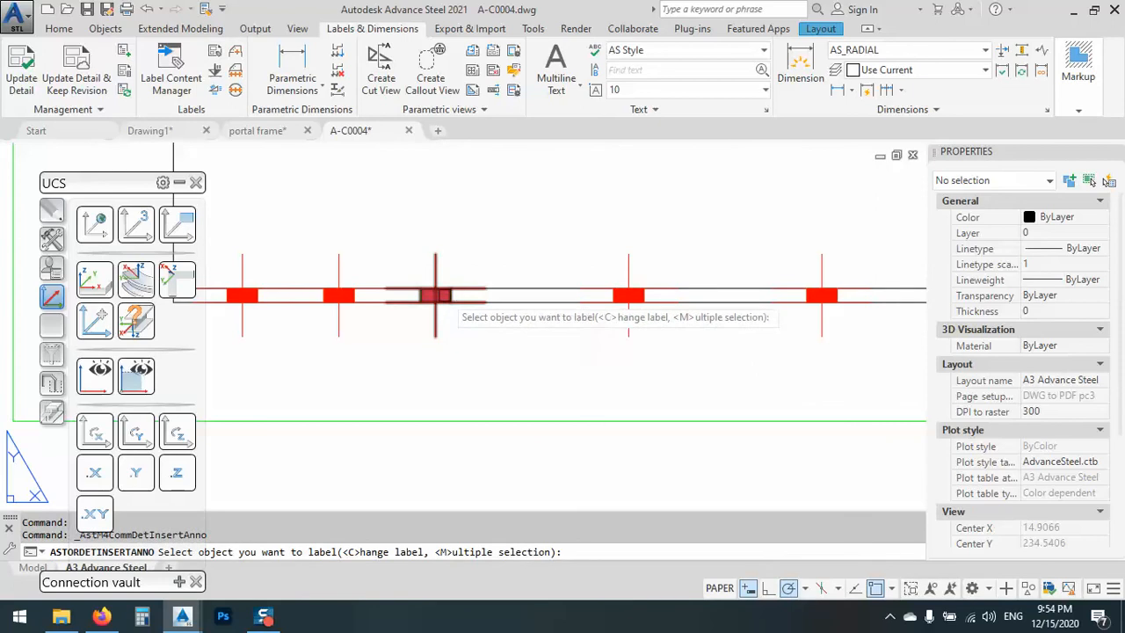
{"action": "left_click", "coordinate": [438, 294]}
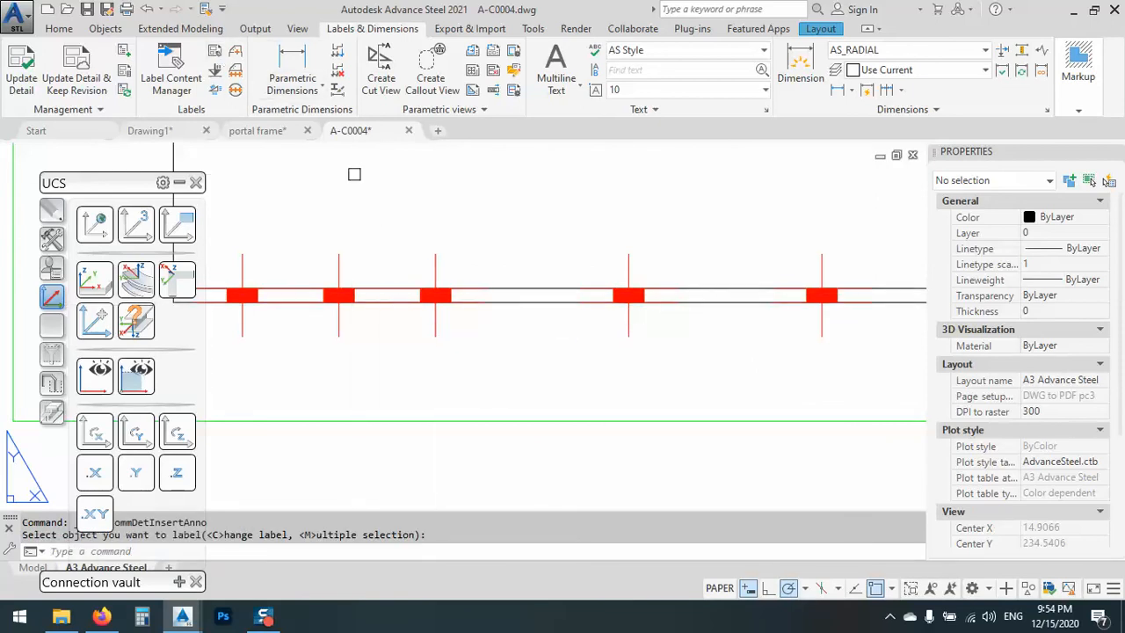
{"action": "left_click", "coordinate": [221, 47]}
{"action": "left_click", "coordinate": [435, 296]}
{"action": "left_click", "coordinate": [435, 302]}
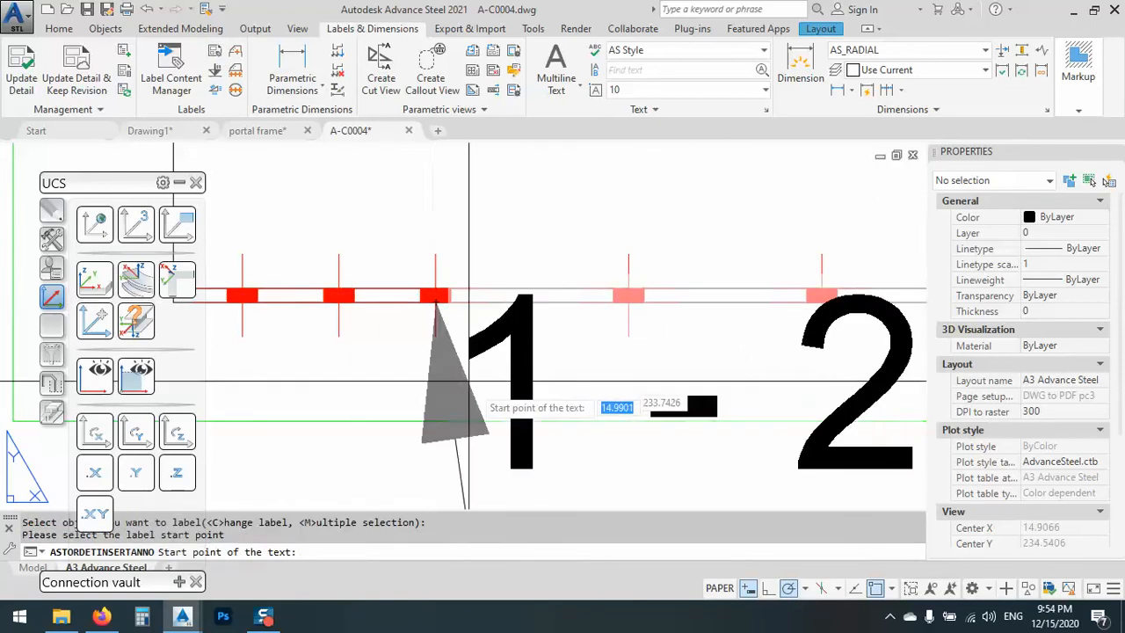
{"action": "scroll", "coordinate": [483, 326], "scroll_direction": "down", "scroll_amount": 3}
{"action": "middle_click_drag", "start_coordinate": [521, 378], "coordinate": [442, 269]}
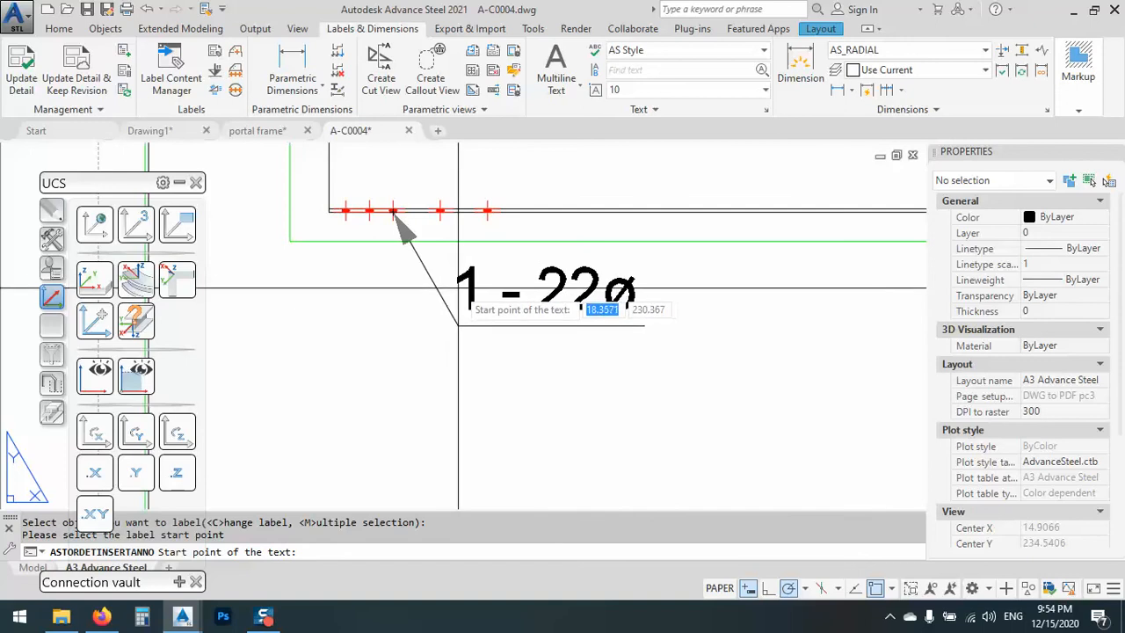
{"action": "left_click", "coordinate": [458, 292]}
{"action": "key", "text": "Return"}
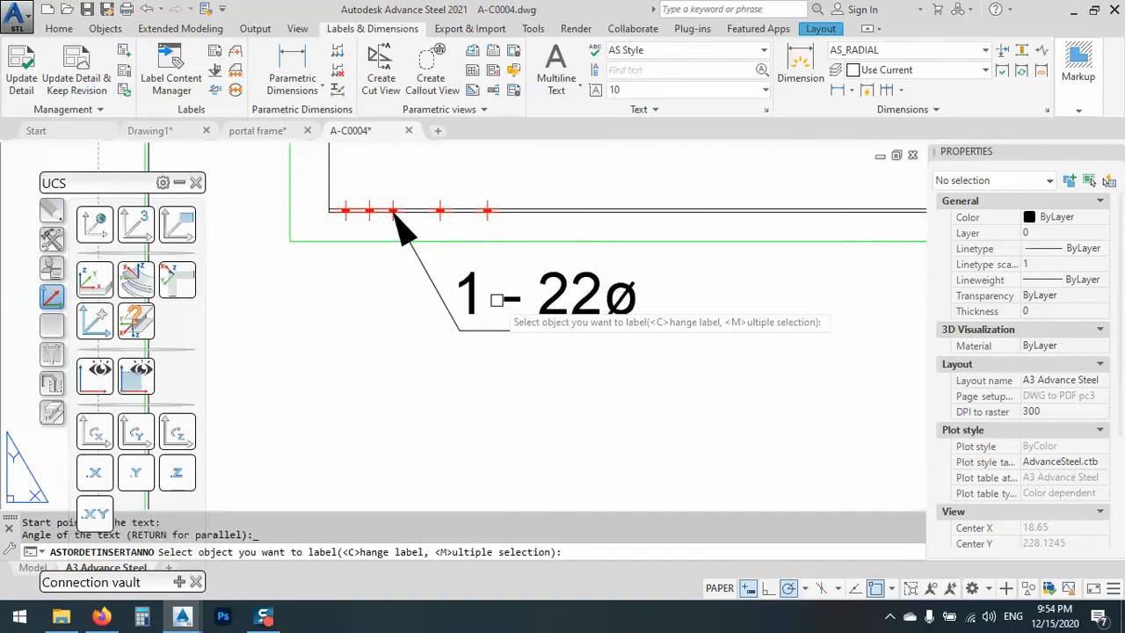
{"action": "scroll", "coordinate": [395, 218], "scroll_direction": "down", "scroll_amount": 3}
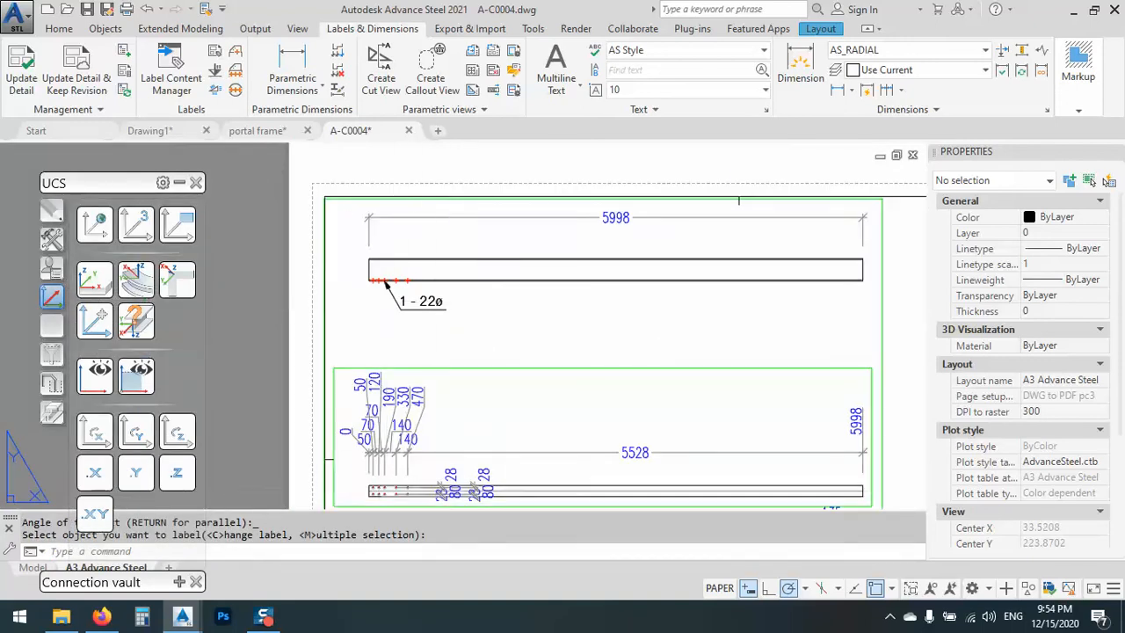
{"action": "middle_click_drag", "start_coordinate": [438, 502], "coordinate": [438, 431]}
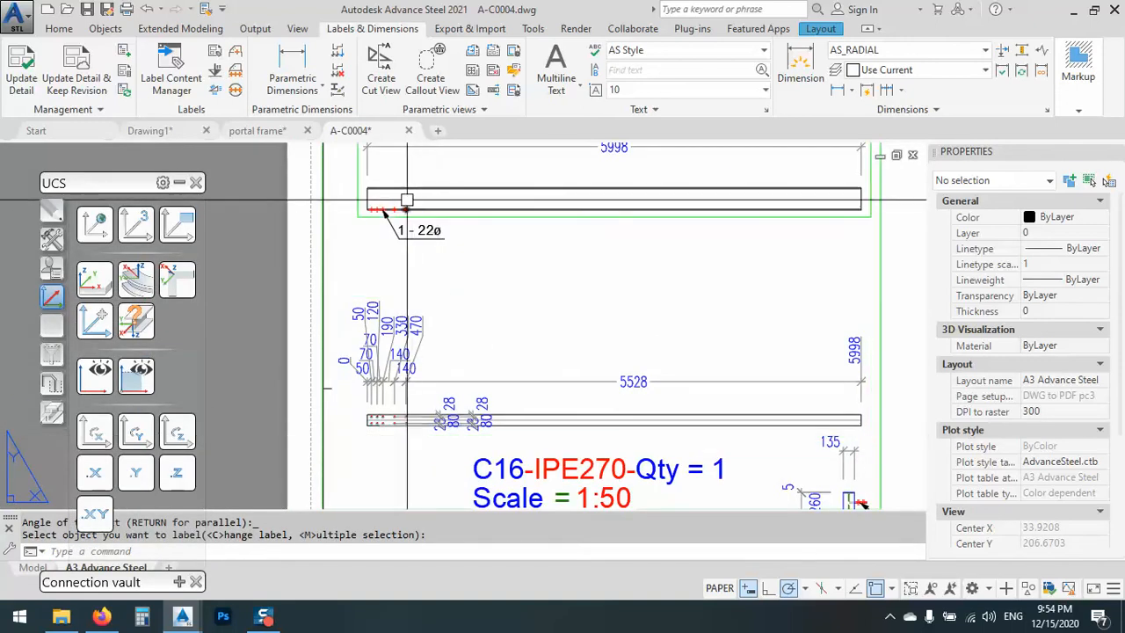
{"action": "scroll", "coordinate": [395, 195], "scroll_direction": "up", "scroll_amount": 3}
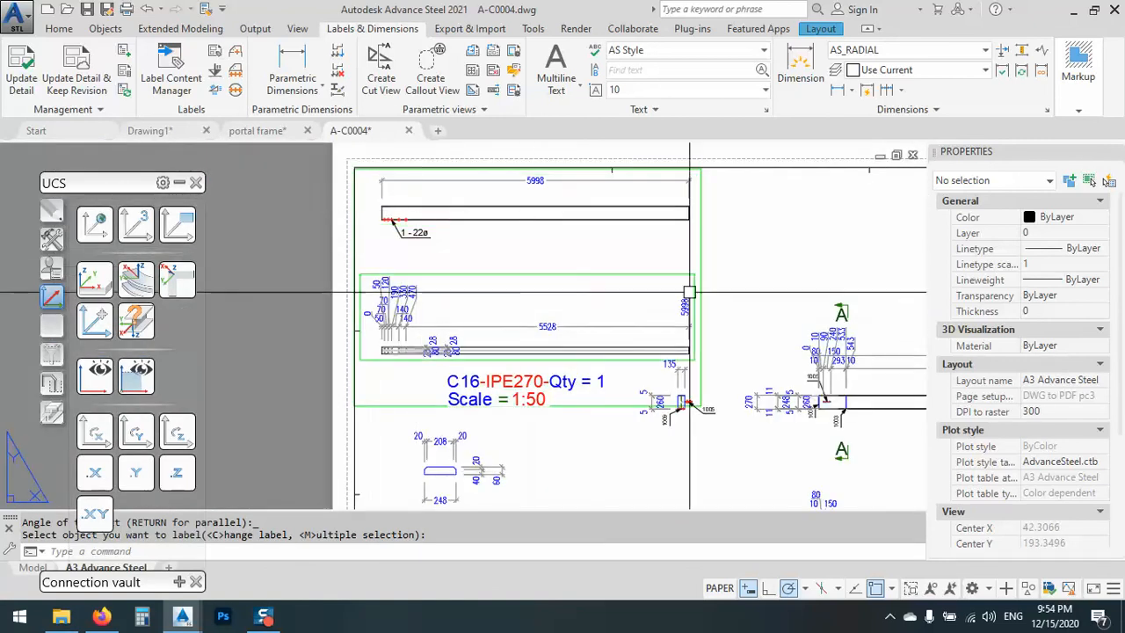
- Move the column's isometric view straight down on the sheet so it sits beside the front and lower views
{"action": "middle_click_drag", "start_coordinate": [693, 298], "coordinate": [356, 315]}
{"action": "middle_click_drag", "start_coordinate": [762, 329], "coordinate": [571, 334]}
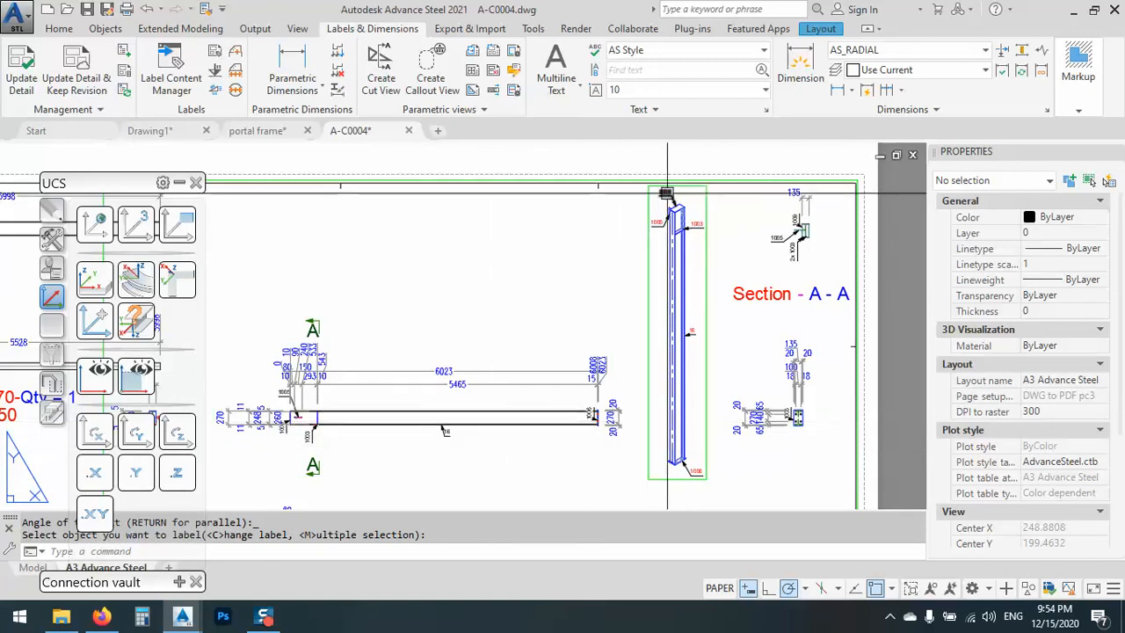
{"action": "scroll", "coordinate": [672, 197], "scroll_direction": "up", "scroll_amount": 6}
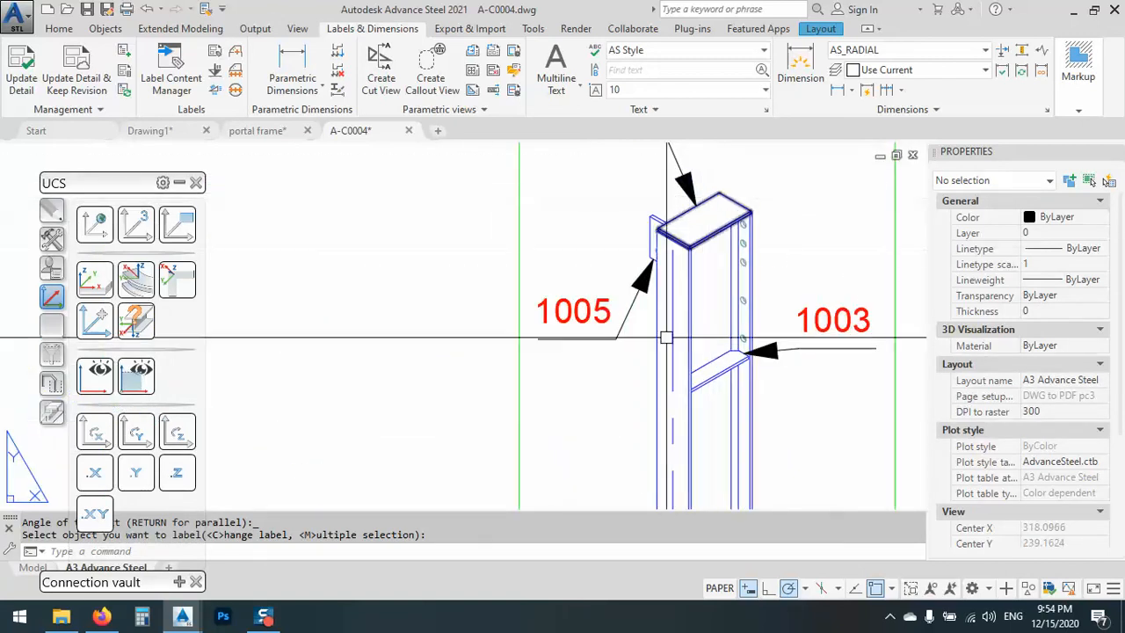
{"action": "scroll", "coordinate": [718, 242], "scroll_direction": "down", "scroll_amount": 5}
{"action": "scroll", "coordinate": [734, 264], "scroll_direction": "down", "scroll_amount": 4}
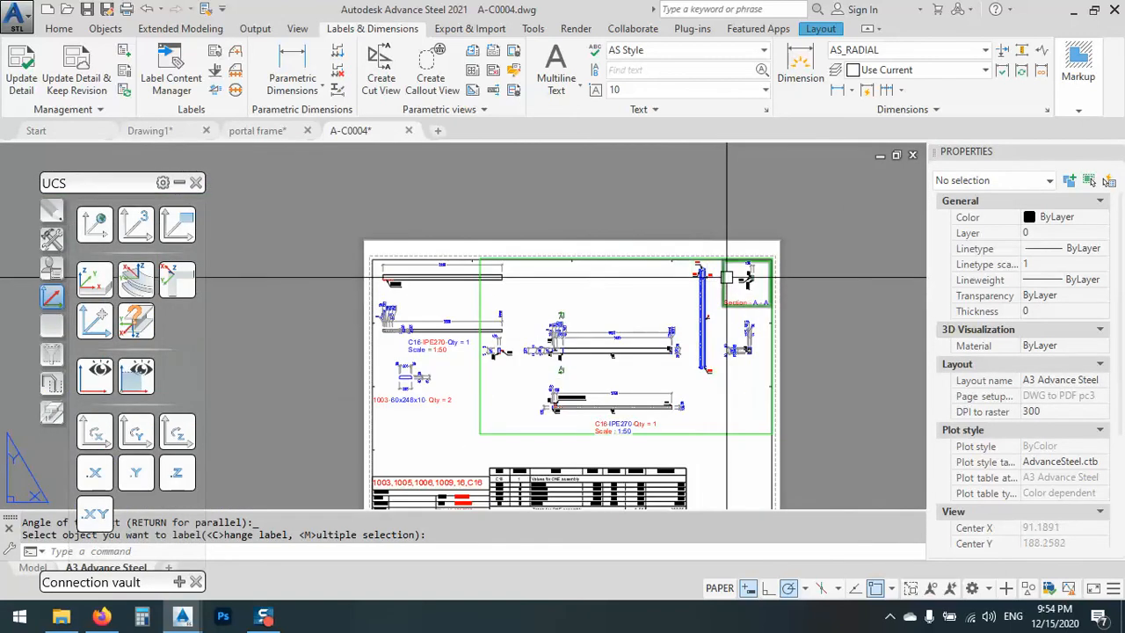
{"action": "scroll", "coordinate": [655, 377], "scroll_direction": "up", "scroll_amount": 4}
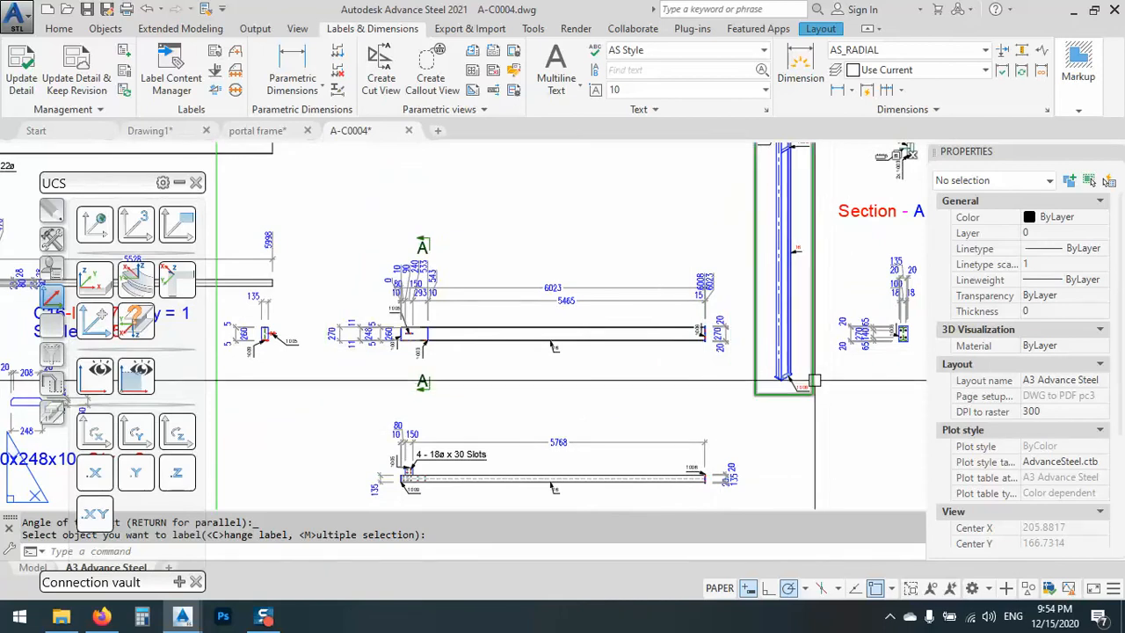
{"action": "left_click", "coordinate": [808, 330]}
{"action": "scroll", "coordinate": [690, 243], "scroll_direction": "up", "scroll_amount": 2}
{"action": "scroll", "coordinate": [674, 228], "scroll_direction": "down", "scroll_amount": 4}
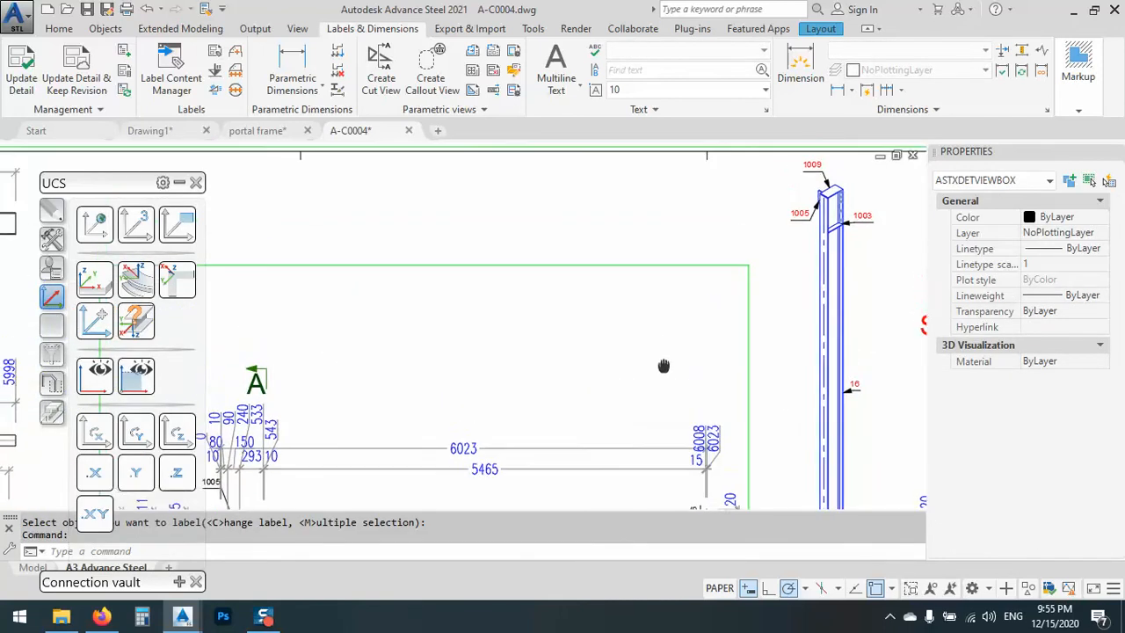
{"action": "key", "text": "Return"}
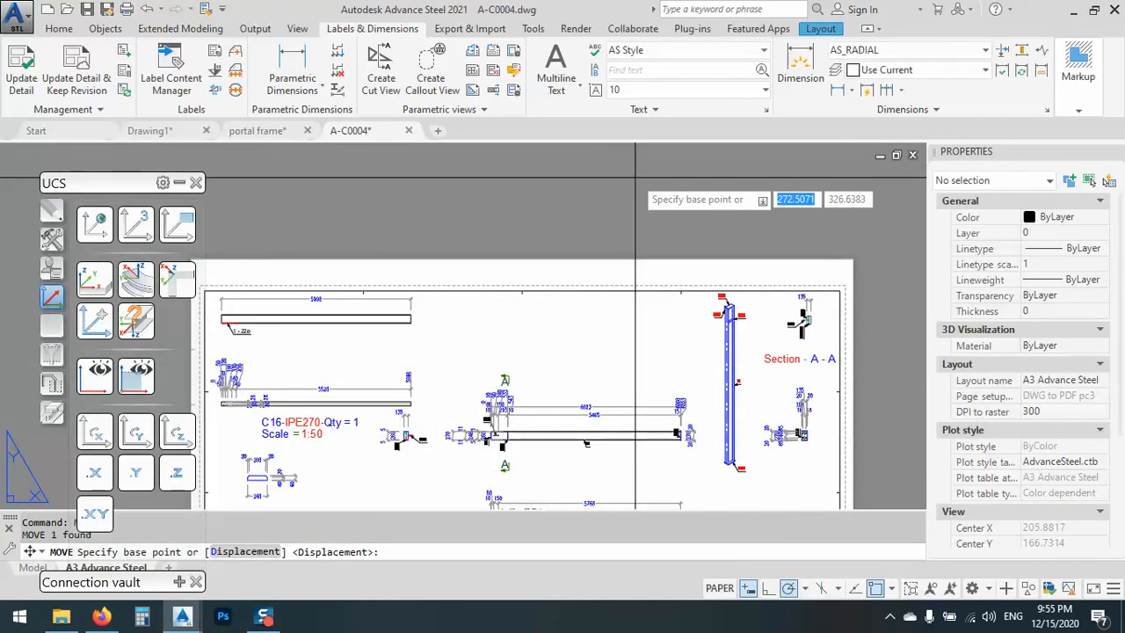
{"action": "left_click", "coordinate": [635, 180]}
{"action": "left_click", "coordinate": [637, 252]}
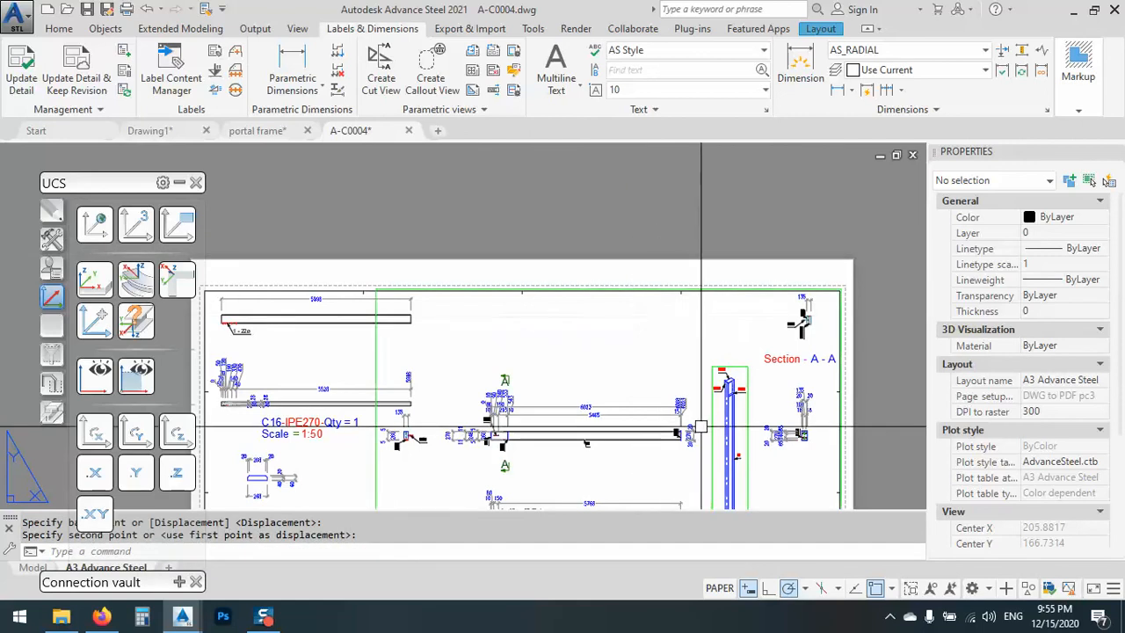
- Delete the 11-248-11 and 5-260-5 dimension chains at the left end of the column's front view
{"action": "middle_click_drag", "start_coordinate": [677, 378], "coordinate": [657, 249]}
{"action": "scroll", "coordinate": [376, 262], "scroll_direction": "up", "scroll_amount": 7}
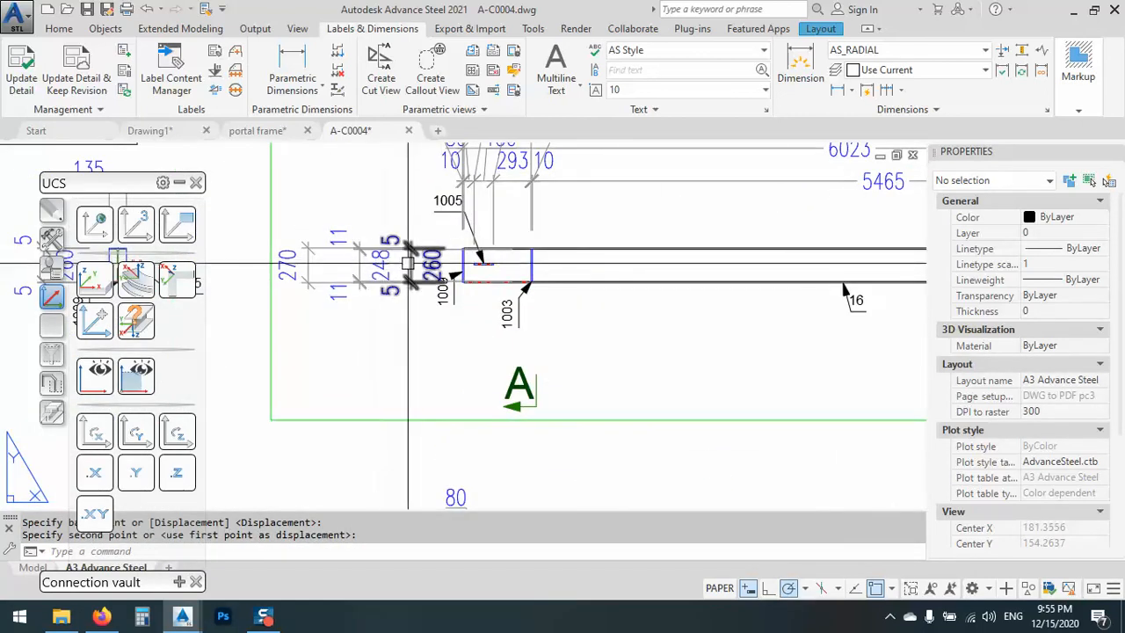
{"action": "left_click", "coordinate": [335, 230]}
{"action": "key", "text": "Delete"}
{"action": "left_click", "coordinate": [327, 247]}
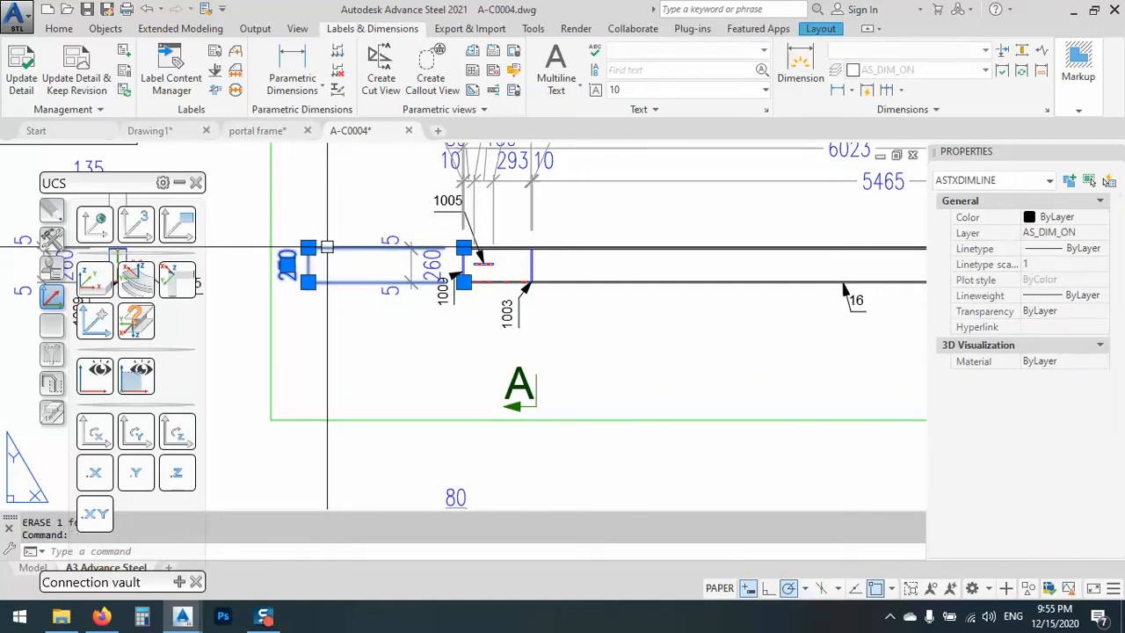
{"action": "key", "text": "Escape"}
{"action": "left_click", "coordinate": [396, 249]}
{"action": "key", "text": "Delete"}
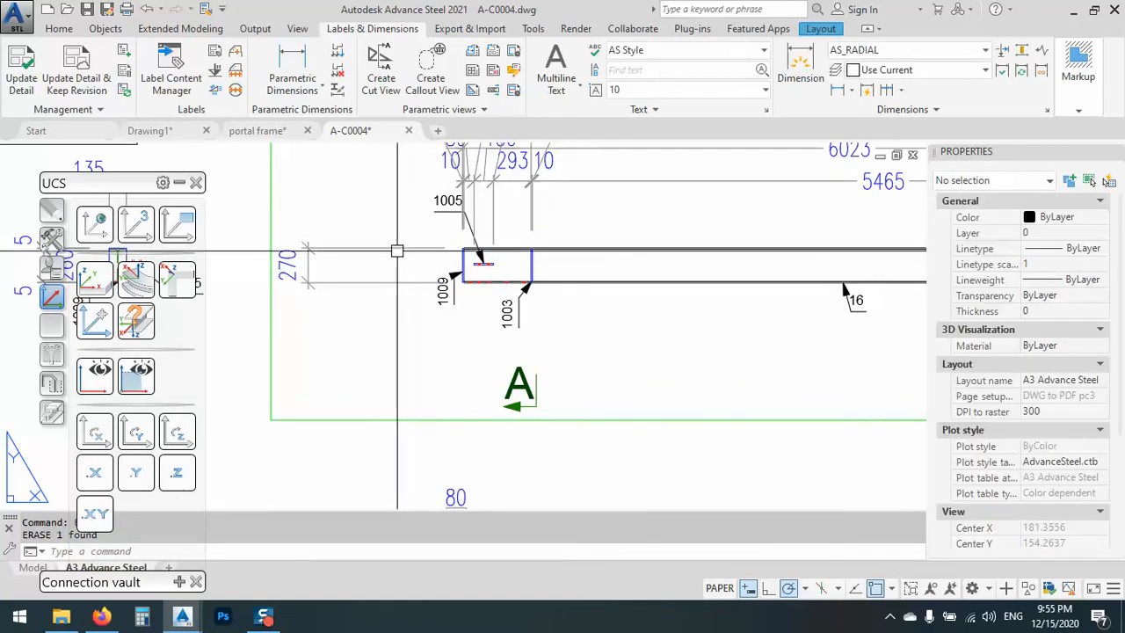
- Shift the 270 depth dimension line closer to the left end of the column's front view
{"action": "left_click", "coordinate": [362, 249]}
{"action": "left_click", "coordinate": [307, 247]}
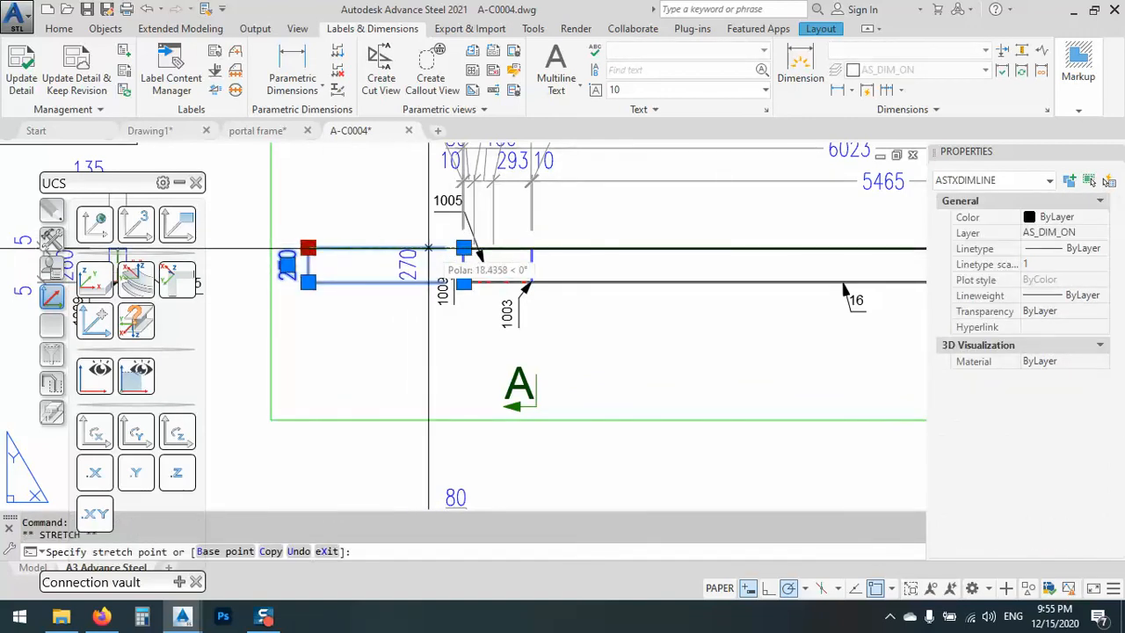
{"action": "key", "text": "Escape"}
- Change the presentation of the dimension chain above the column's front view to Linear, relative
{"action": "mouse_move", "coordinate": [428, 249]}
{"action": "middle_mouse_down"}
{"action": "mouse_move", "coordinate": [315, 282]}
{"action": "mouse_move", "coordinate": [334, 353]}
{"action": "middle_mouse_up"}
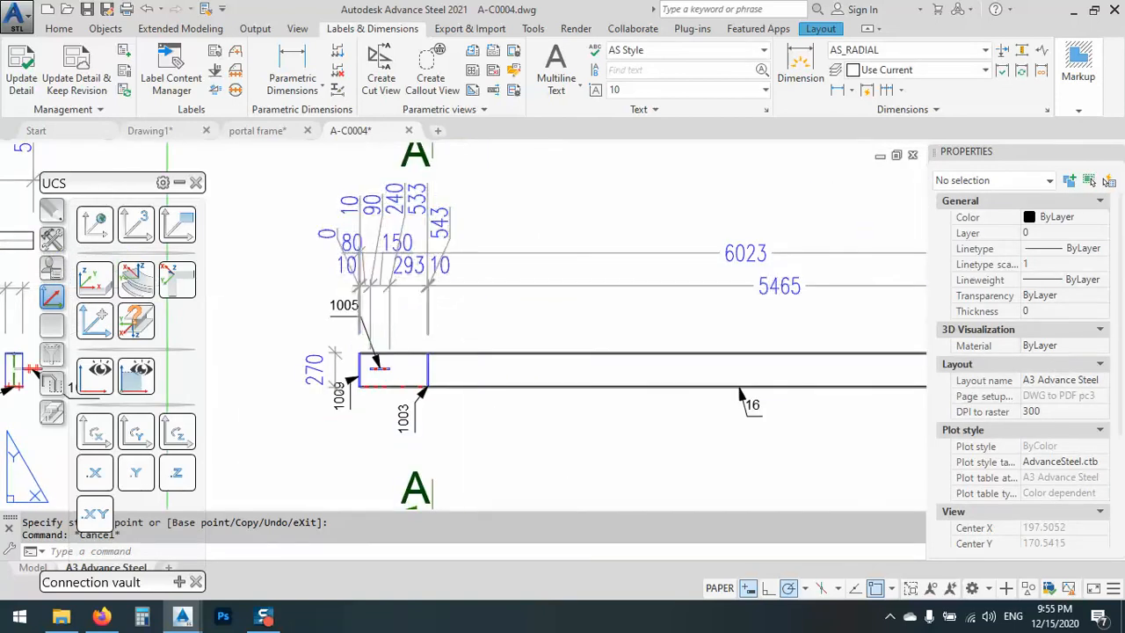
{"action": "left_click", "coordinate": [468, 285]}
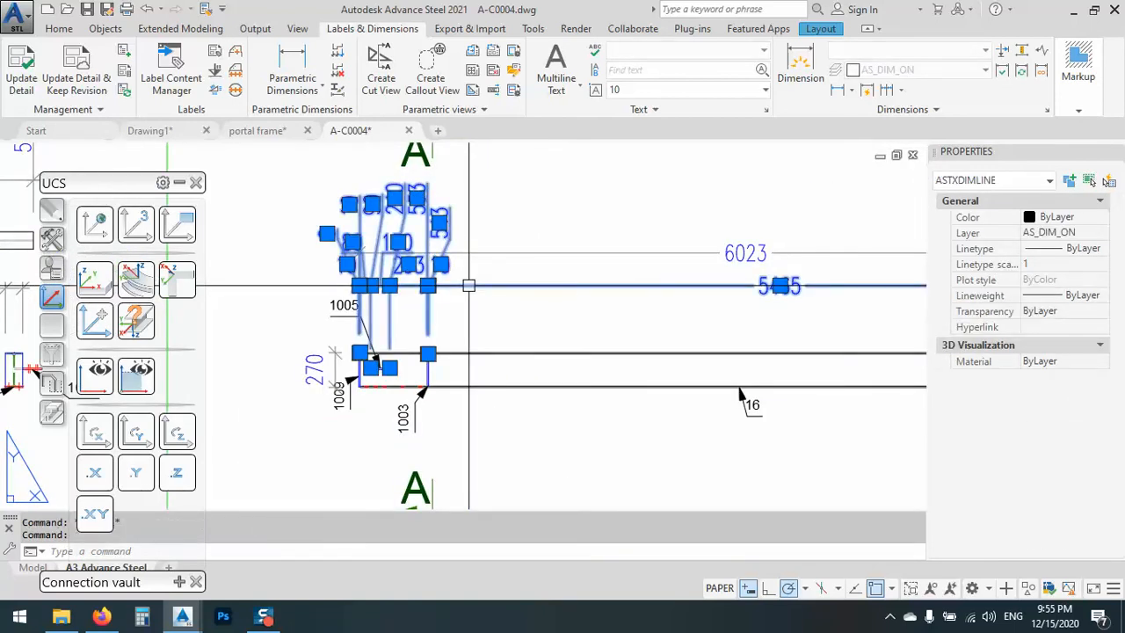
{"action": "right_click", "coordinate": [469, 284]}
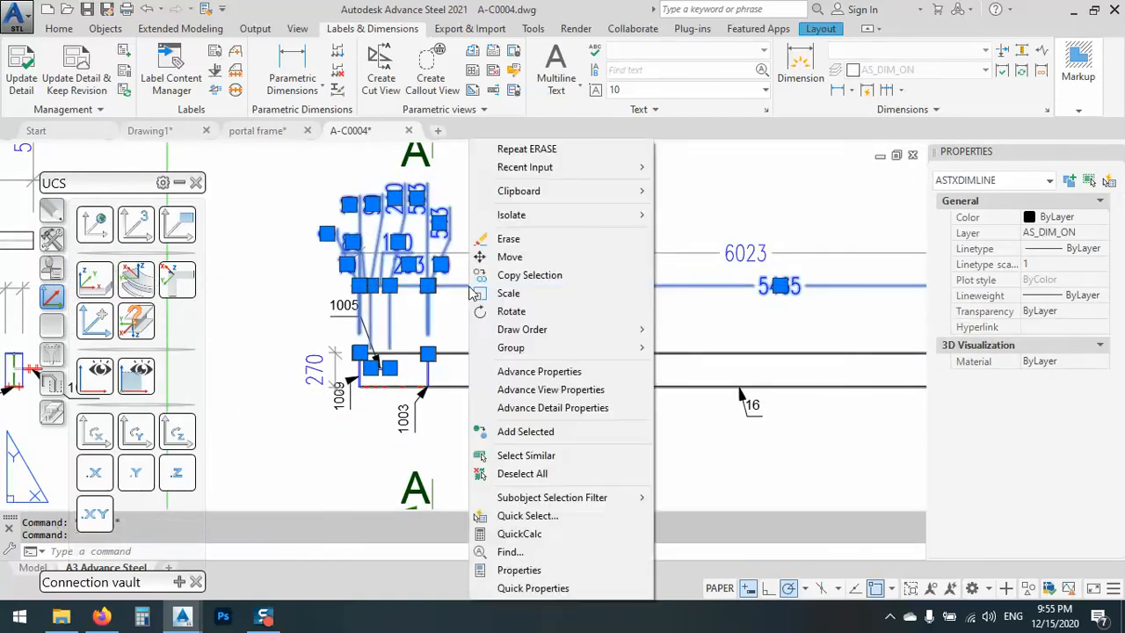
{"action": "left_click", "coordinate": [532, 376]}
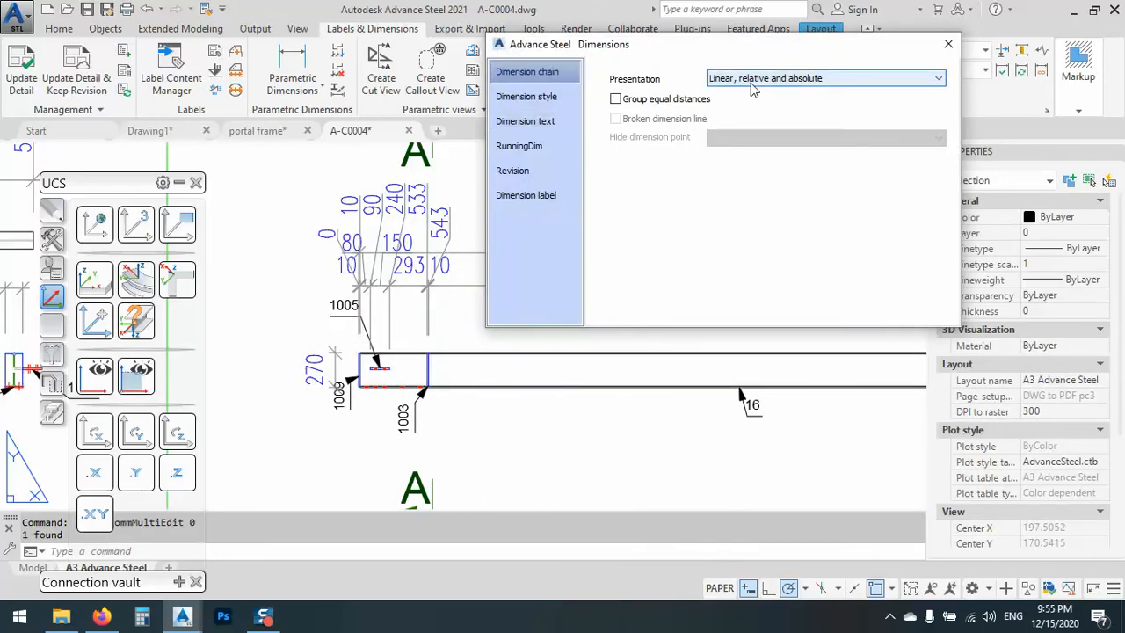
{"action": "left_click", "coordinate": [787, 84]}
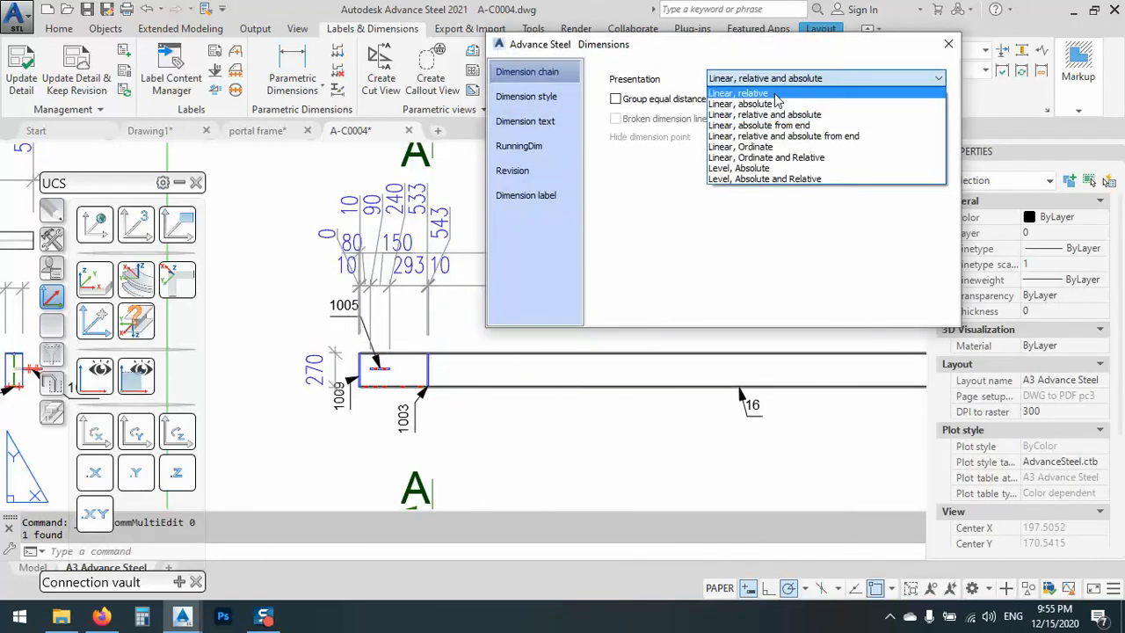
{"action": "left_click", "coordinate": [779, 94]}
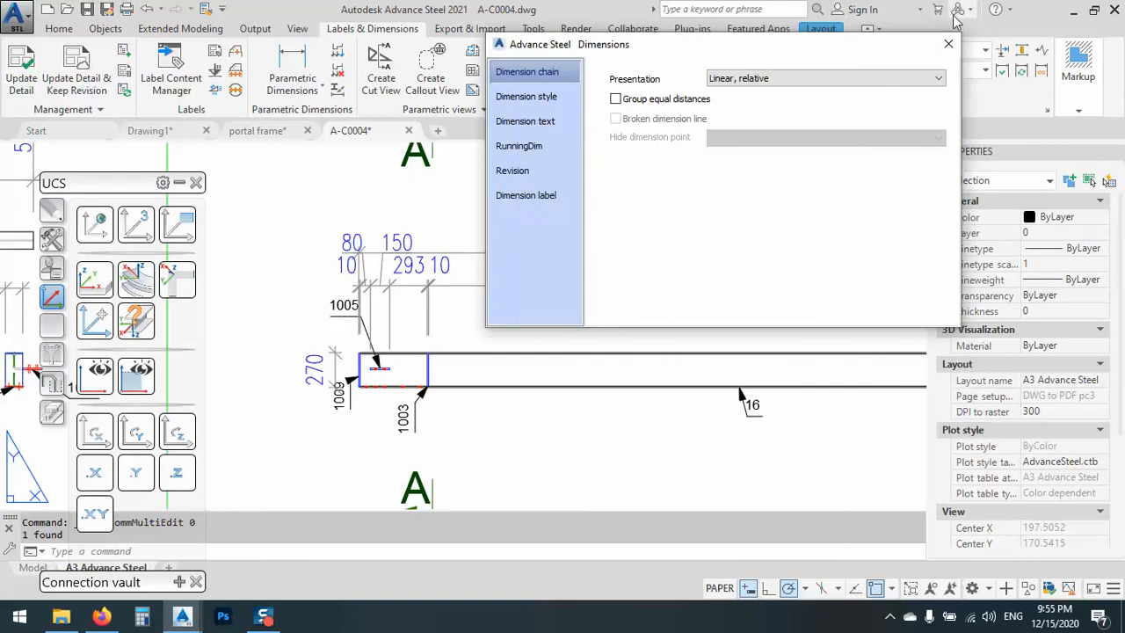
{"action": "left_click", "coordinate": [948, 43]}
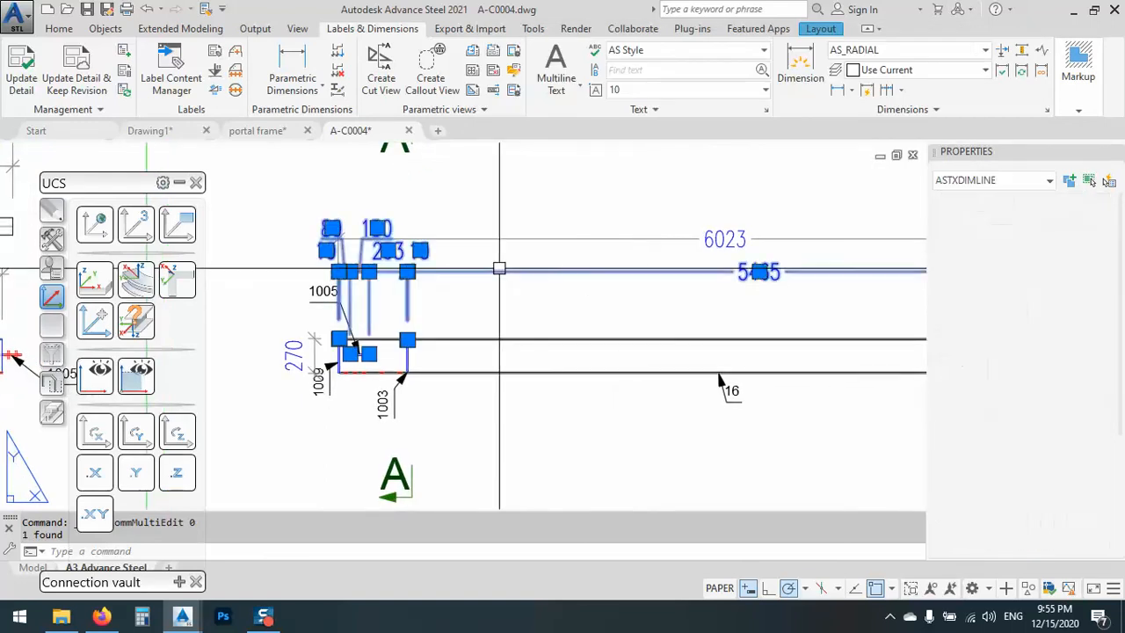
- Lower the relative dimension chain so that its line lies closer to the upper edge of the front view
{"action": "scroll", "coordinate": [499, 268], "scroll_direction": "up", "scroll_amount": 8}
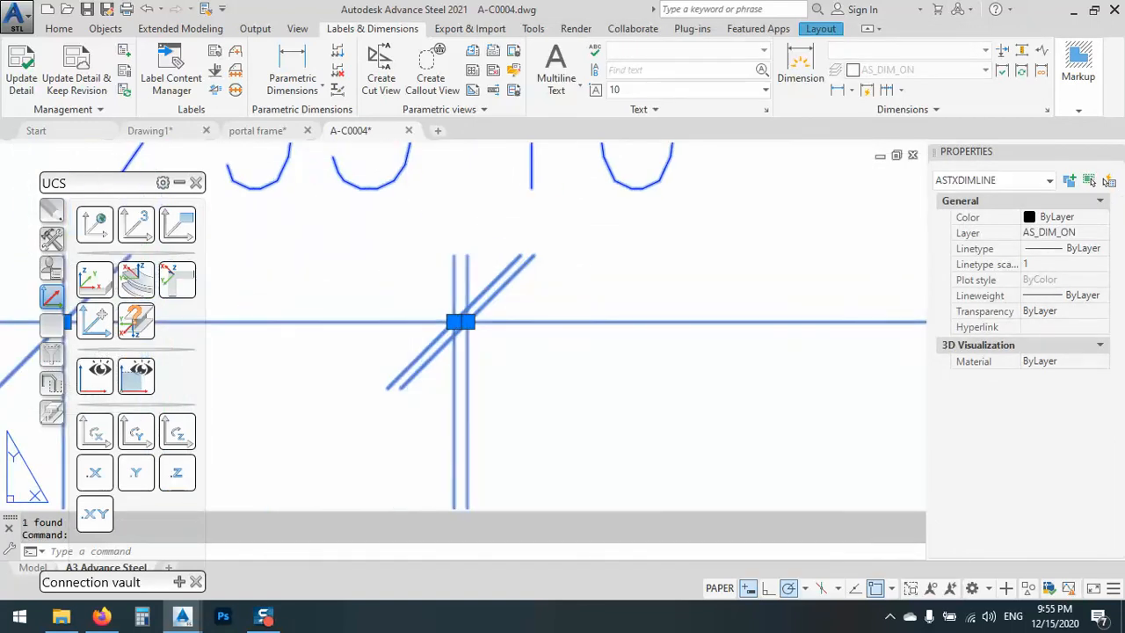
{"action": "left_click", "coordinate": [454, 321]}
{"action": "scroll", "coordinate": [456, 265], "scroll_direction": "down", "scroll_amount": 3}
{"action": "left_click", "coordinate": [457, 375]}
{"action": "middle_click_drag", "start_coordinate": [562, 408], "coordinate": [534, 303]}
{"action": "key", "text": "Escape"}
{"action": "scroll", "coordinate": [527, 304], "scroll_direction": "down", "scroll_amount": 4}
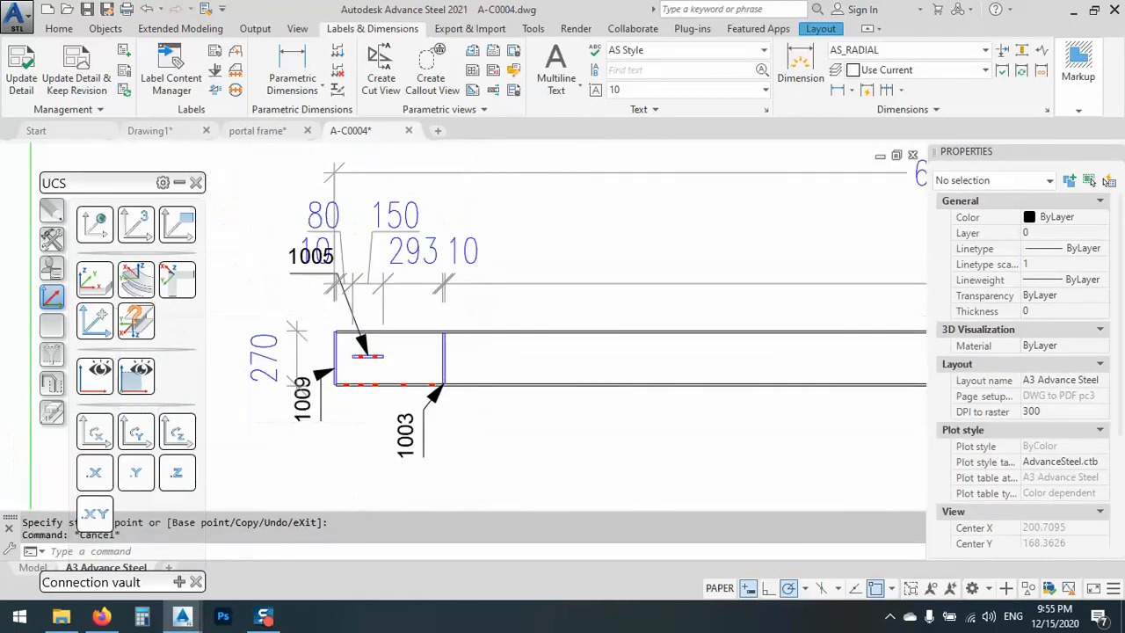
- Examine the plate labels, holes and dimensions at the front view's left end, and the overall sheet layout
{"action": "scroll", "coordinate": [454, 319], "scroll_direction": "up", "scroll_amount": 4}
{"action": "scroll", "coordinate": [529, 422], "scroll_direction": "up", "scroll_amount": 2}
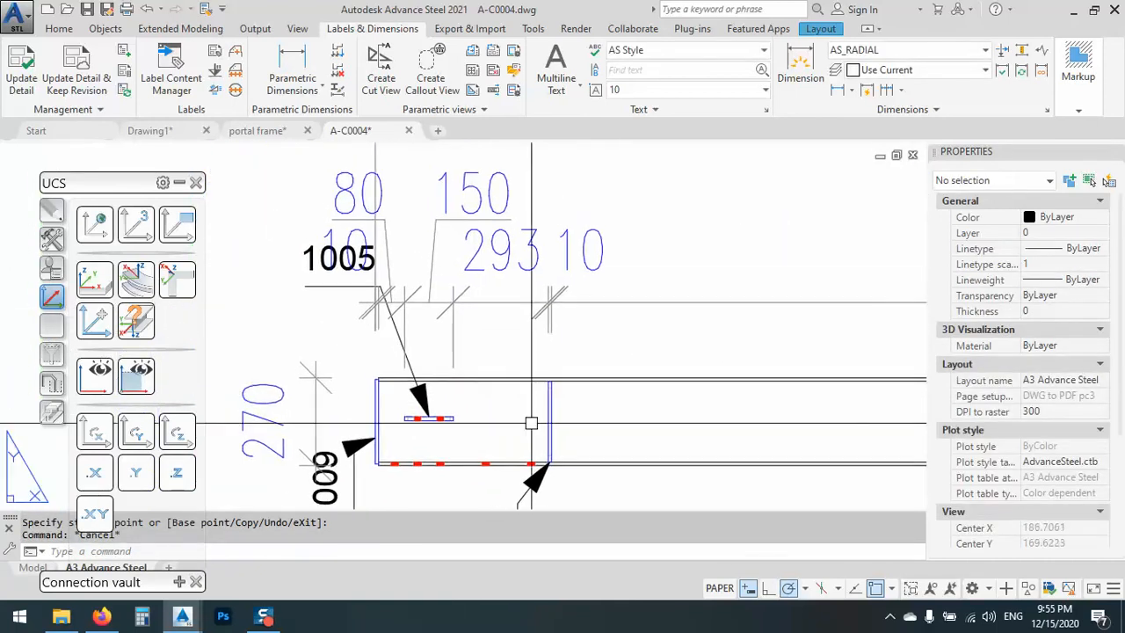
{"action": "scroll", "coordinate": [557, 366], "scroll_direction": "up", "scroll_amount": 3}
{"action": "scroll", "coordinate": [562, 264], "scroll_direction": "down", "scroll_amount": 3}
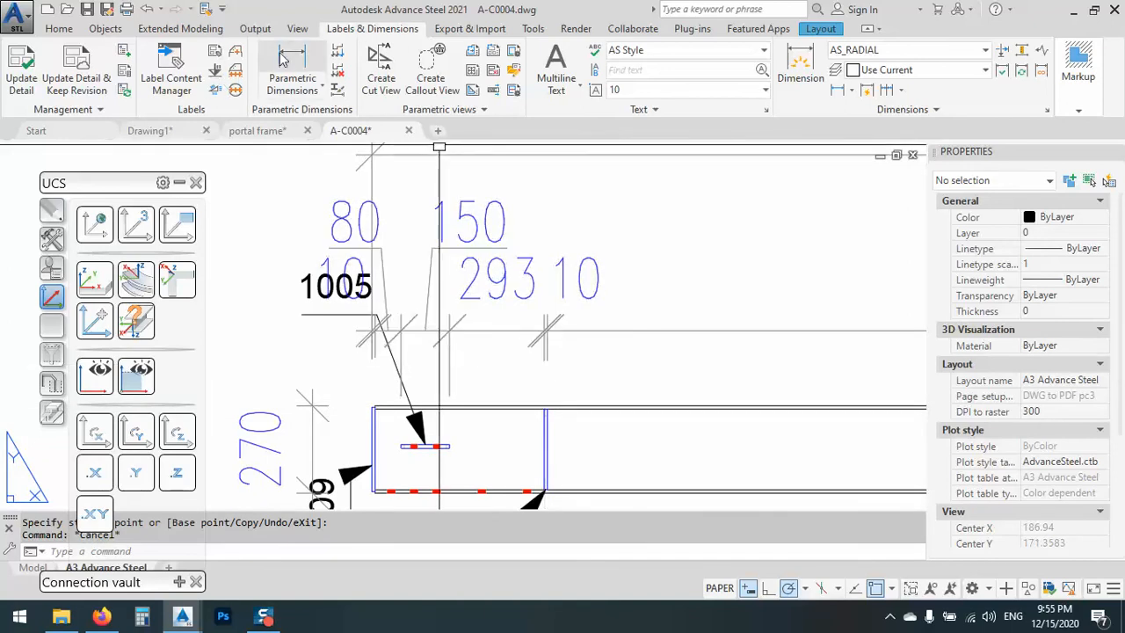
{"action": "left_click", "coordinate": [255, 29]}
{"action": "scroll", "coordinate": [427, 351], "scroll_direction": "down", "scroll_amount": 5}
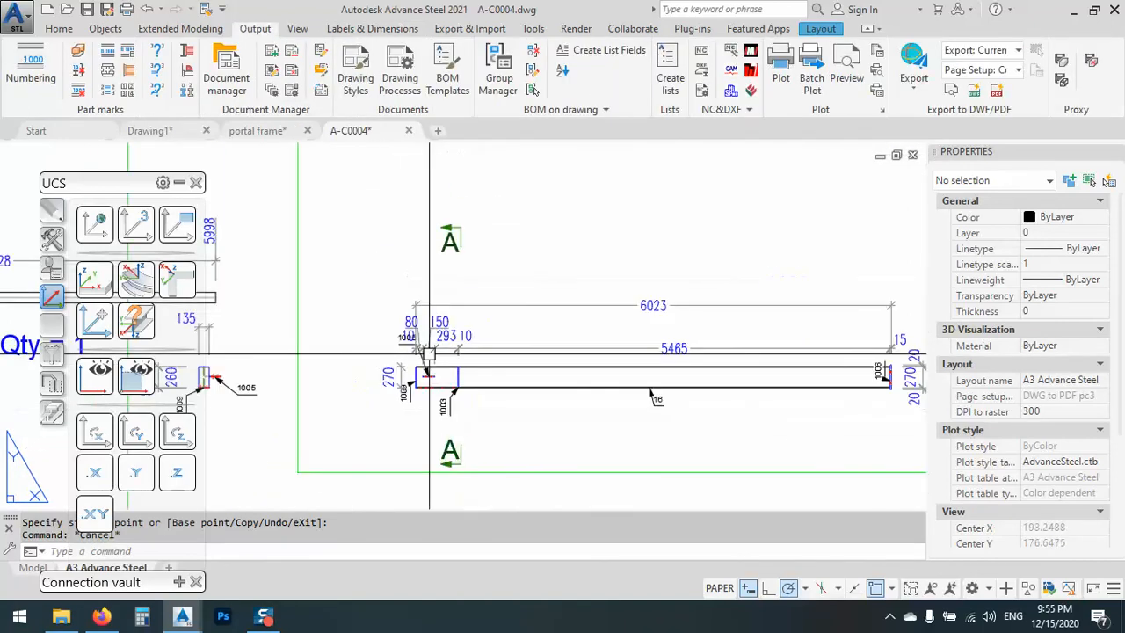
{"action": "scroll", "coordinate": [581, 376], "scroll_direction": "up", "scroll_amount": 2}
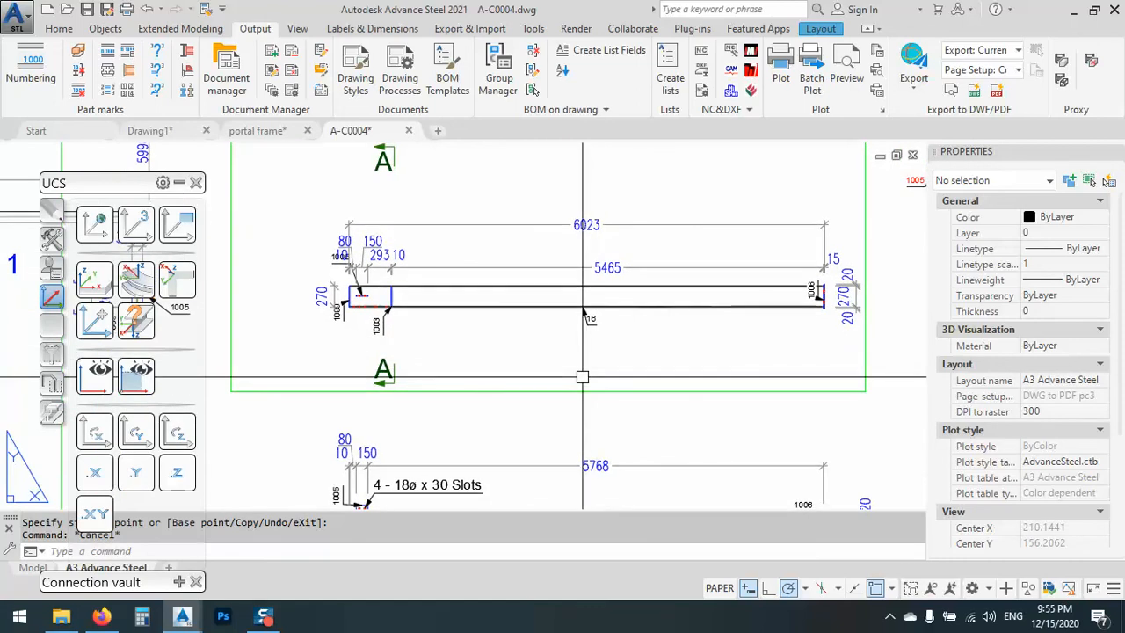
{"action": "scroll", "coordinate": [527, 352], "scroll_direction": "down", "scroll_amount": 4}
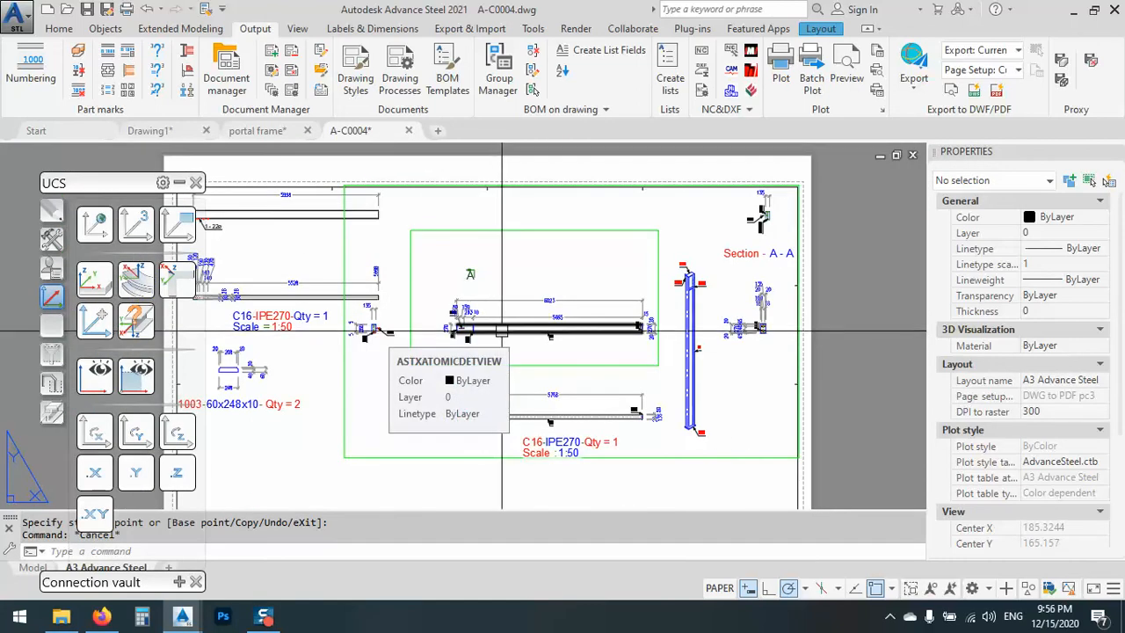
- Set the scale of the 1006 end-plate view to 1:20 and inspect its bolt holes and dimensions
{"action": "scroll", "coordinate": [745, 330], "scroll_direction": "up", "scroll_amount": 4}
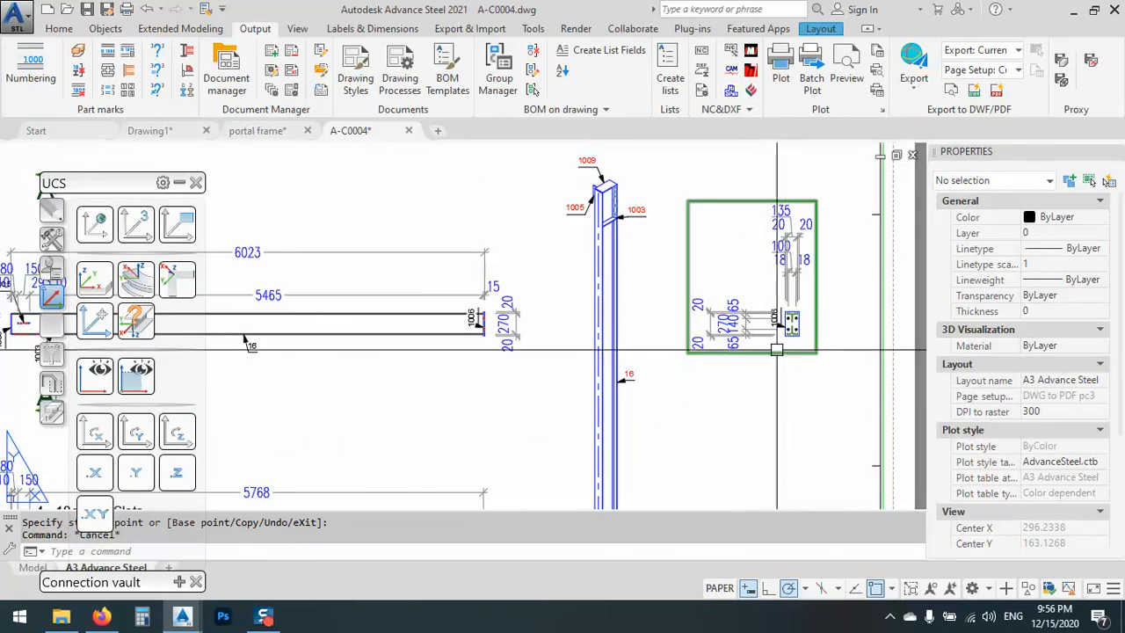
{"action": "double_click", "coordinate": [246, 341]}
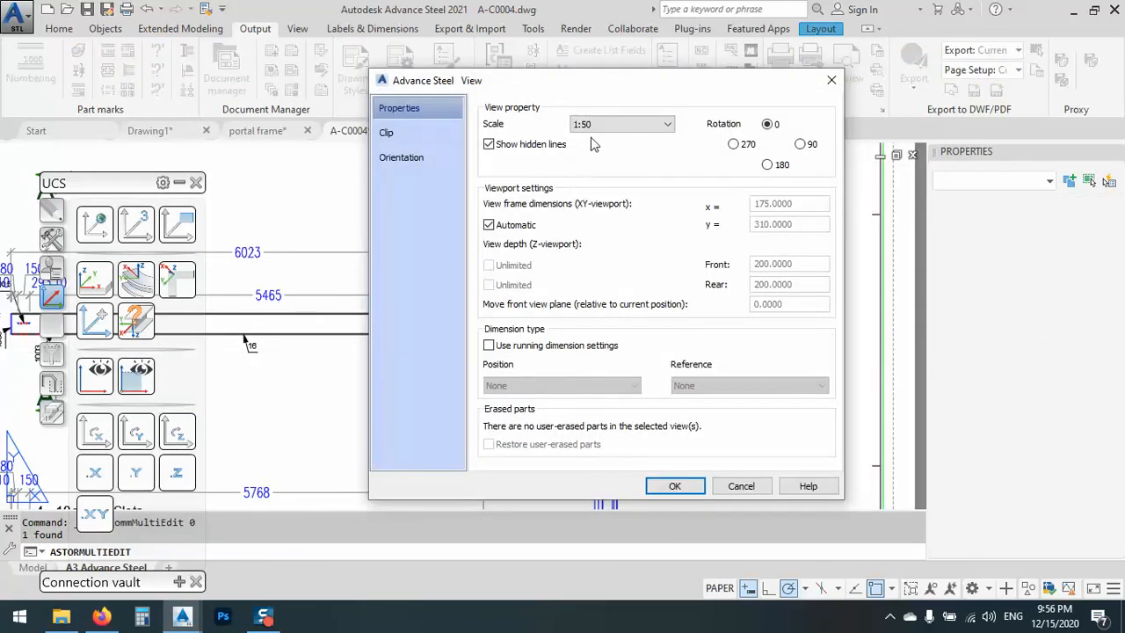
{"action": "left_click", "coordinate": [594, 127]}
{"action": "left_click", "coordinate": [603, 202]}
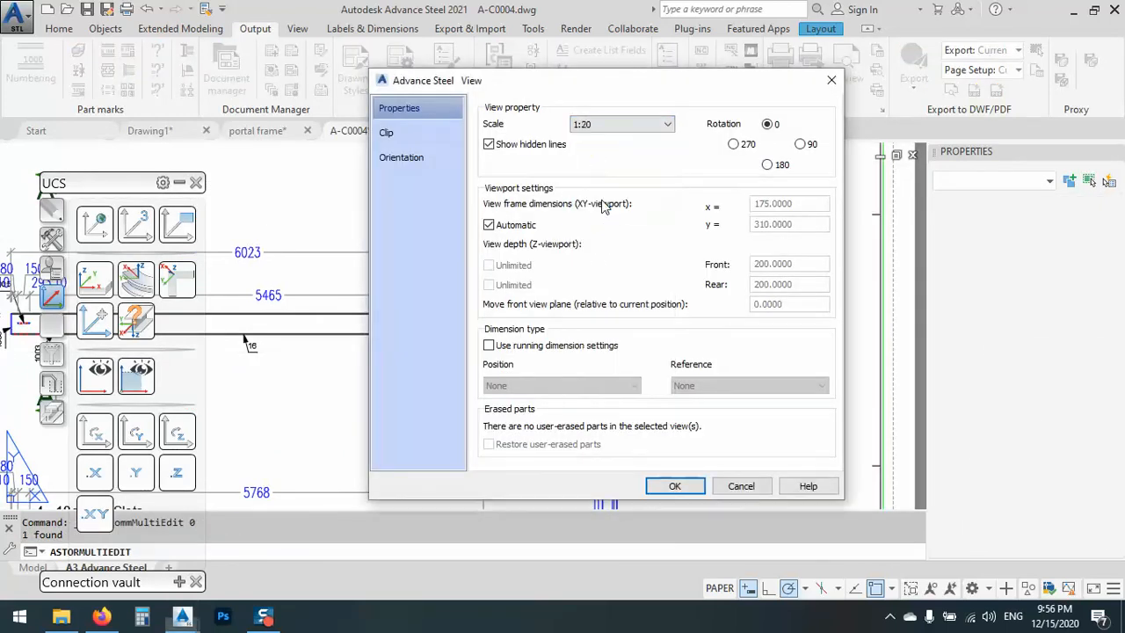
{"action": "left_click", "coordinate": [675, 486]}
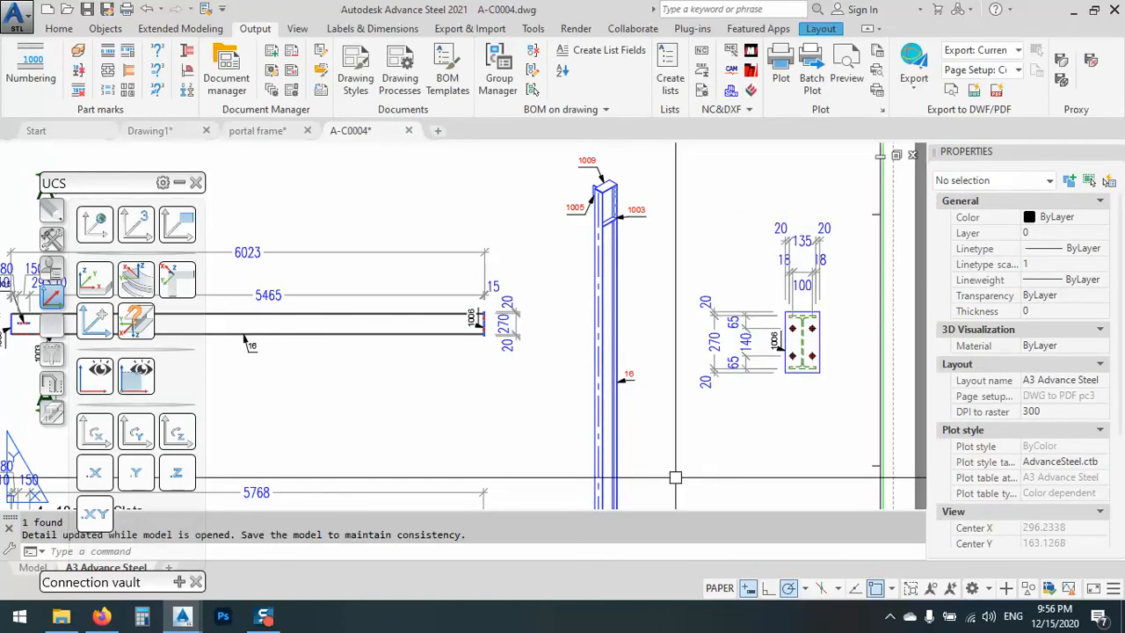
{"action": "middle_click_drag", "start_coordinate": [246, 340], "coordinate": [160, 323]}
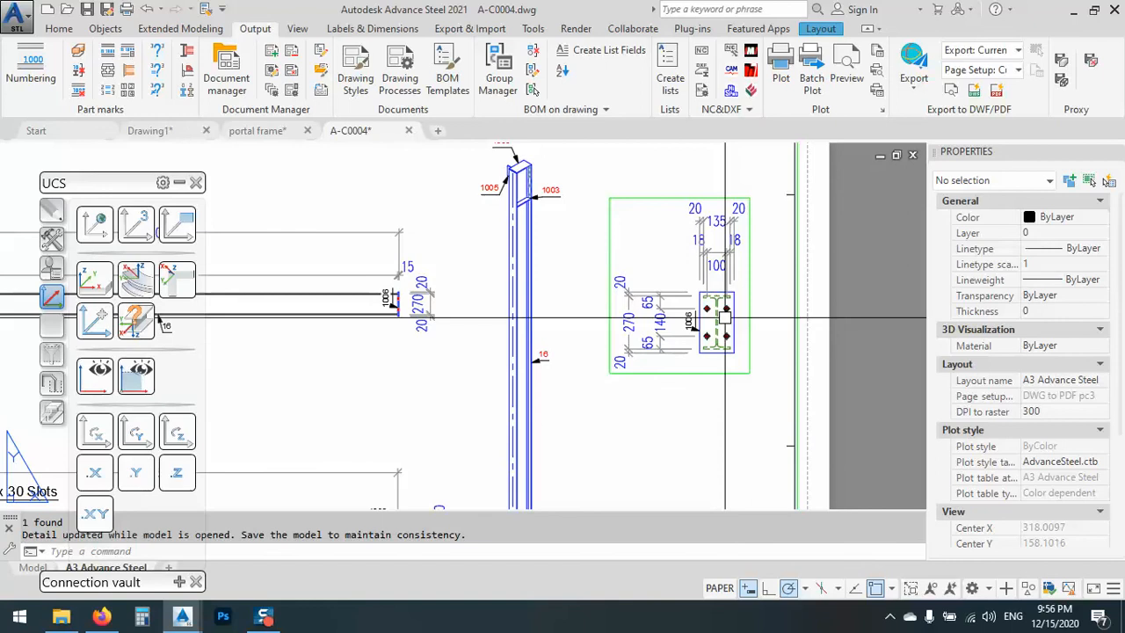
{"action": "scroll", "coordinate": [725, 316], "scroll_direction": "up", "scroll_amount": 5}
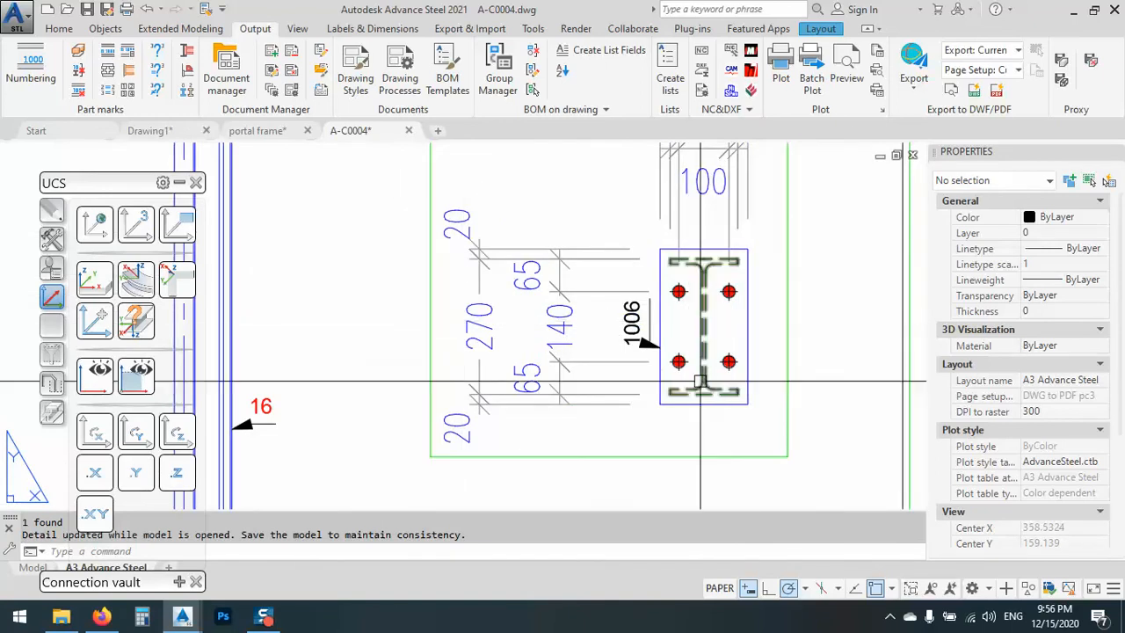
{"action": "middle_click_drag", "start_coordinate": [700, 382], "coordinate": [853, 371]}
{"action": "scroll", "coordinate": [853, 372], "scroll_direction": "down", "scroll_amount": 2}
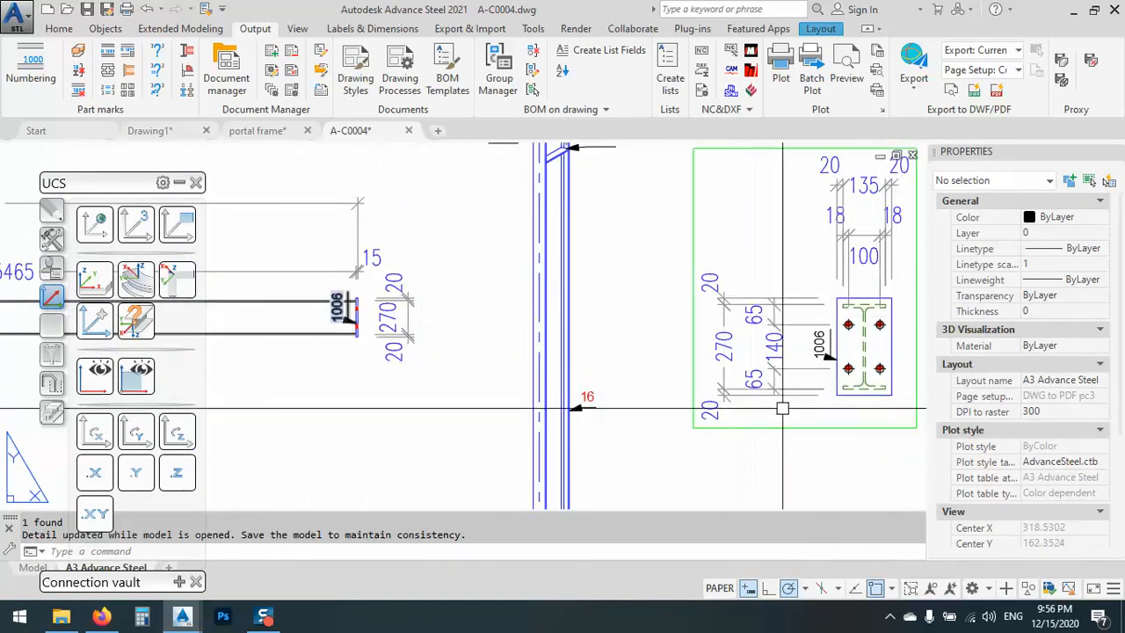
{"action": "scroll", "coordinate": [782, 407], "scroll_direction": "down", "scroll_amount": 5}
{"action": "scroll", "coordinate": [692, 376], "scroll_direction": "down", "scroll_amount": 1}
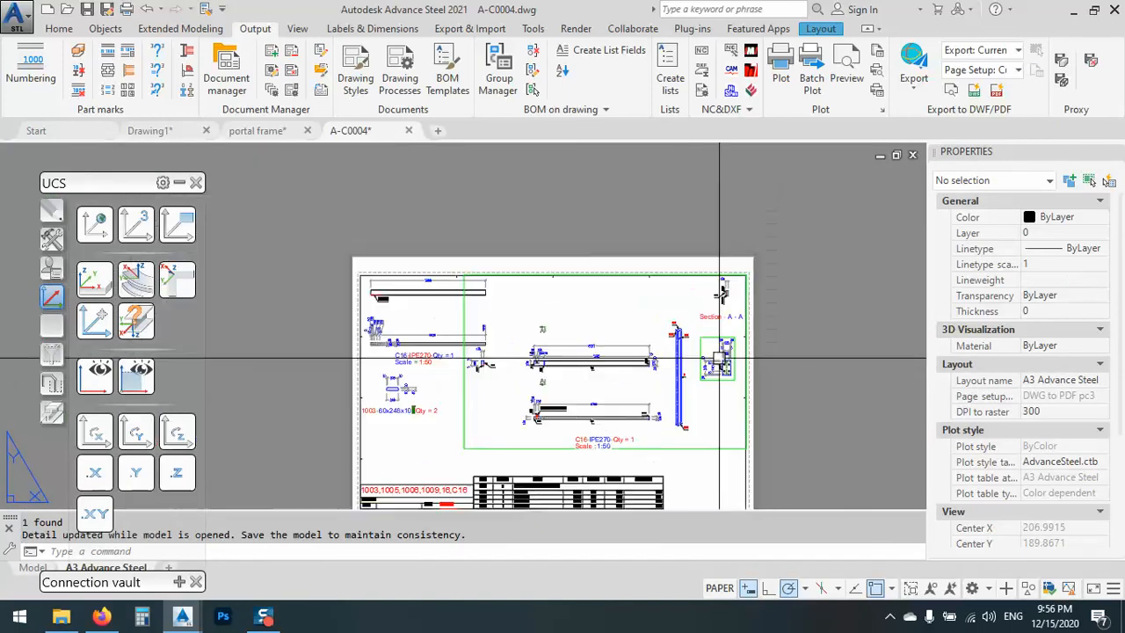
- Open the view direction and model box settings of the Endplates Outside view in the GSF-assembly drawing style
{"action": "left_click", "coordinate": [272, 72]}
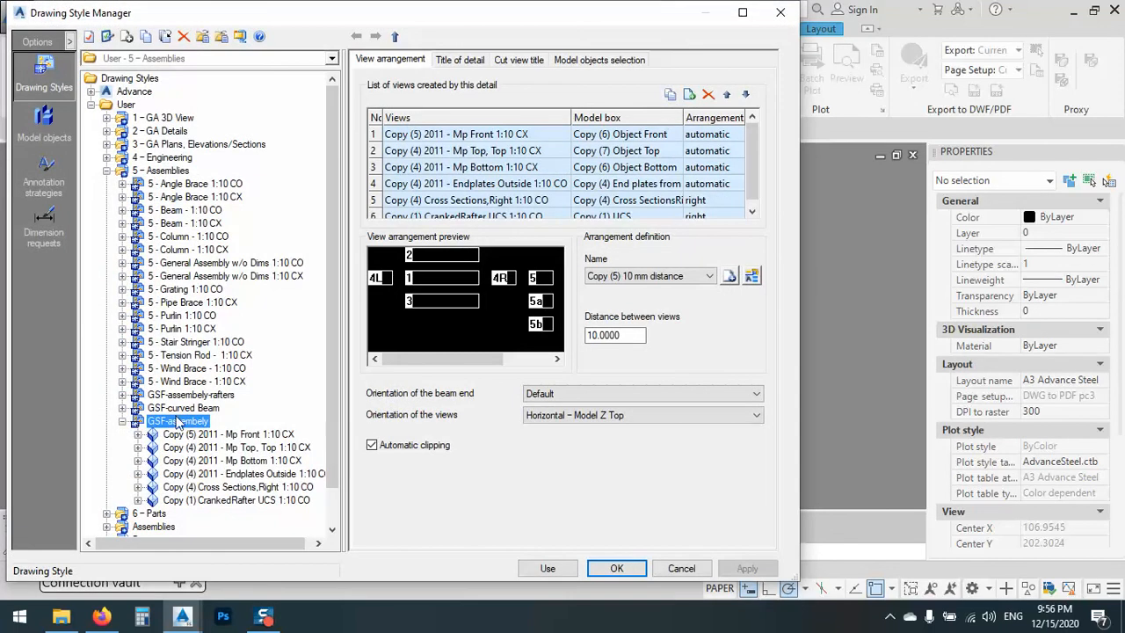
{"action": "left_click", "coordinate": [224, 476]}
{"action": "left_click", "coordinate": [527, 61]}
{"action": "left_click", "coordinate": [590, 61]}
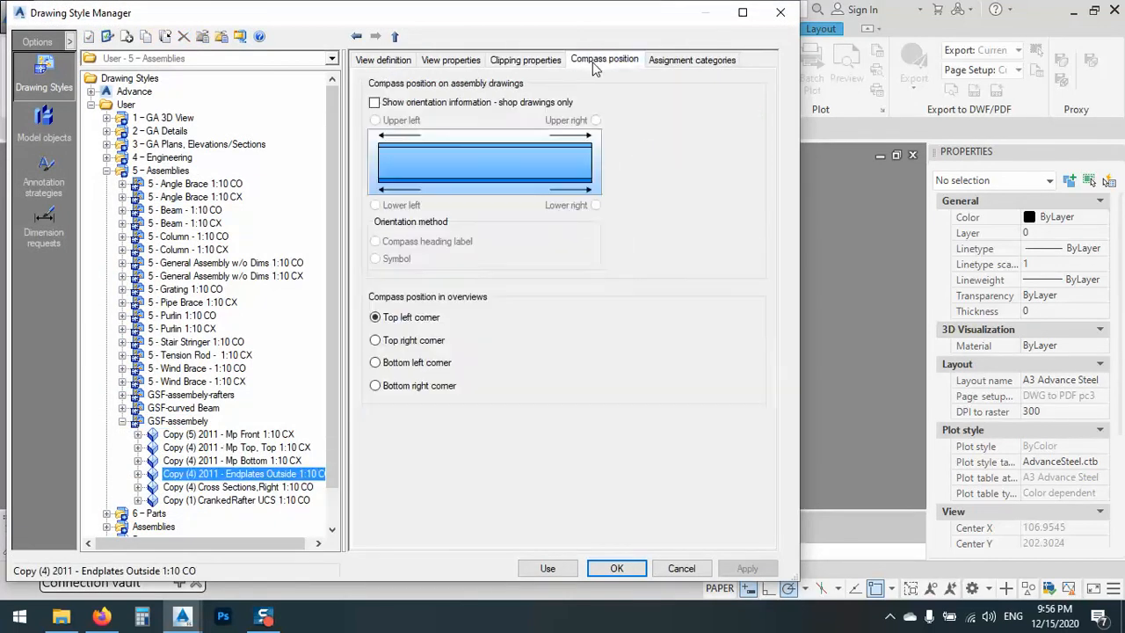
{"action": "left_click", "coordinate": [678, 60]}
{"action": "left_click", "coordinate": [387, 60]}
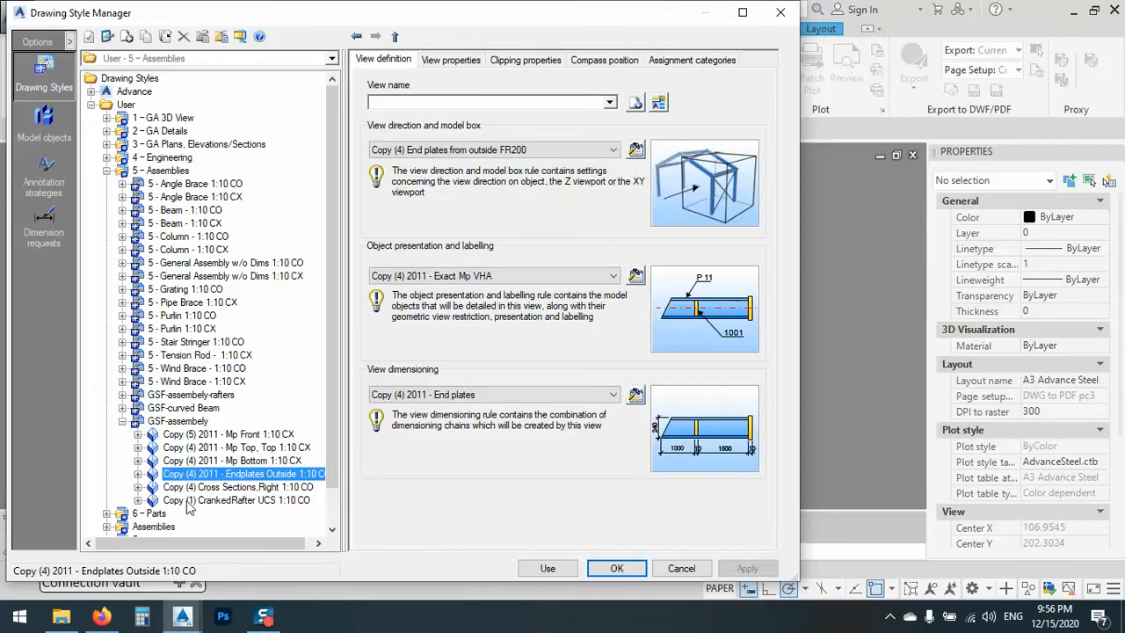
{"action": "left_click", "coordinate": [137, 473]}
{"action": "scroll", "coordinate": [208, 482], "scroll_direction": "down", "scroll_amount": 2}
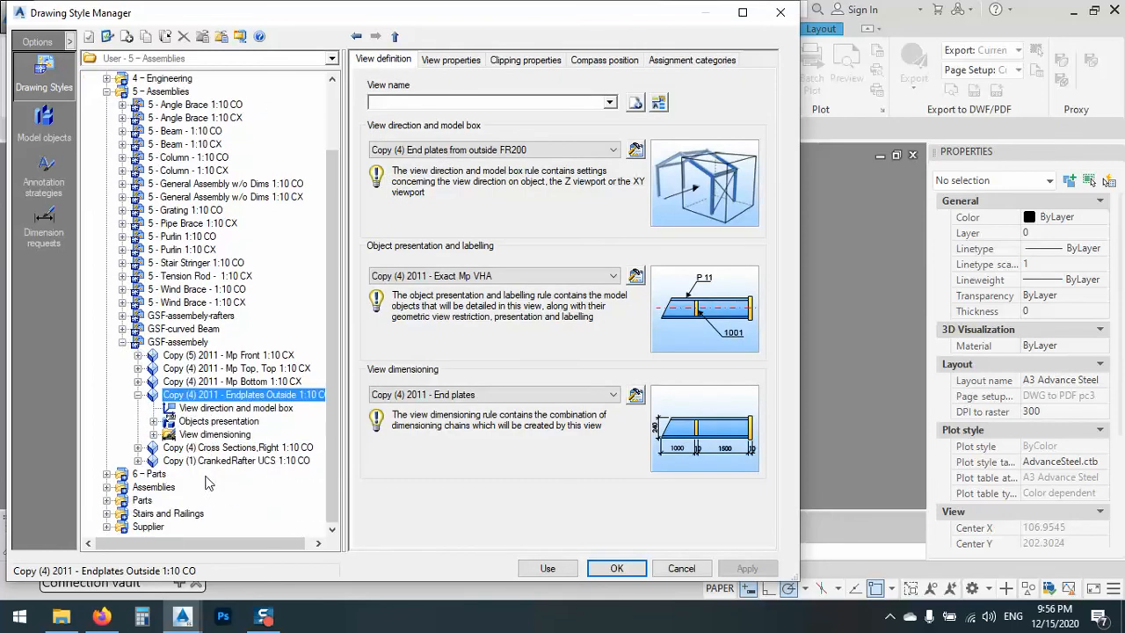
{"action": "left_click", "coordinate": [205, 409]}
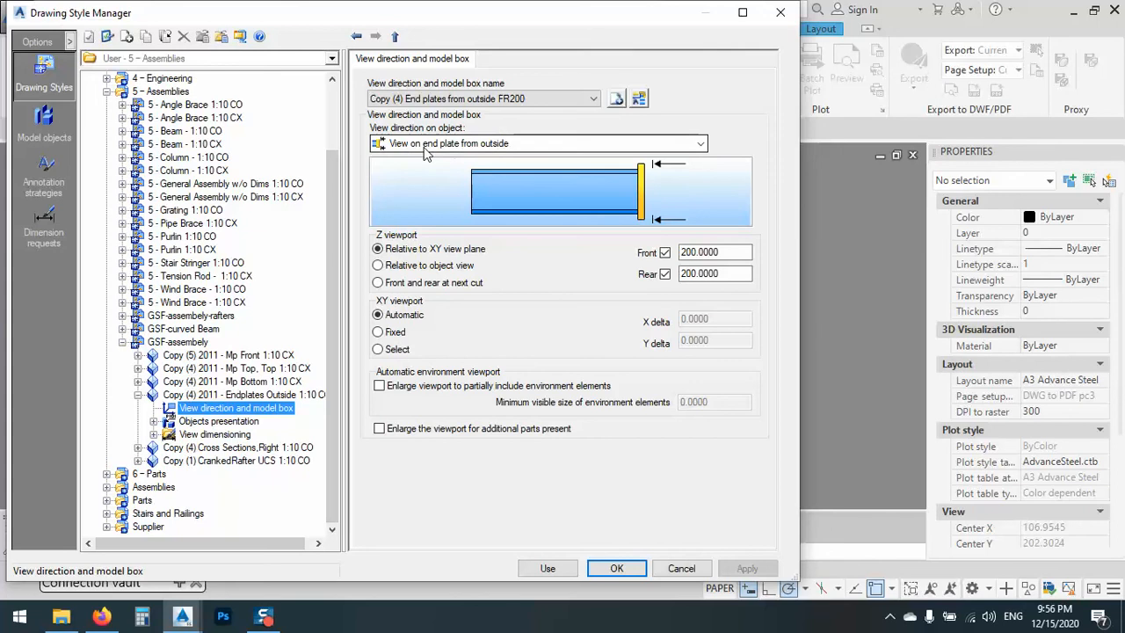
- Set the Endplates Outside view's direction on object to Cross section at end plate from left and apply it
{"action": "left_click", "coordinate": [522, 145]}
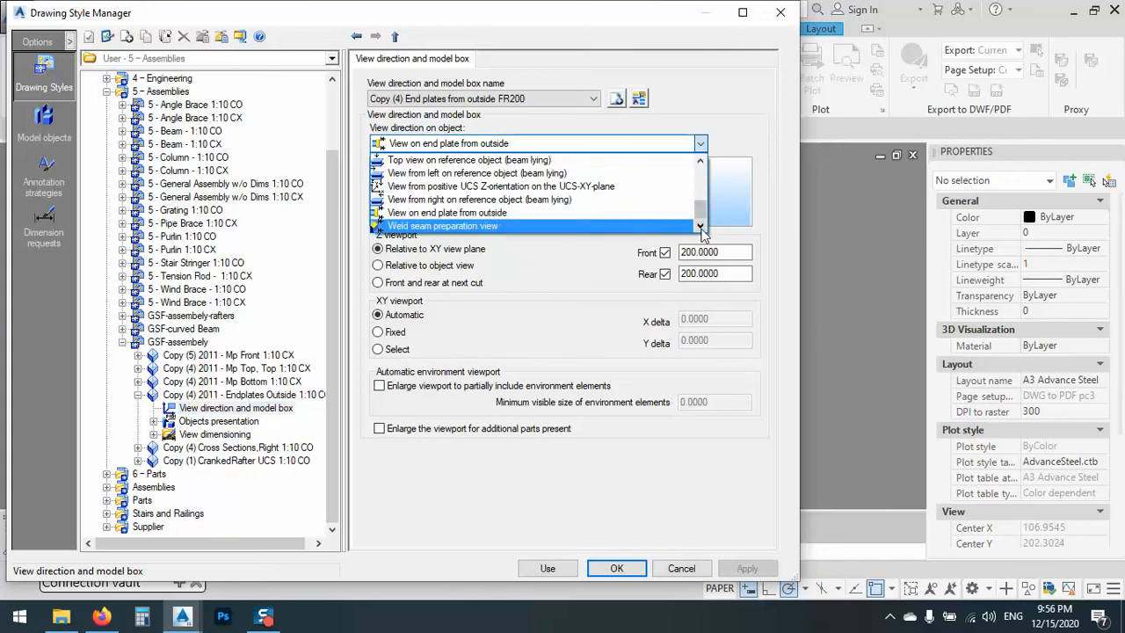
{"action": "left_click", "coordinate": [700, 162]}
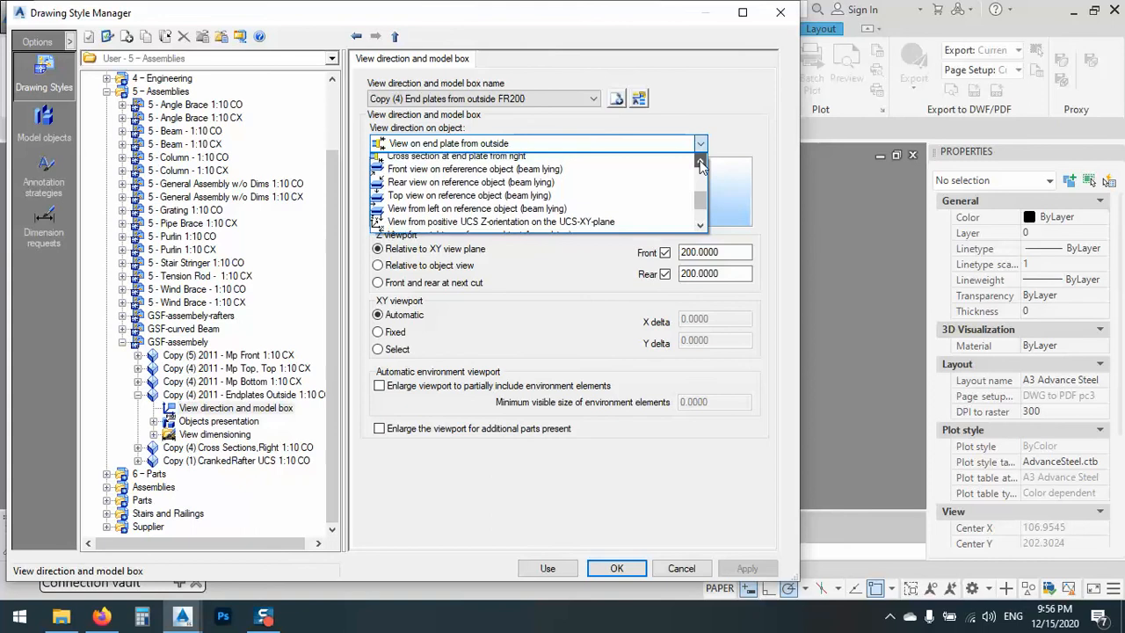
{"action": "left_click", "coordinate": [700, 162]}
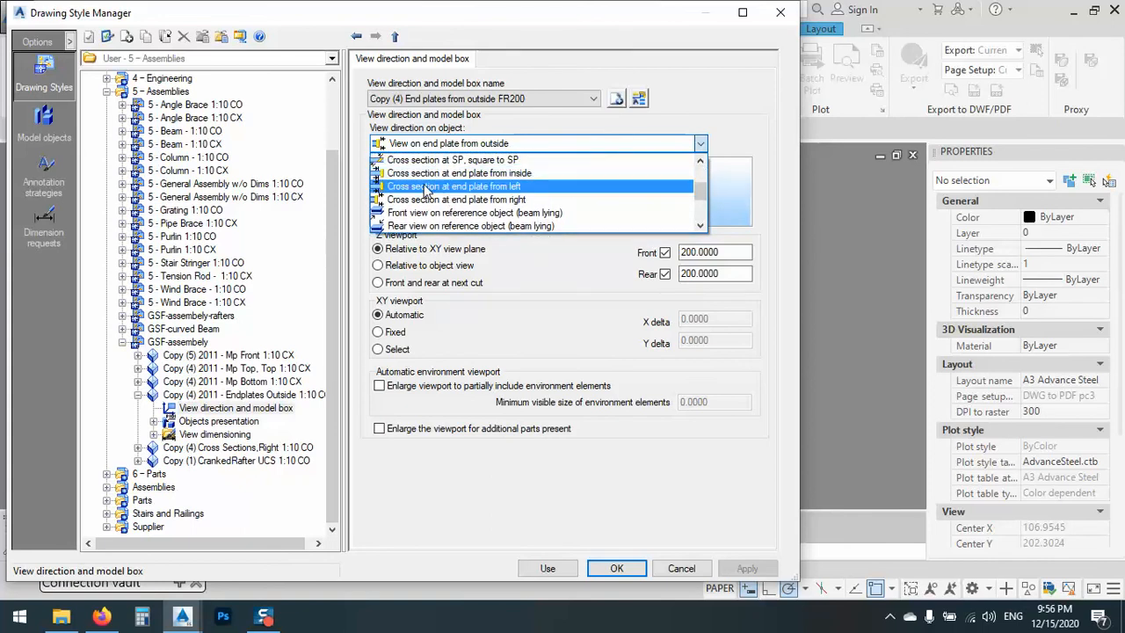
{"action": "left_click", "coordinate": [426, 188]}
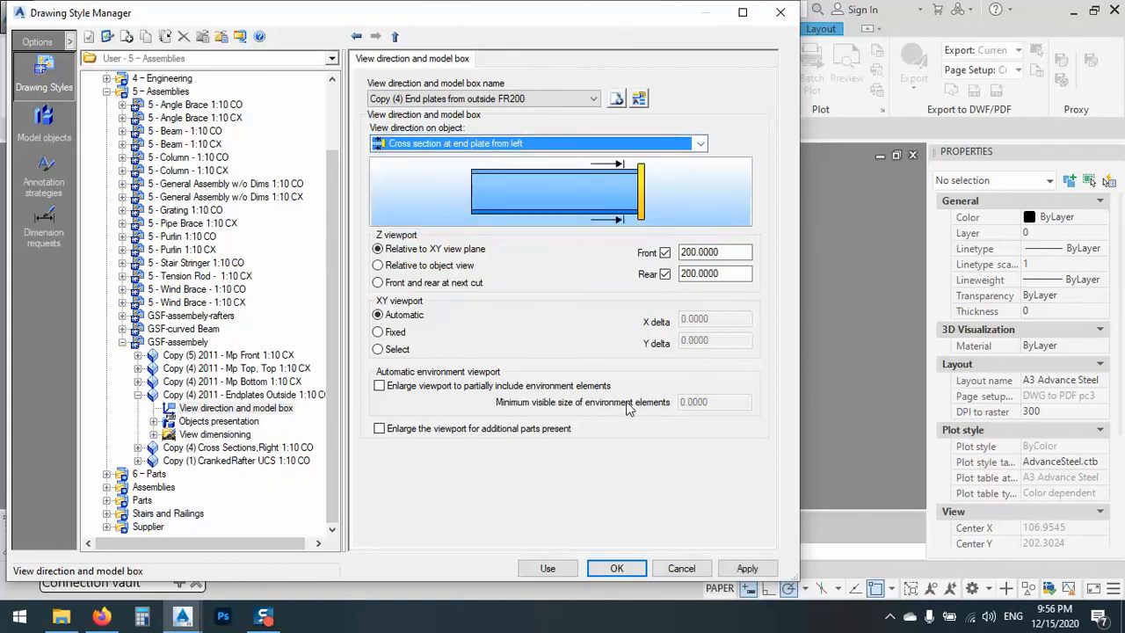
{"action": "left_click", "coordinate": [746, 568]}
- Use the modified drawing style on the existing 1006 end-plate view to regenerate it as a cross section
{"action": "left_click", "coordinate": [549, 569]}
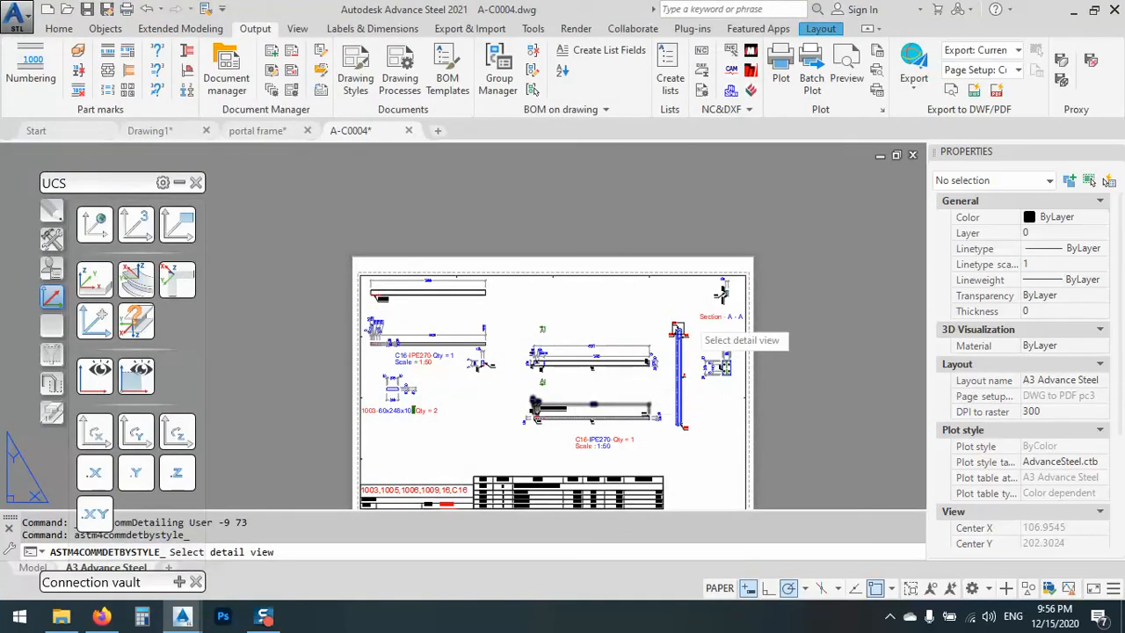
{"action": "scroll", "coordinate": [722, 380], "scroll_direction": "up", "scroll_amount": 4}
{"action": "scroll", "coordinate": [722, 380], "scroll_direction": "up", "scroll_amount": 4}
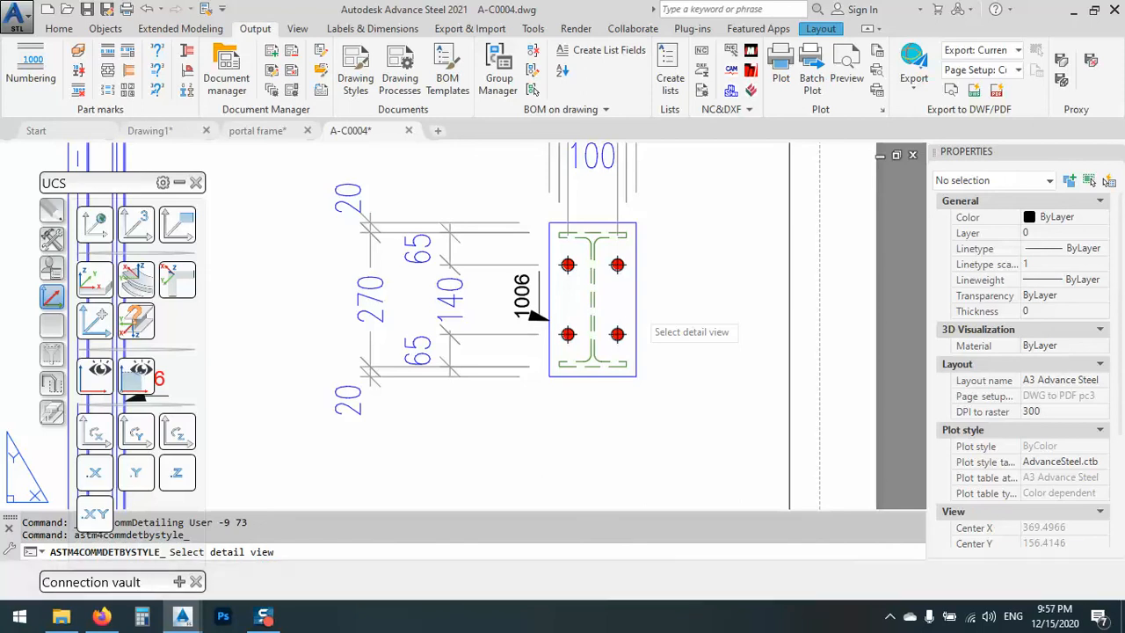
{"action": "left_click", "coordinate": [637, 311]}
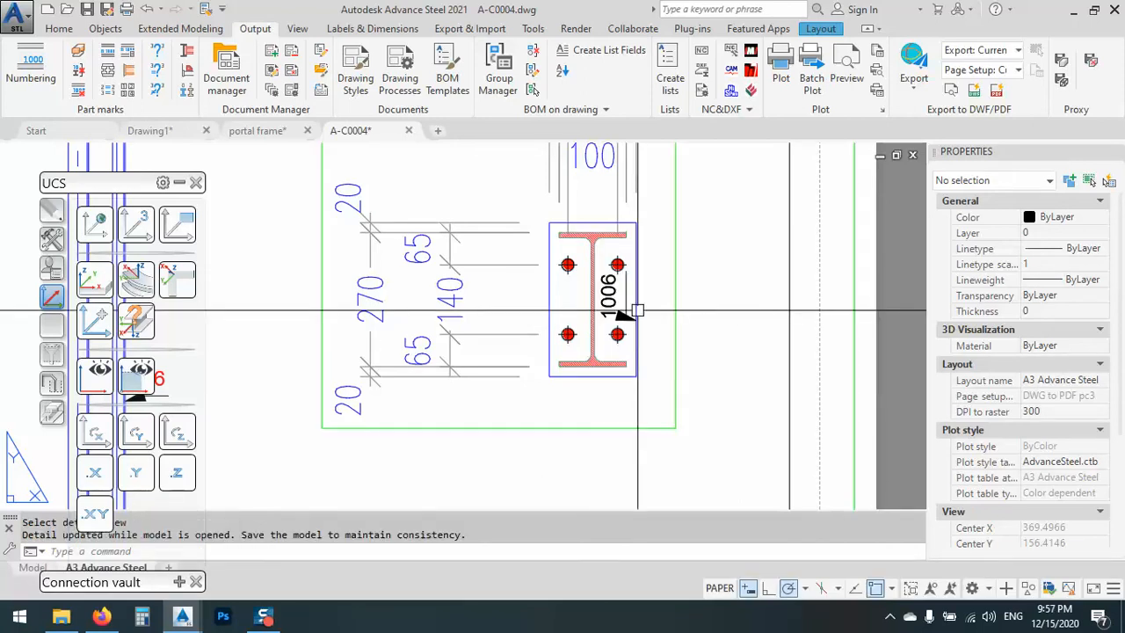
- Move the 1006 label out of the end-plate section to the clear space beyond the plate's right edge
{"action": "scroll", "coordinate": [565, 281], "scroll_direction": "up", "scroll_amount": 5}
{"action": "middle_click_drag", "start_coordinate": [803, 371], "coordinate": [584, 332]}
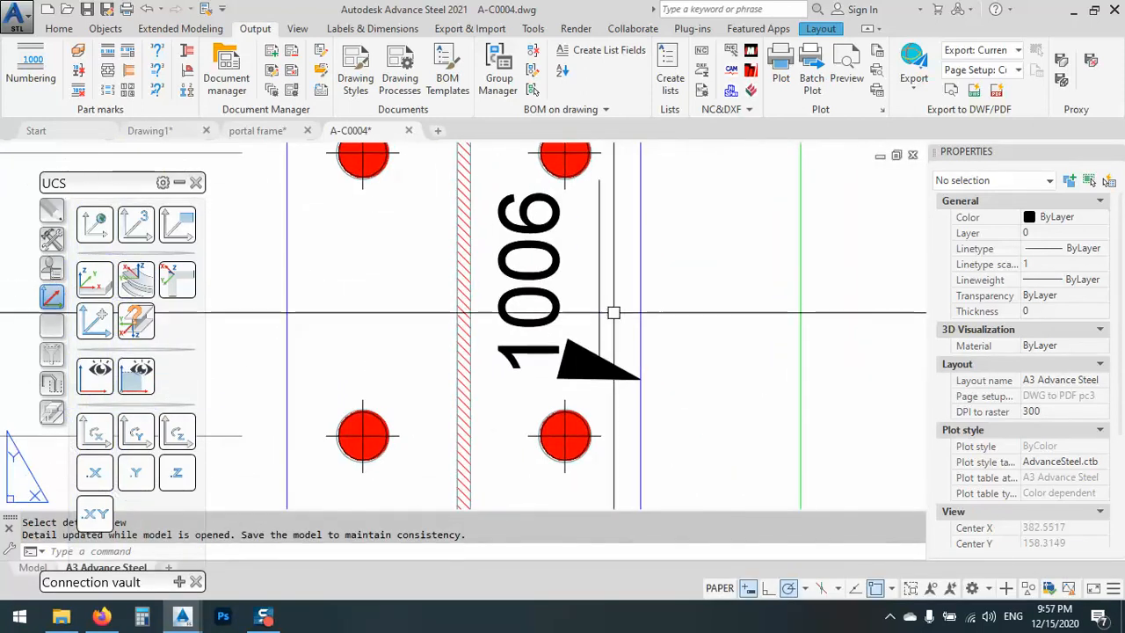
{"action": "left_click", "coordinate": [602, 317]}
{"action": "left_click", "coordinate": [641, 379]}
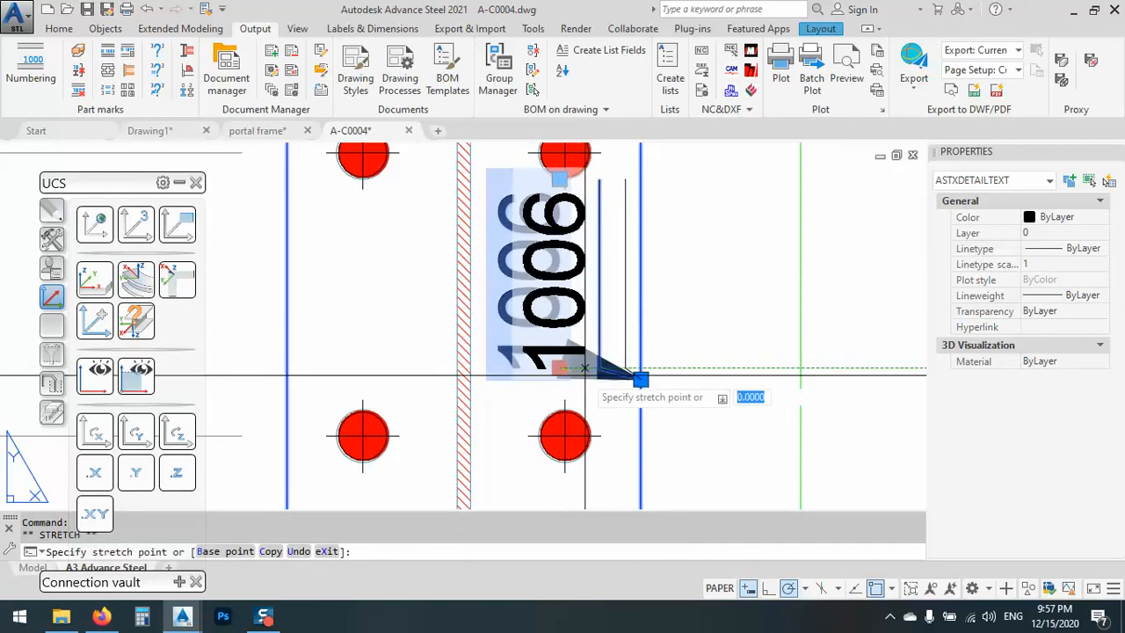
{"action": "scroll", "coordinate": [730, 384], "scroll_direction": "down", "scroll_amount": 2}
{"action": "left_click", "coordinate": [743, 350]}
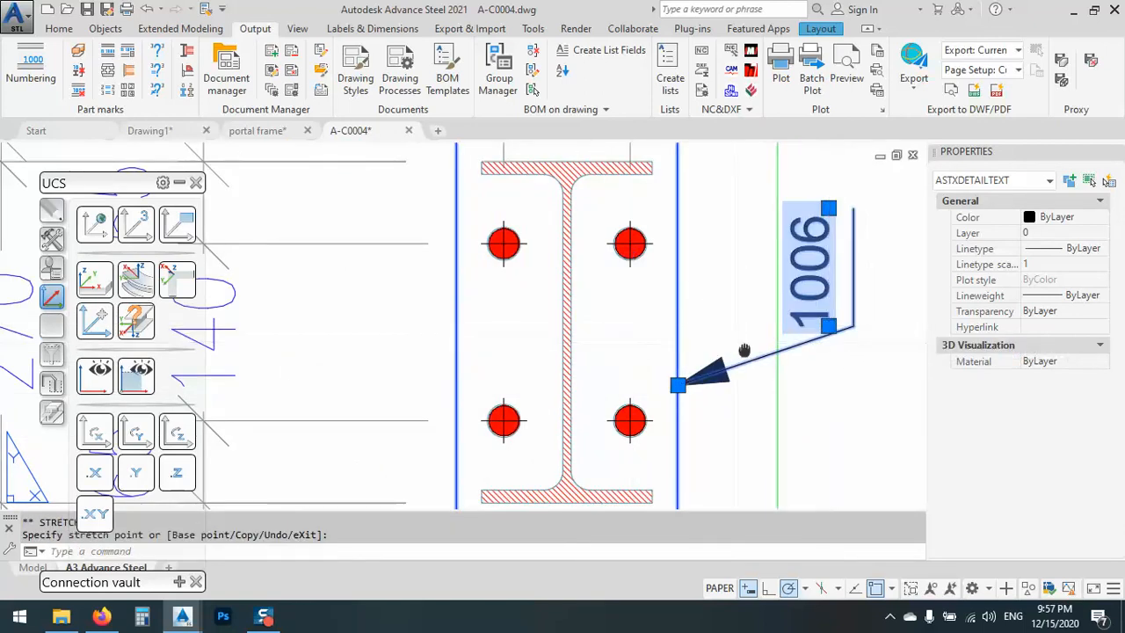
{"action": "middle_click_drag", "start_coordinate": [743, 350], "coordinate": [761, 361]}
{"action": "key", "text": "Escape"}
- Examine the end-plate section's dimensions, the title block and parts list, and the remaining views on the sheet
{"action": "scroll", "coordinate": [734, 376], "scroll_direction": "down", "scroll_amount": 5}
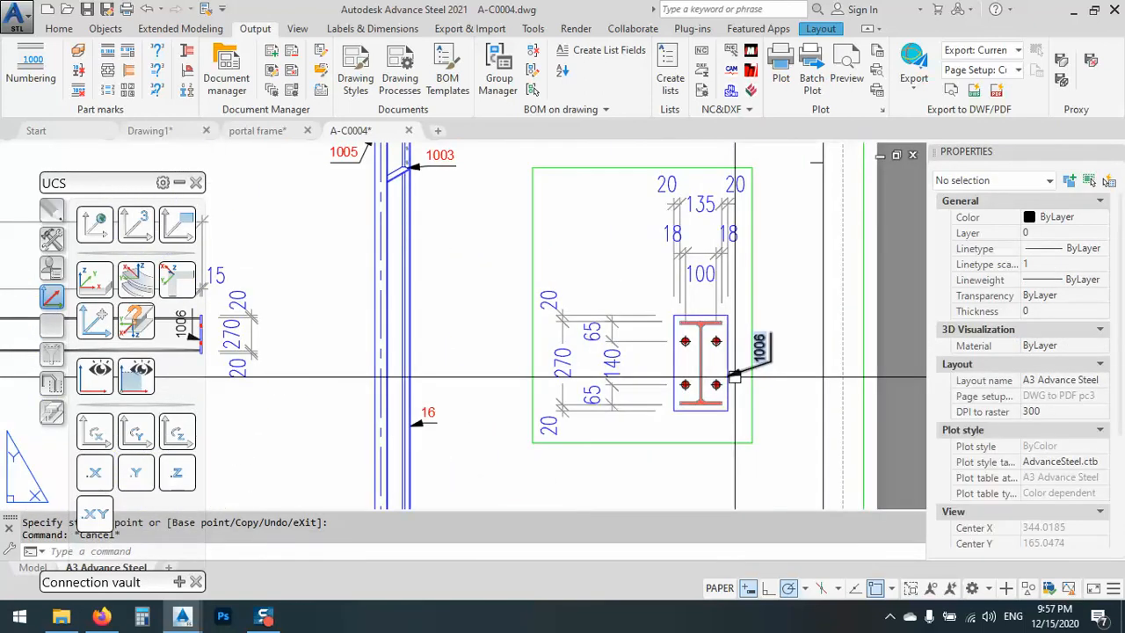
{"action": "middle_click_drag", "start_coordinate": [674, 307], "coordinate": [685, 332]}
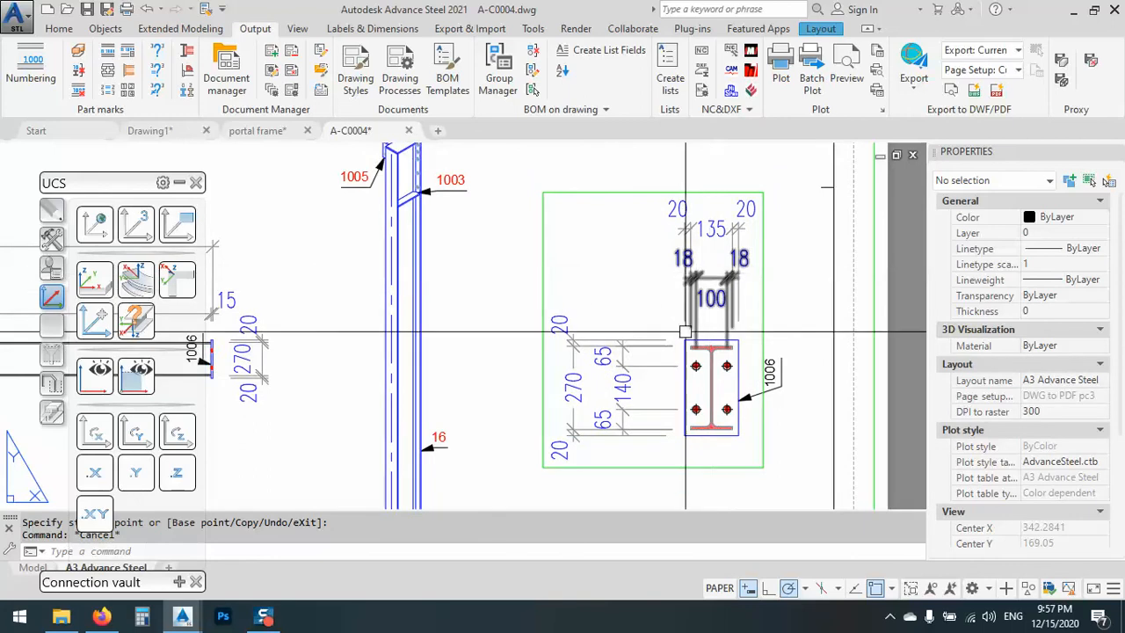
{"action": "scroll", "coordinate": [664, 371], "scroll_direction": "up", "scroll_amount": 2}
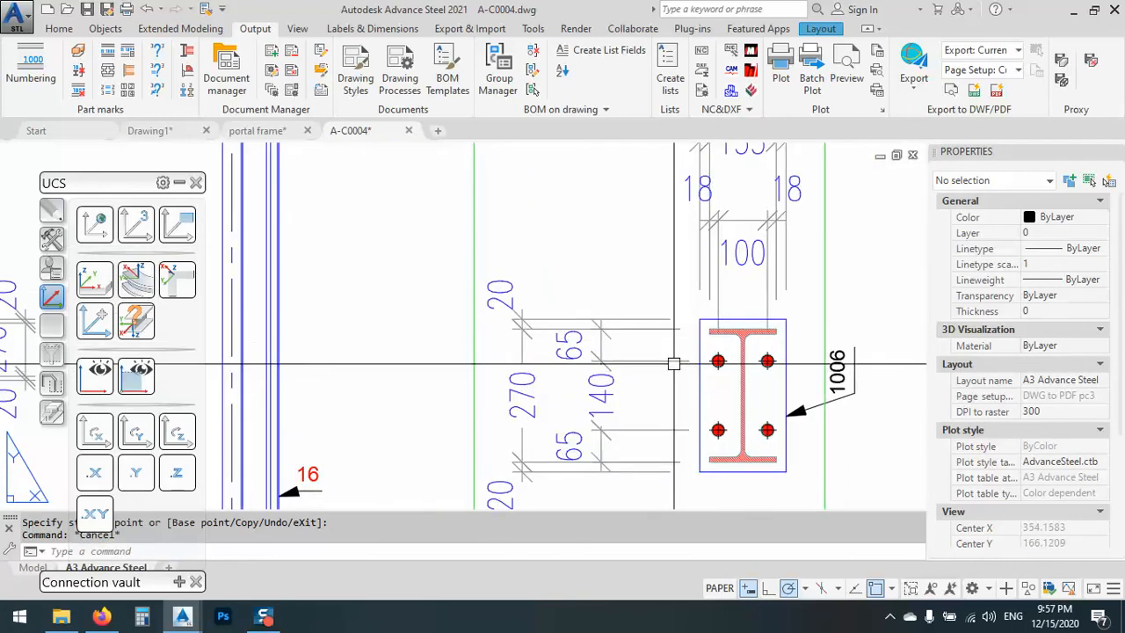
{"action": "scroll", "coordinate": [674, 363], "scroll_direction": "down", "scroll_amount": 6}
{"action": "mouse_move", "coordinate": [732, 385]}
{"action": "middle_mouse_down"}
{"action": "mouse_move", "coordinate": [719, 242]}
{"action": "mouse_move", "coordinate": [766, 203]}
{"action": "middle_mouse_up"}
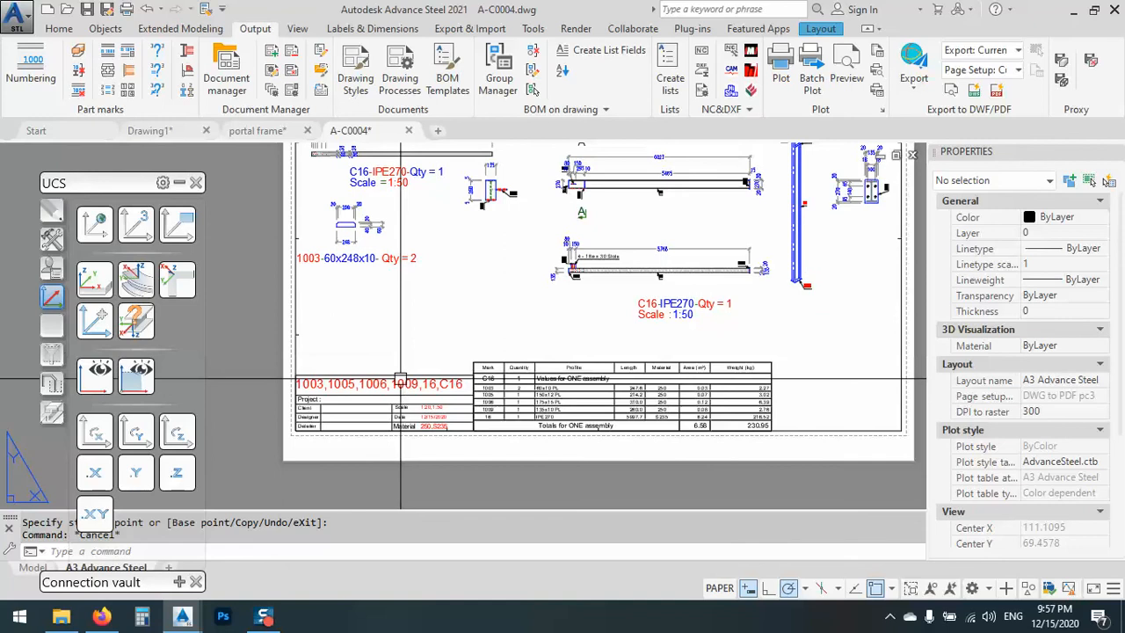
{"action": "middle_click_drag", "start_coordinate": [426, 282], "coordinate": [452, 374]}
{"action": "middle_click_drag", "start_coordinate": [565, 228], "coordinate": [576, 334]}
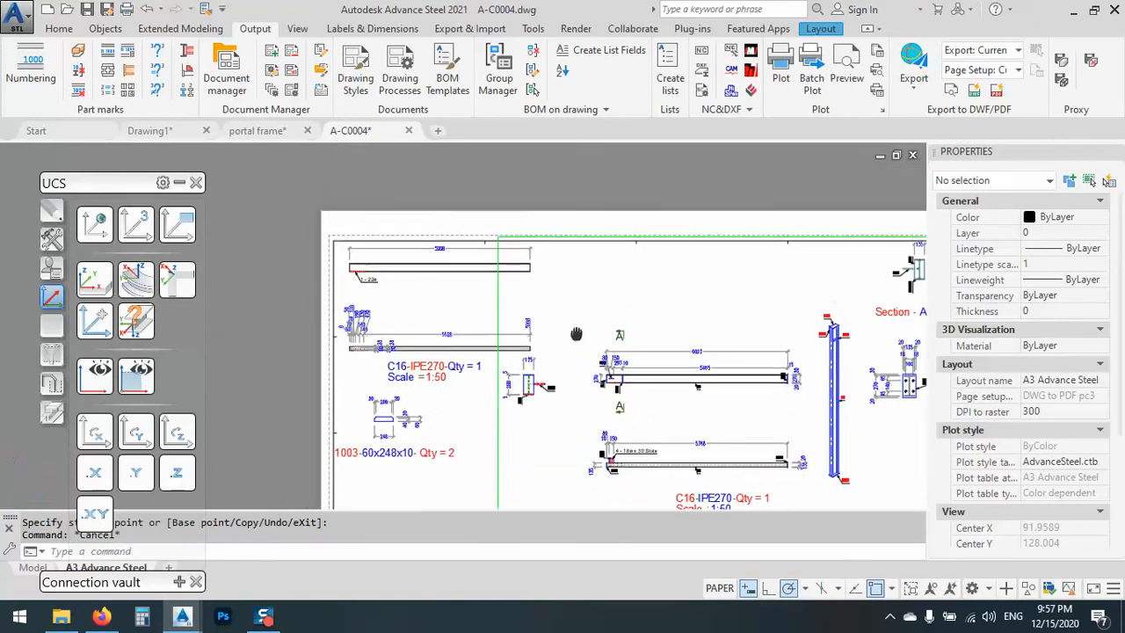
{"action": "scroll", "coordinate": [364, 277], "scroll_direction": "up", "scroll_amount": 6}
{"action": "scroll", "coordinate": [360, 288], "scroll_direction": "down", "scroll_amount": 6}
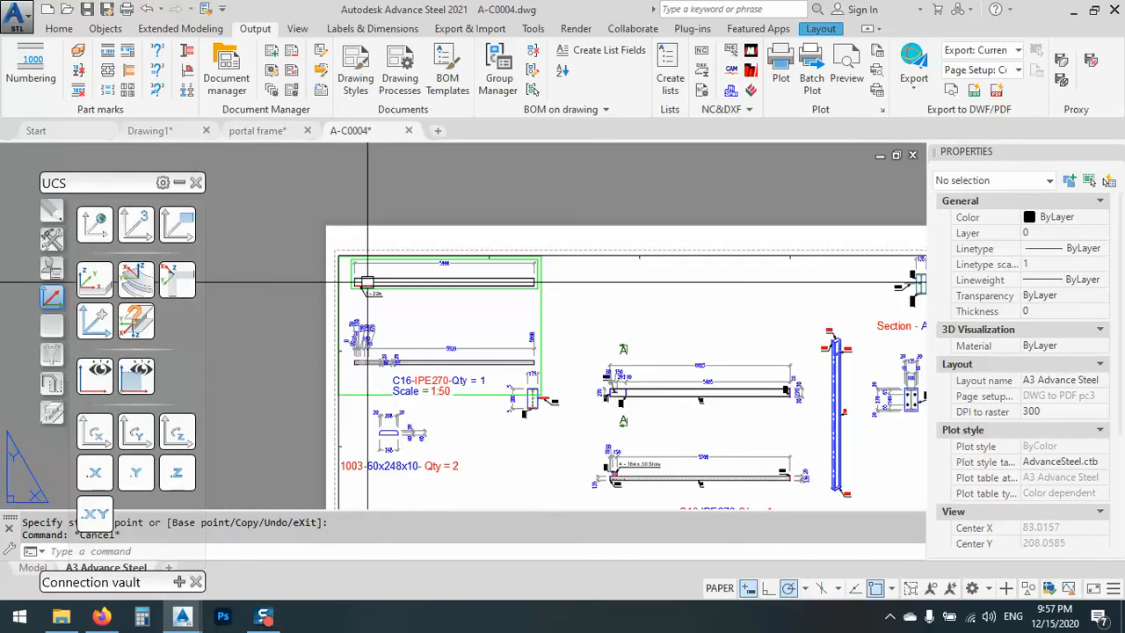